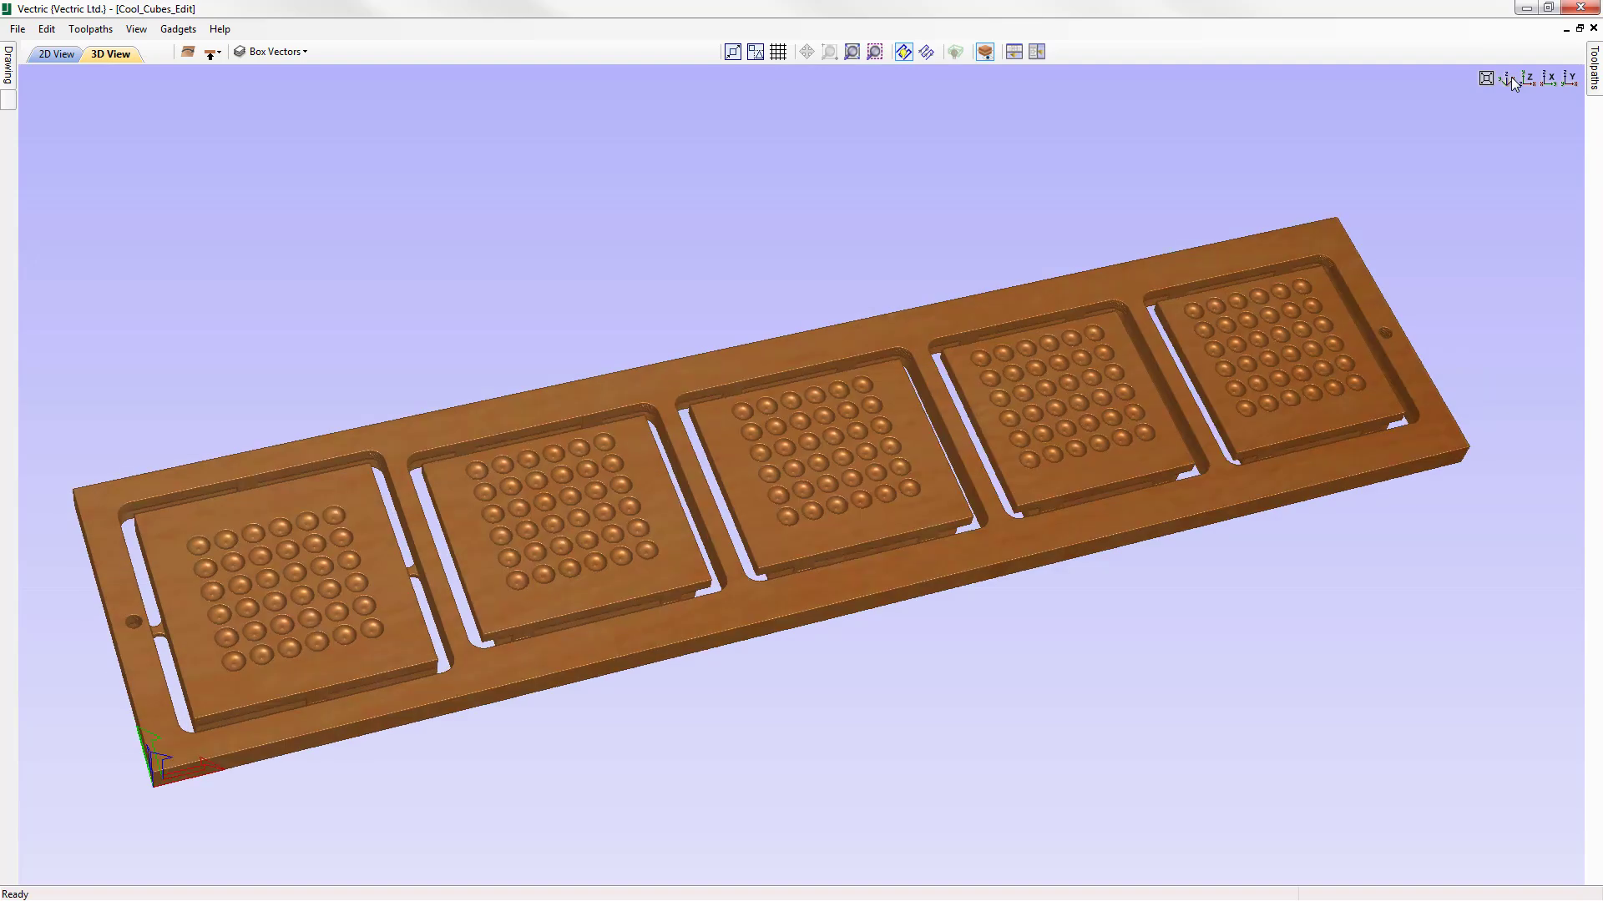
Step: Examine the top and underside of the simulated five-panel board in 3D, then restore the isometric view
left_click_drag(1494, 93, 1005, 286)
left_click_drag(759, 286, 1252, 790)
left_click_drag(1112, 297, 1158, 471)
left_click_drag(1148, 594, 1422, 460)
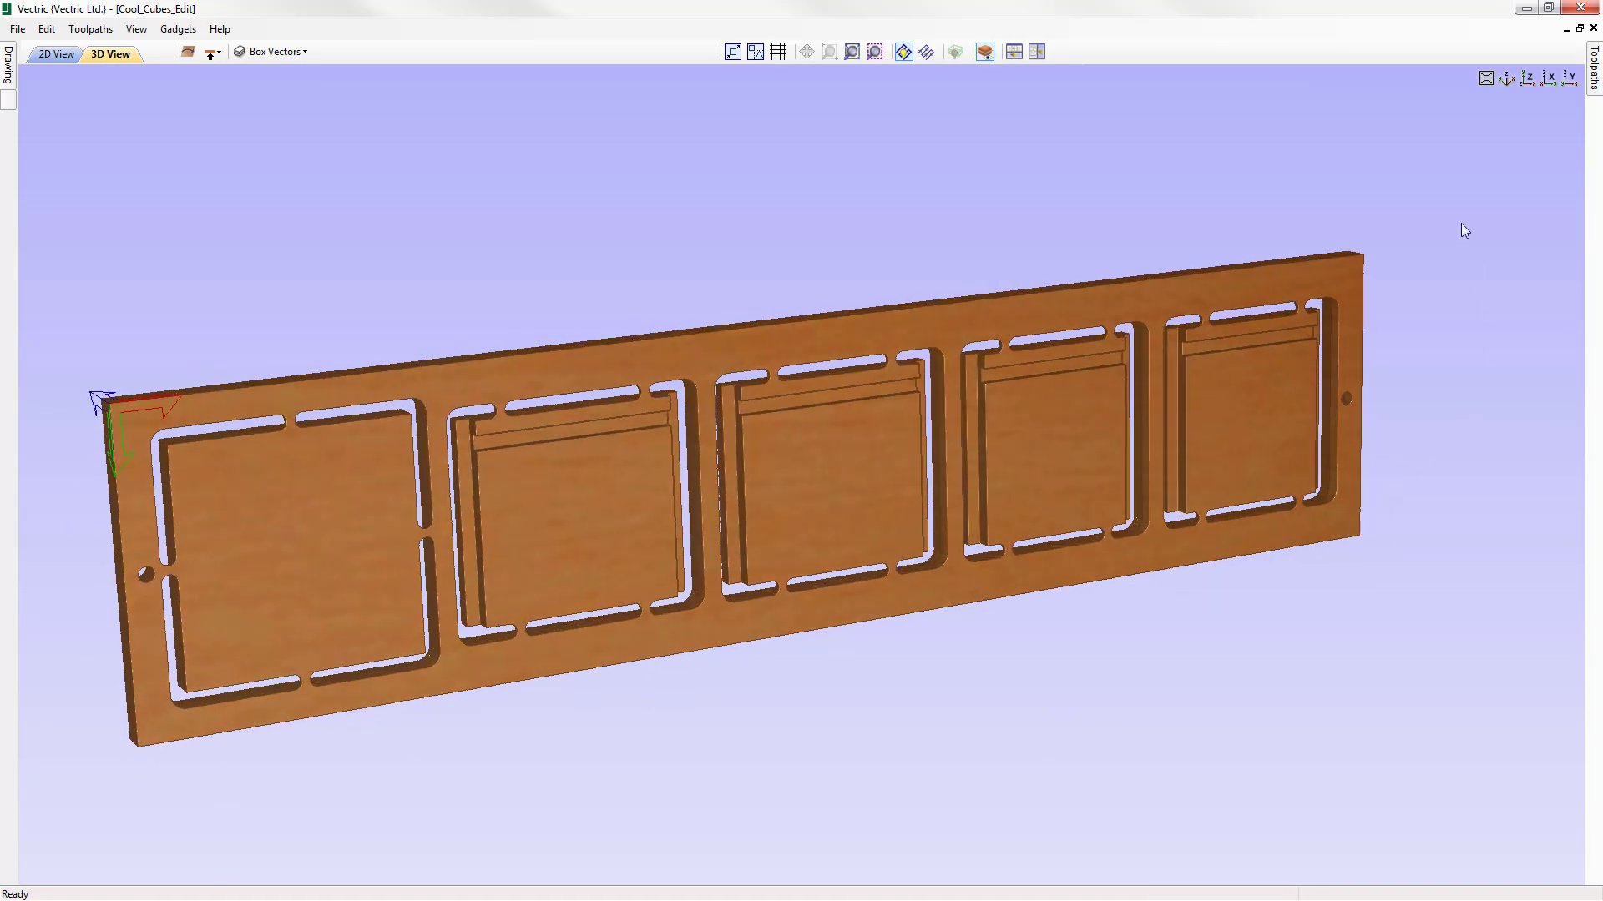
left_click(1507, 79)
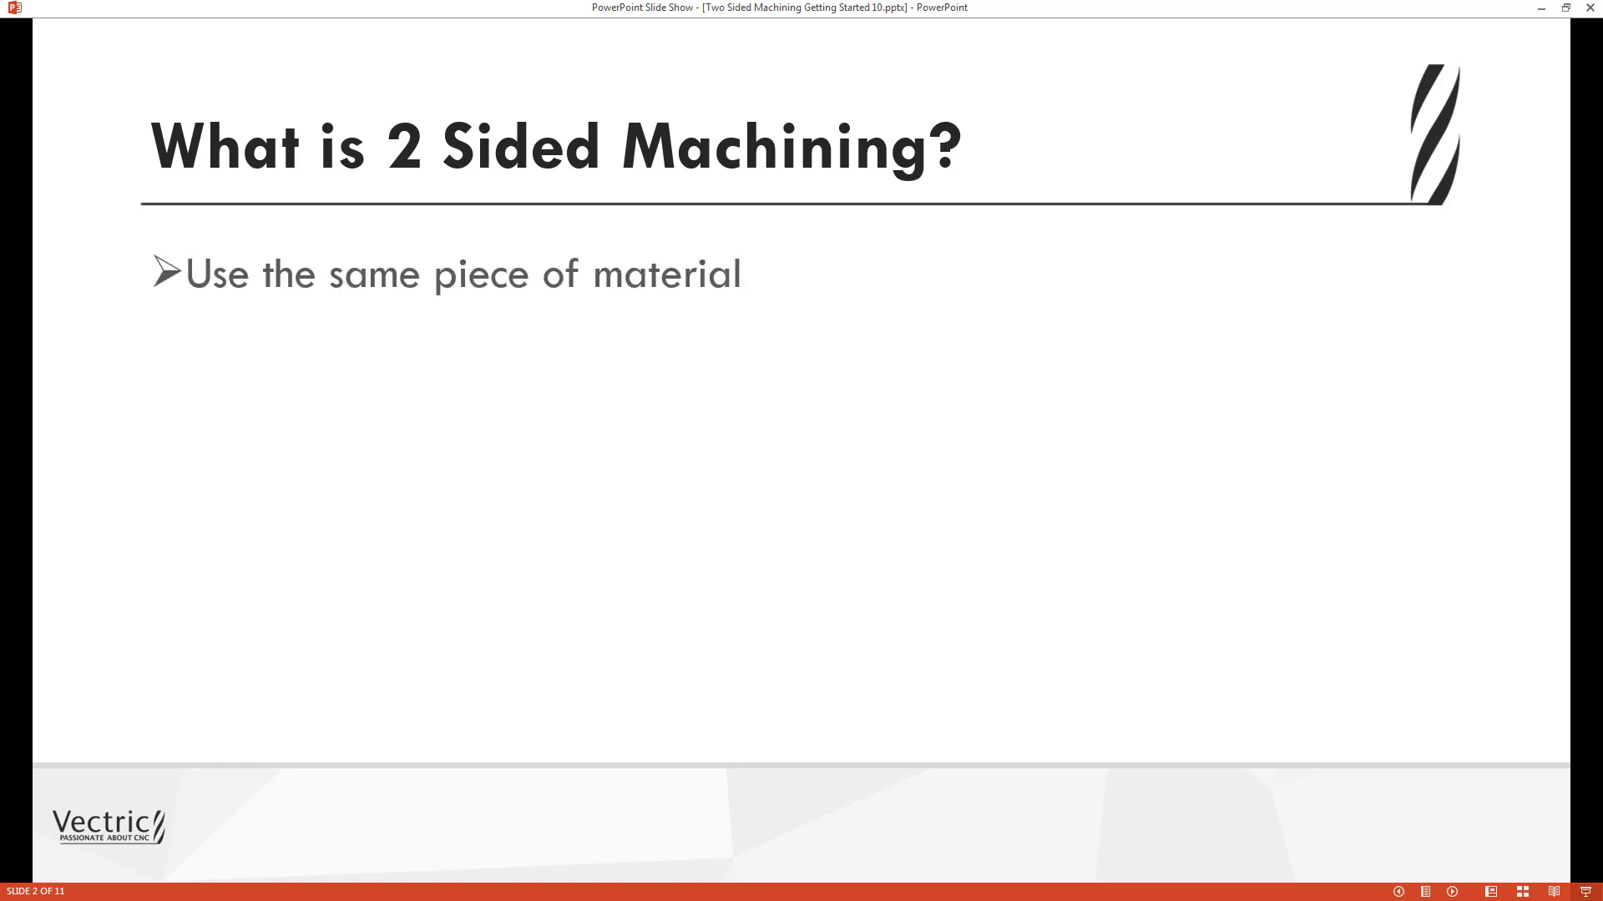
key("Right")
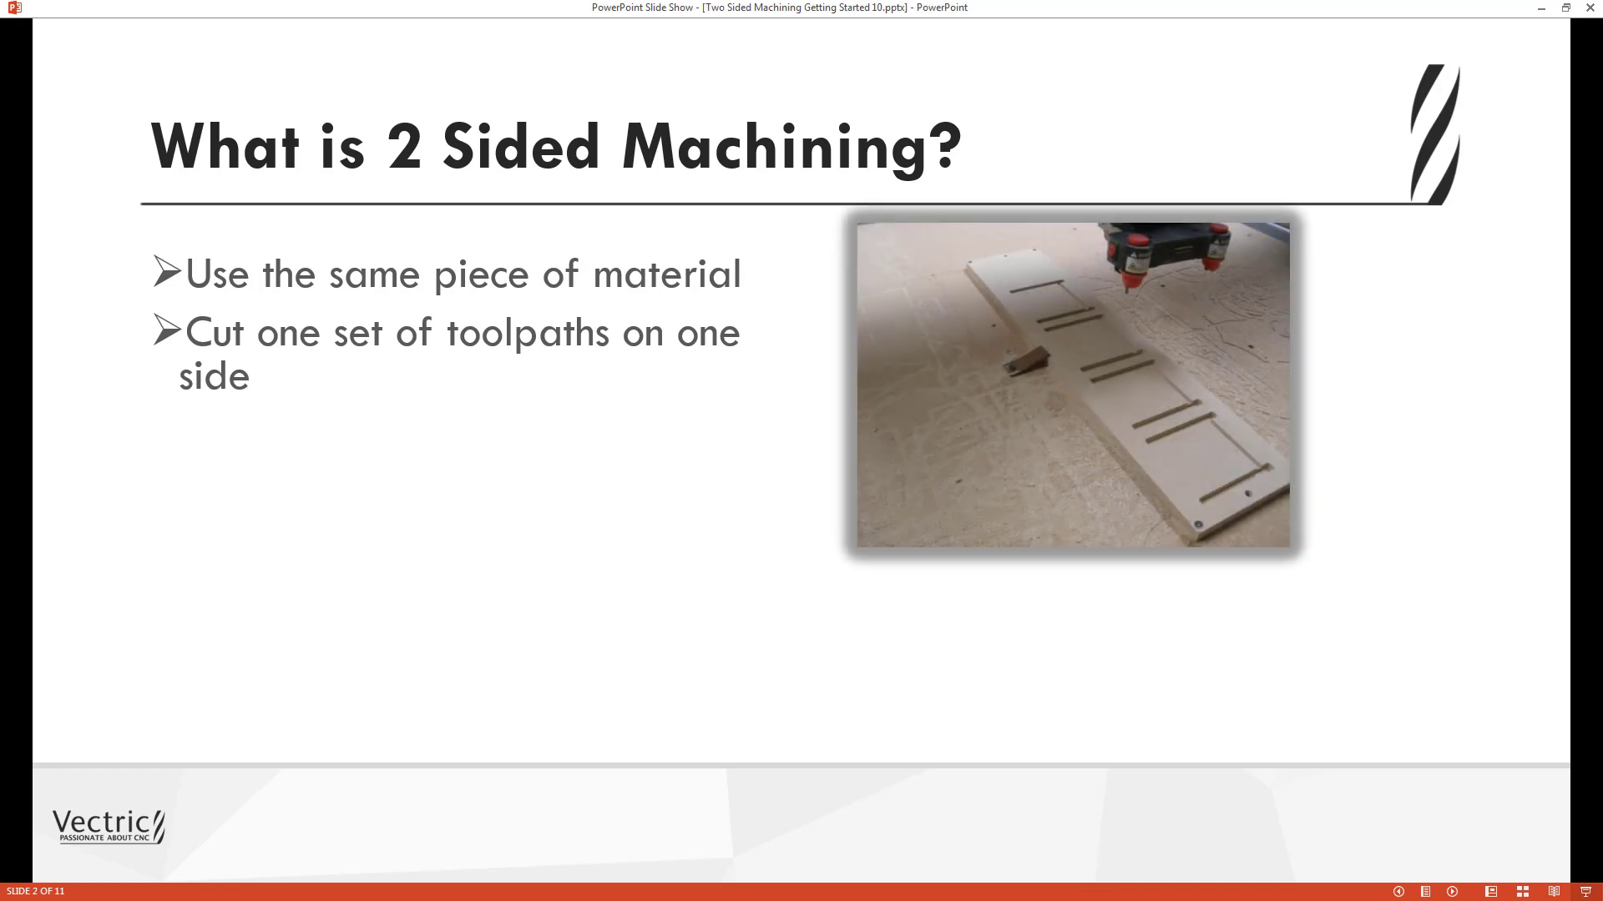
key("Right")
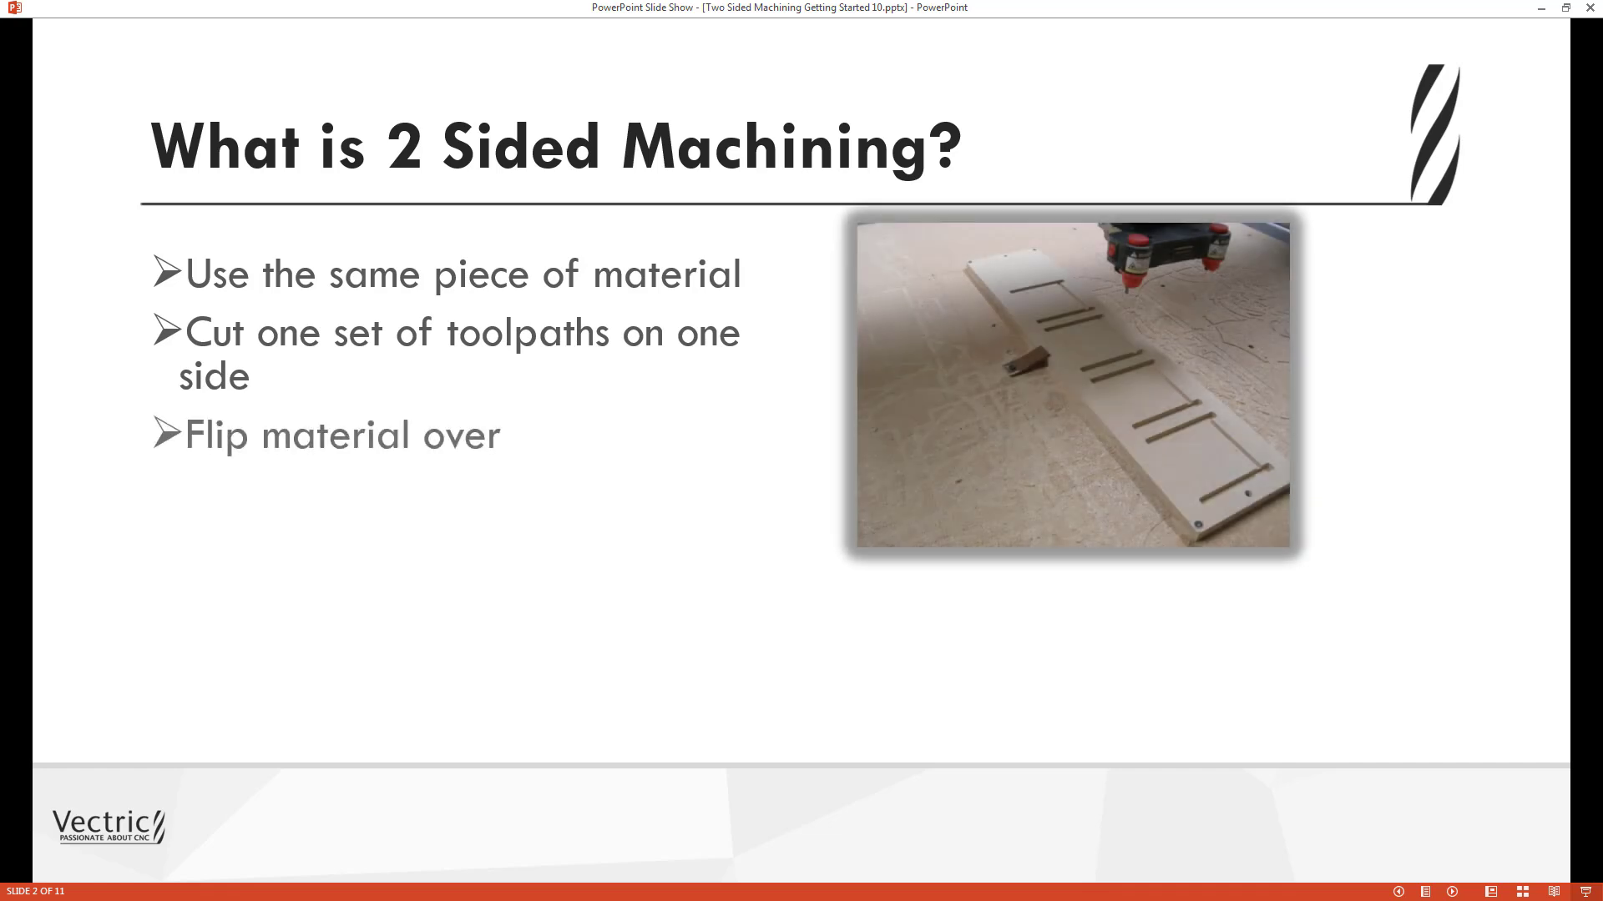
key("Right")
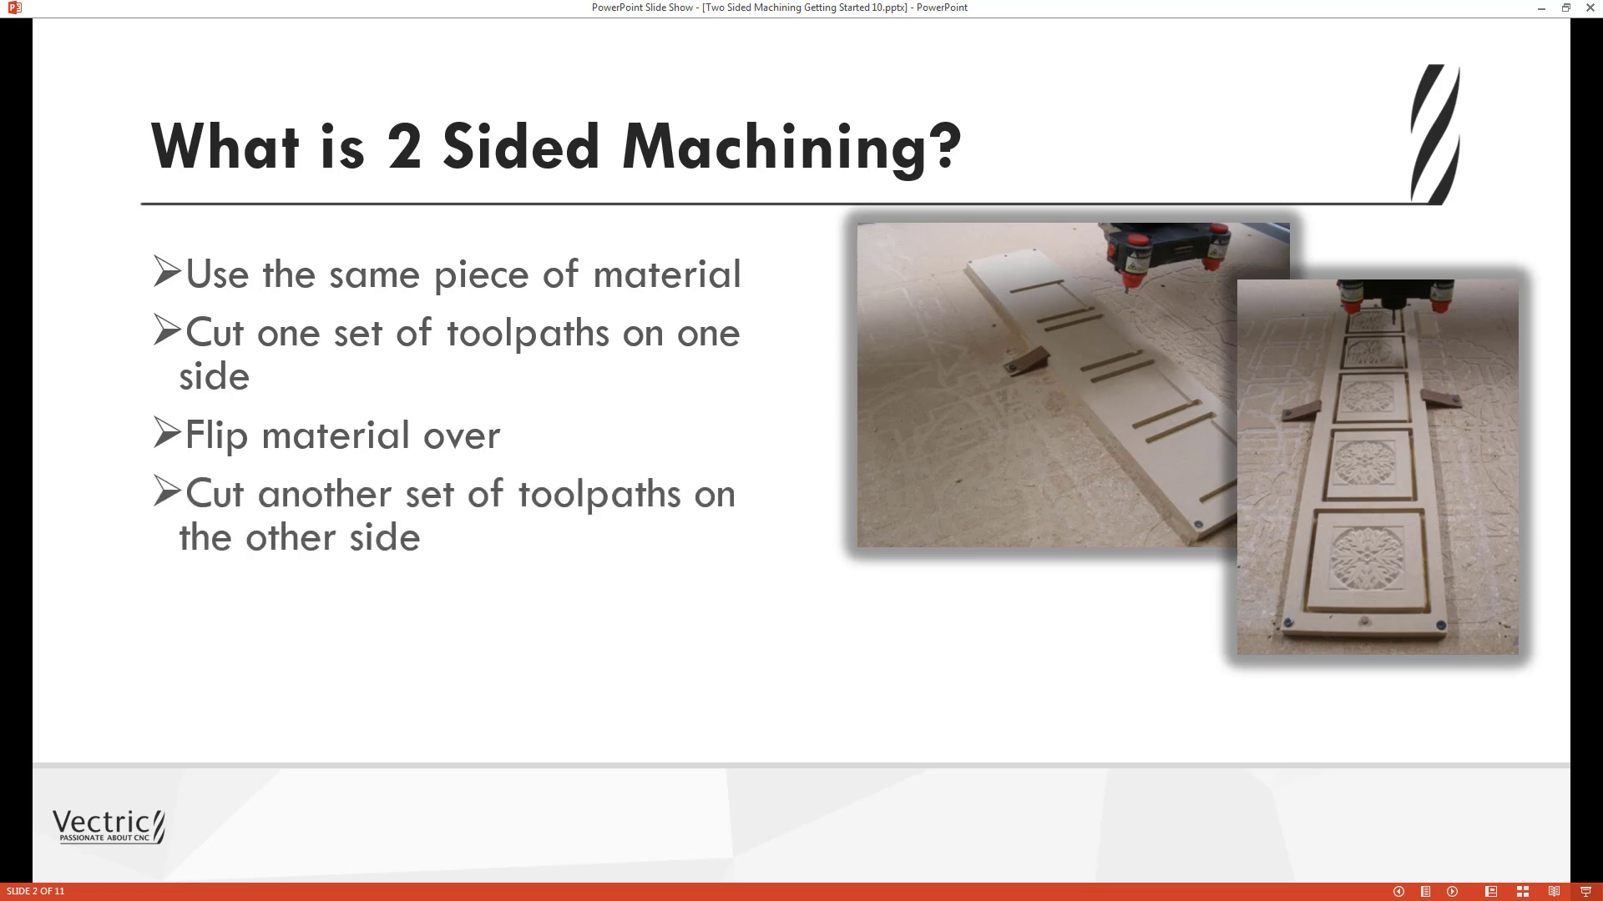
key("Right")
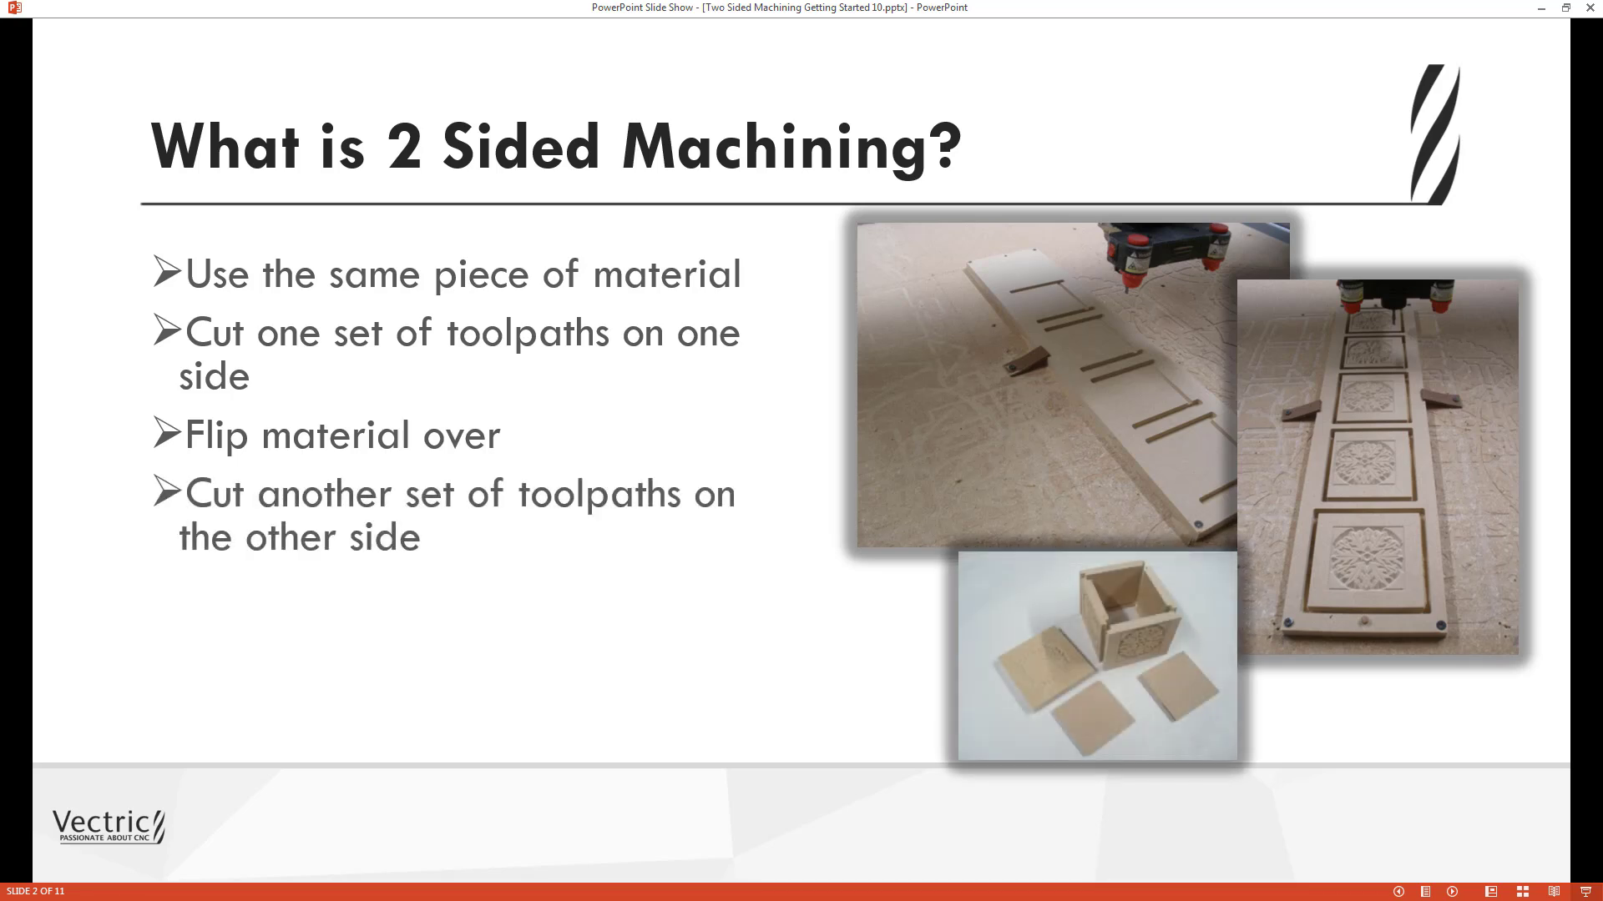
key("Right")
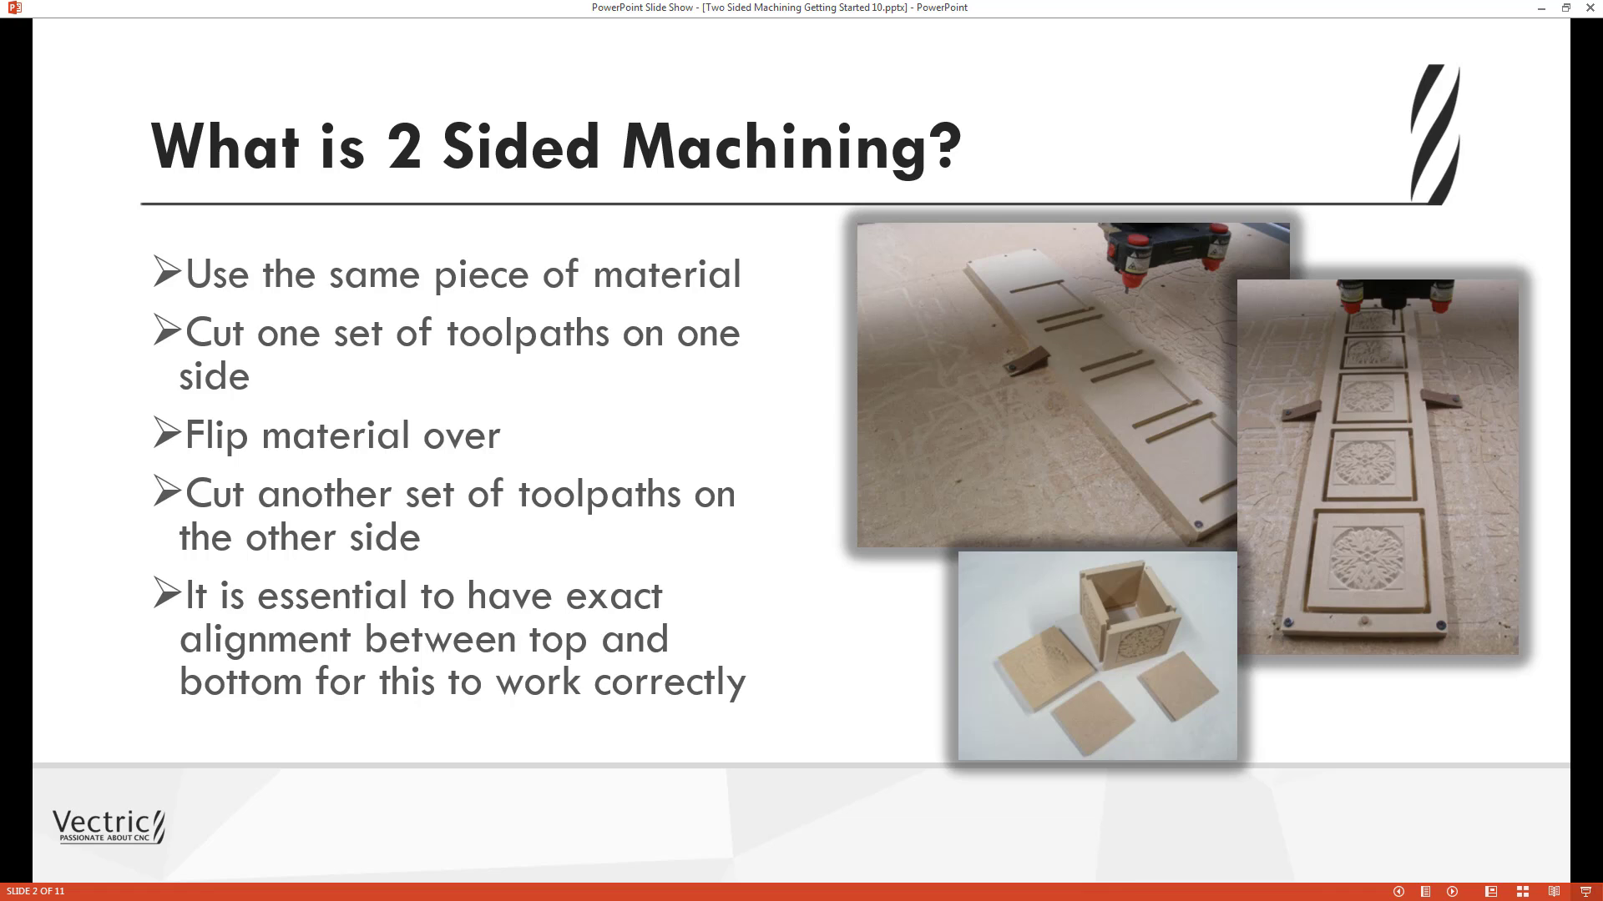
key("Right")
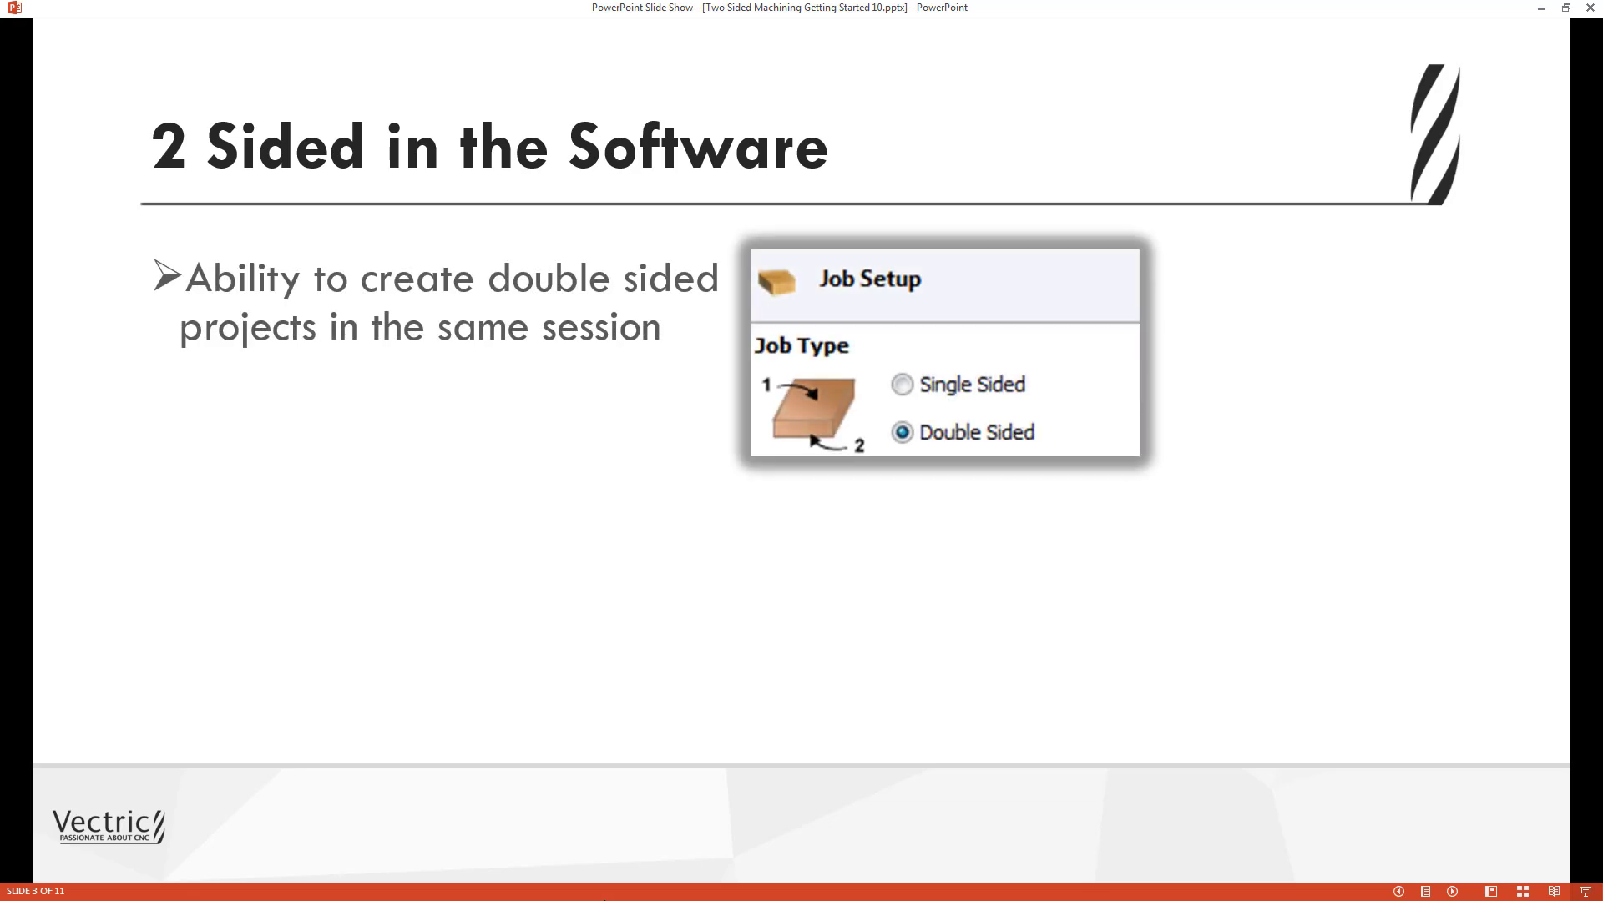
key("Right")
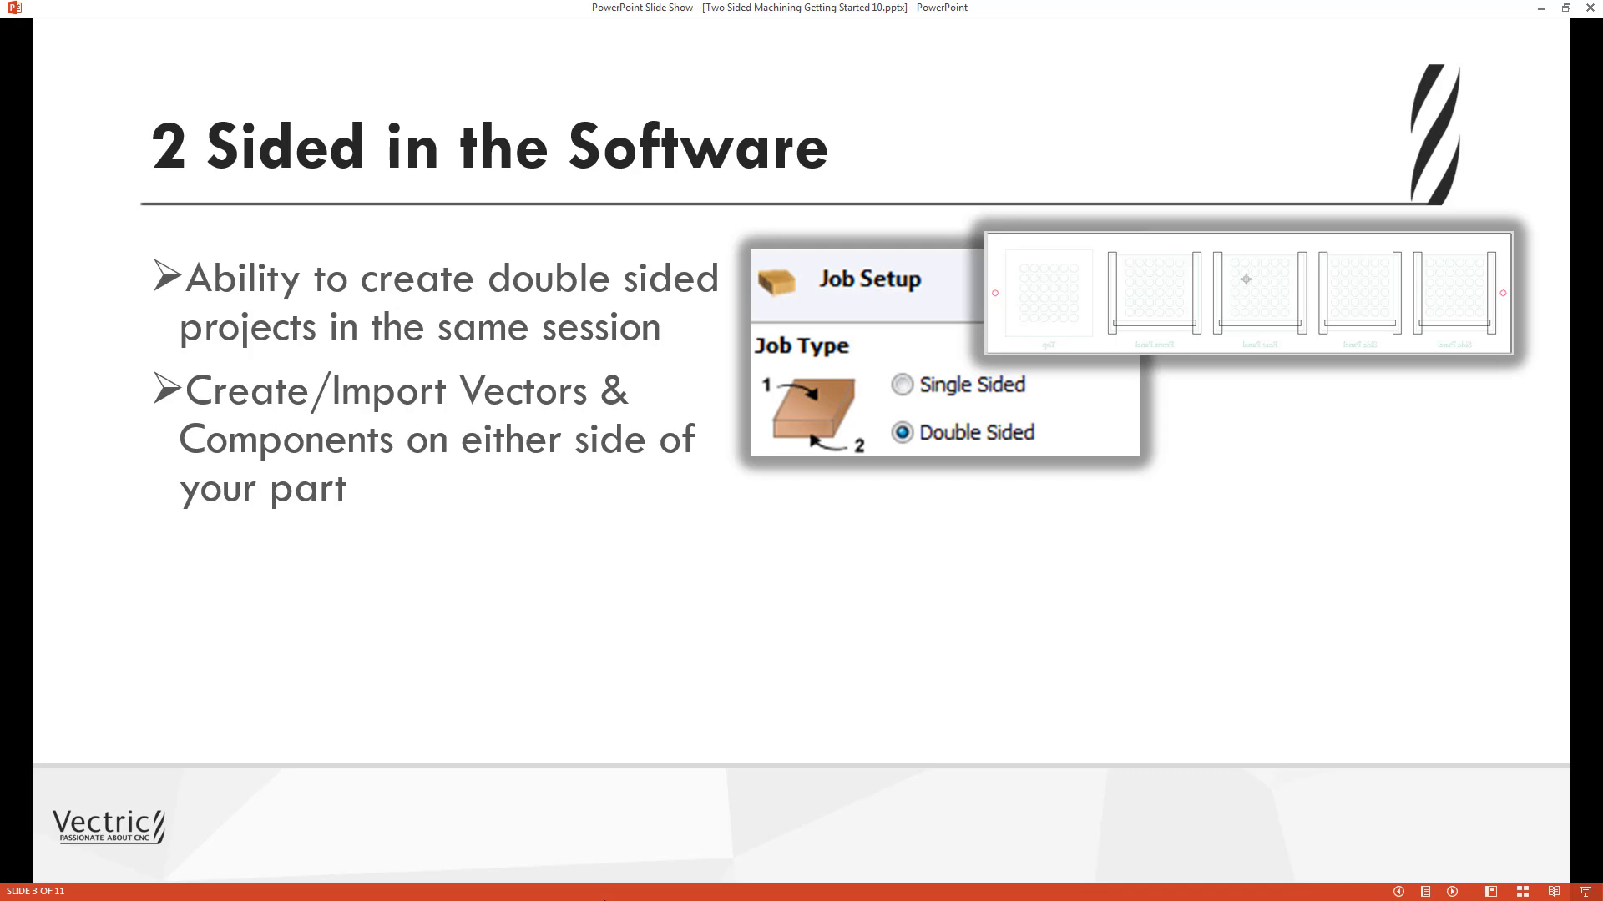
key("Right")
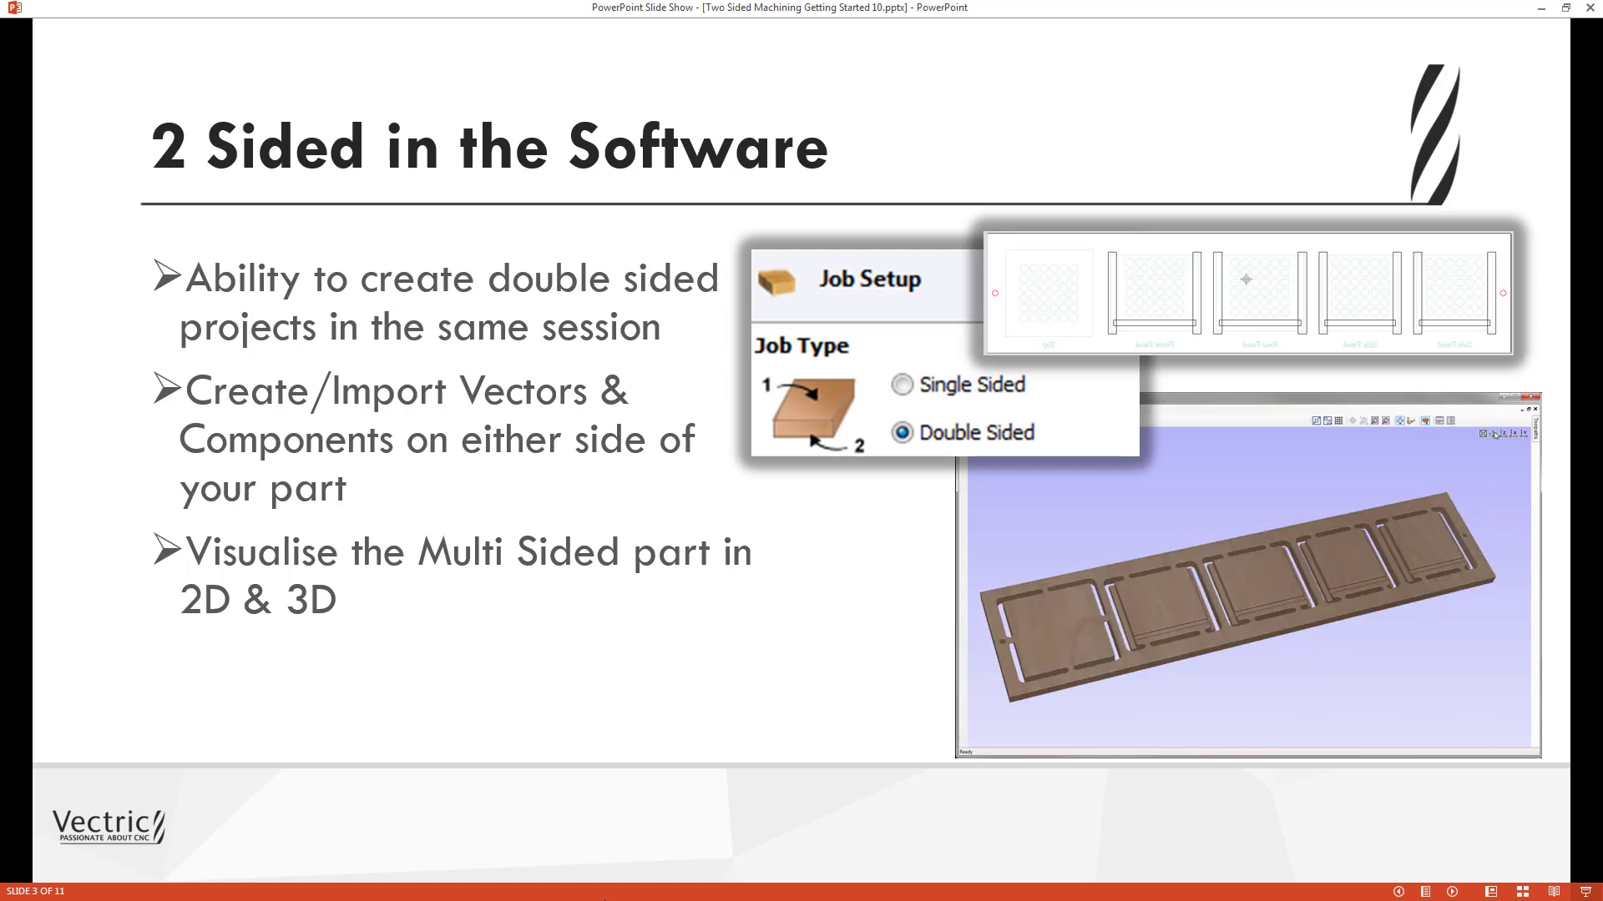
key("Right")
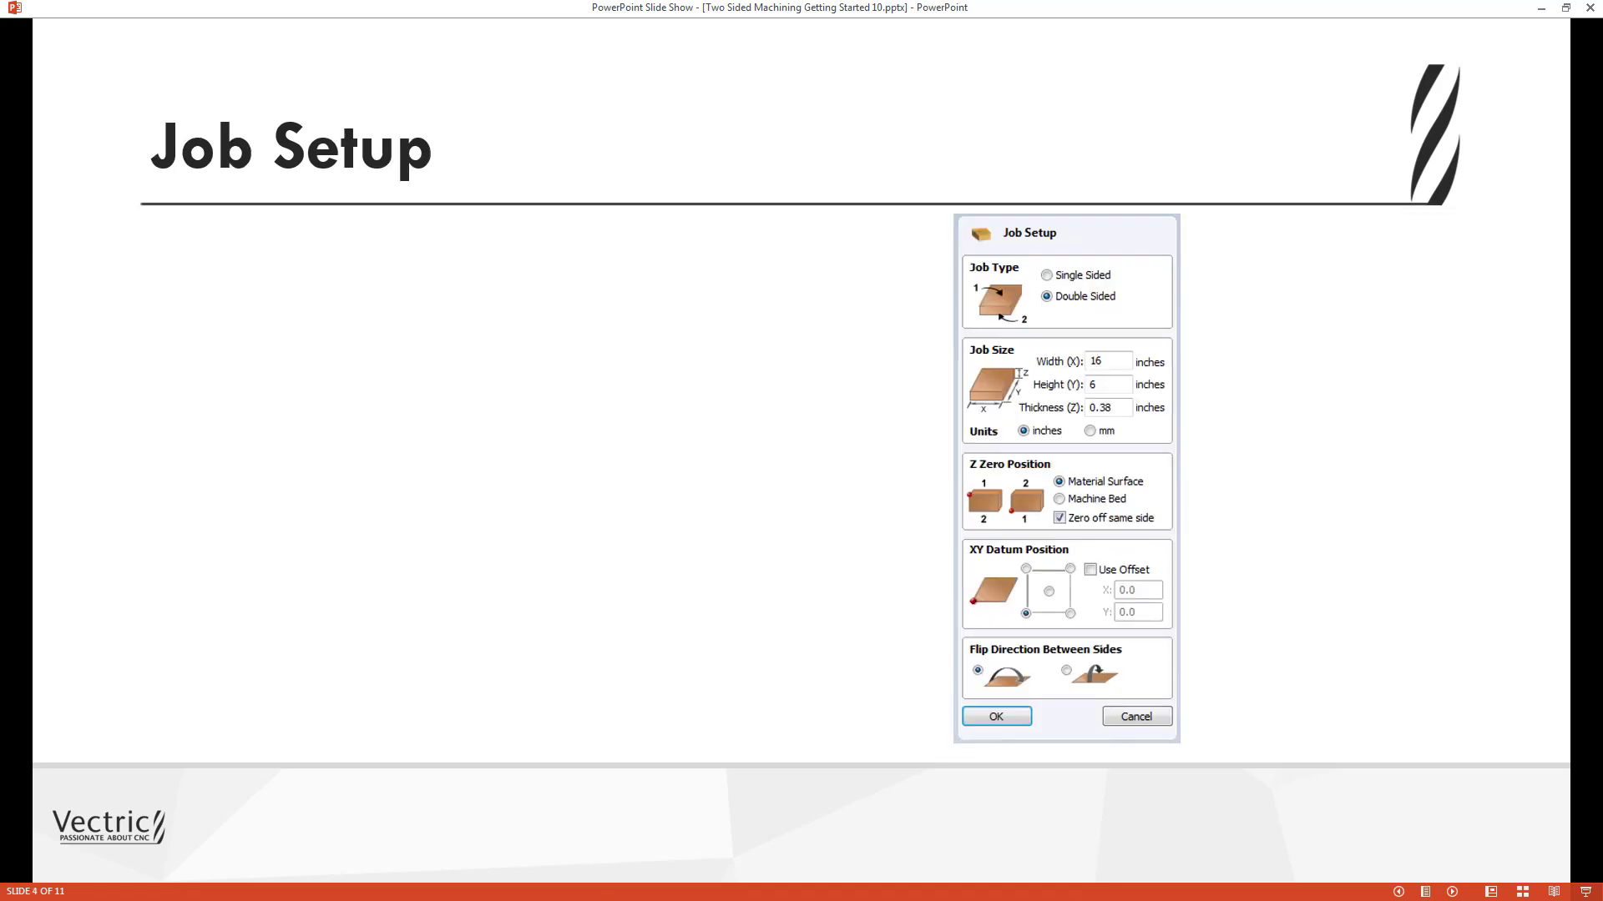
key("Right")
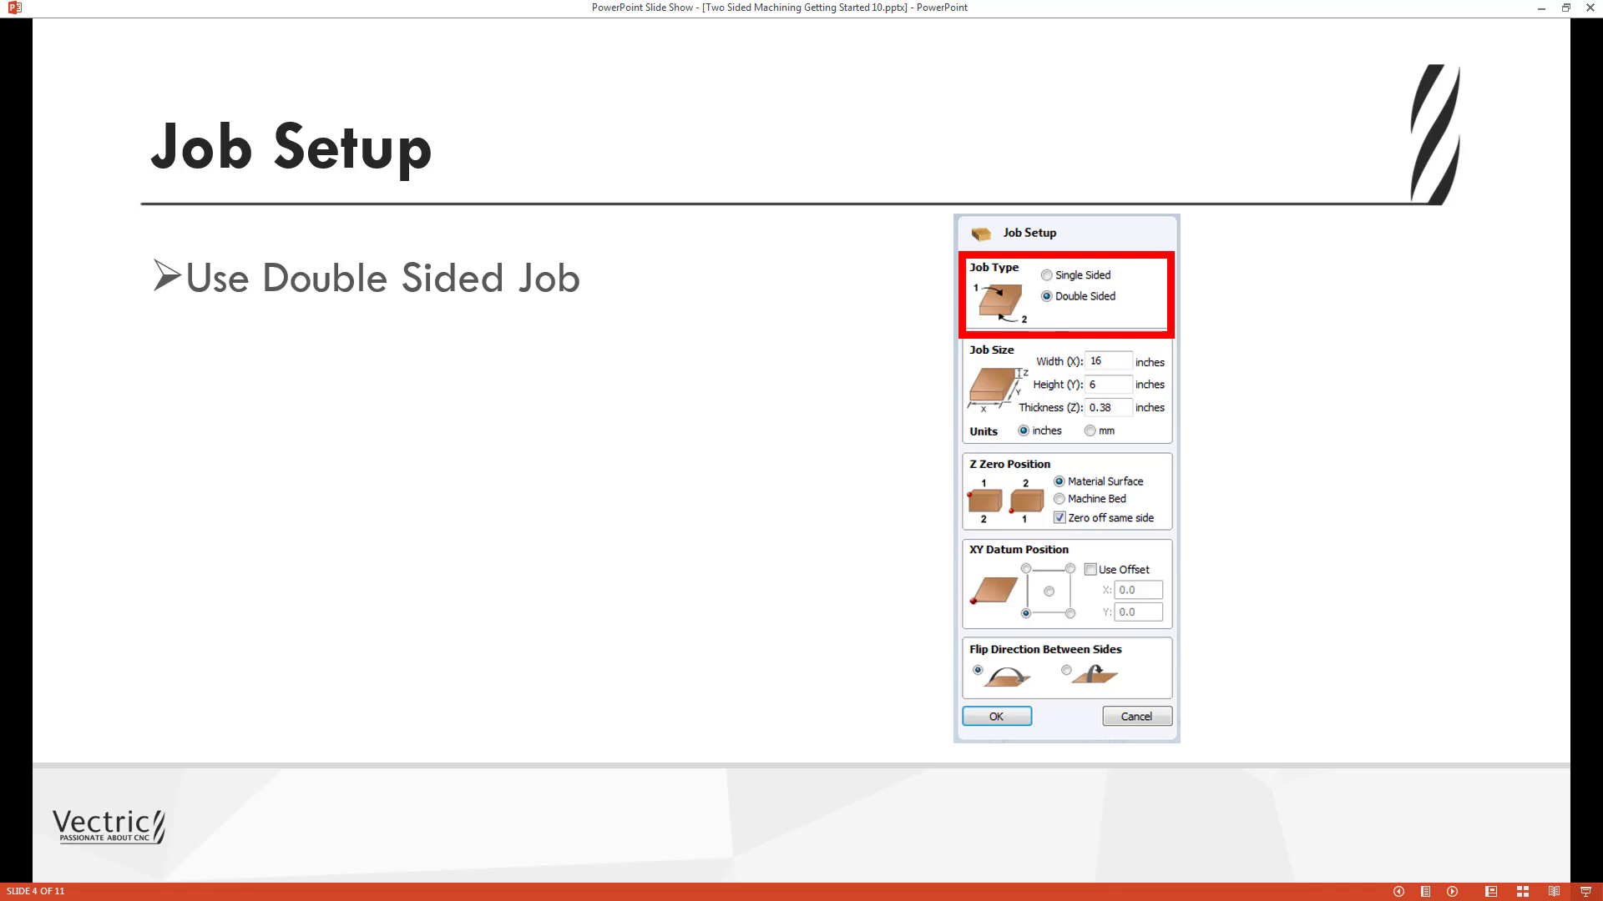
key("Right")
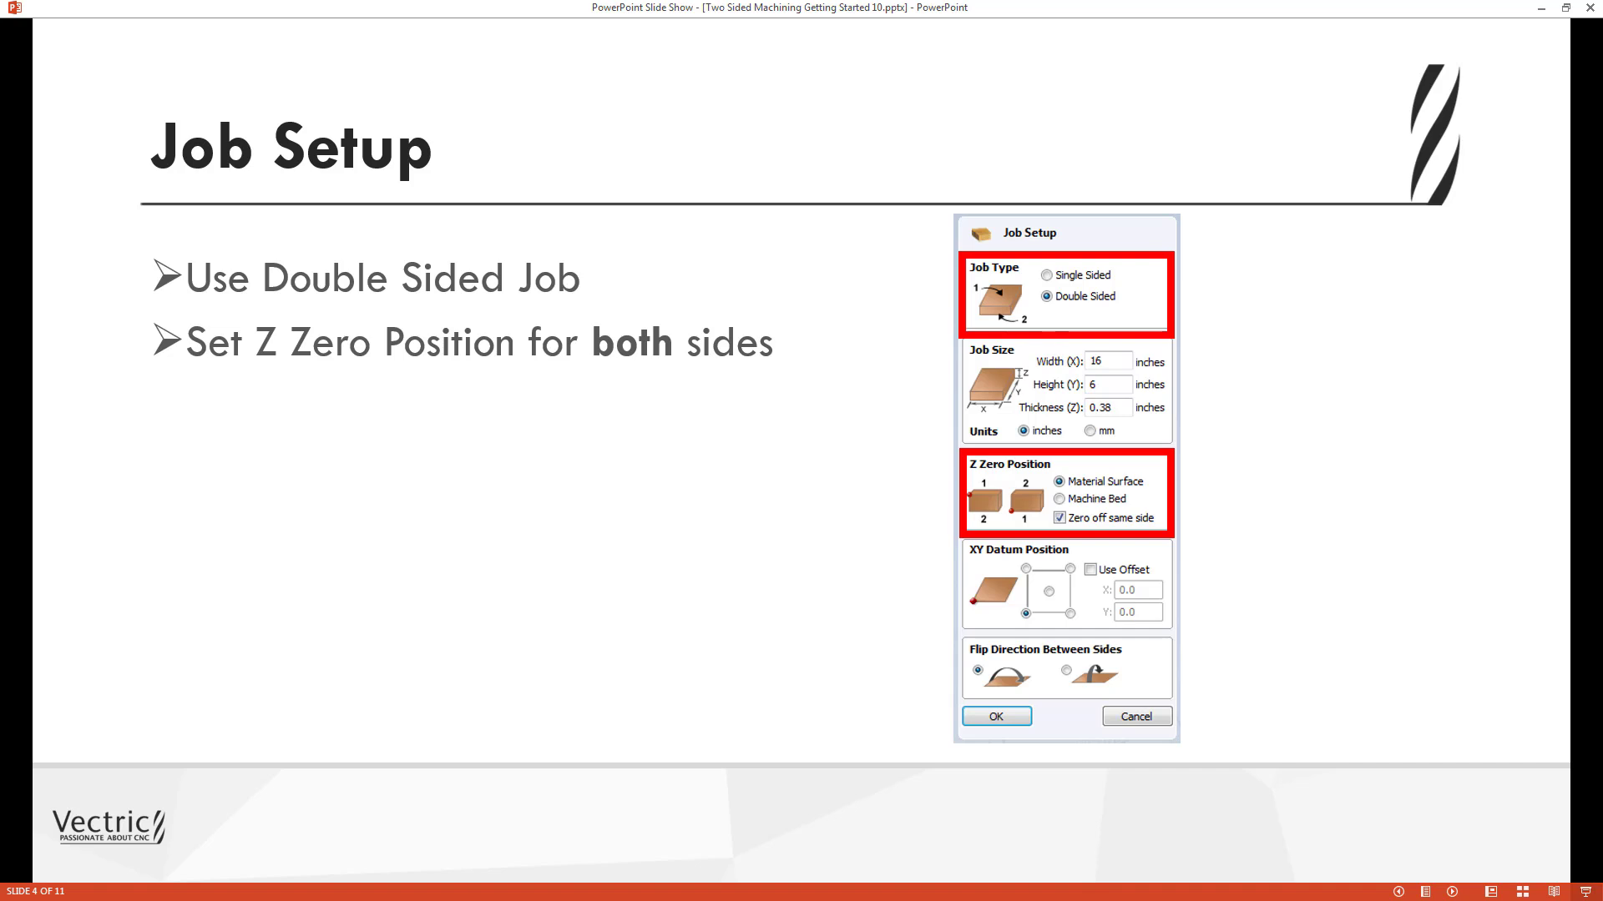
key("Right")
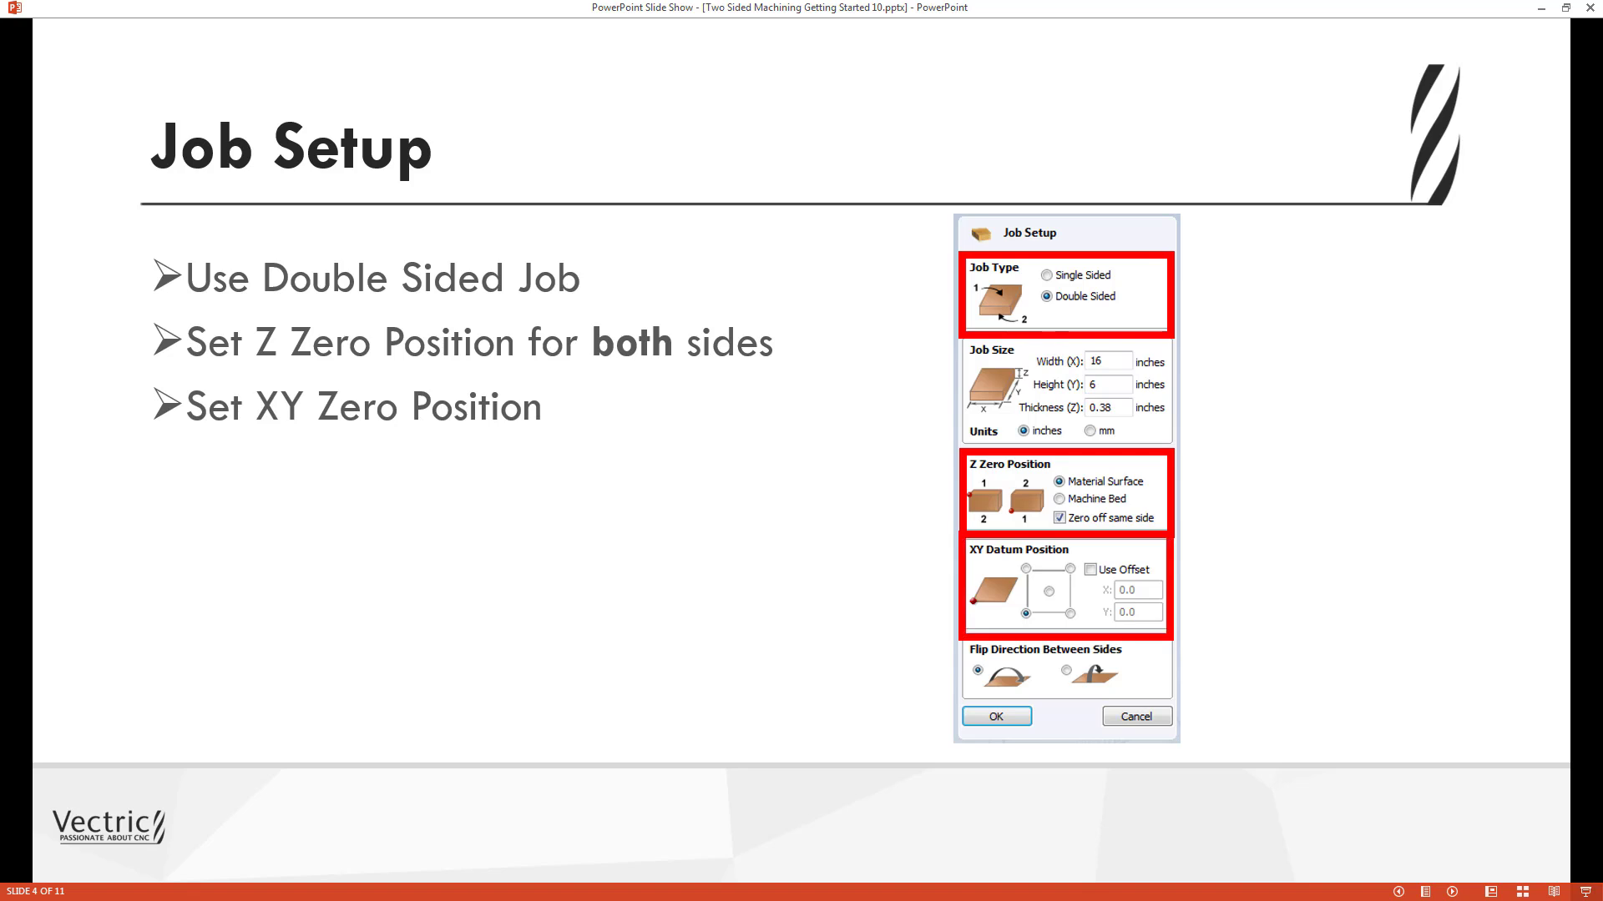
key("Right")
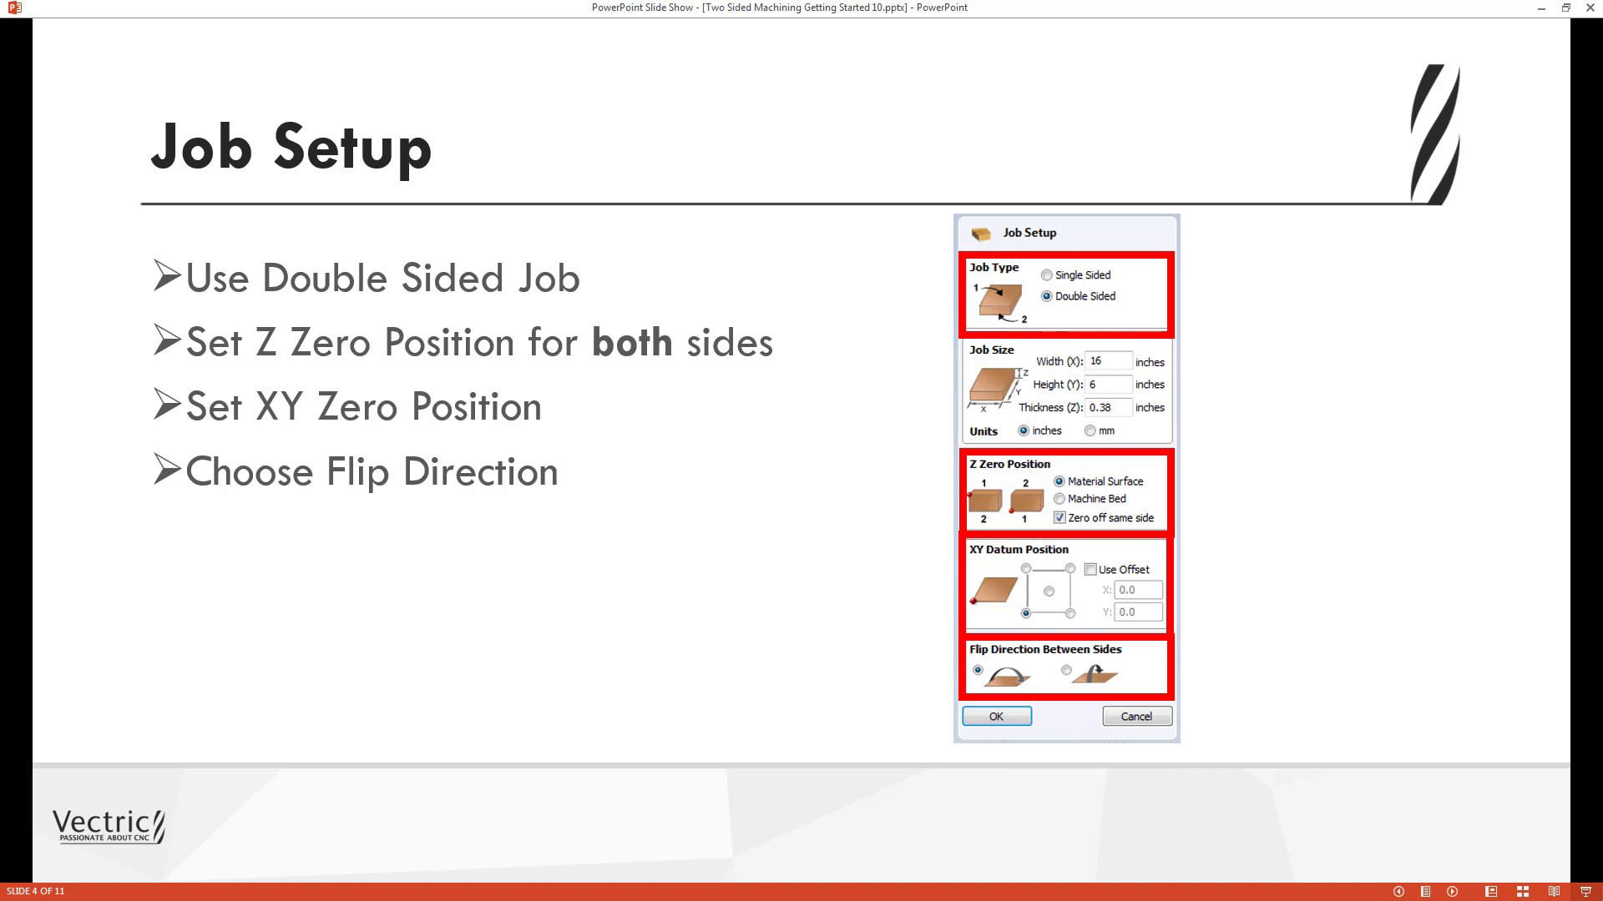
key("Right")
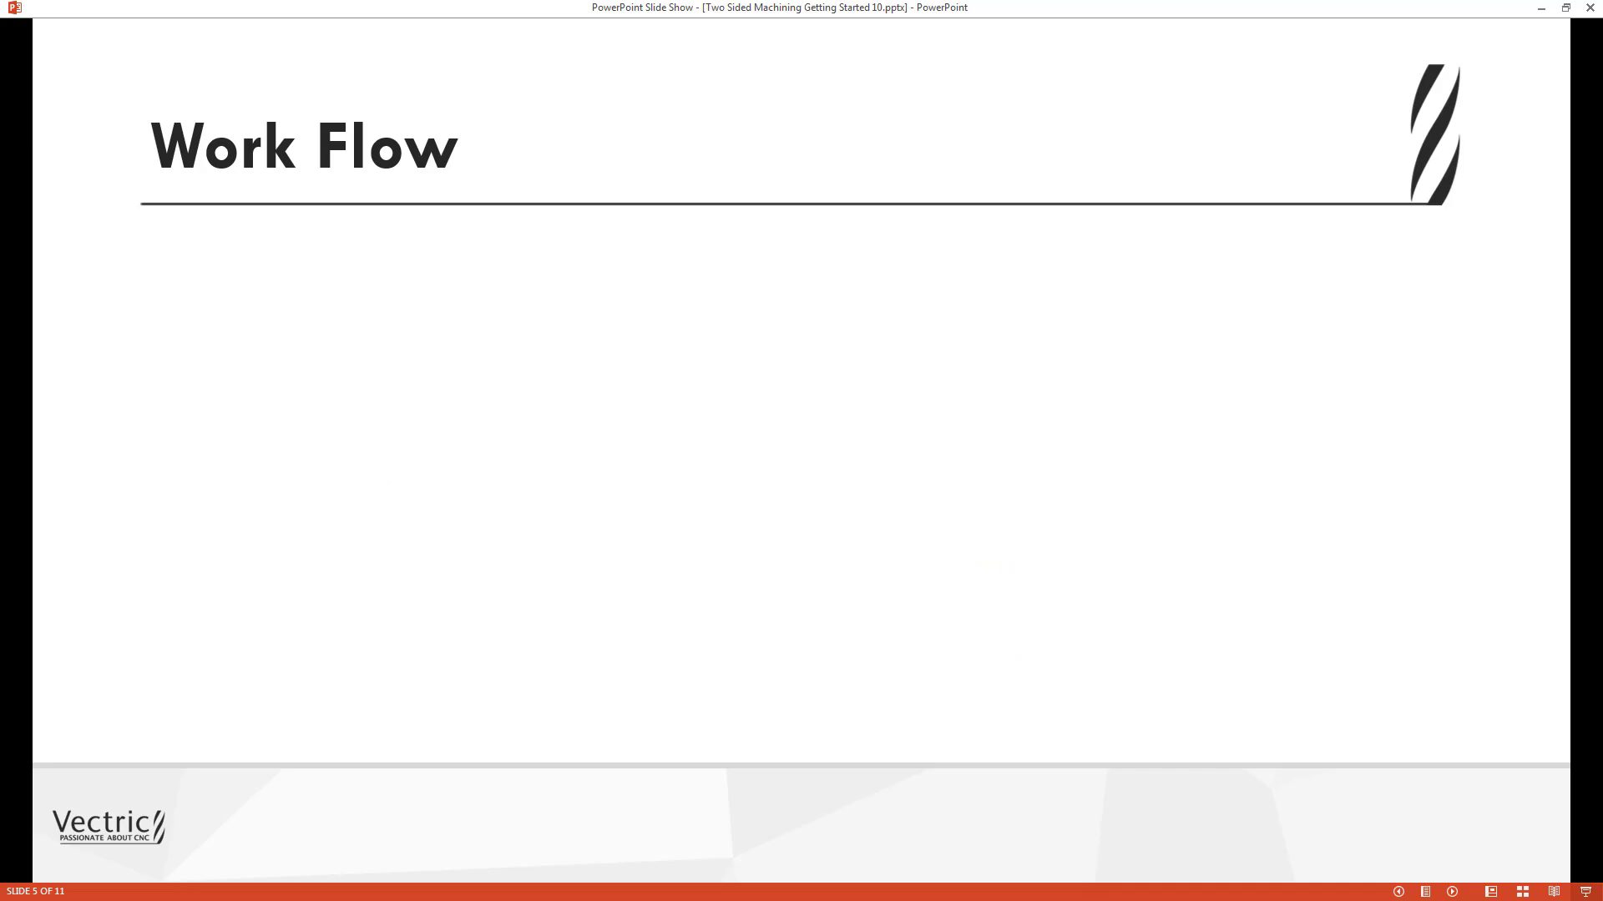
key("Right")
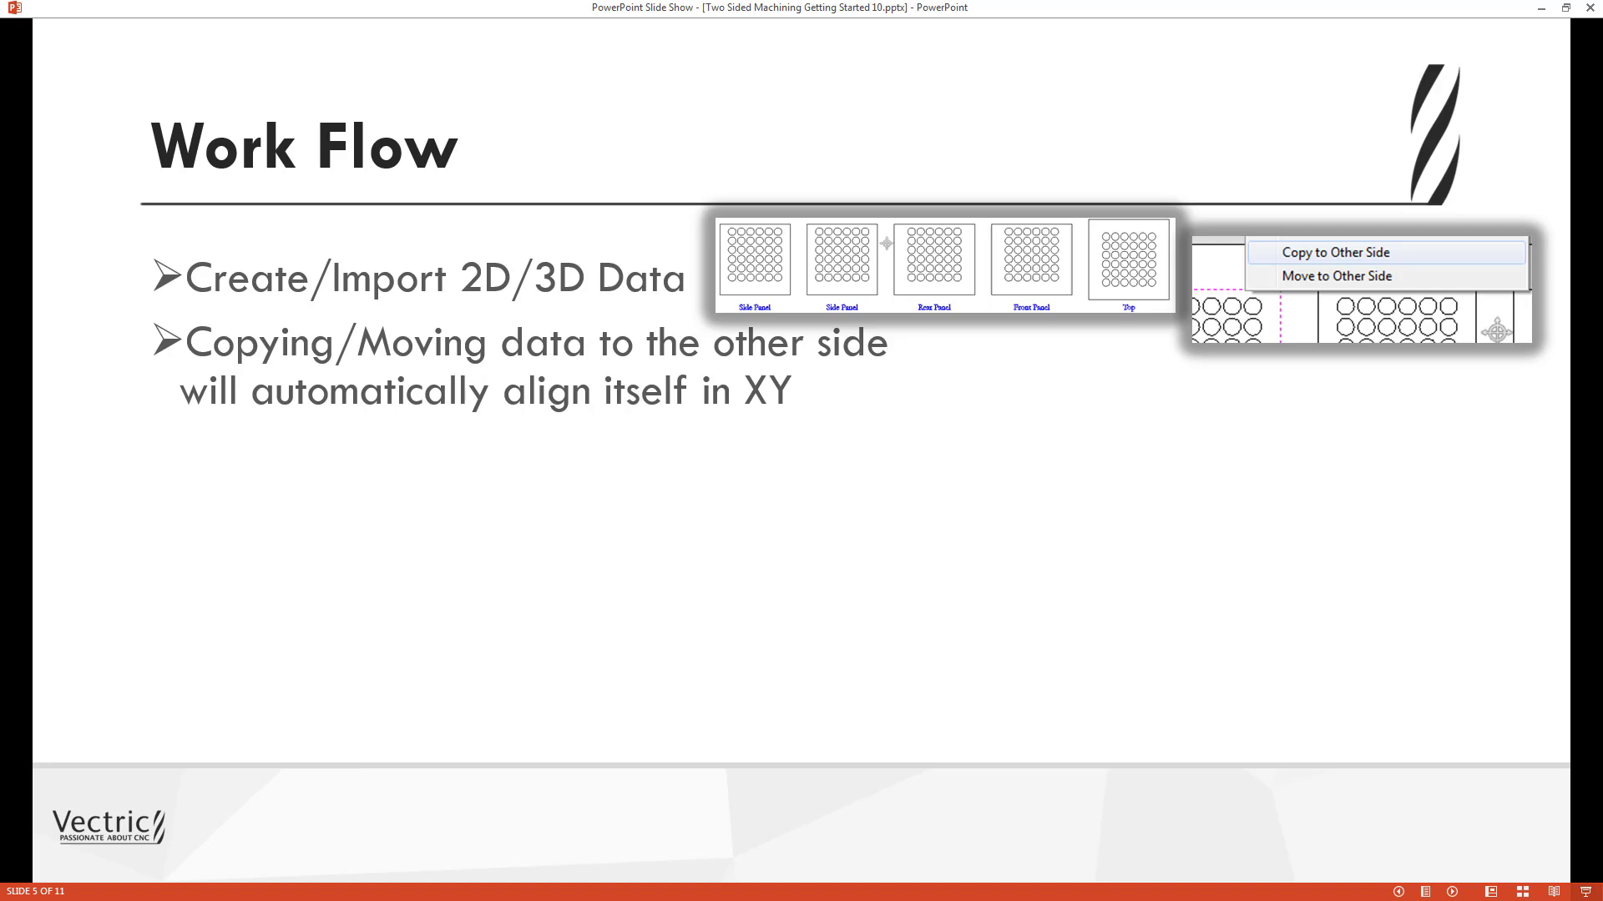
key("Right")
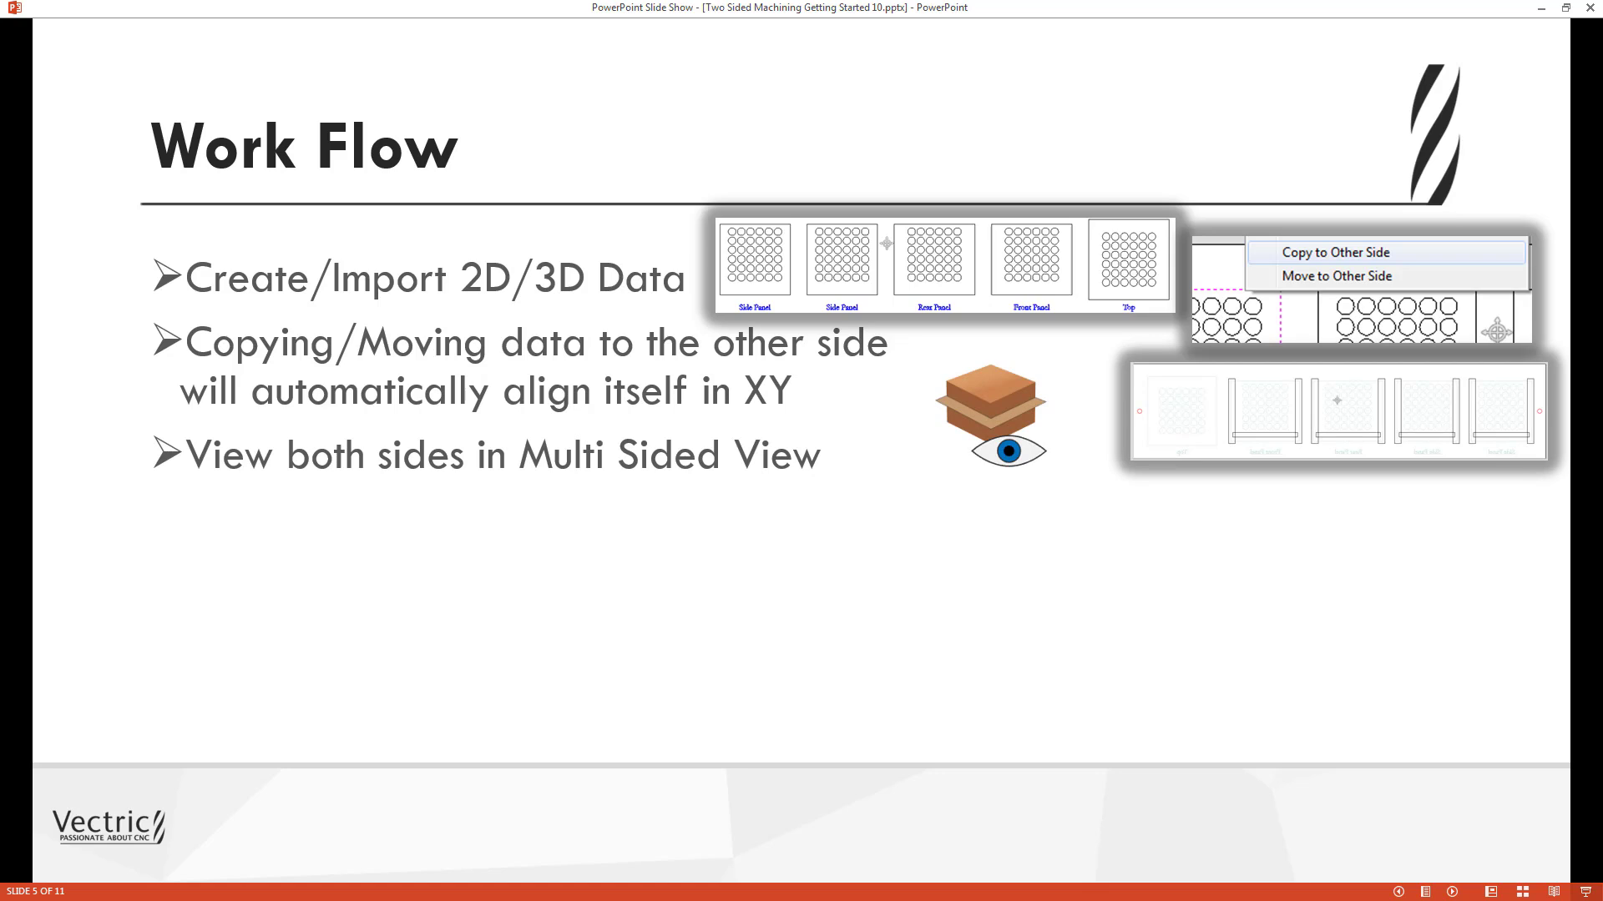
key("Right")
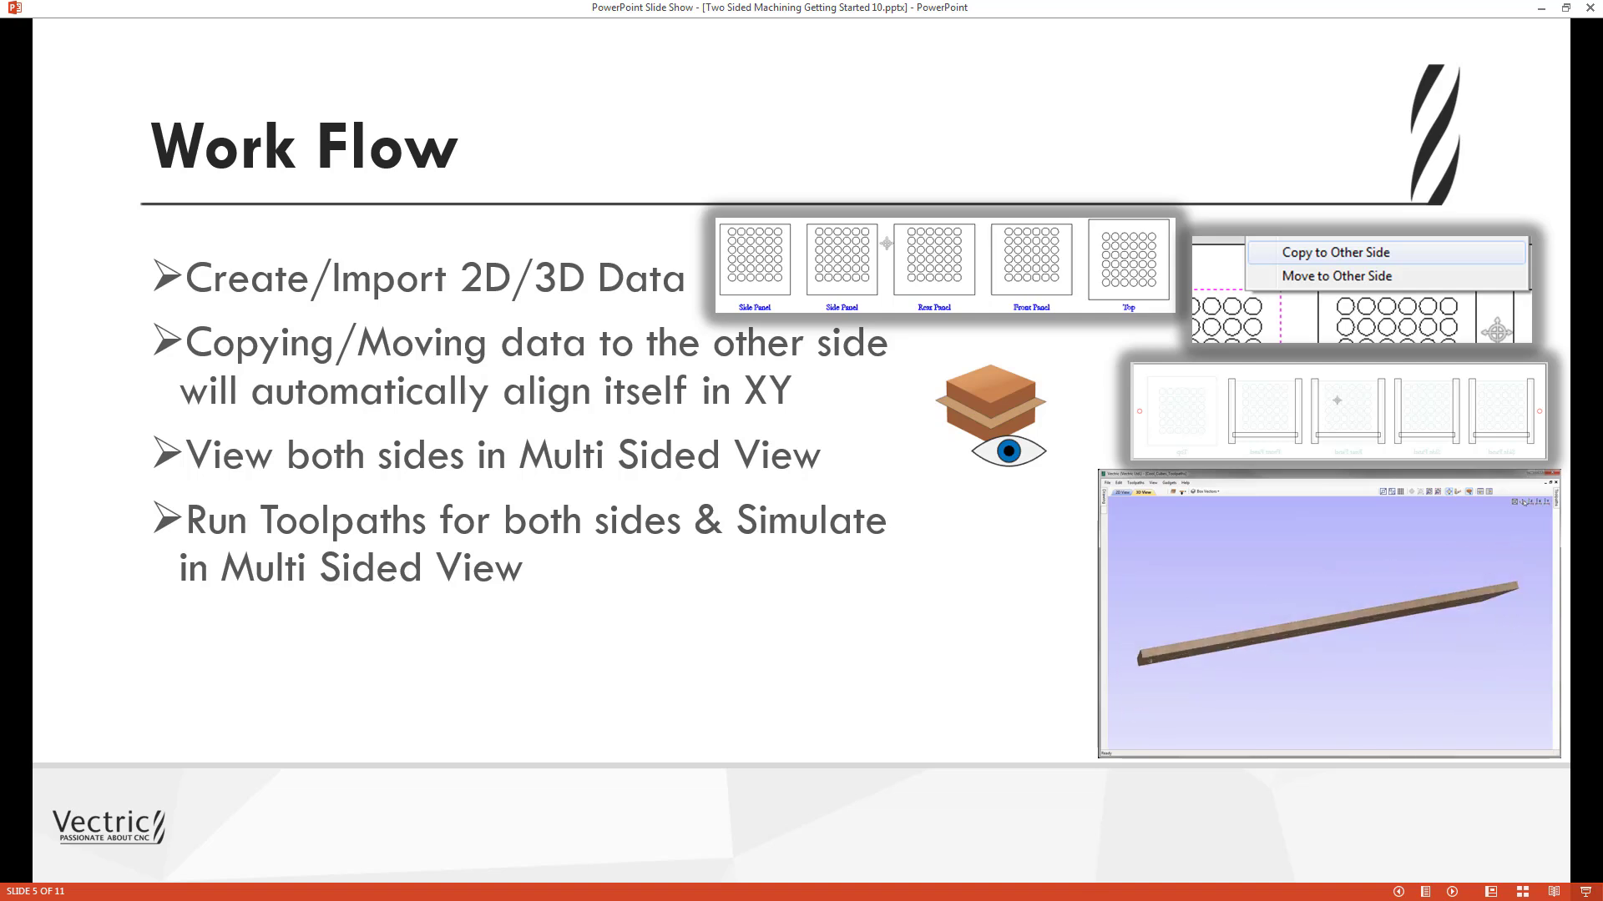
key("Right")
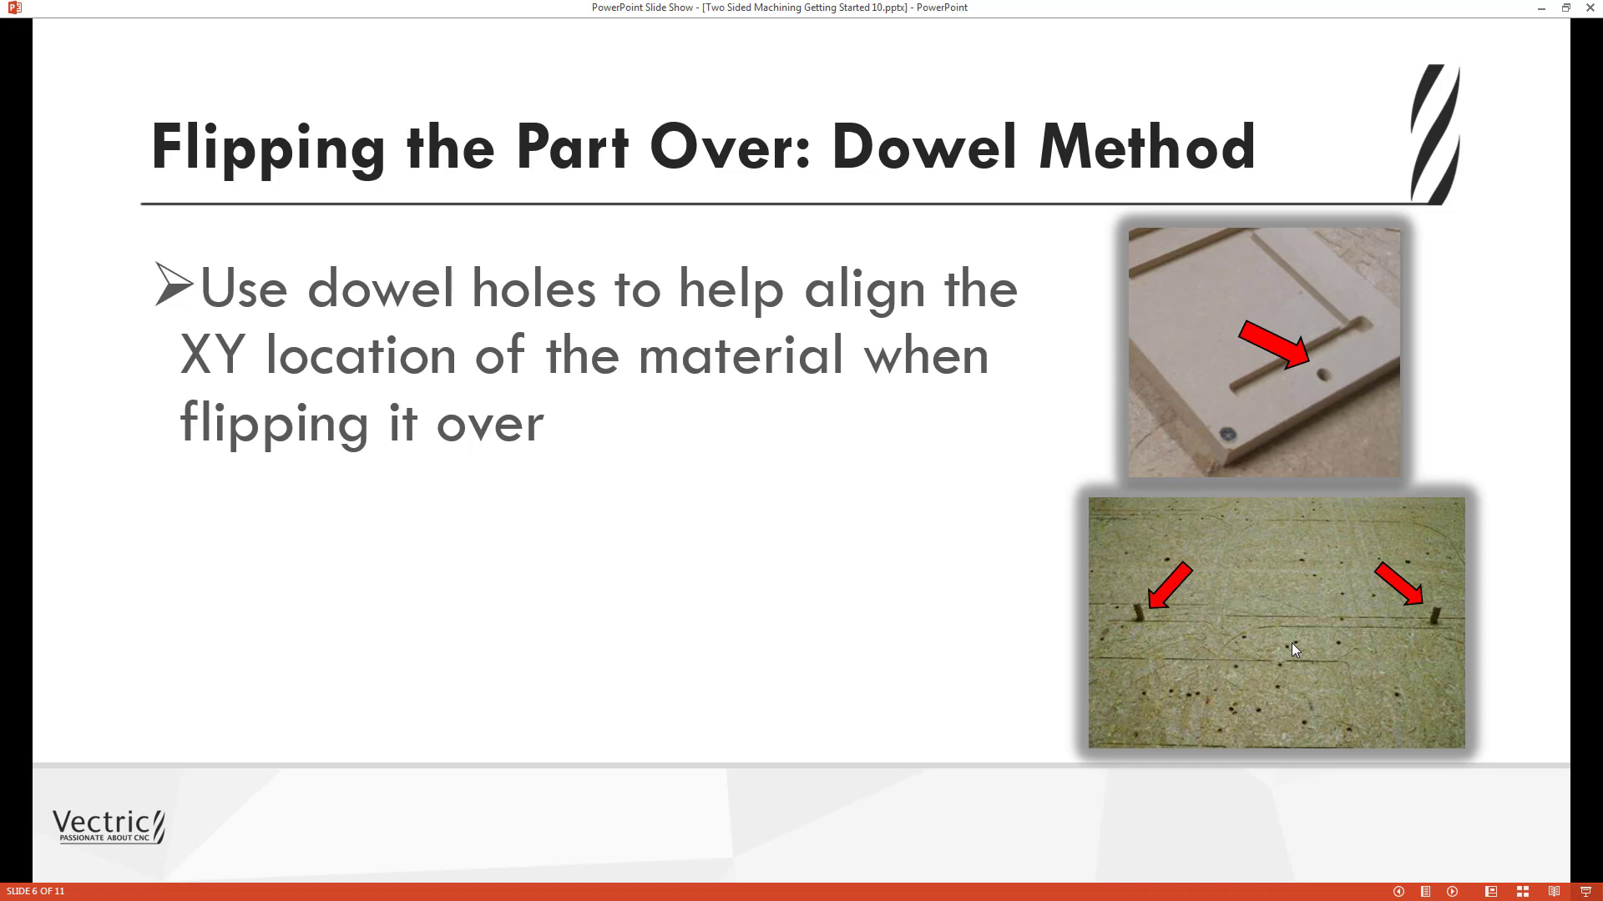
key("Right")
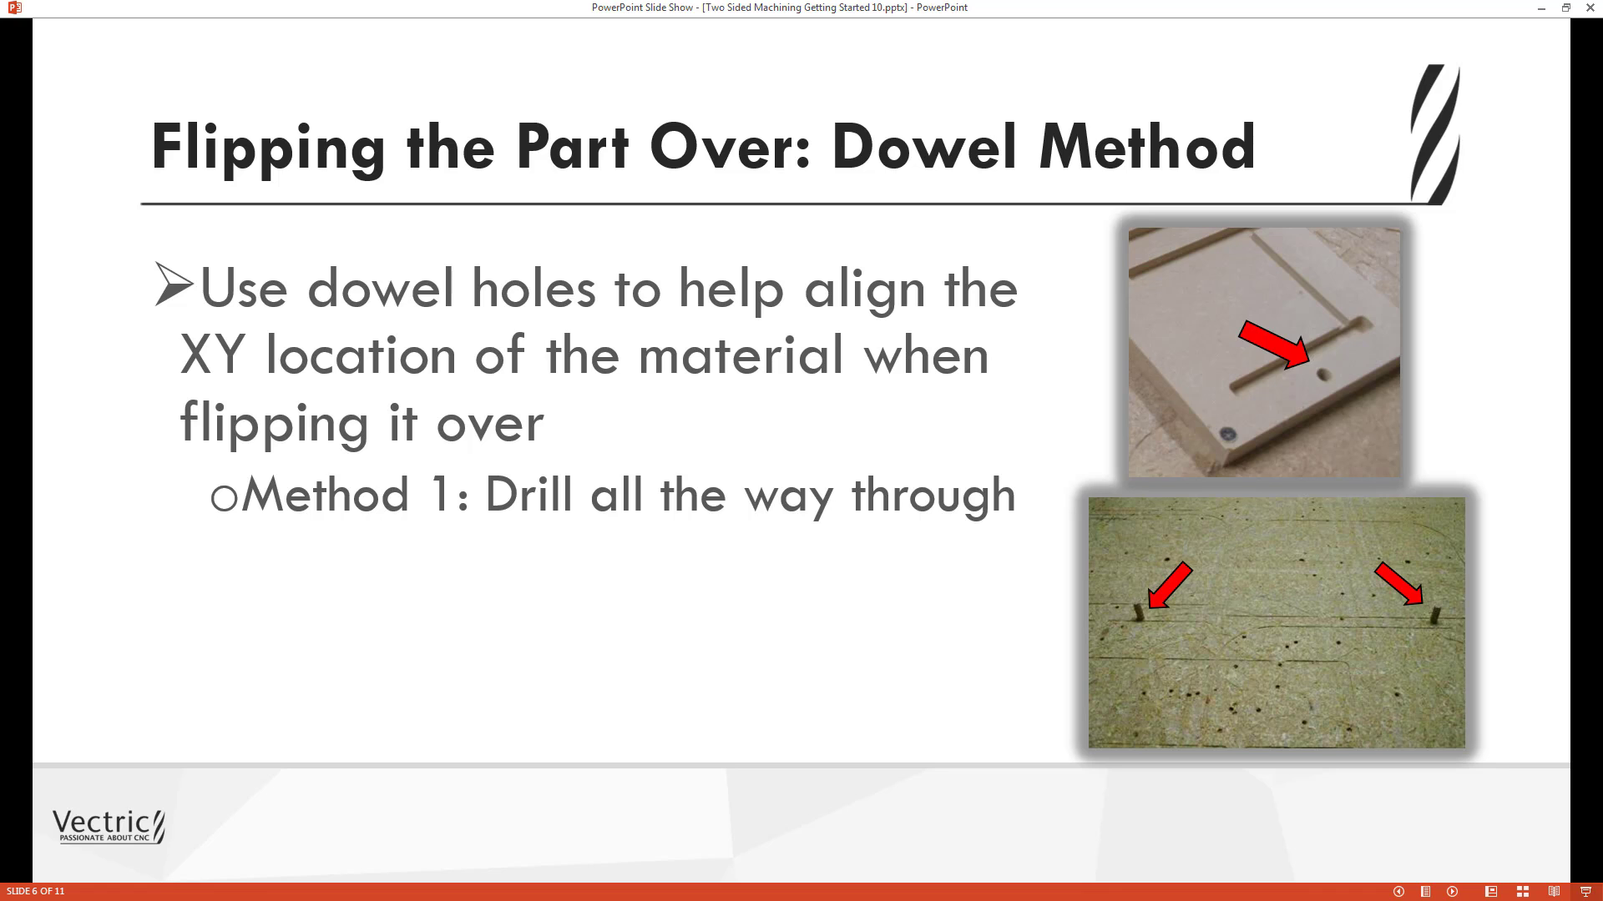
key("Right")
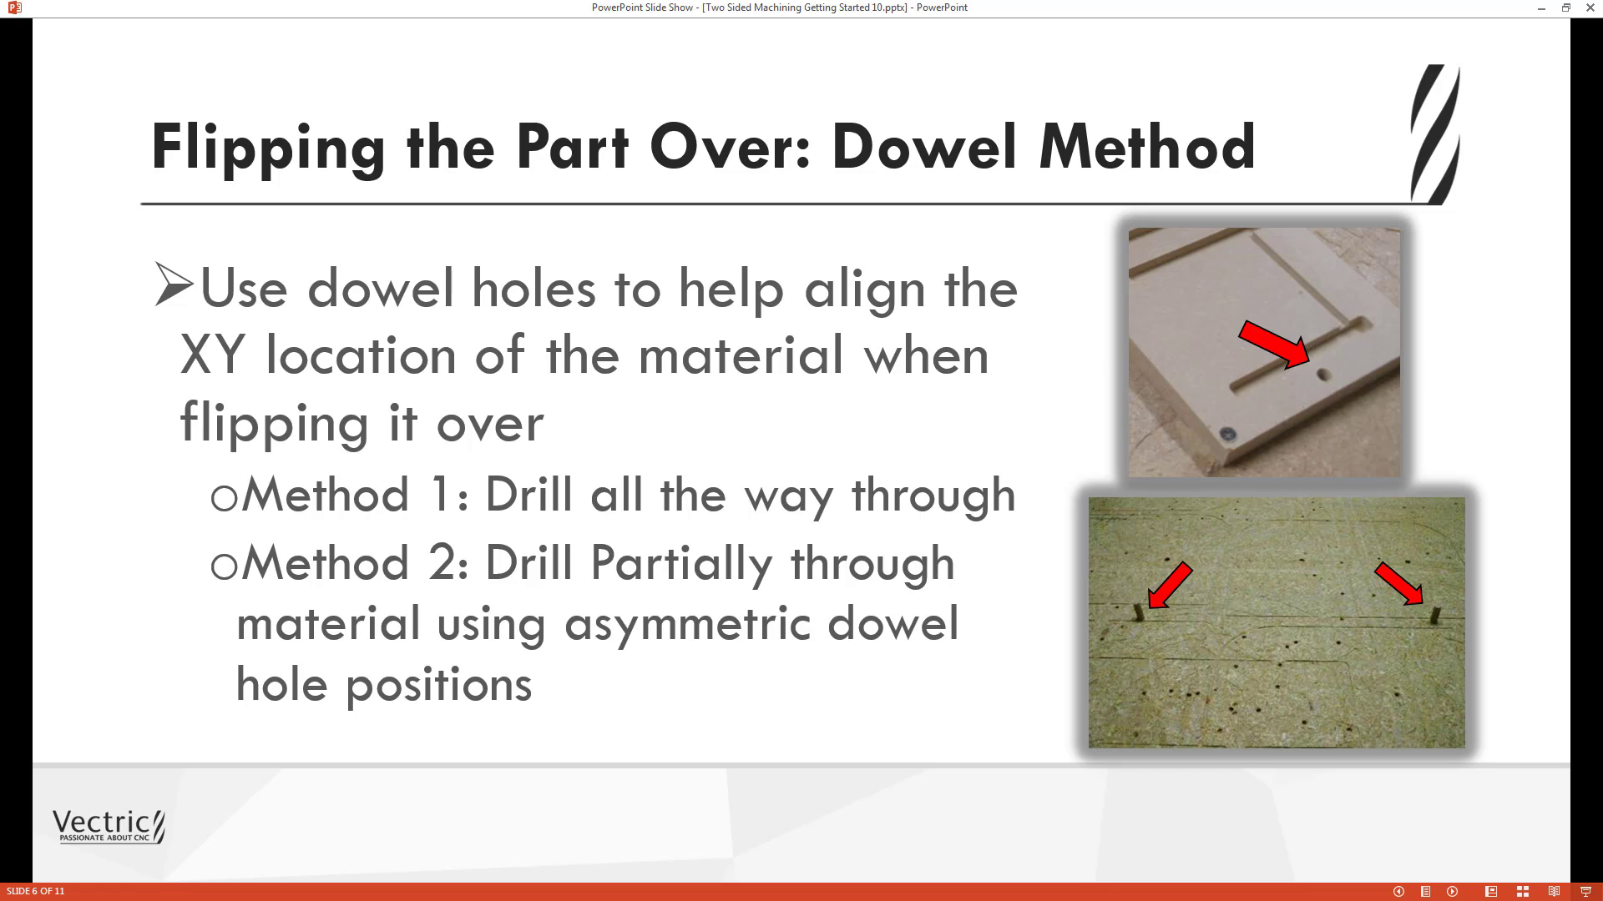
key("Right")
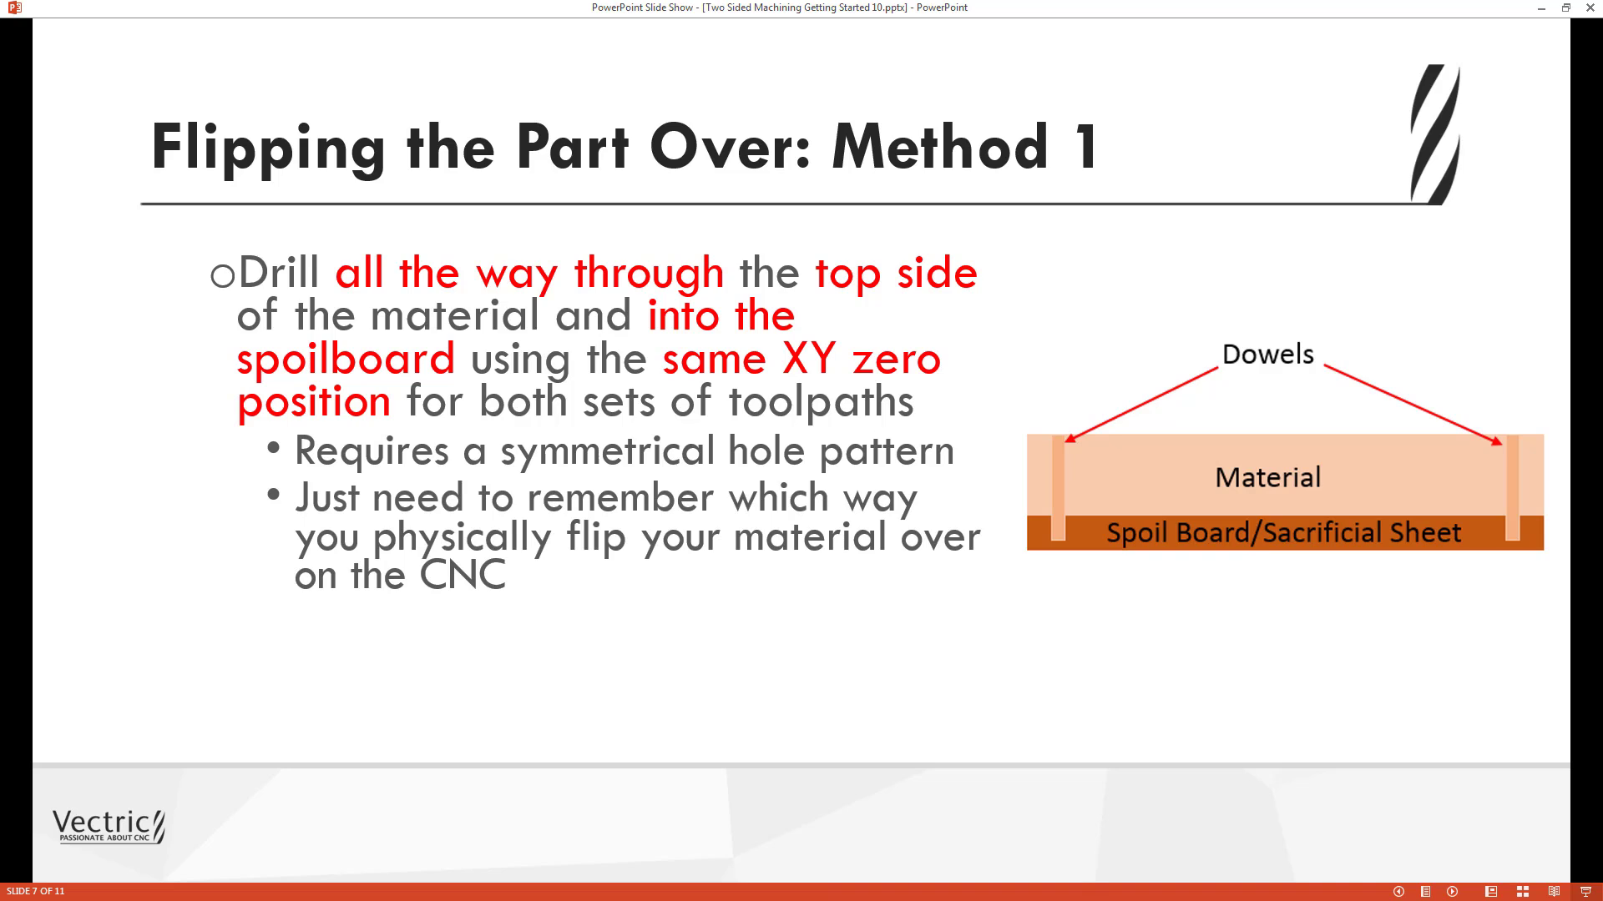
key("Right")
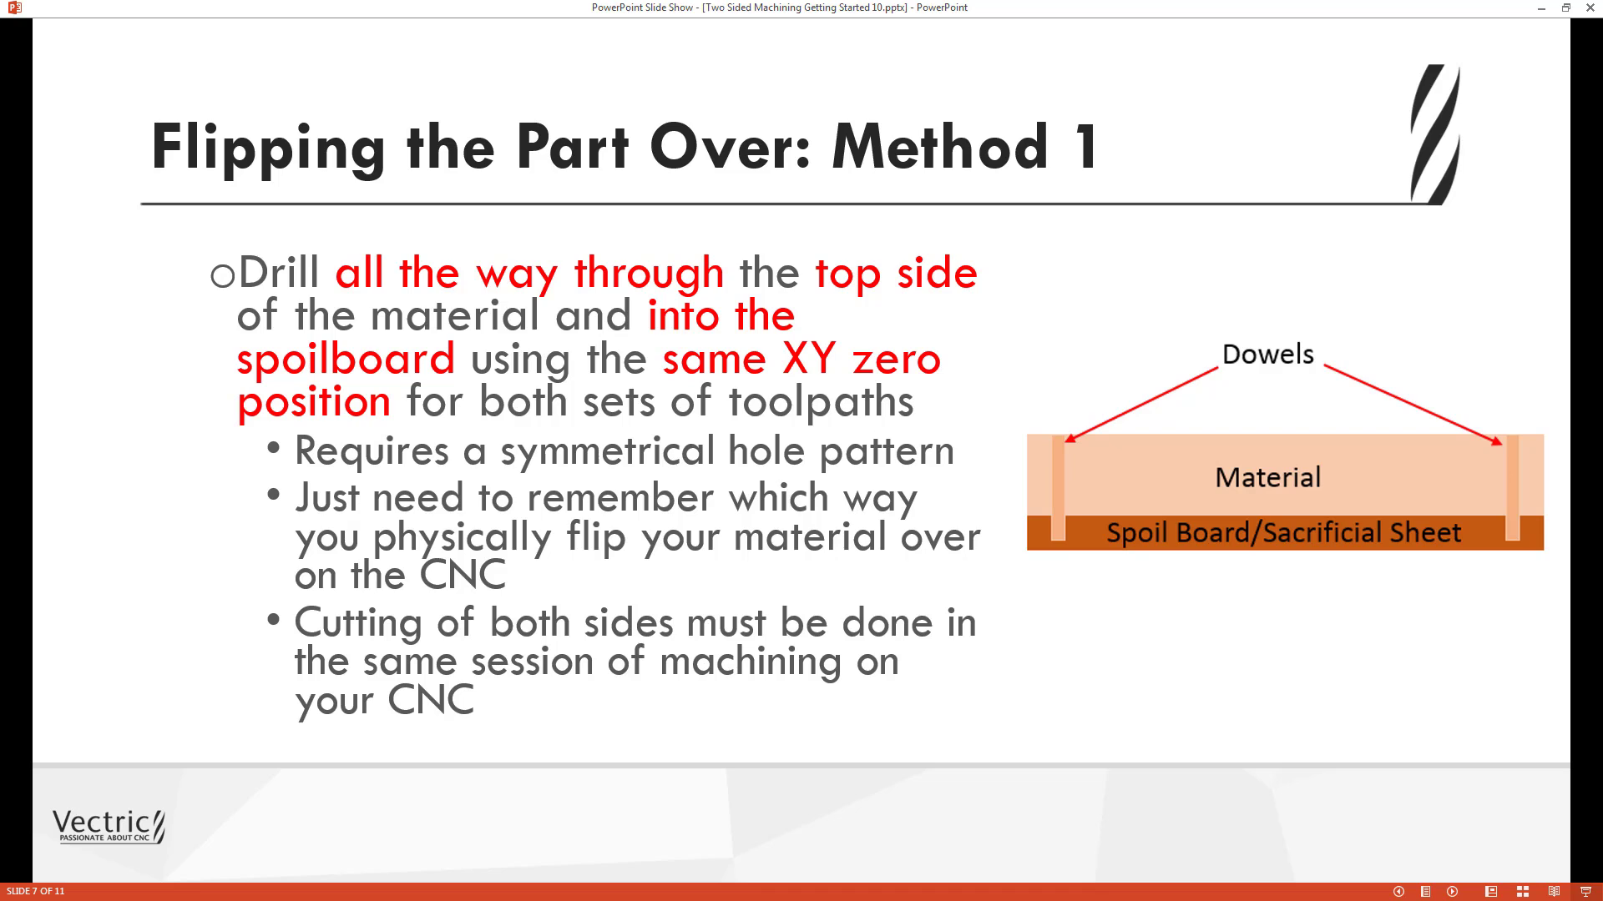
key("Right")
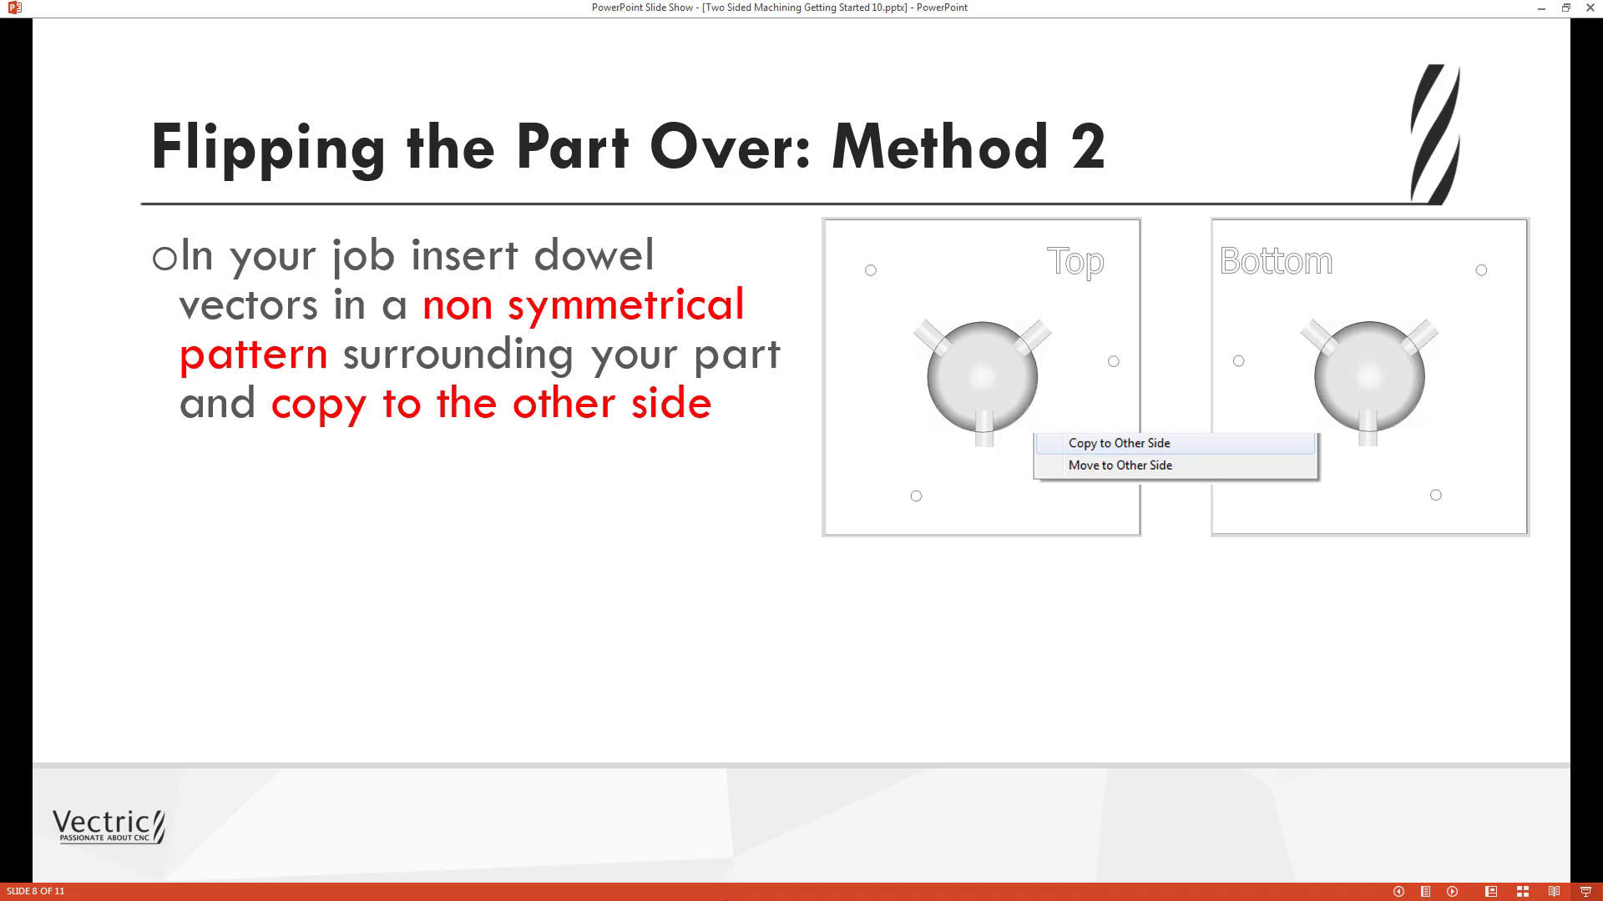
key("Right")
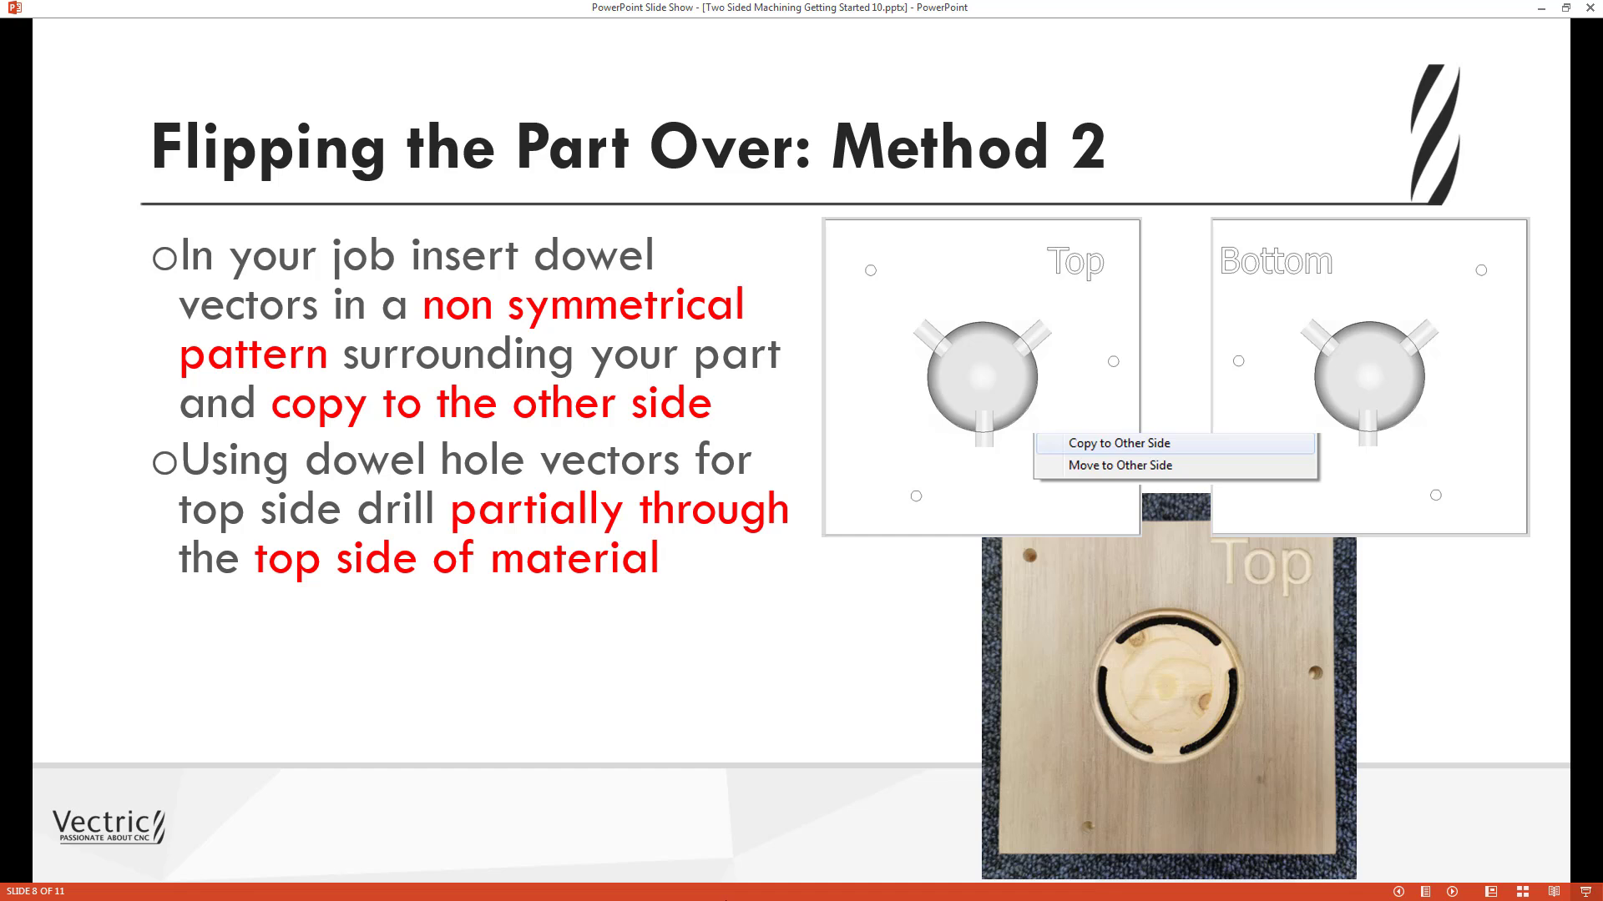
key("Right")
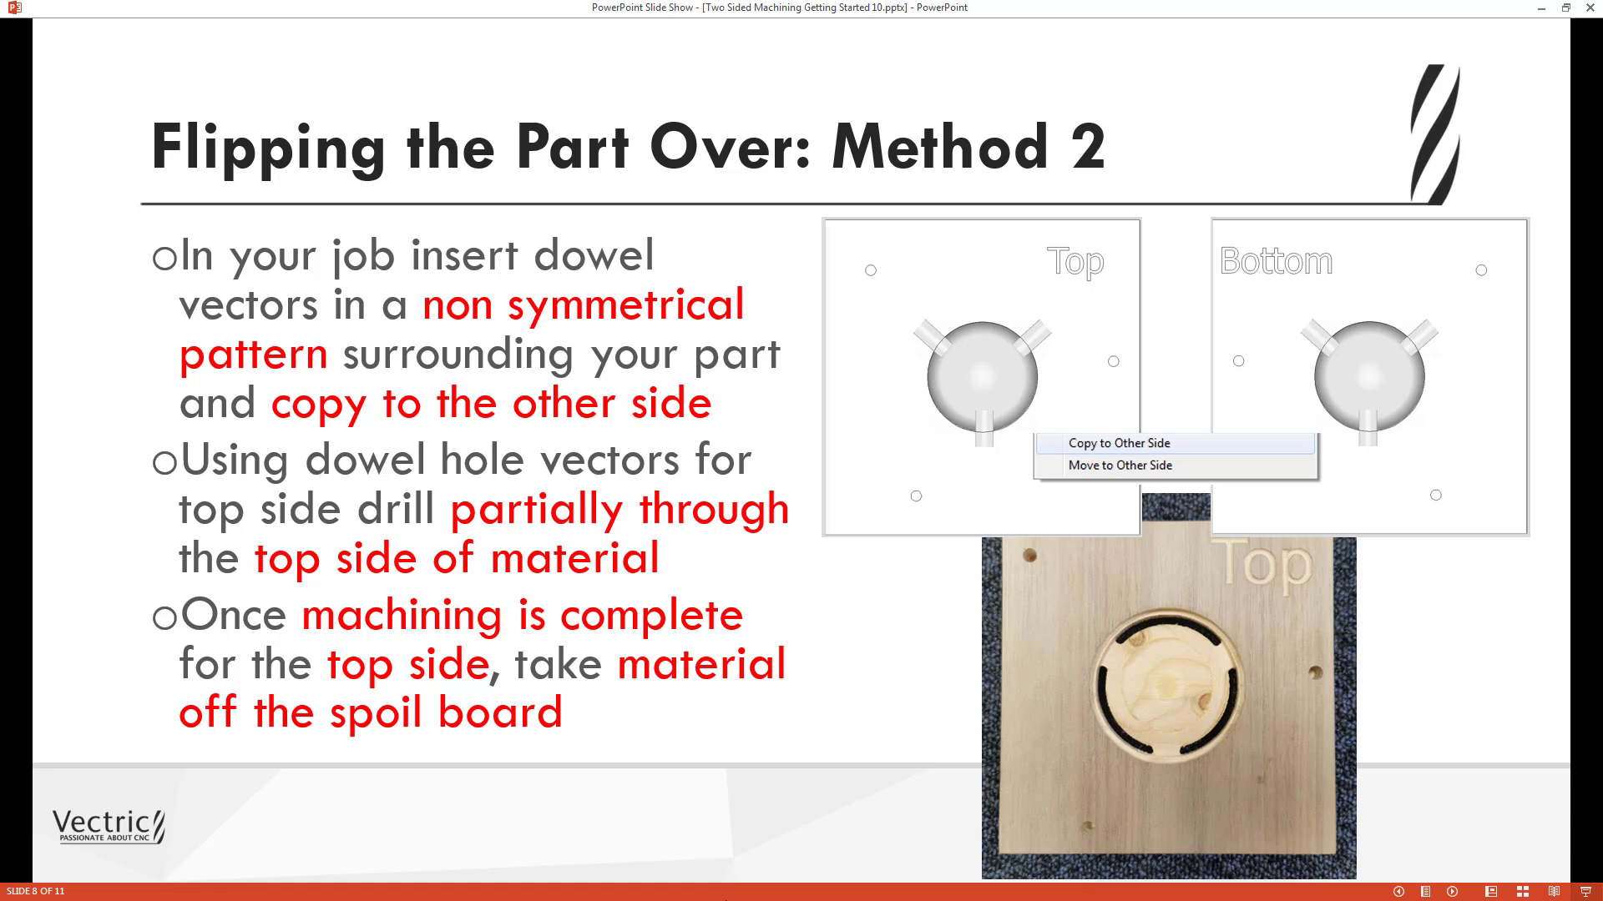
key("Right")
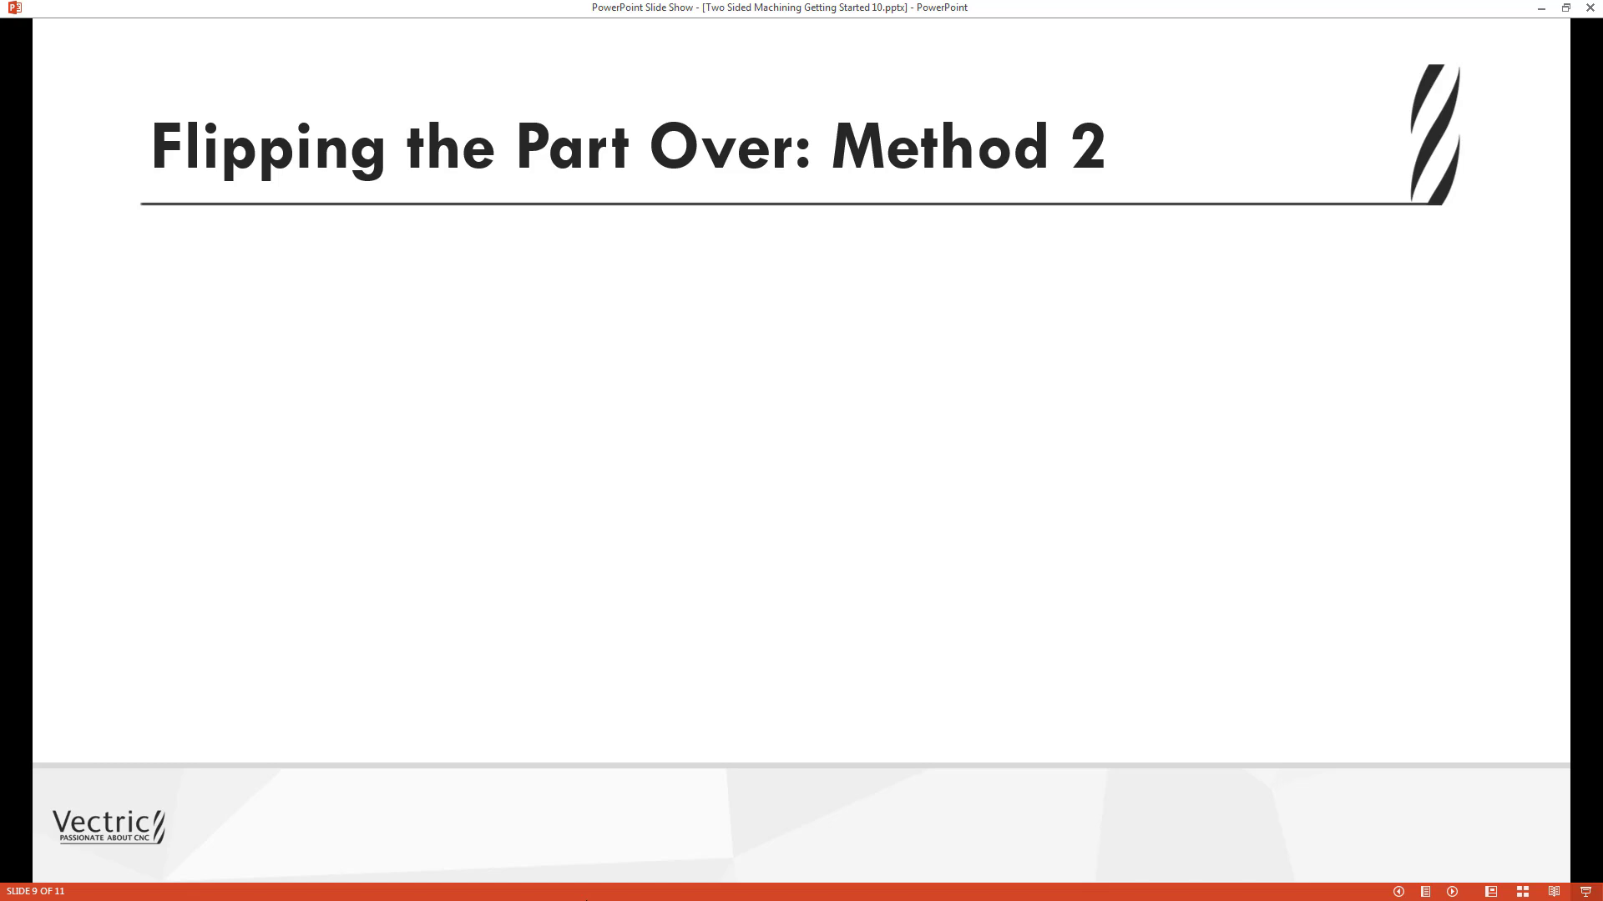
key("Right")
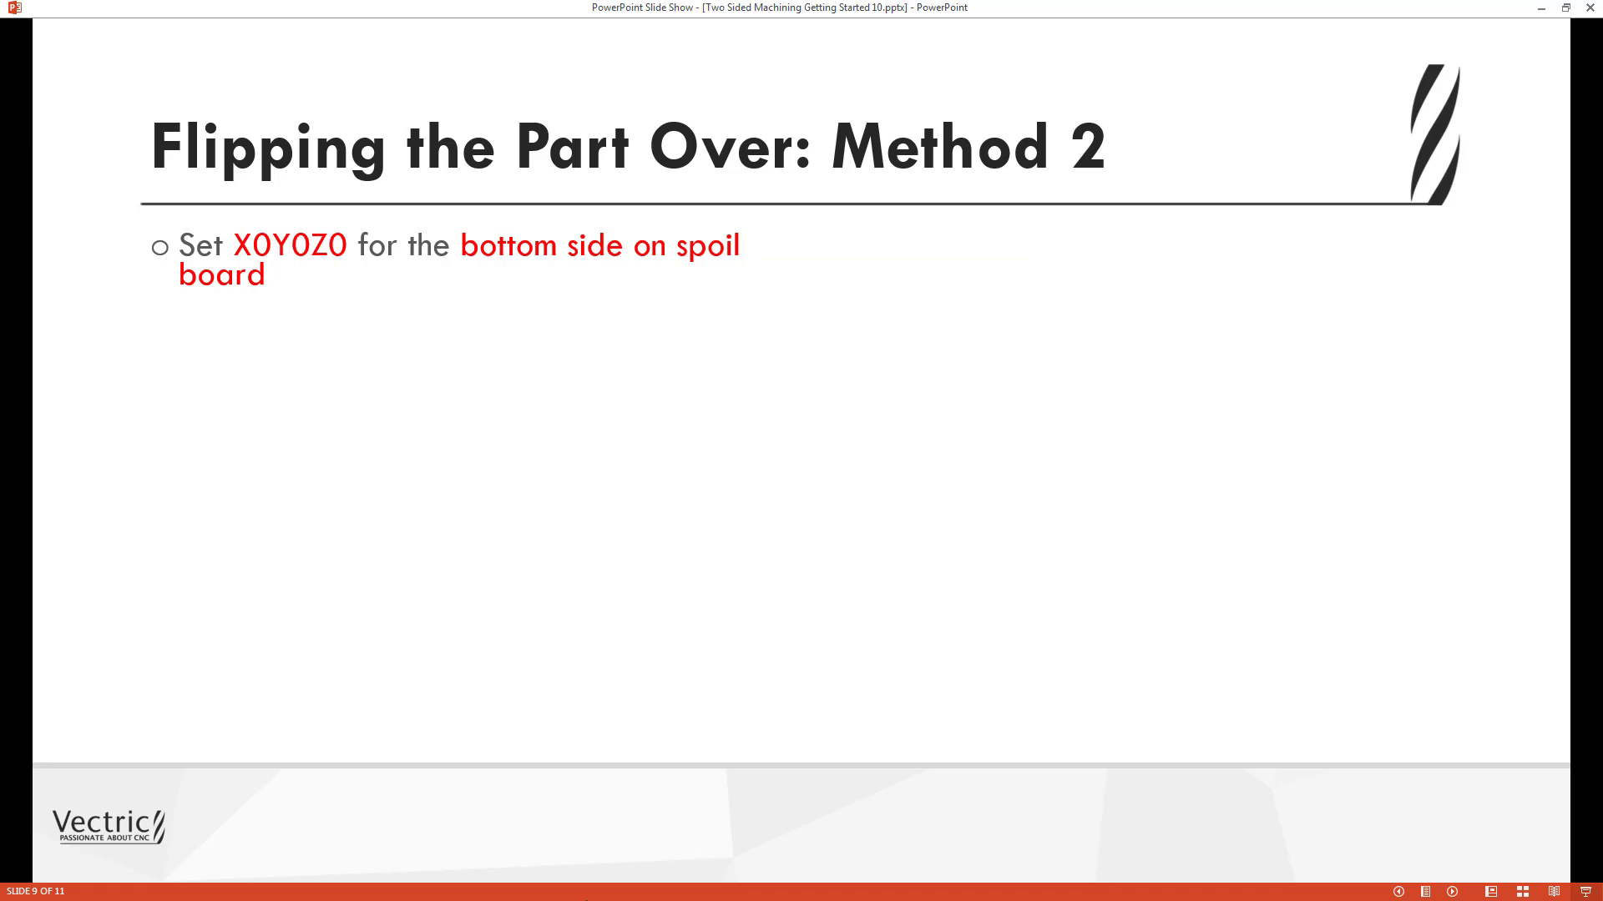
key("Right")
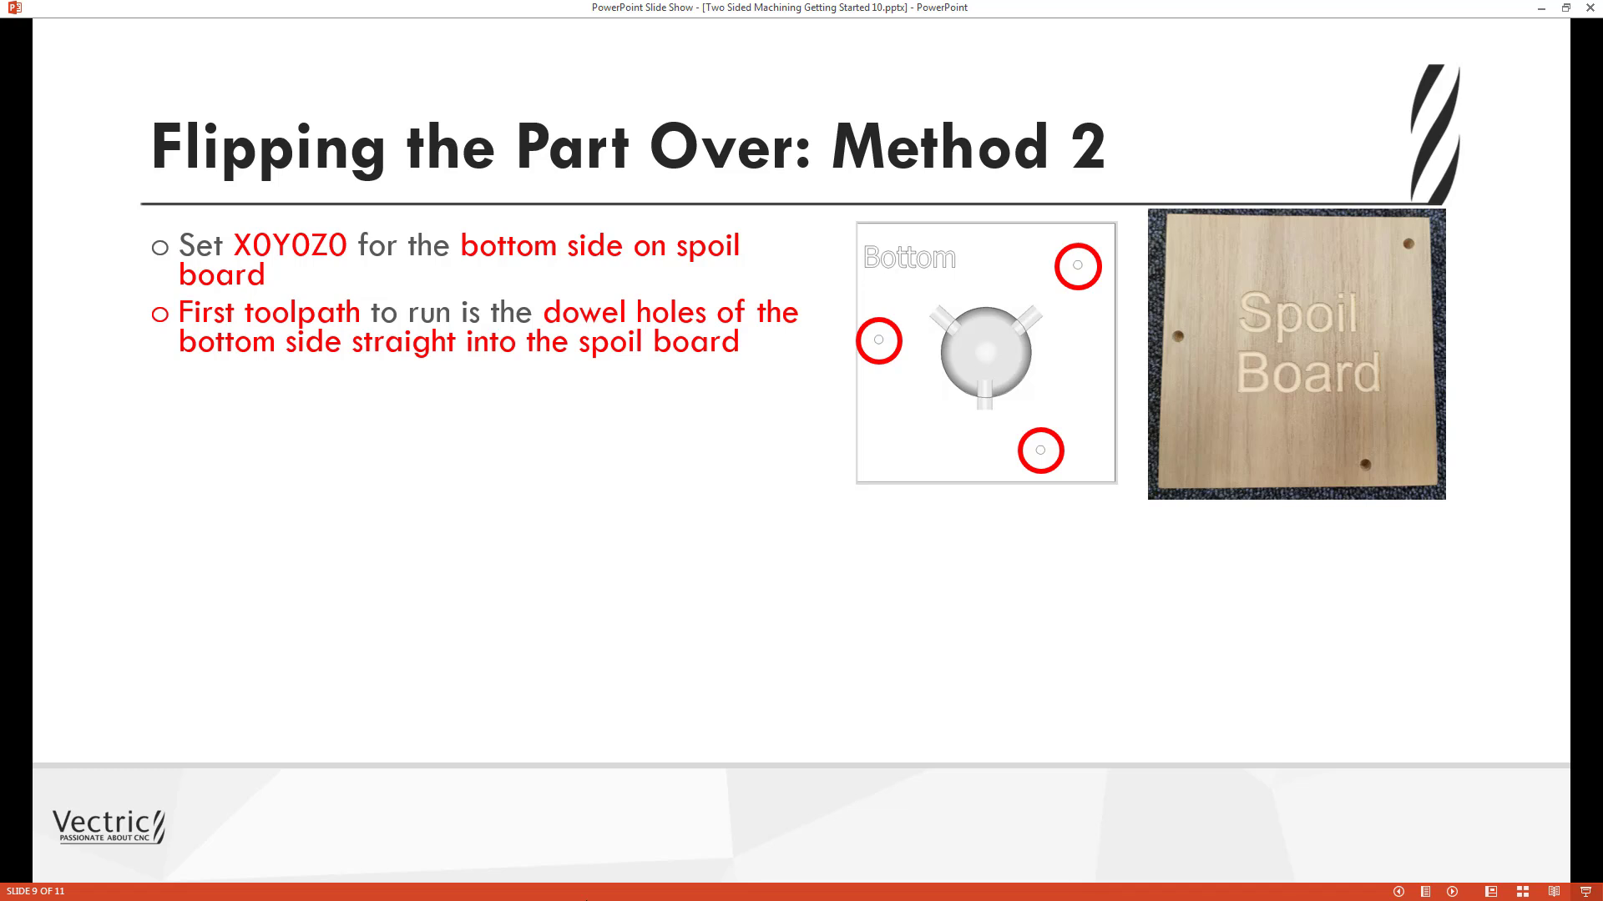
key("Right")
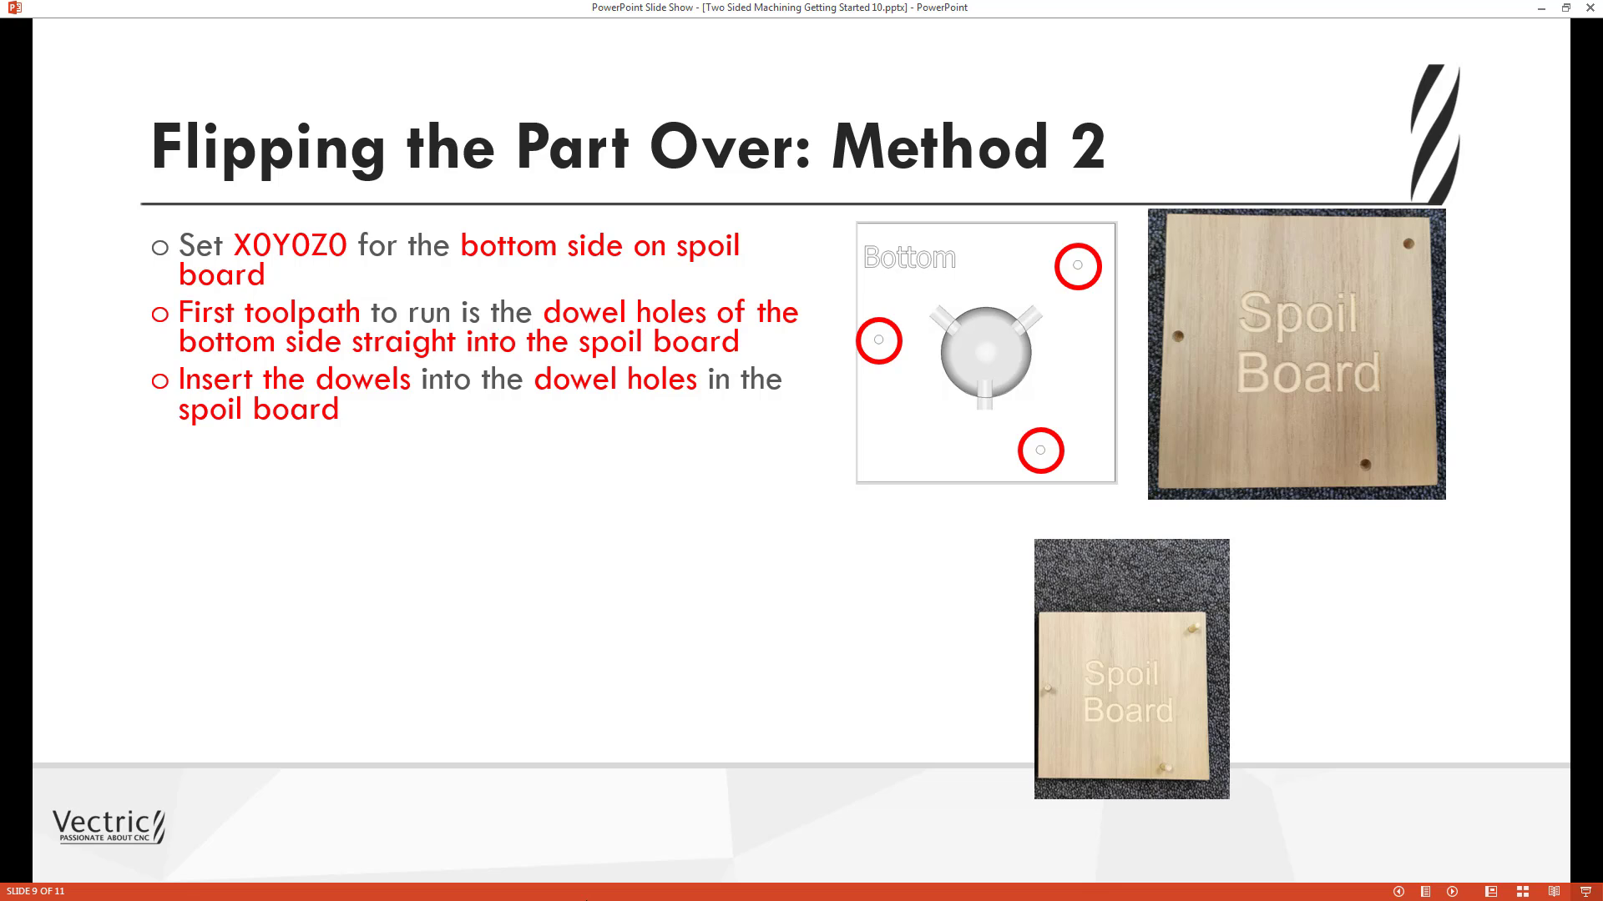
key("Right")
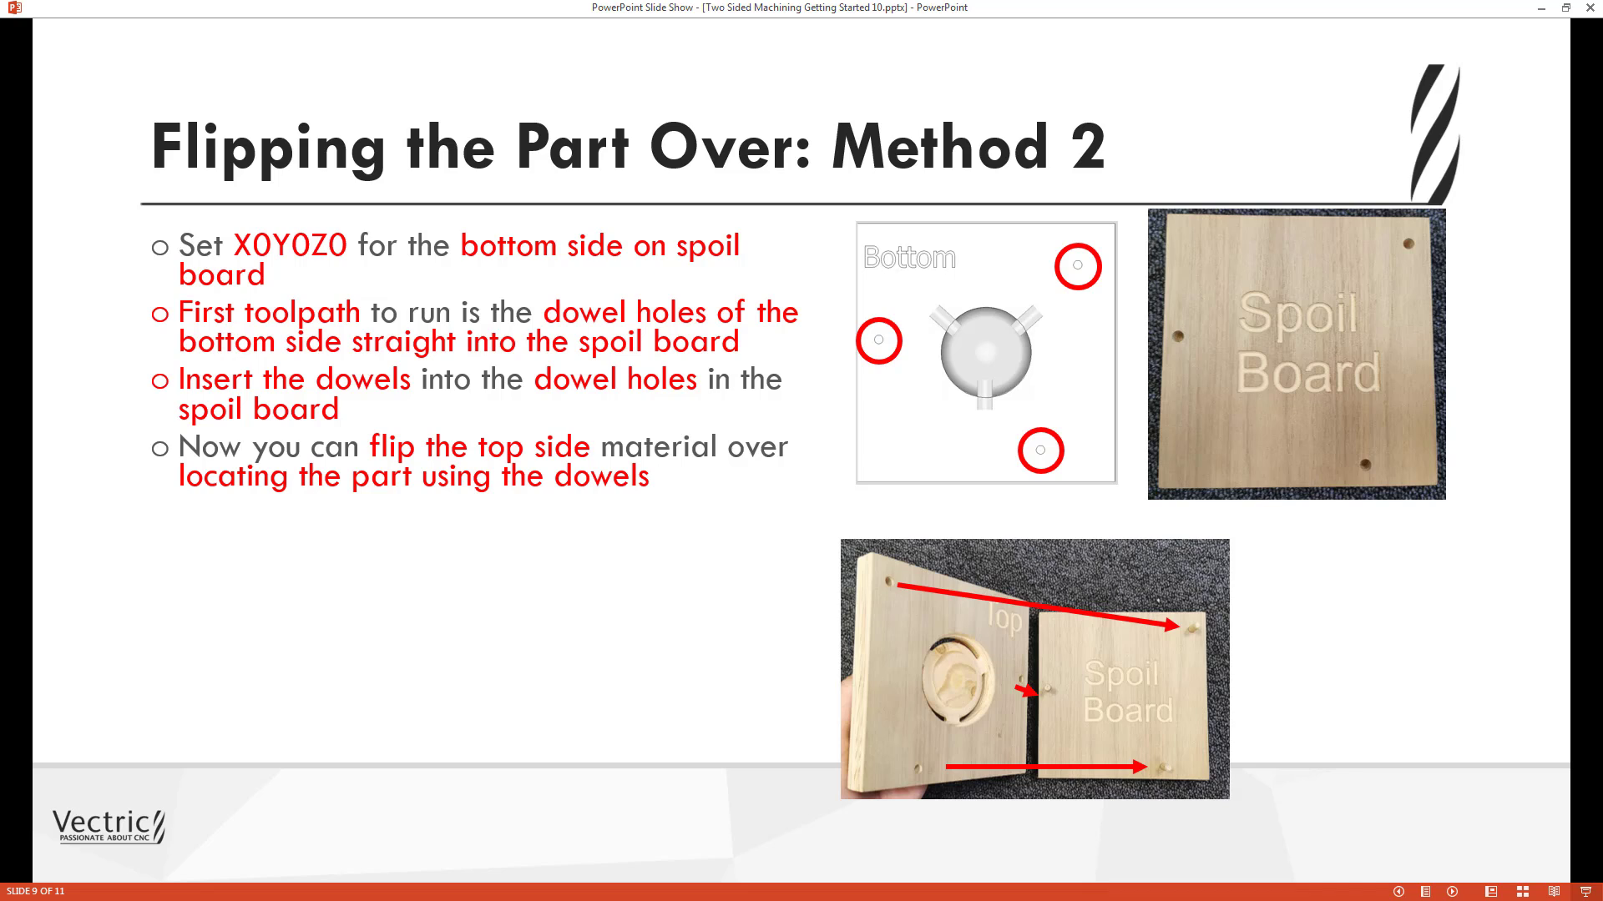
key("Right")
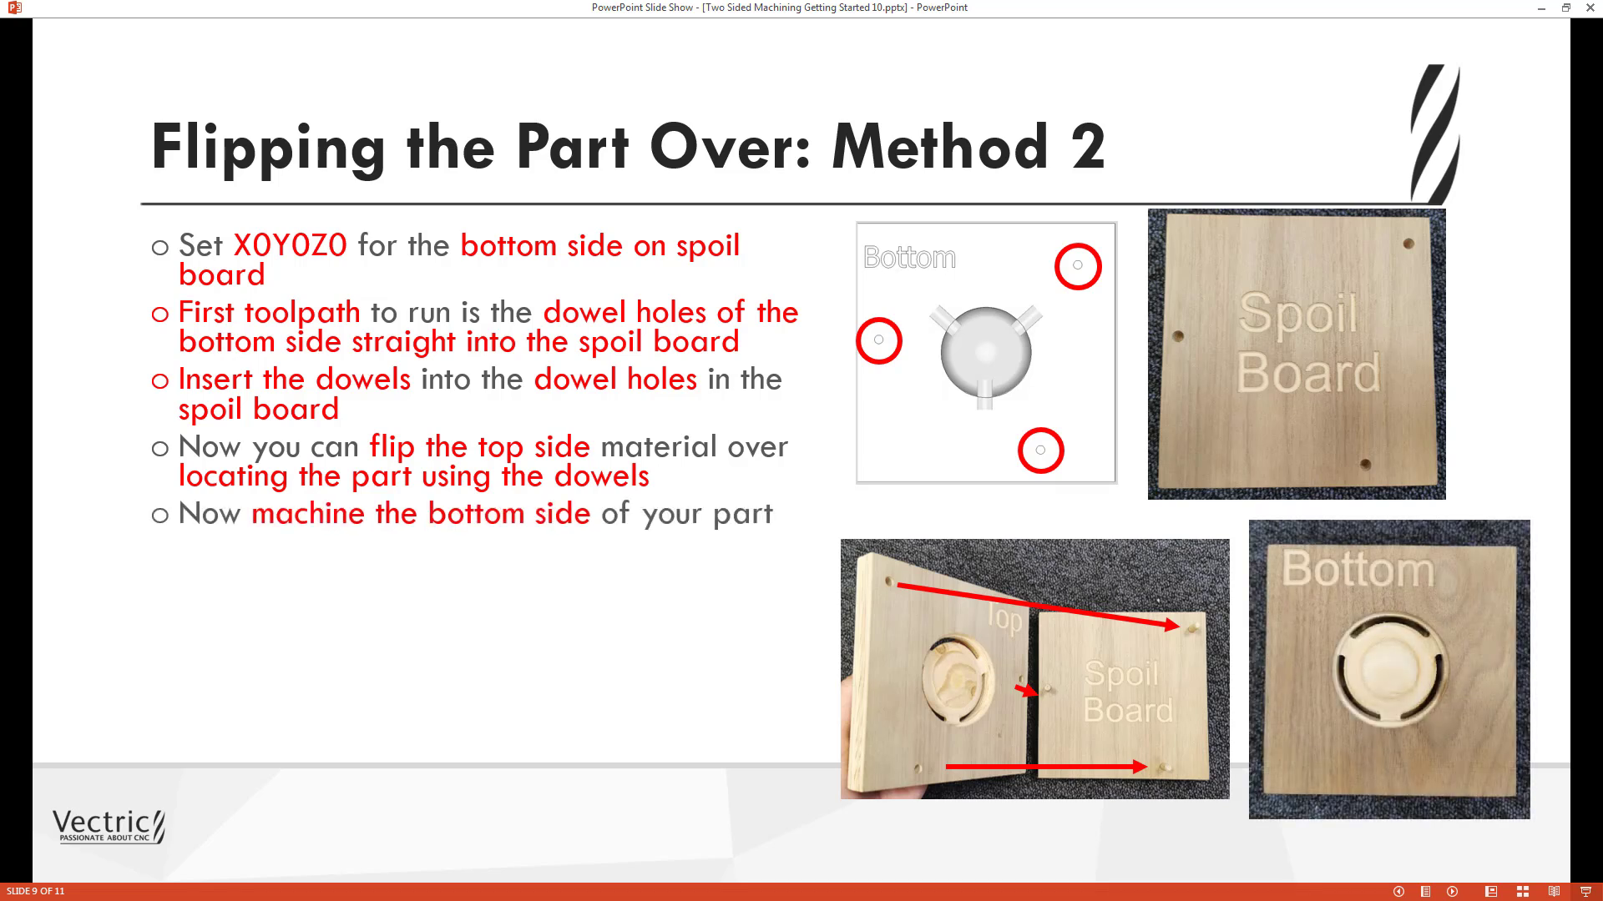
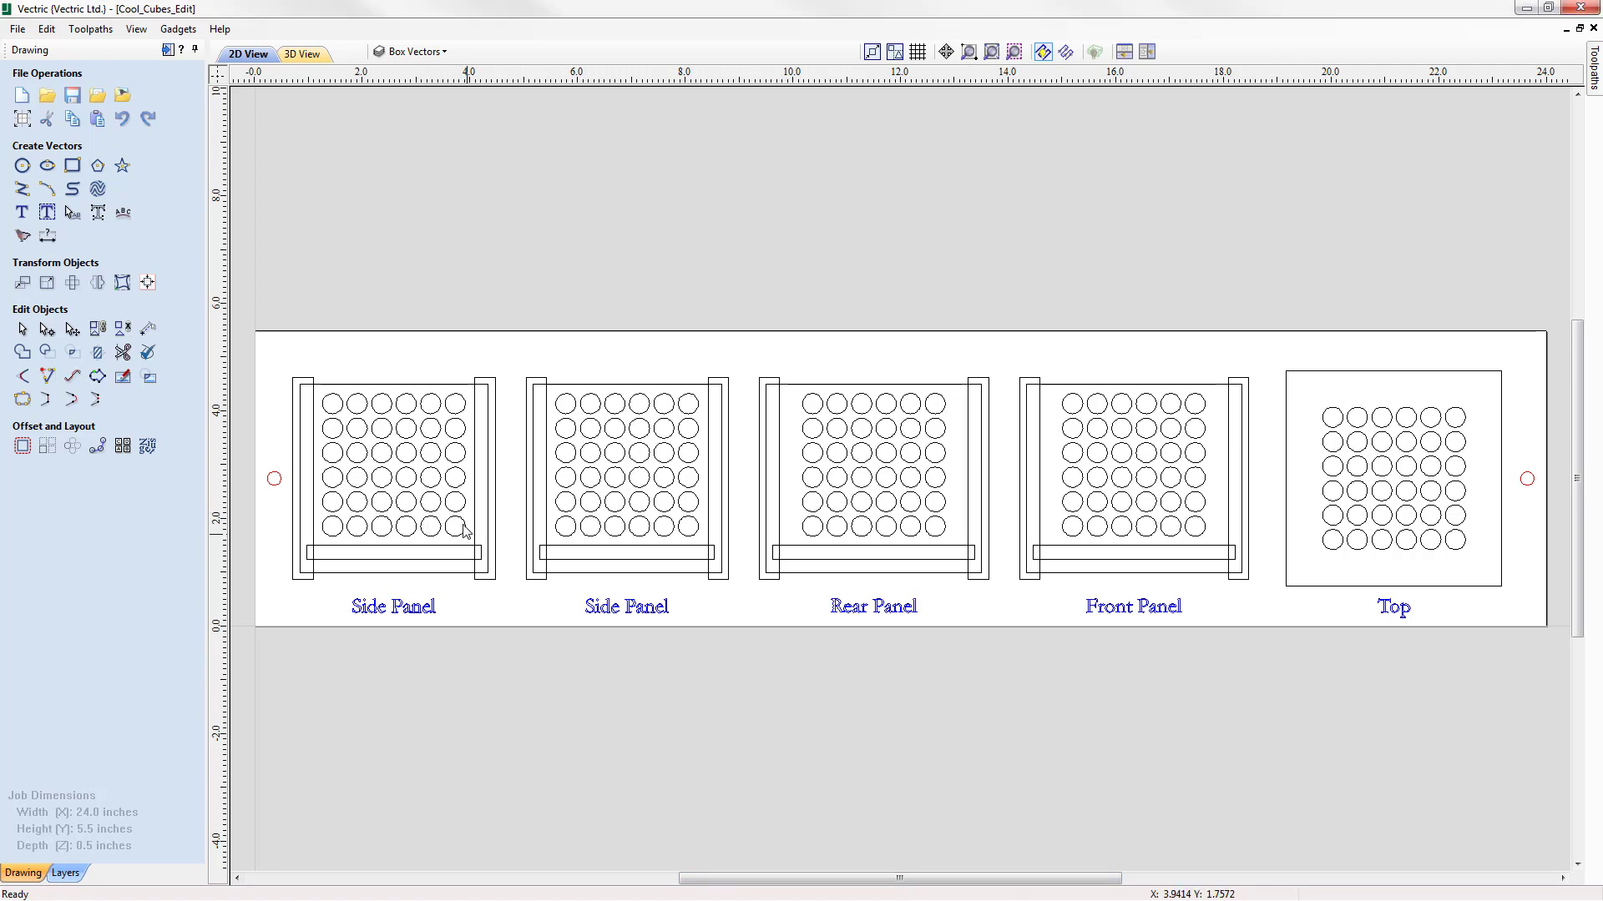
Step: Highlight the hole grids and cut-out outlines of all five panels together to review those vectors
left_click_drag(467, 534, 321, 357)
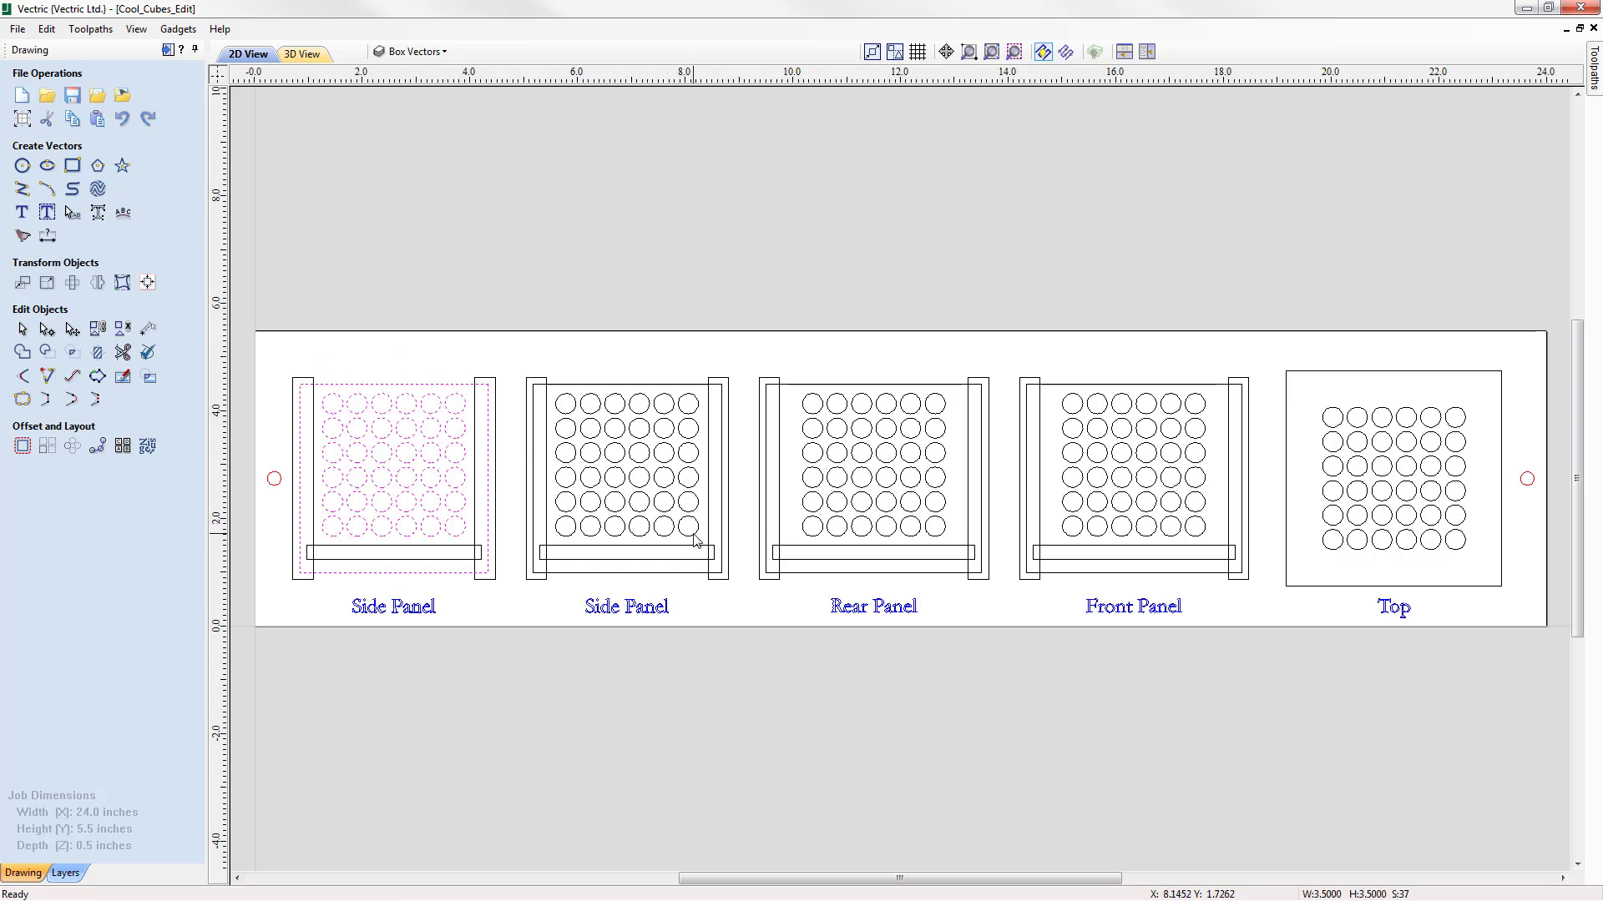
left_click_drag(701, 542, 558, 359, "shift")
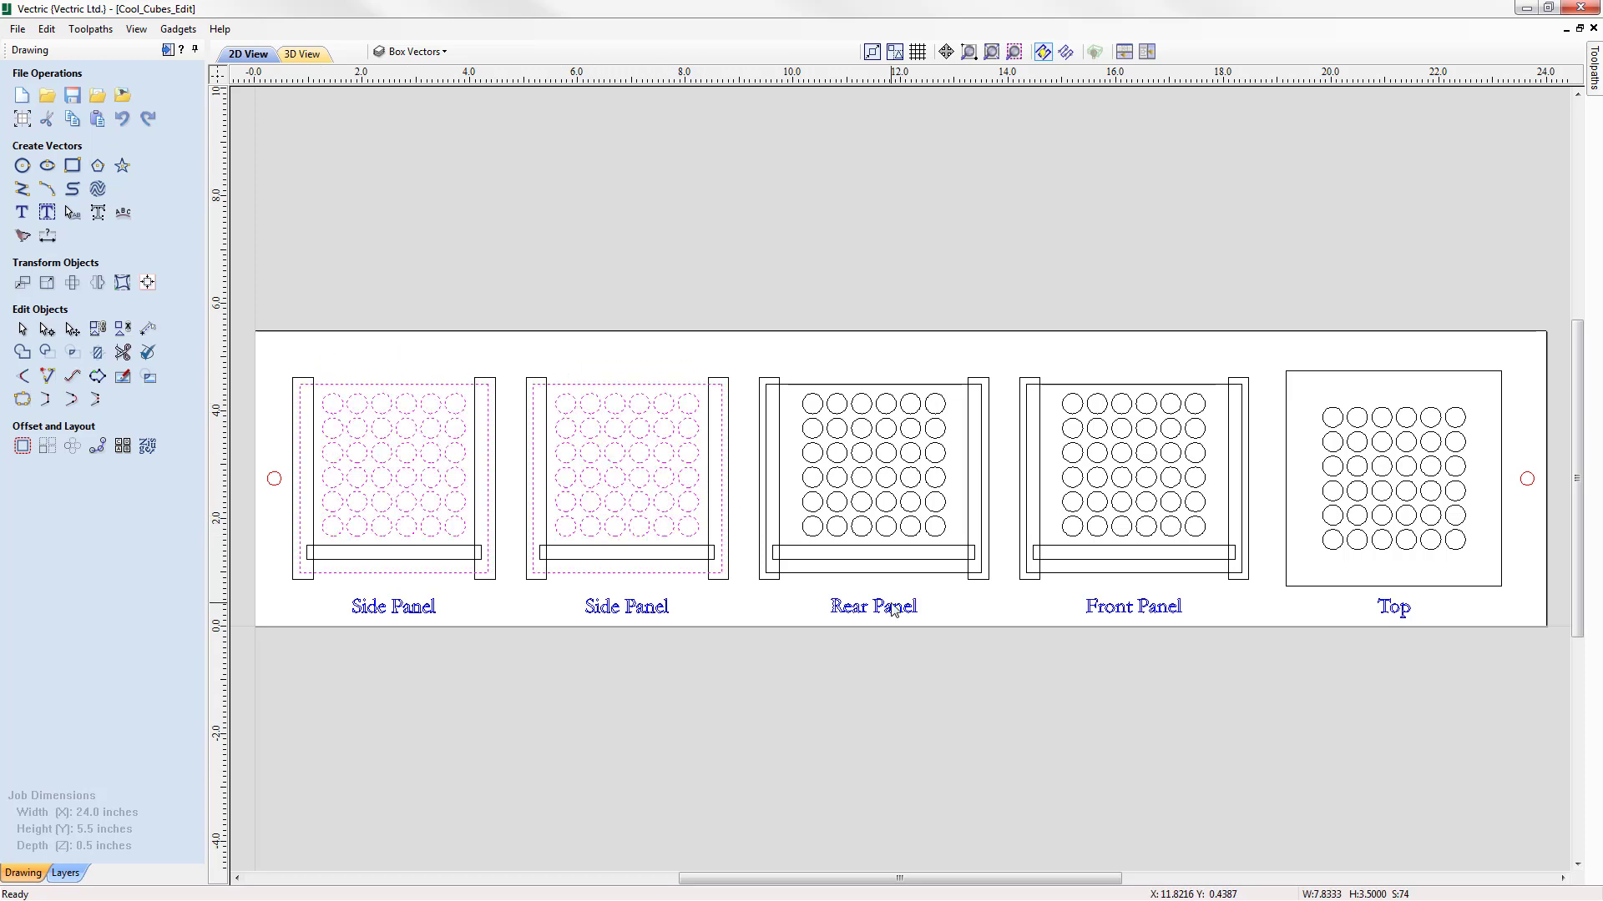
left_click_drag(948, 541, 807, 363, "shift")
left_click_drag(1215, 536, 1051, 353, "shift")
left_click_drag(1478, 569, 1294, 359, "shift")
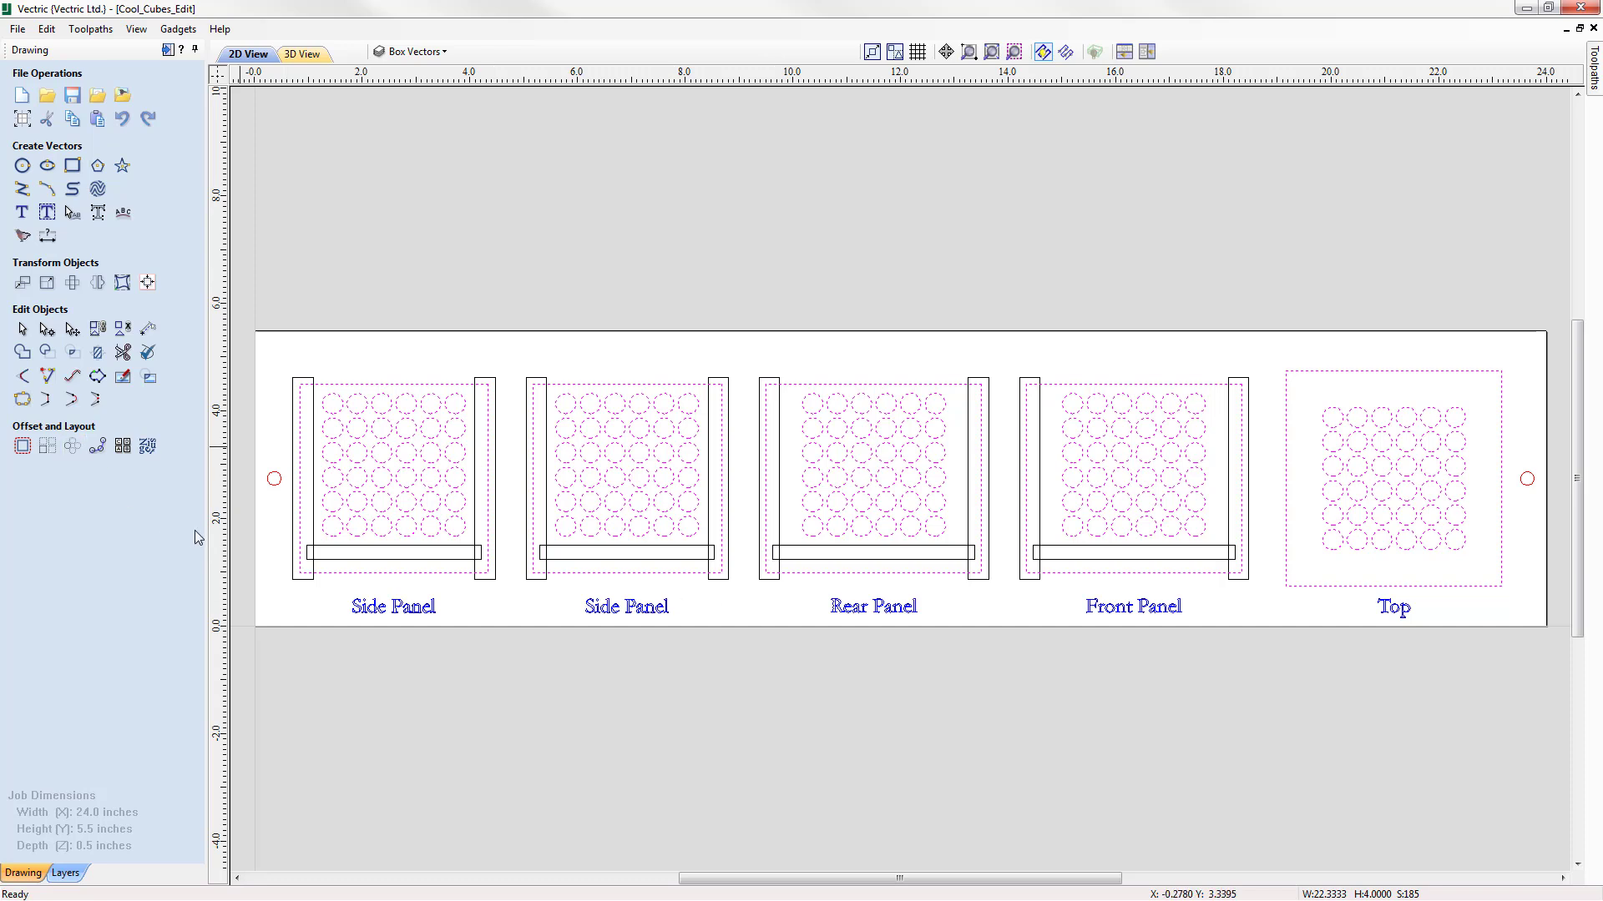
Step: Examine the two dowel circles at the board's ends and the Side Panel text labels, leaving nothing selected
left_click(275, 485)
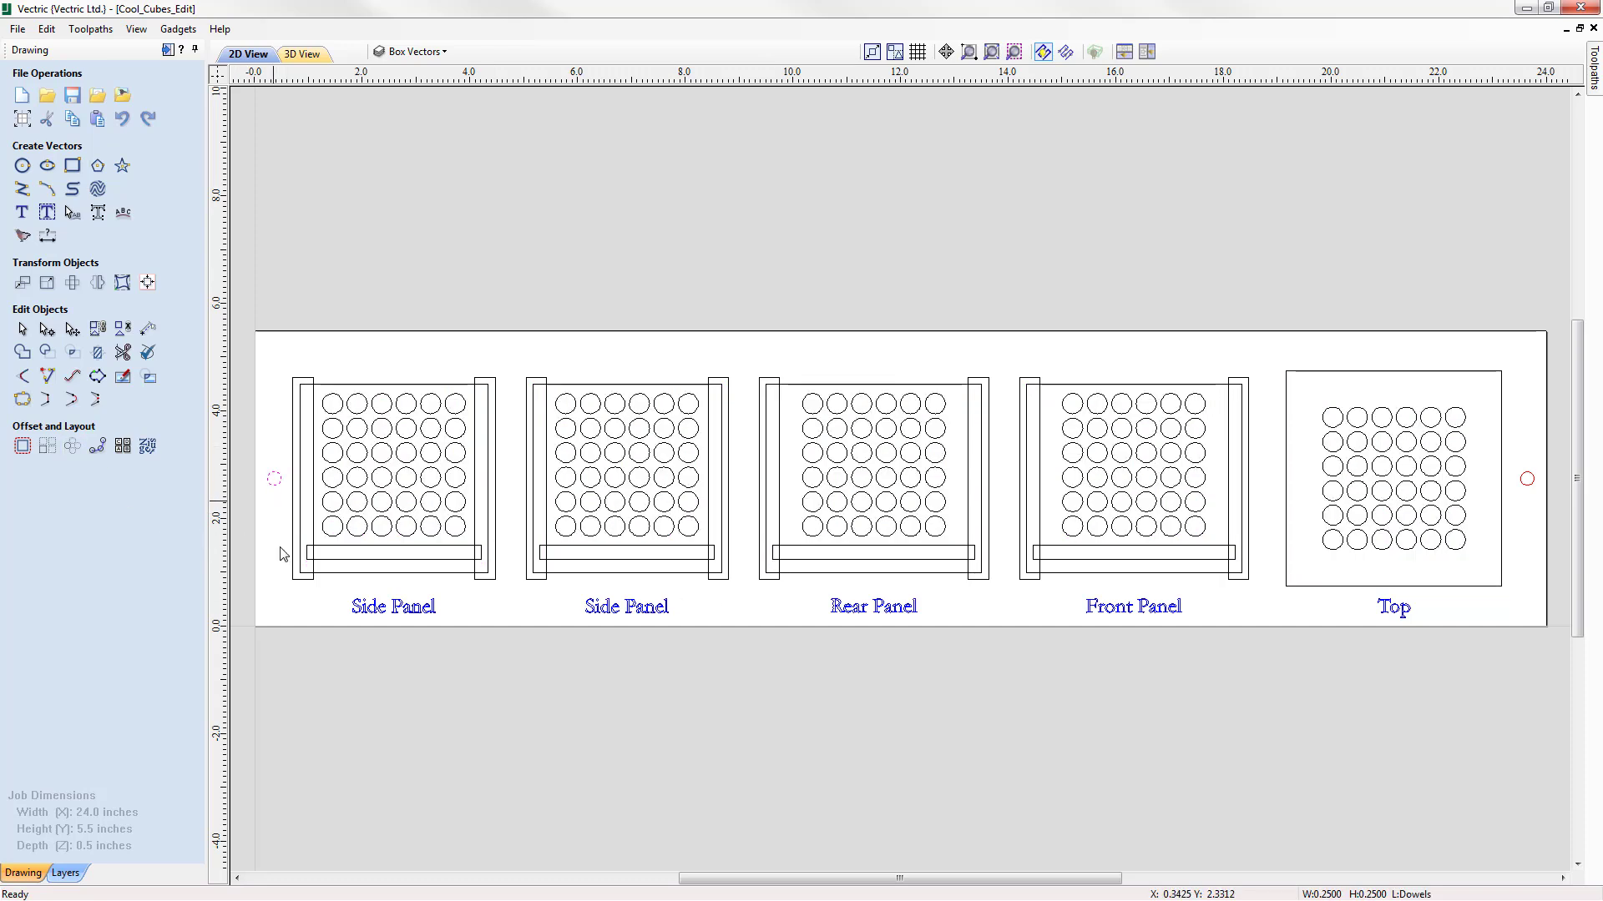
left_click(1531, 488)
left_click(1534, 523)
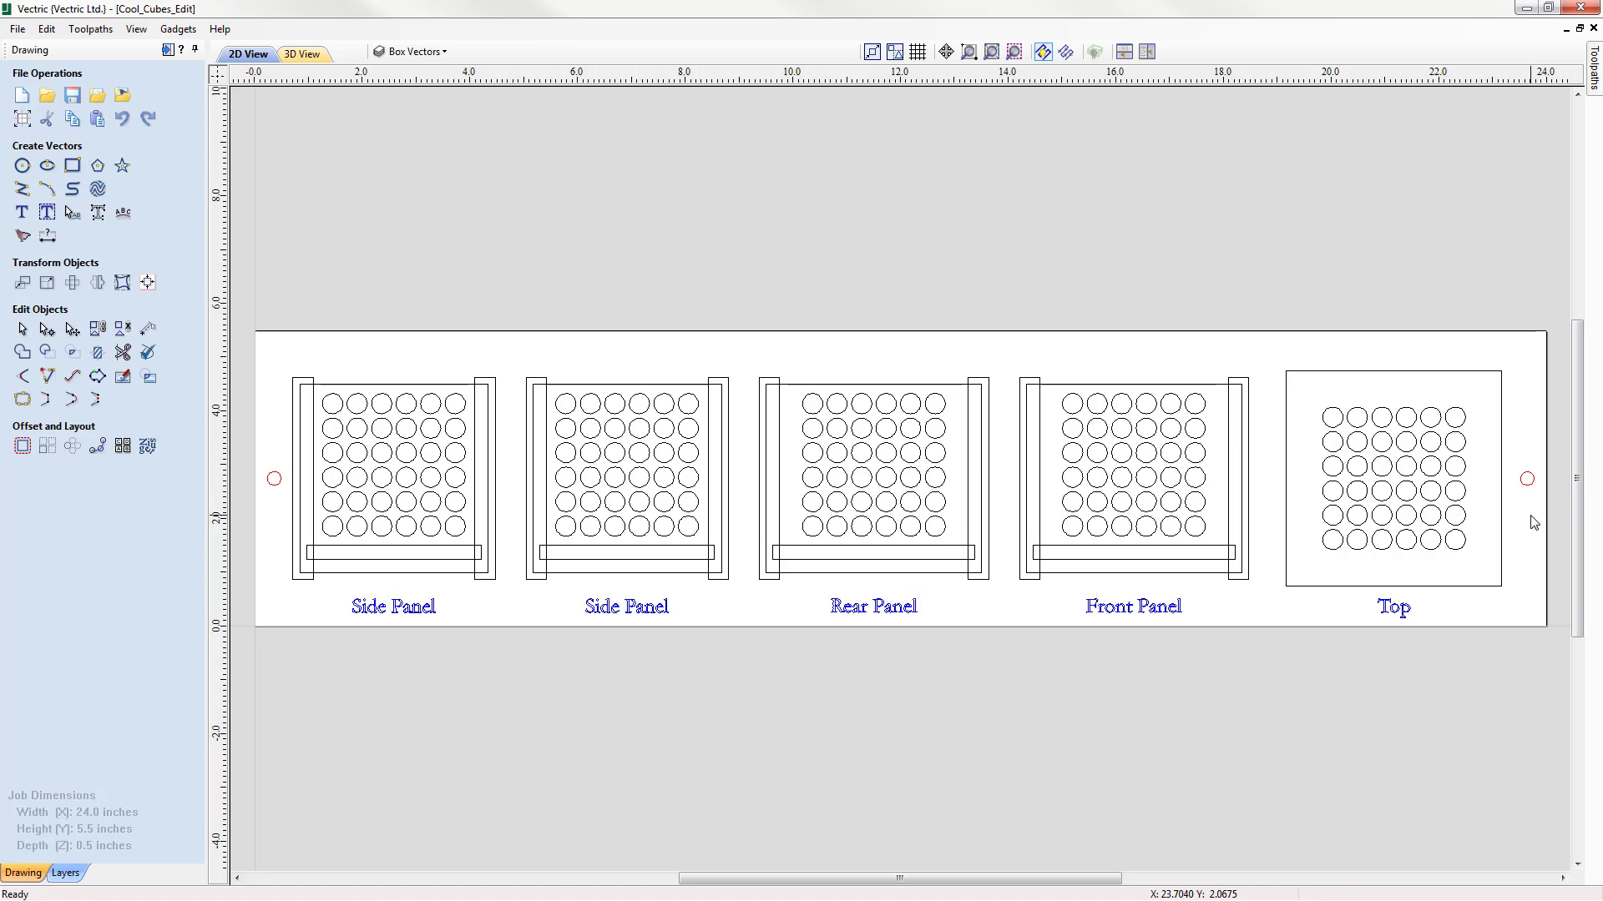
left_click(384, 609)
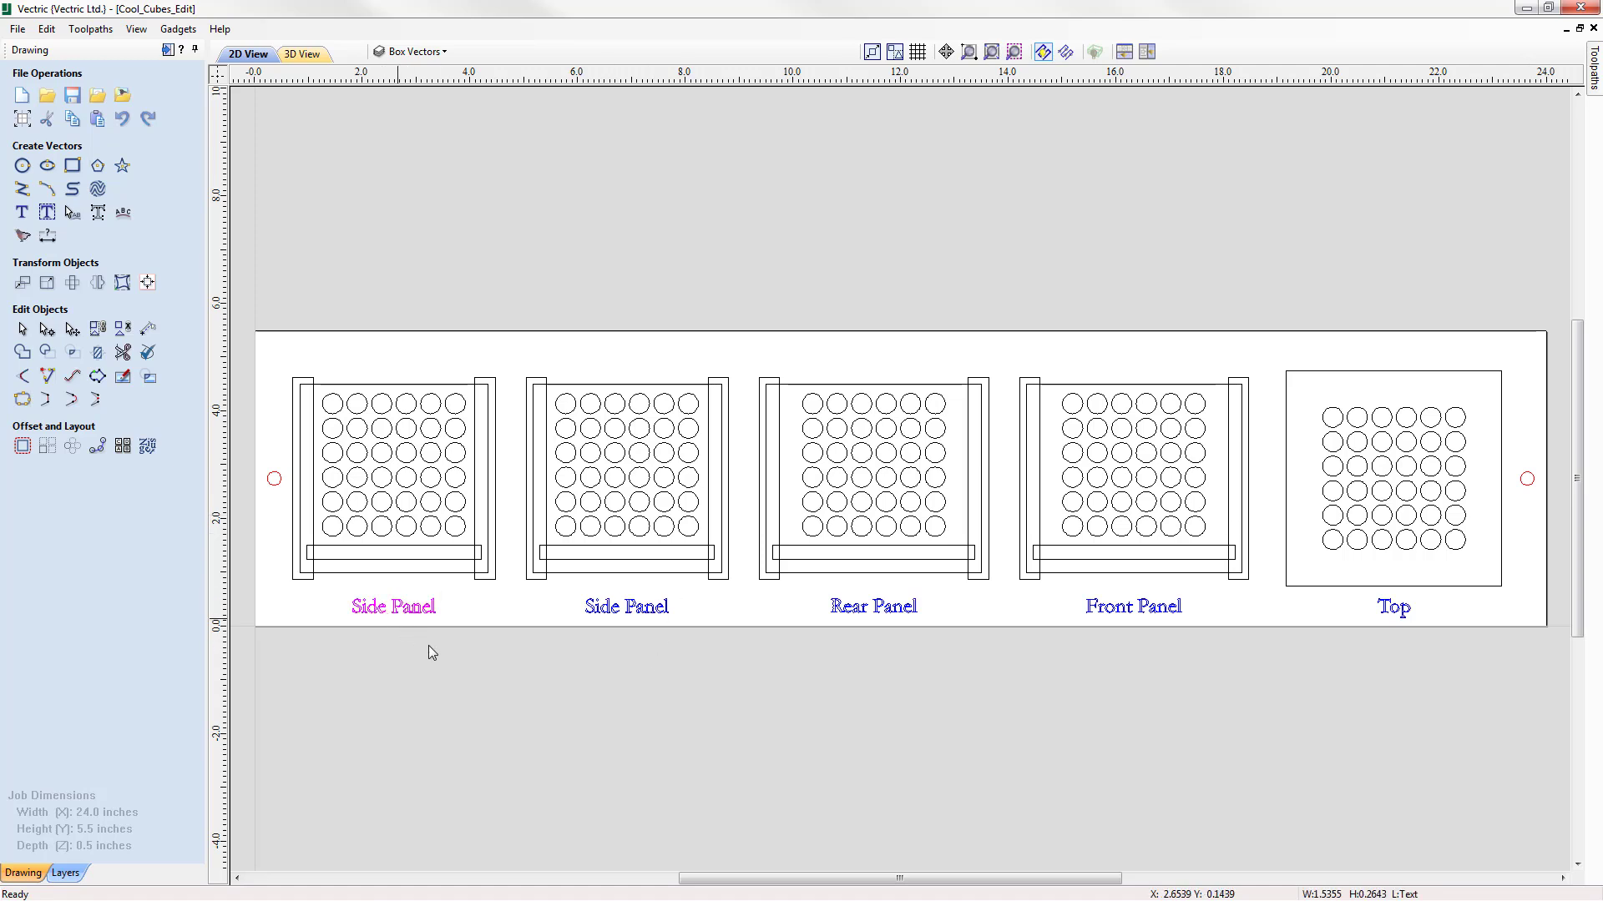
left_click(432, 650)
left_click(626, 616)
left_click(629, 644)
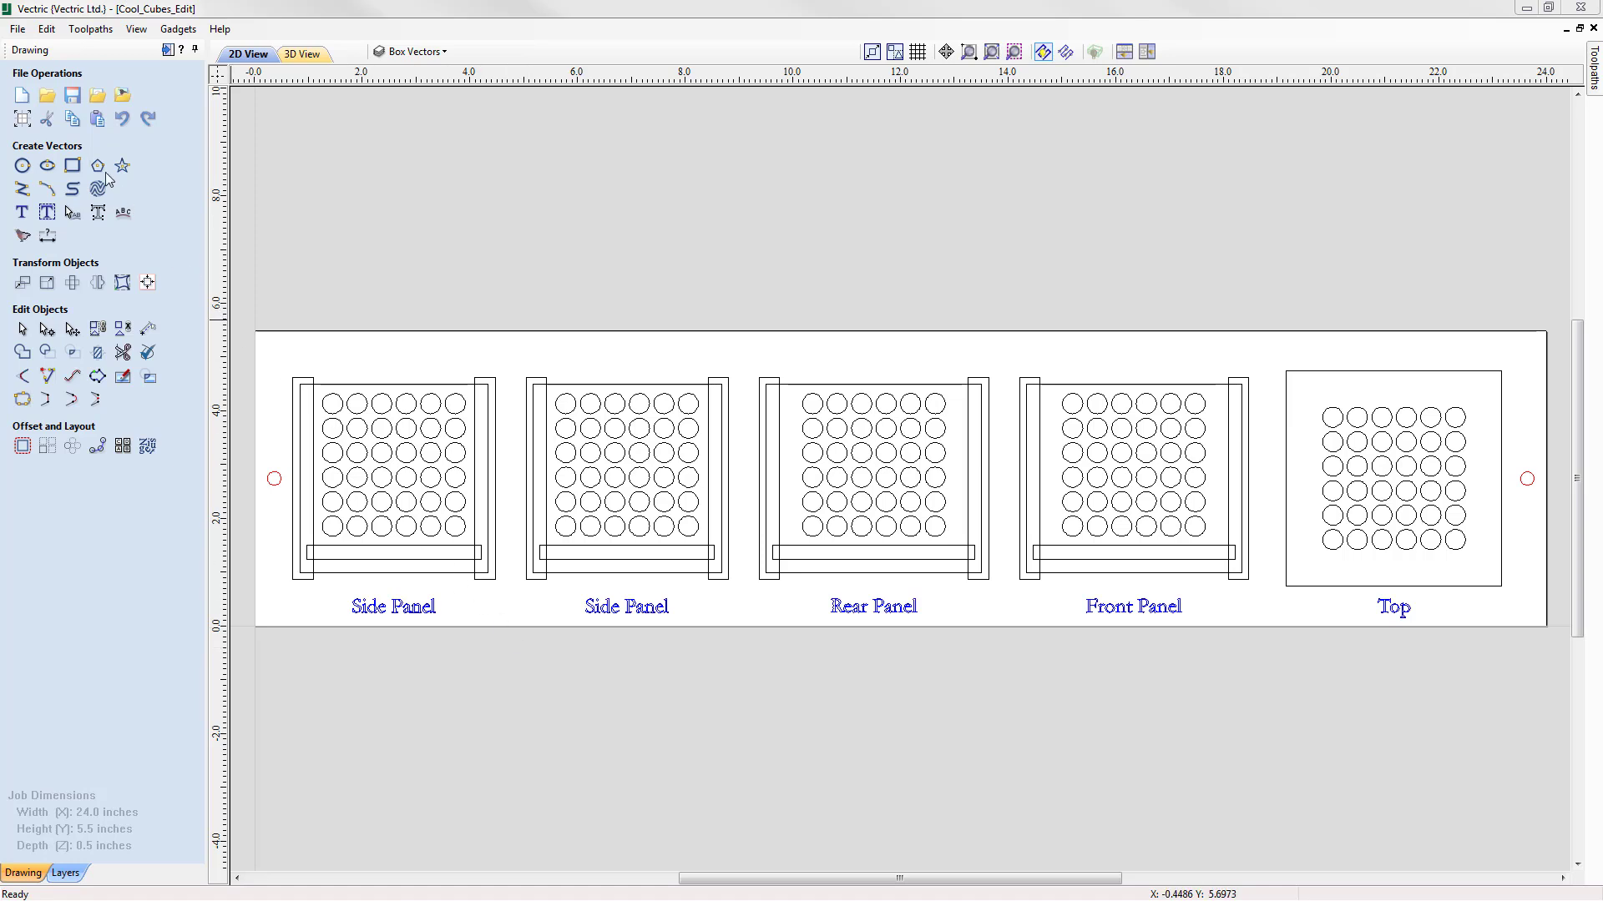
Step: Set the job type to Double Sided with Z zero on the material surface and Zero off same side enabled
left_click(22, 118)
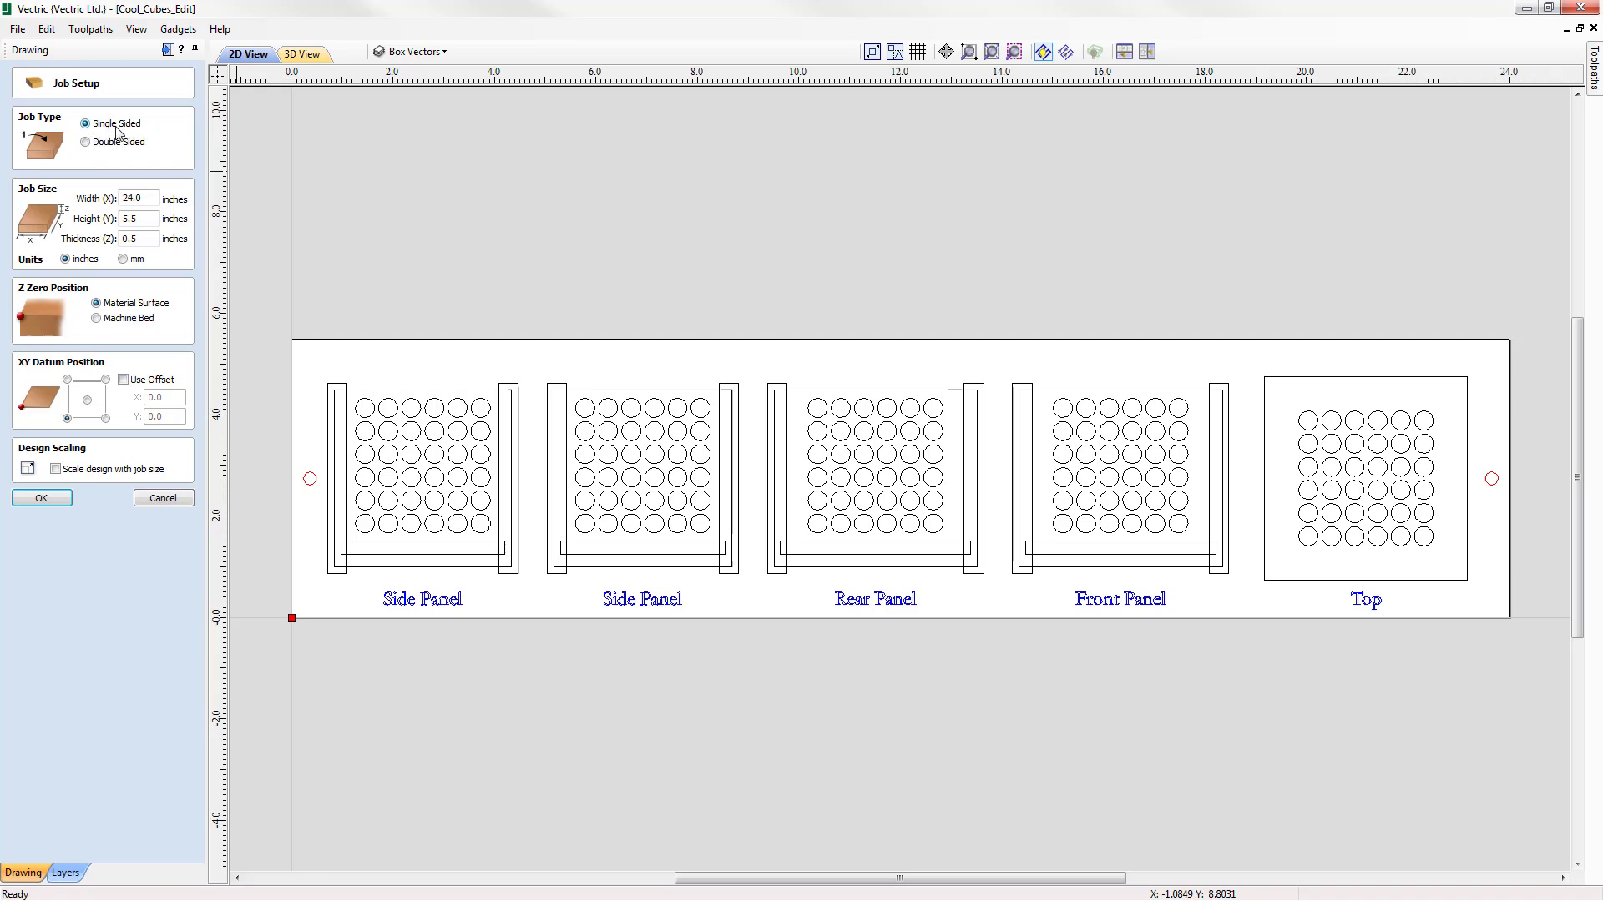
left_click(85, 143)
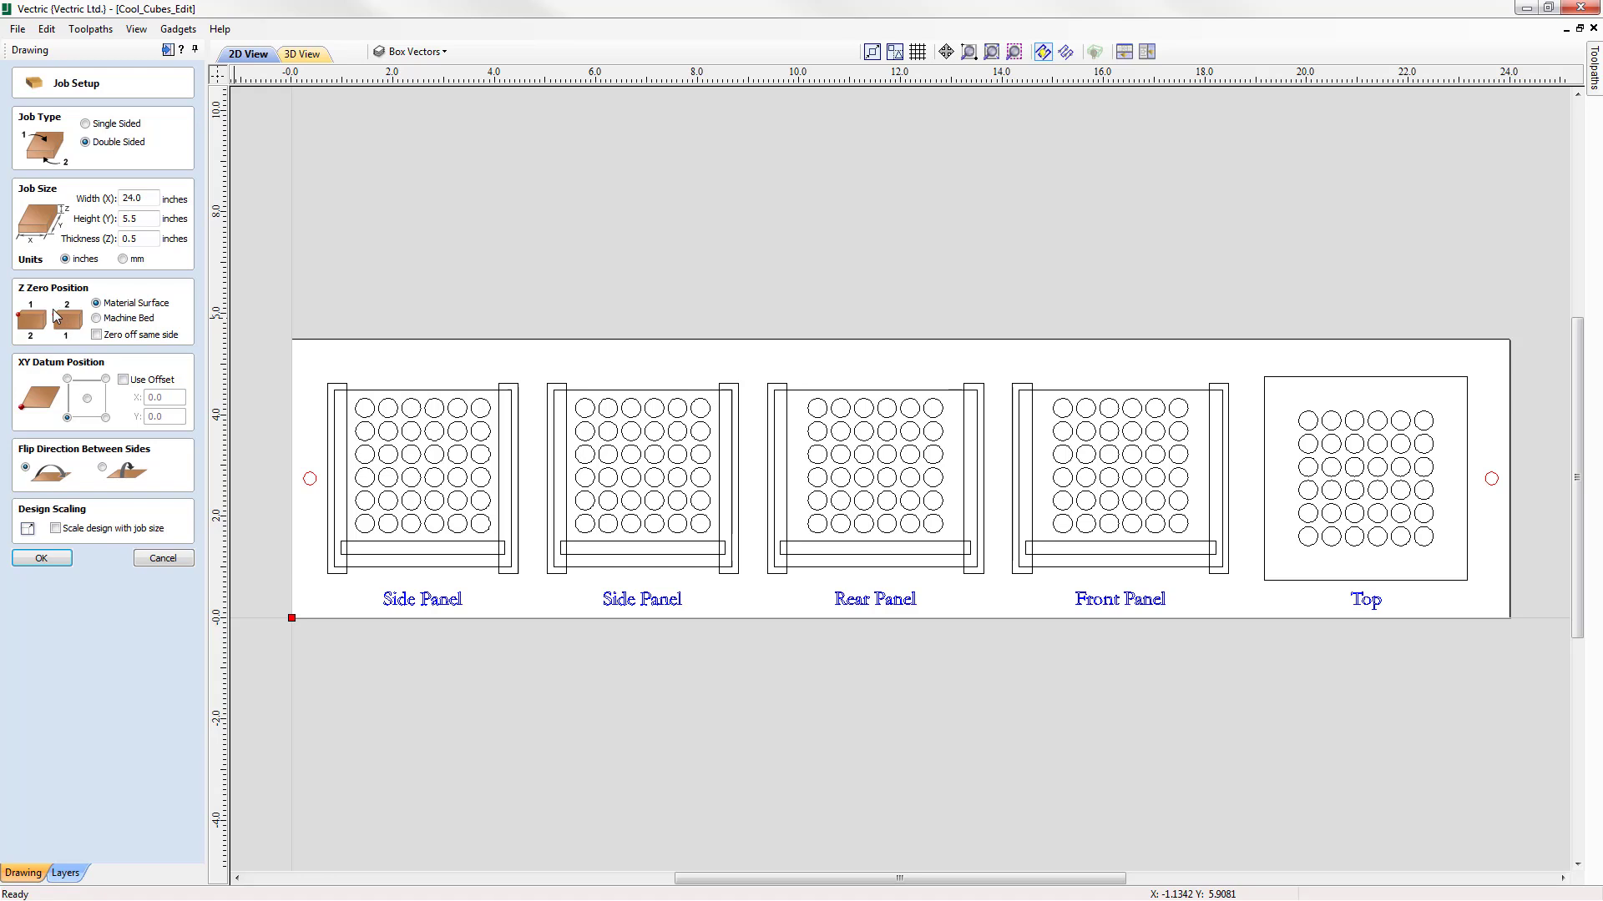
left_click(96, 318)
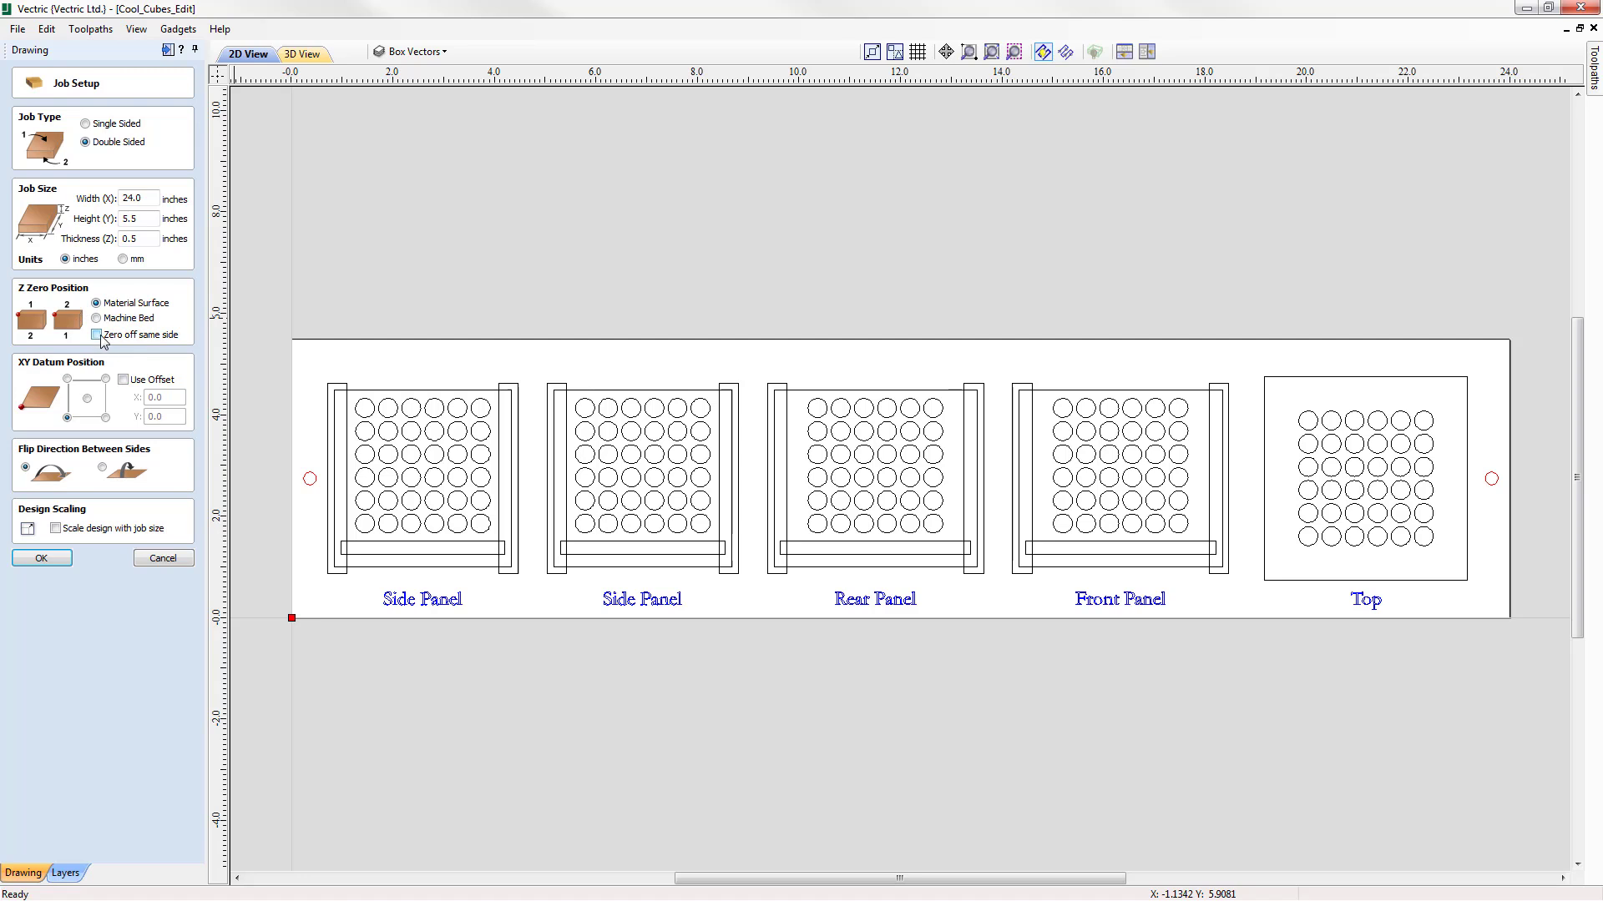
left_click(96, 335)
left_click(41, 558)
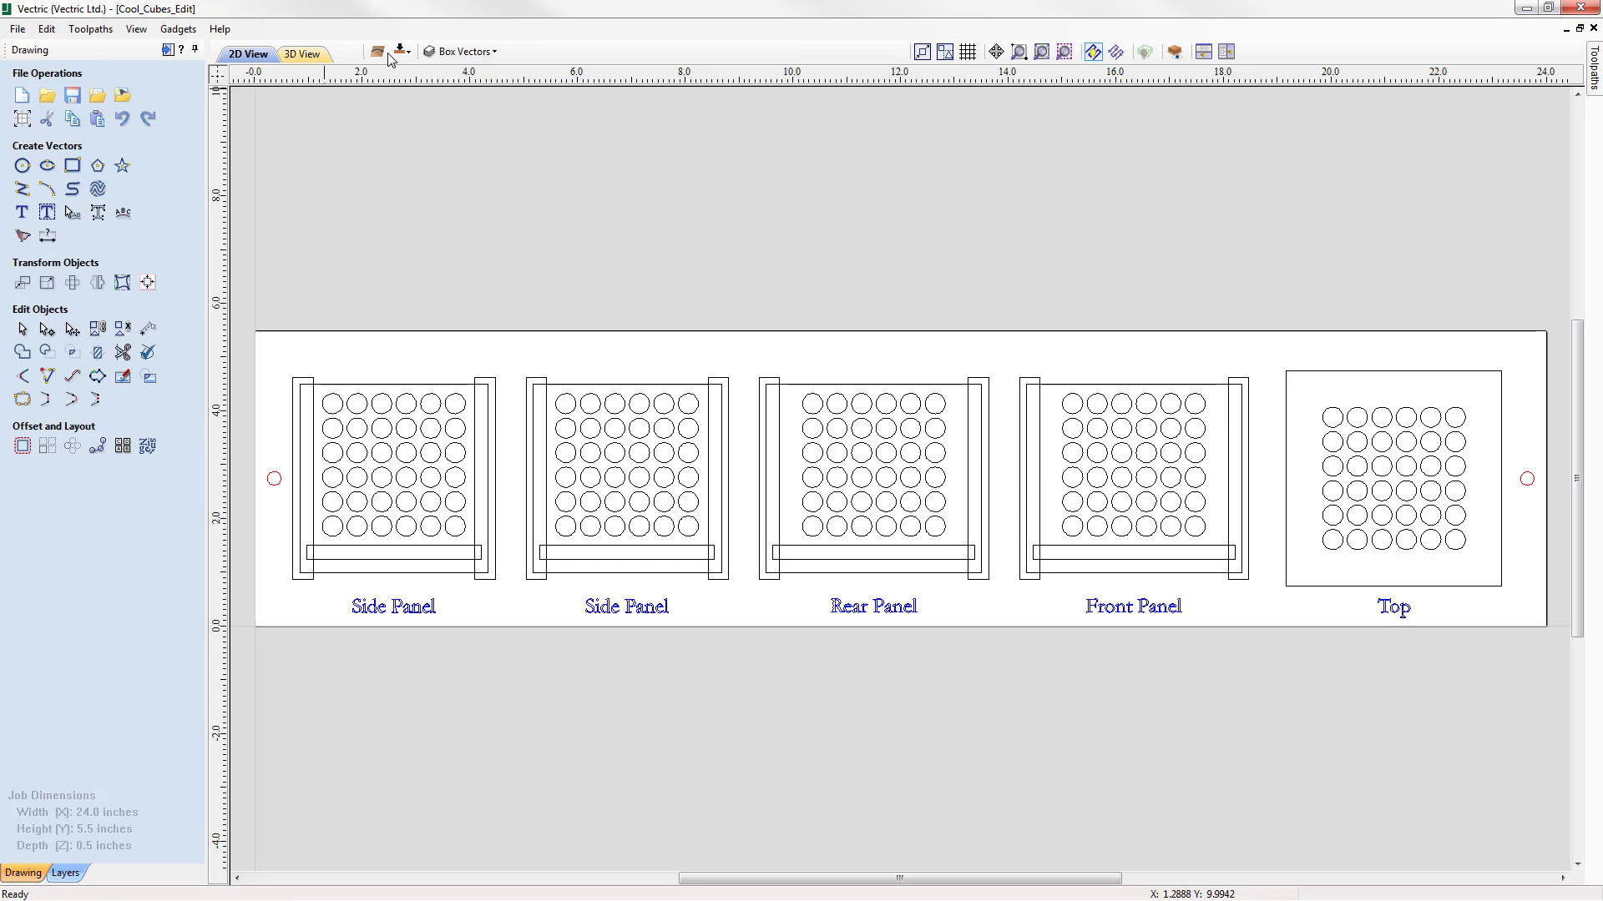
Step: Review the job setup's flip direction between sides, keeping the existing settings
left_click(23, 121)
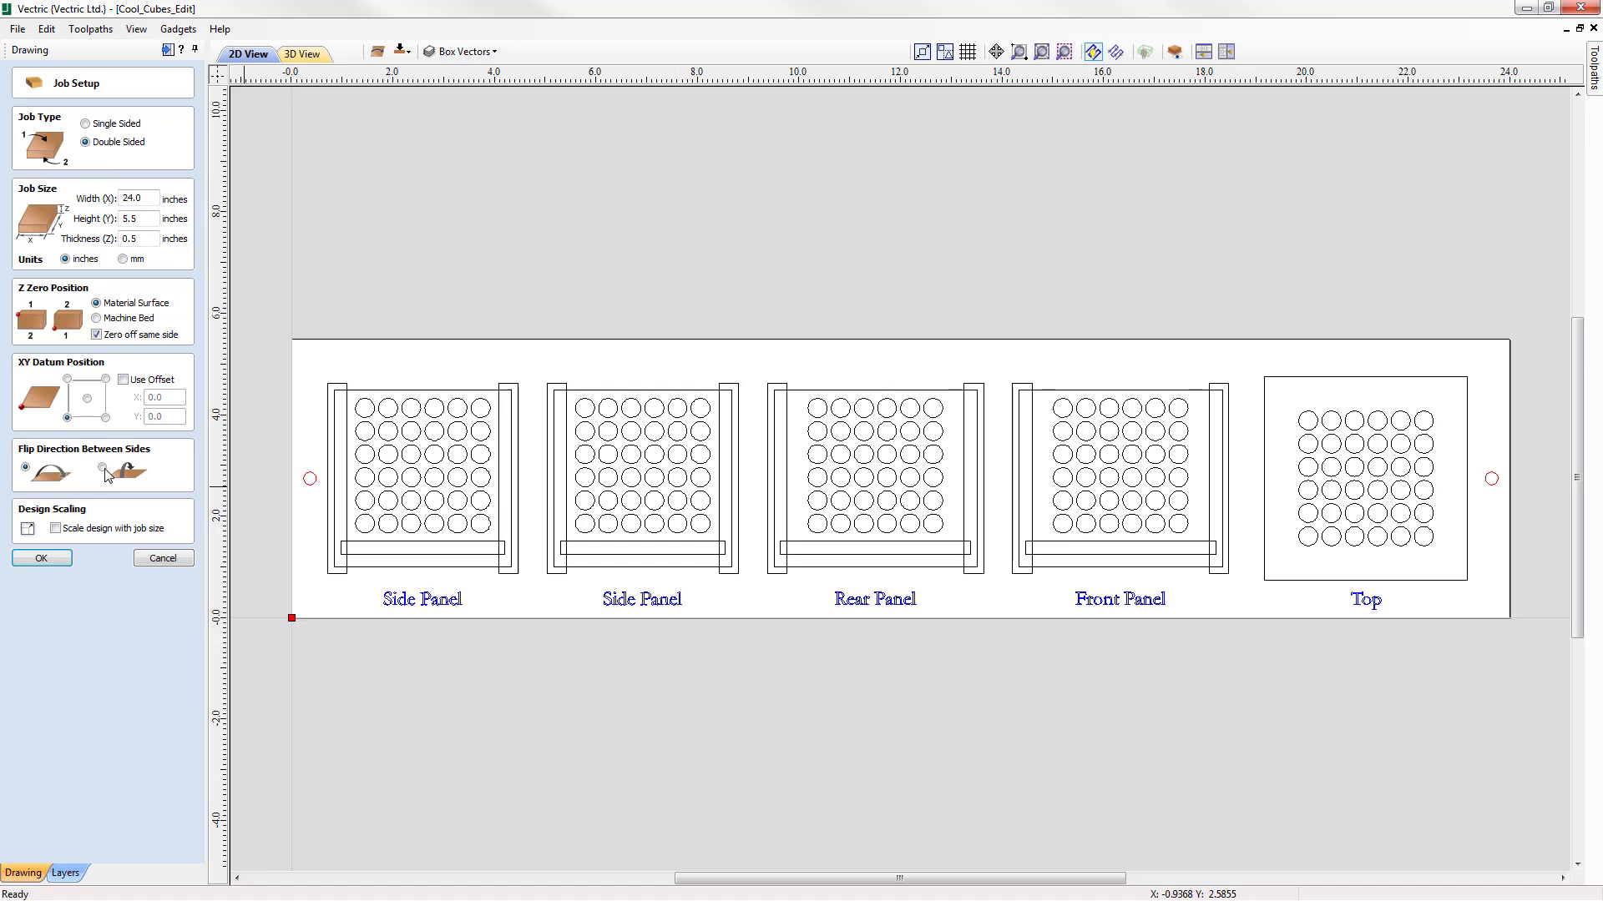
left_click(41, 557)
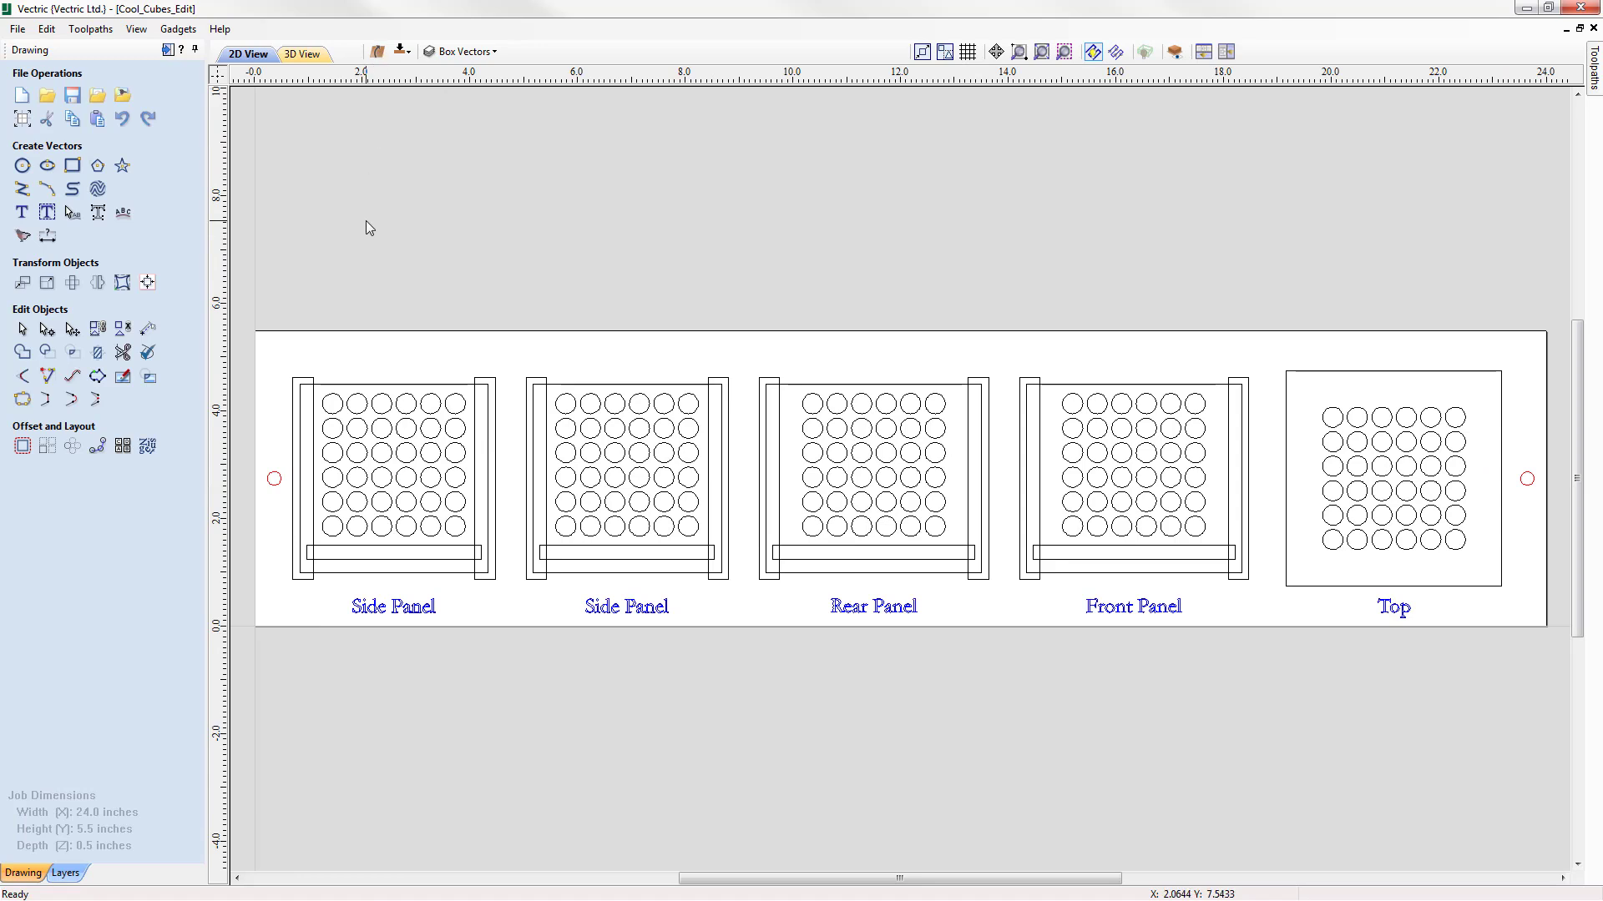
left_click(22, 121)
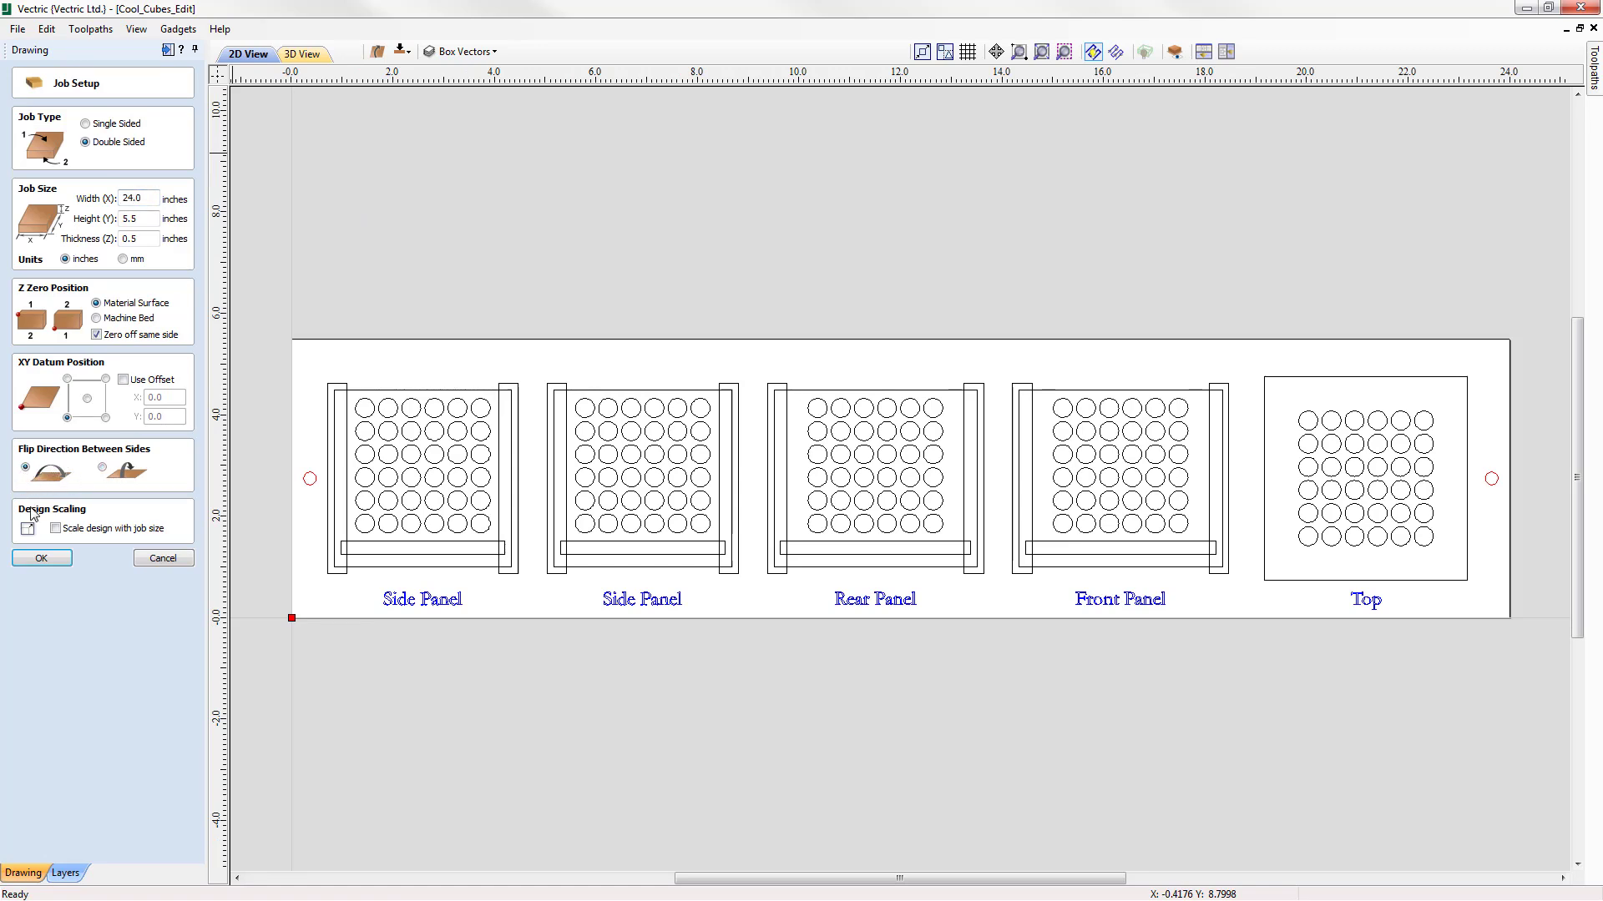
left_click(47, 562)
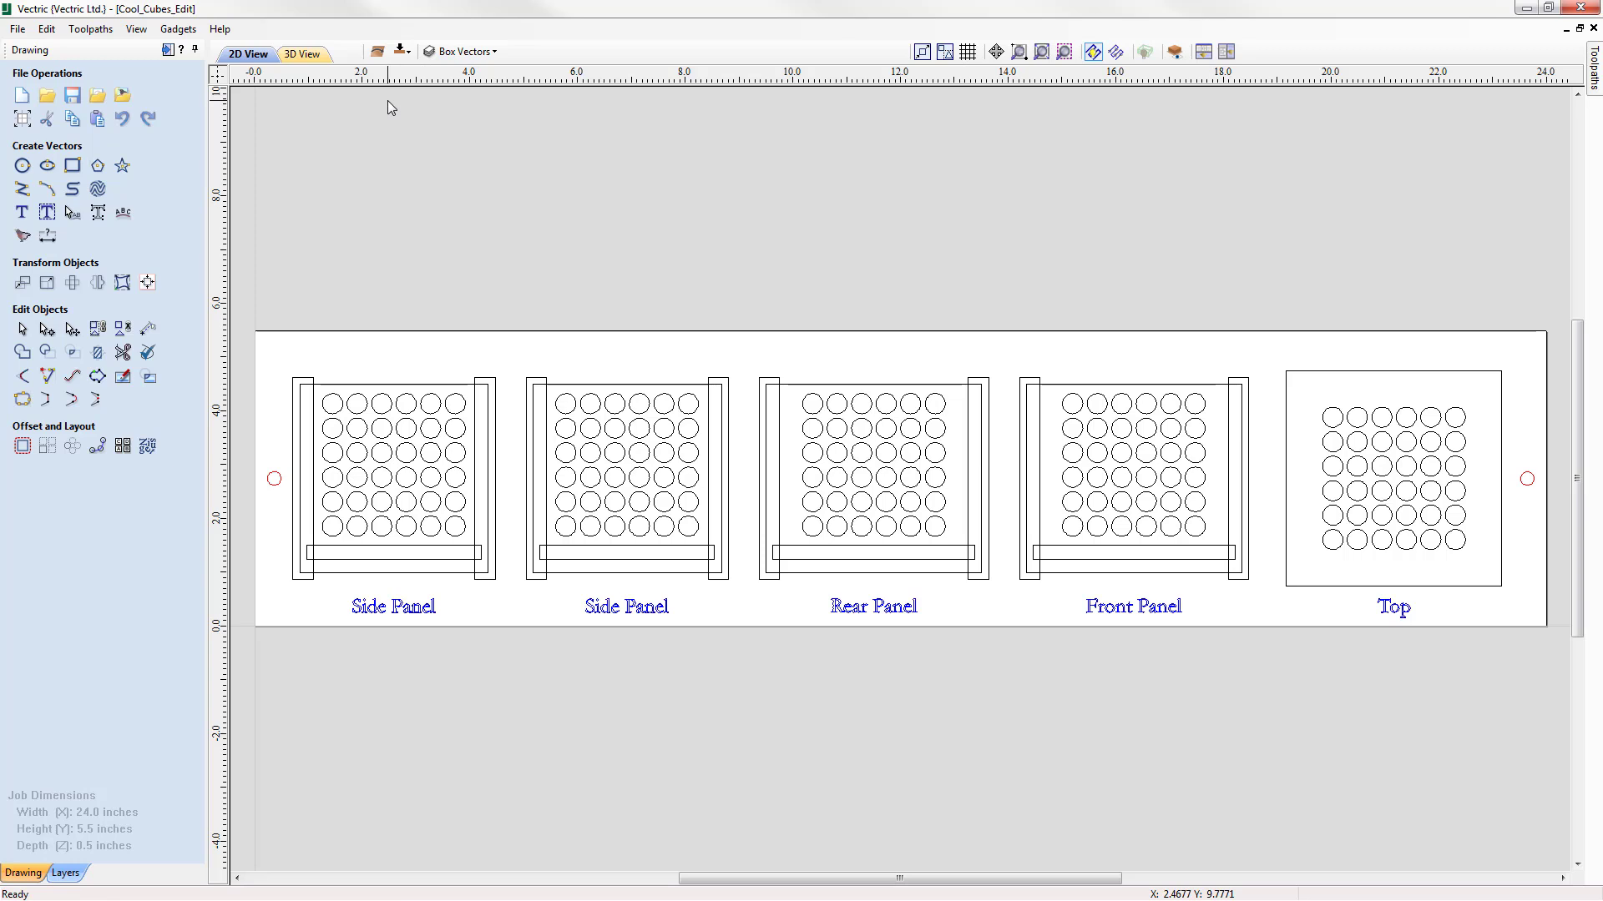
Step: Check the bottom side of the job, return to the top side, and enable display of the opposite side's vectors
left_click(401, 52)
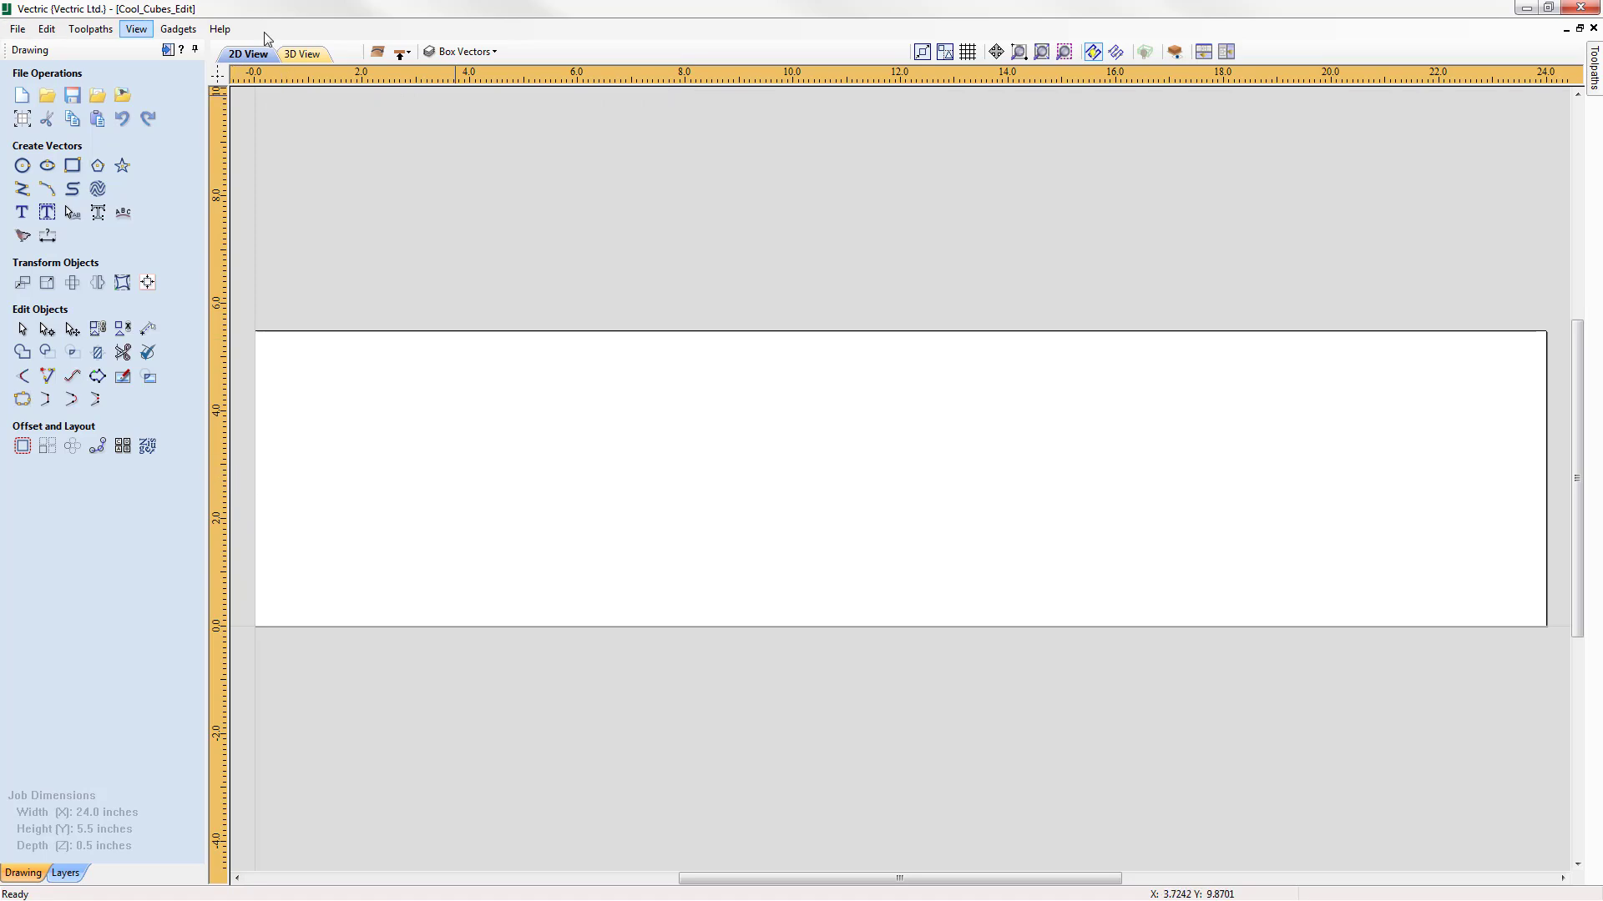
left_click(401, 55)
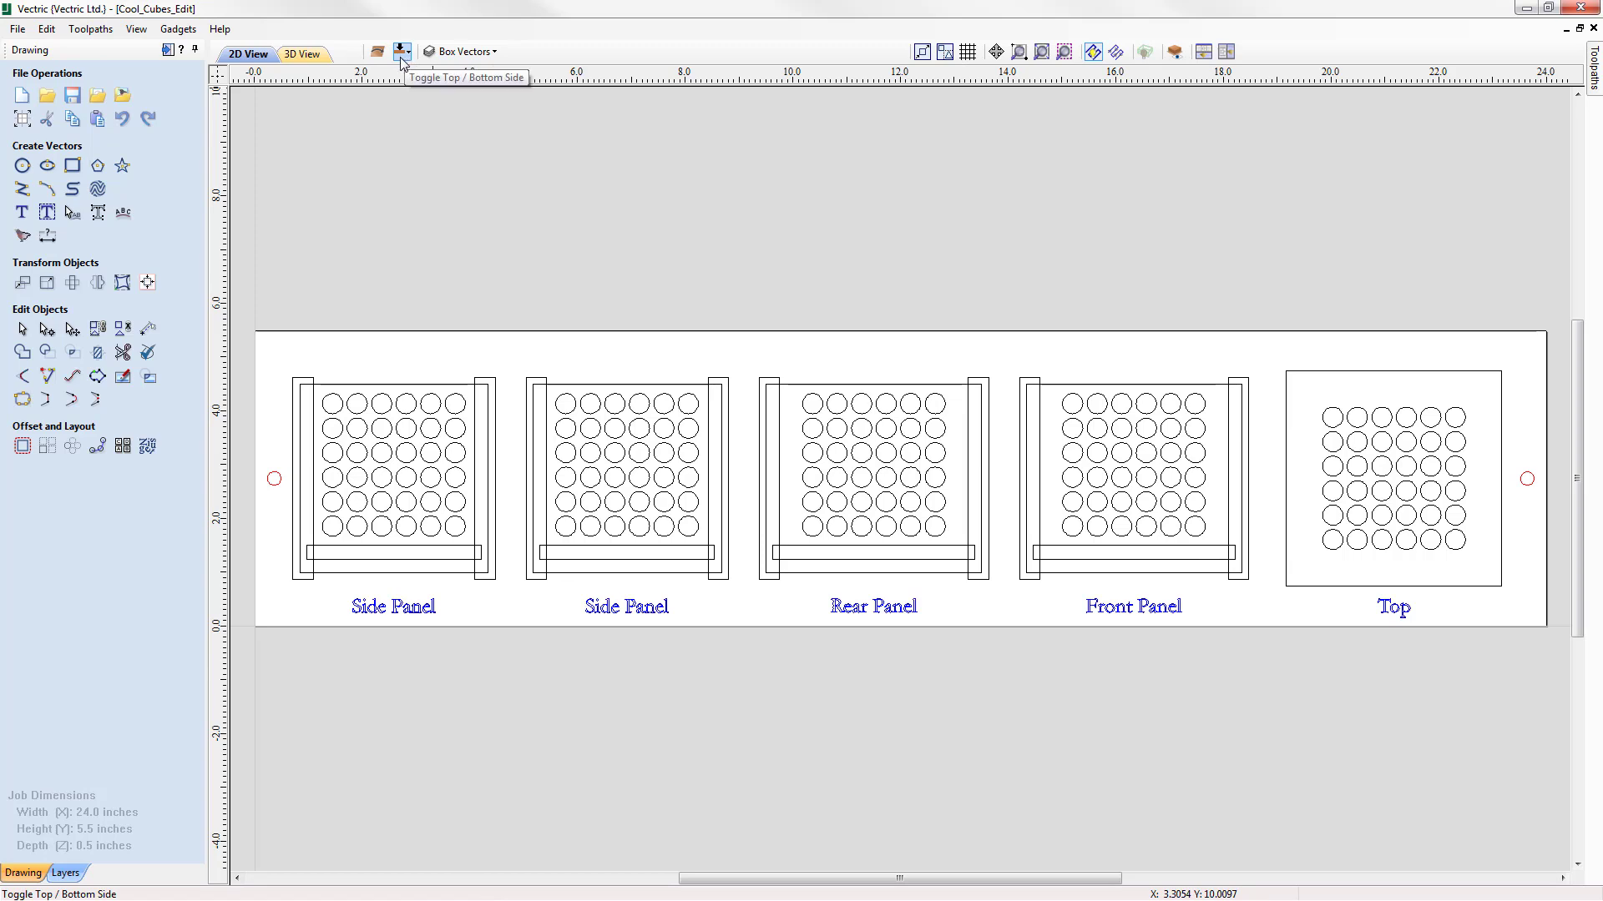
left_click(1175, 52)
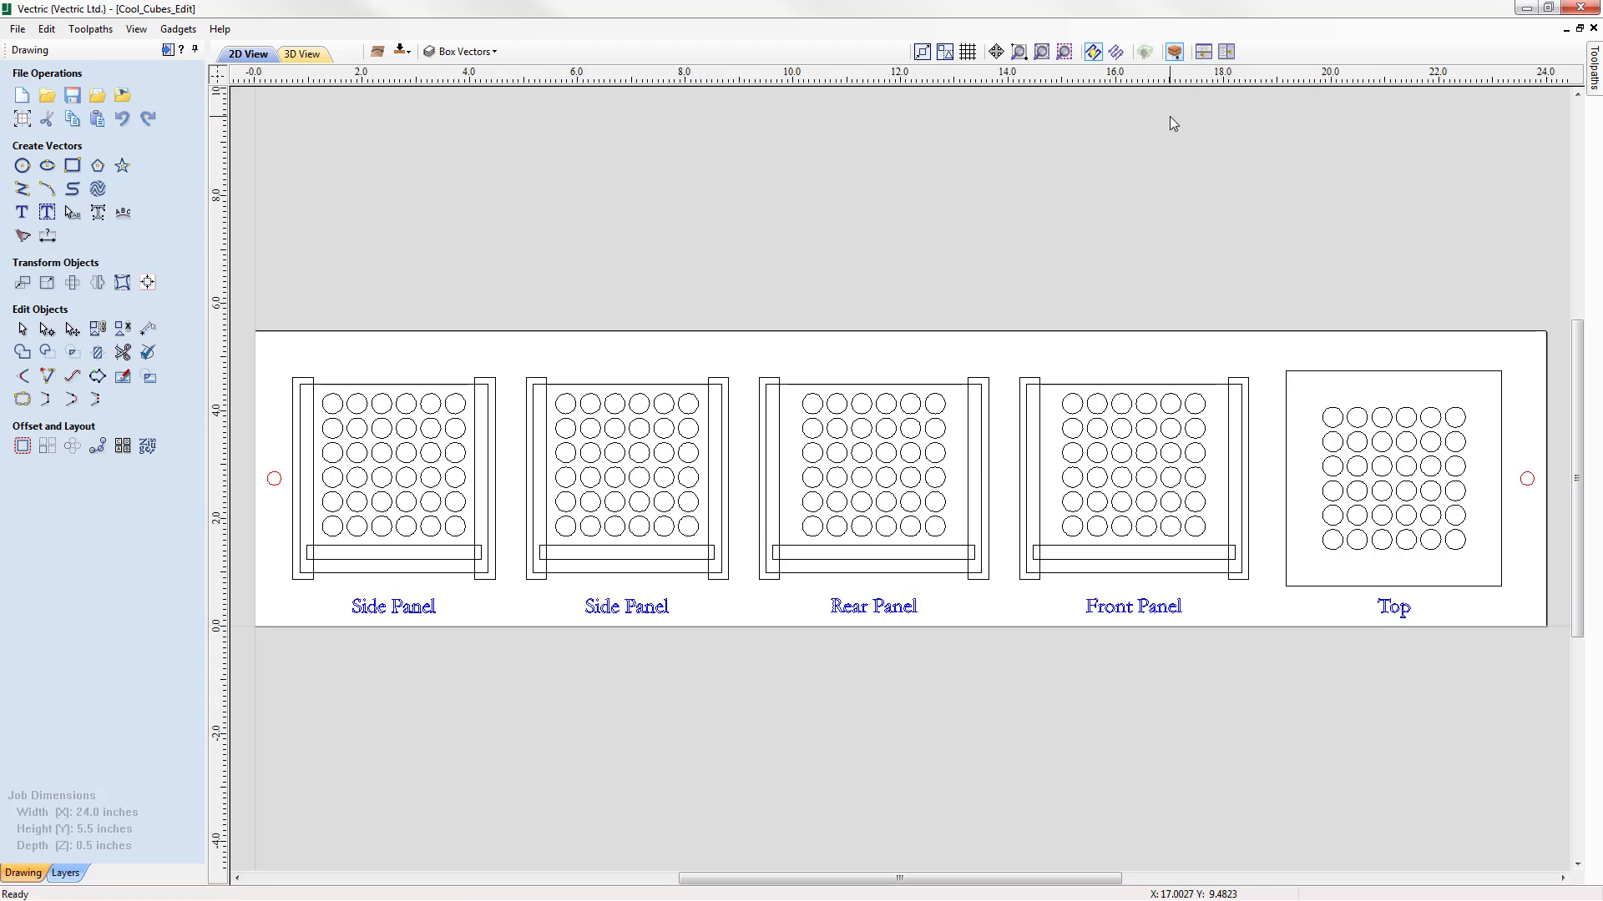
left_click(1174, 53)
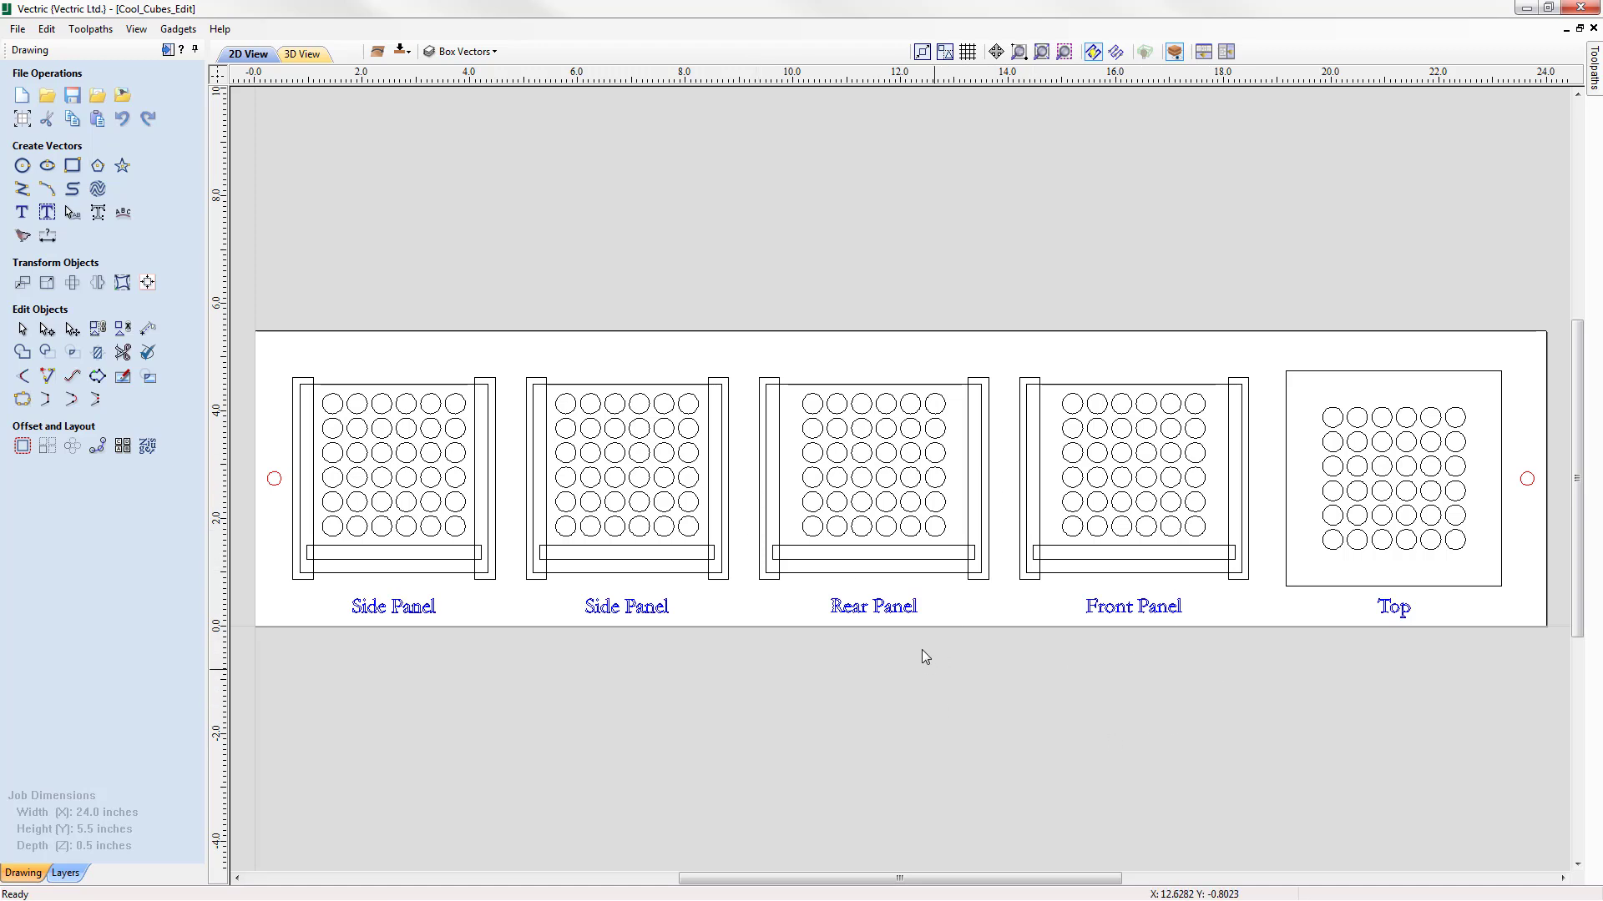
Step: On the bottom side, trace the Top panel outline with a 4 x 4 inch rectangle and the adjacent Front Panel strip with a 0.38 x 3.76 inch one
left_click(401, 51)
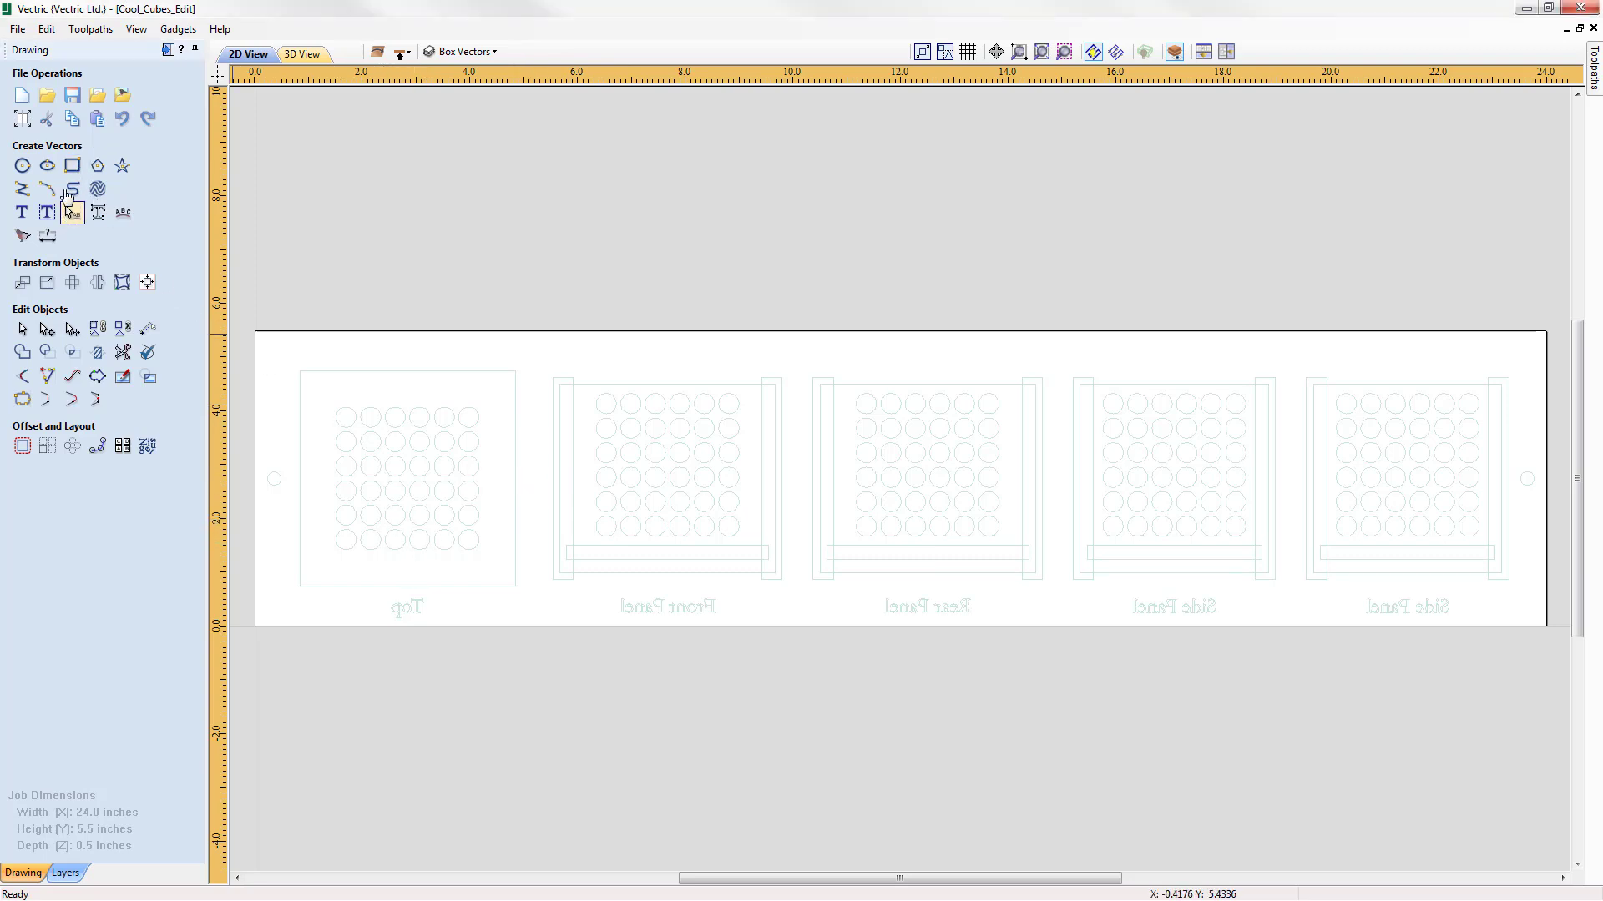
left_click(73, 166)
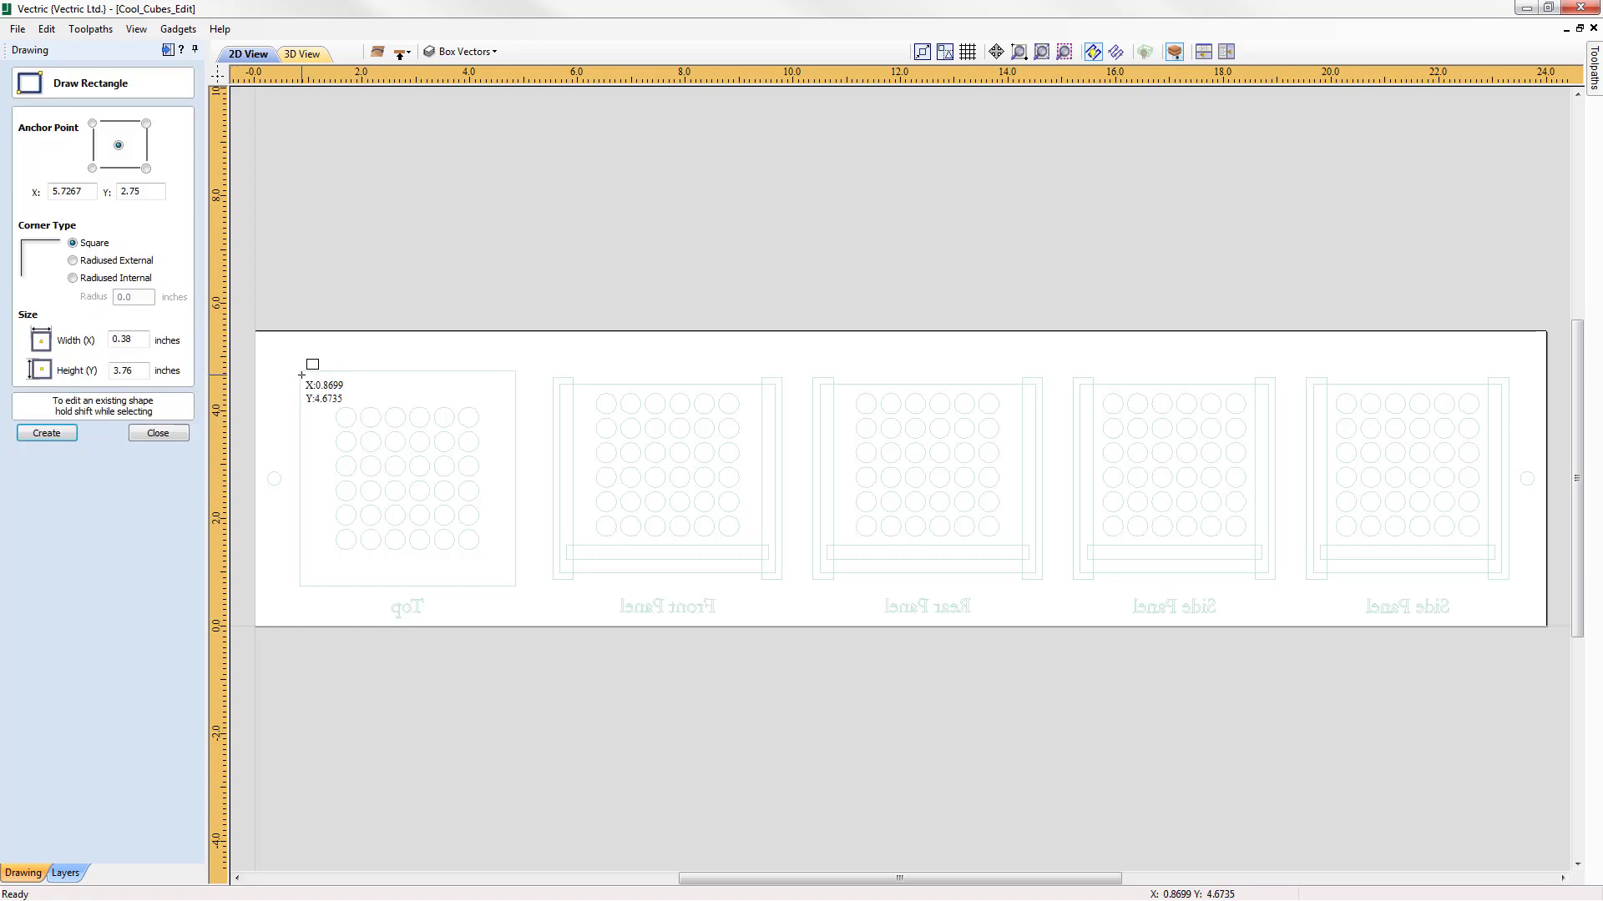
left_click_drag(300, 374, 515, 589)
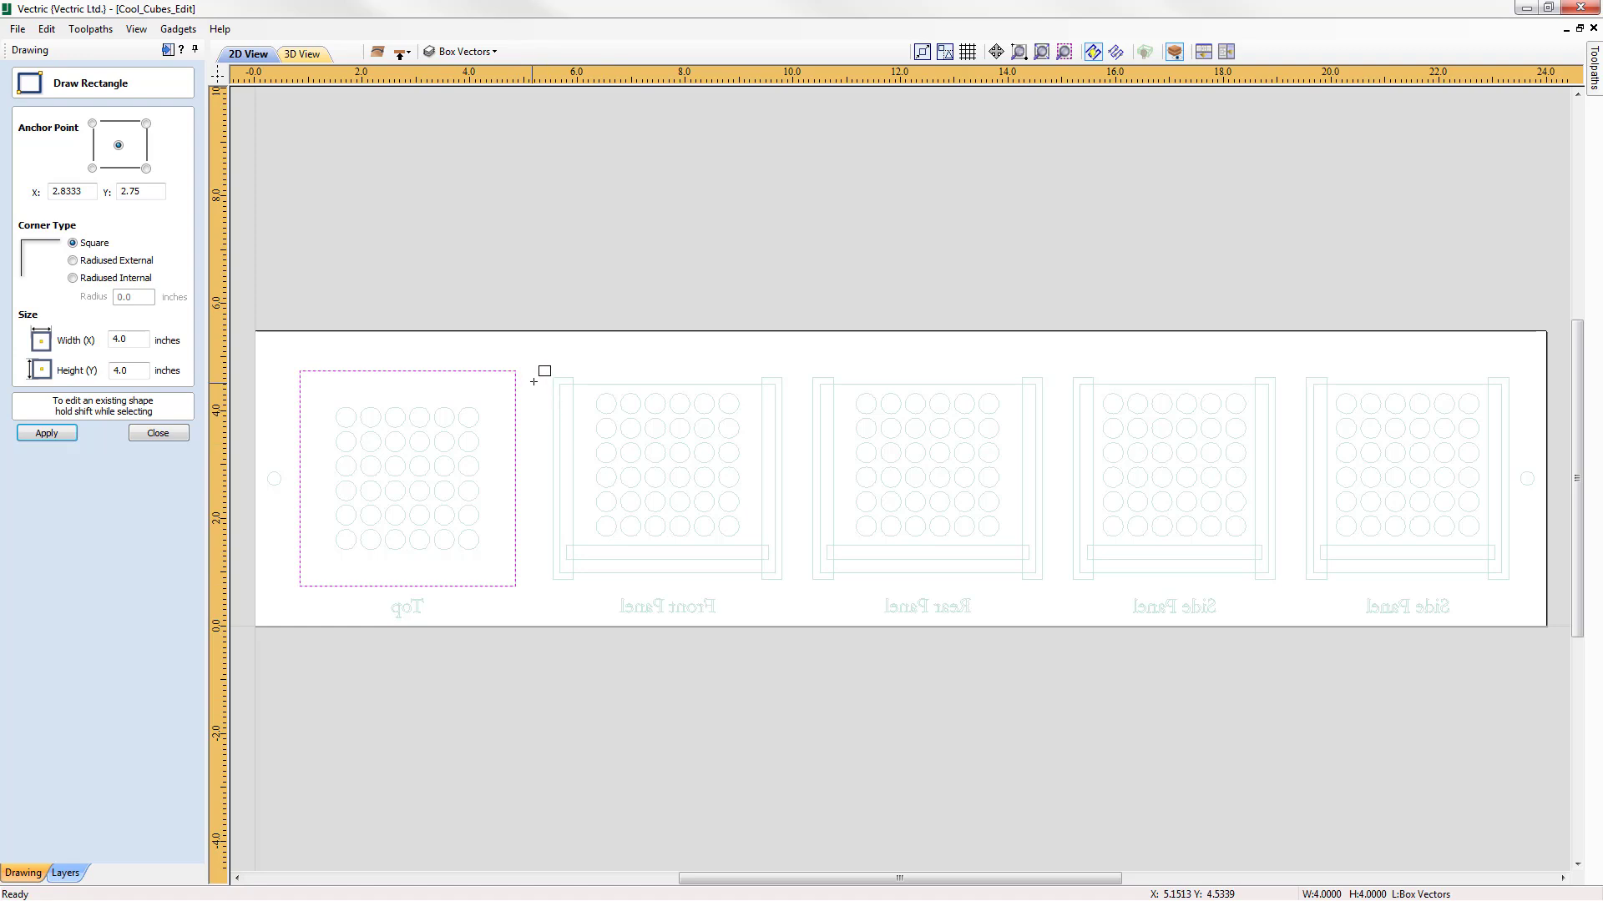
left_click_drag(553, 378, 573, 579)
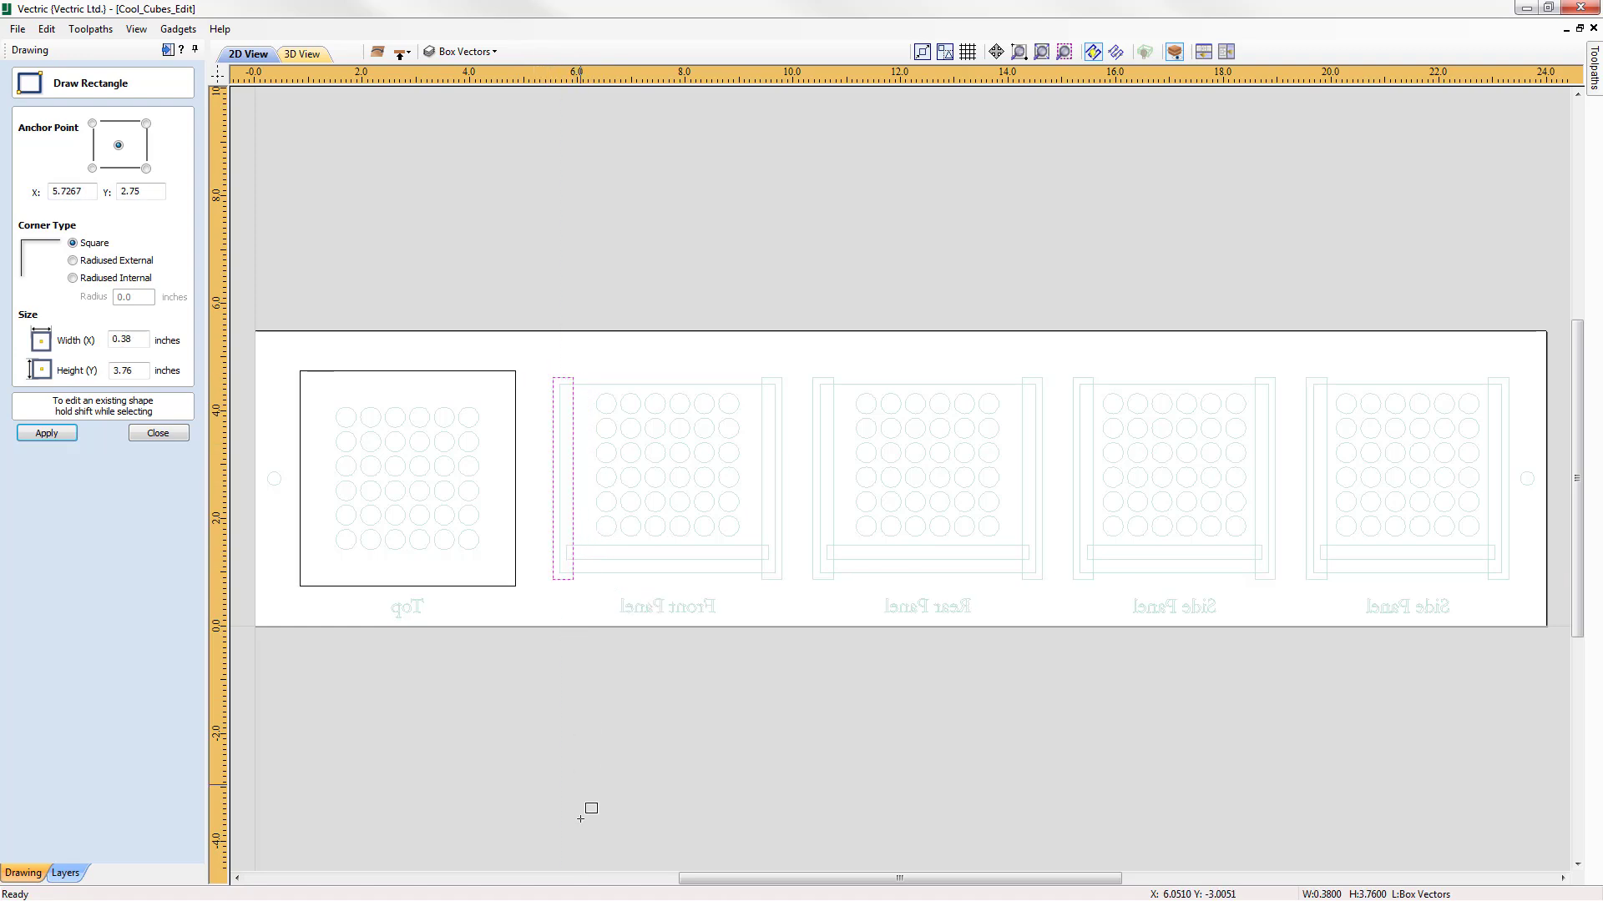
left_click(157, 432)
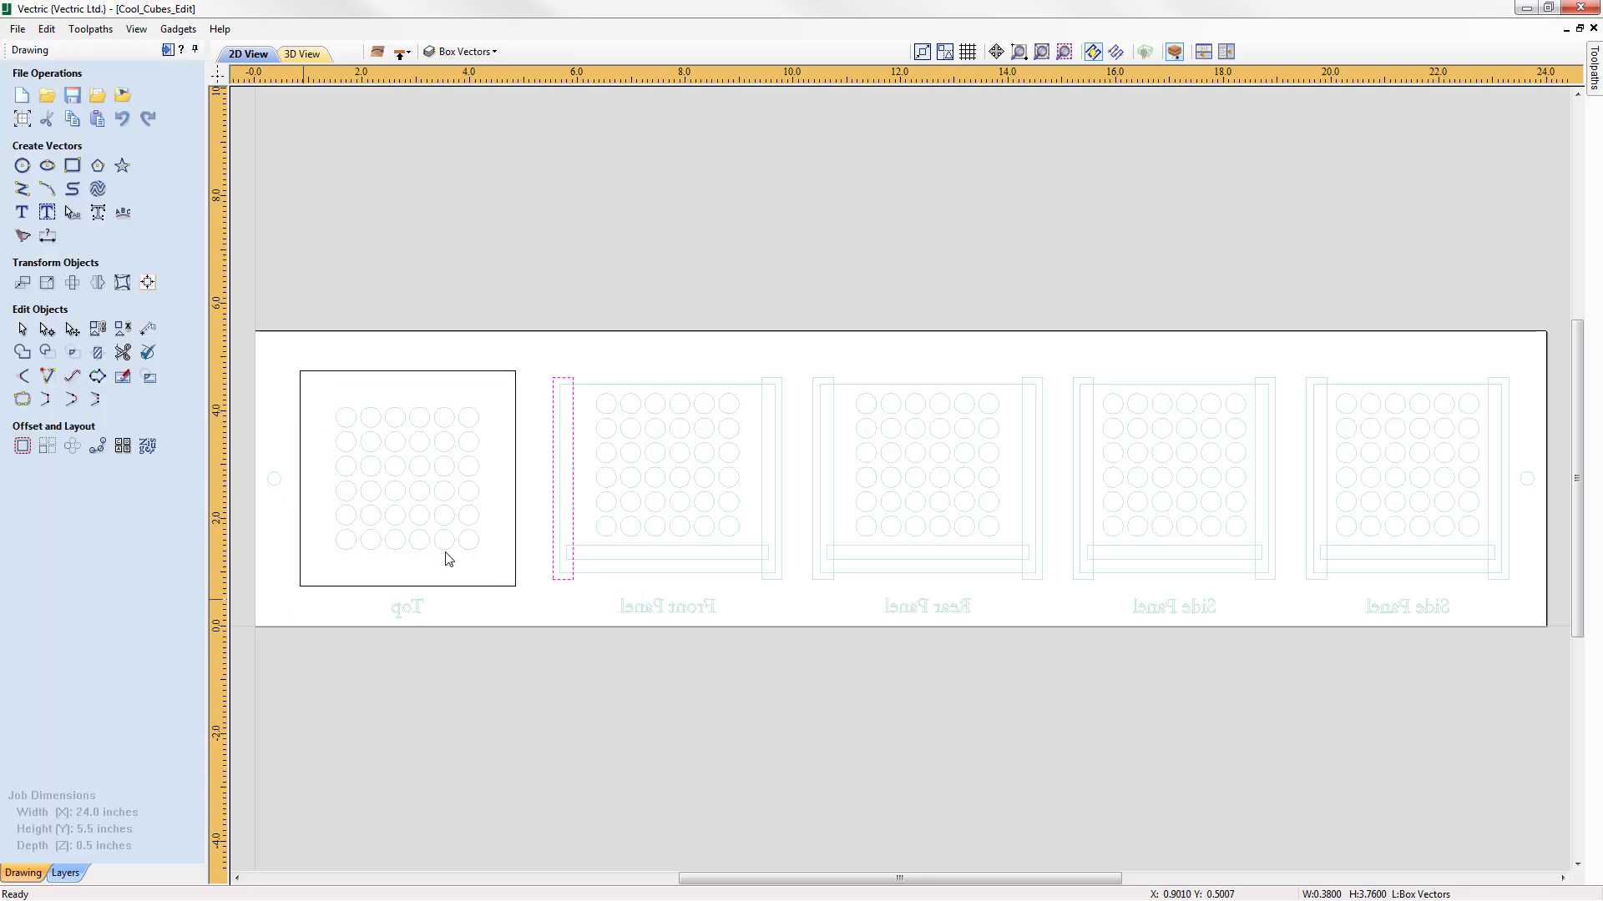
Step: Delete both traced rectangles while the opposite side's vectors are hidden, and return to the top side with those vectors shown again
left_click(1174, 53)
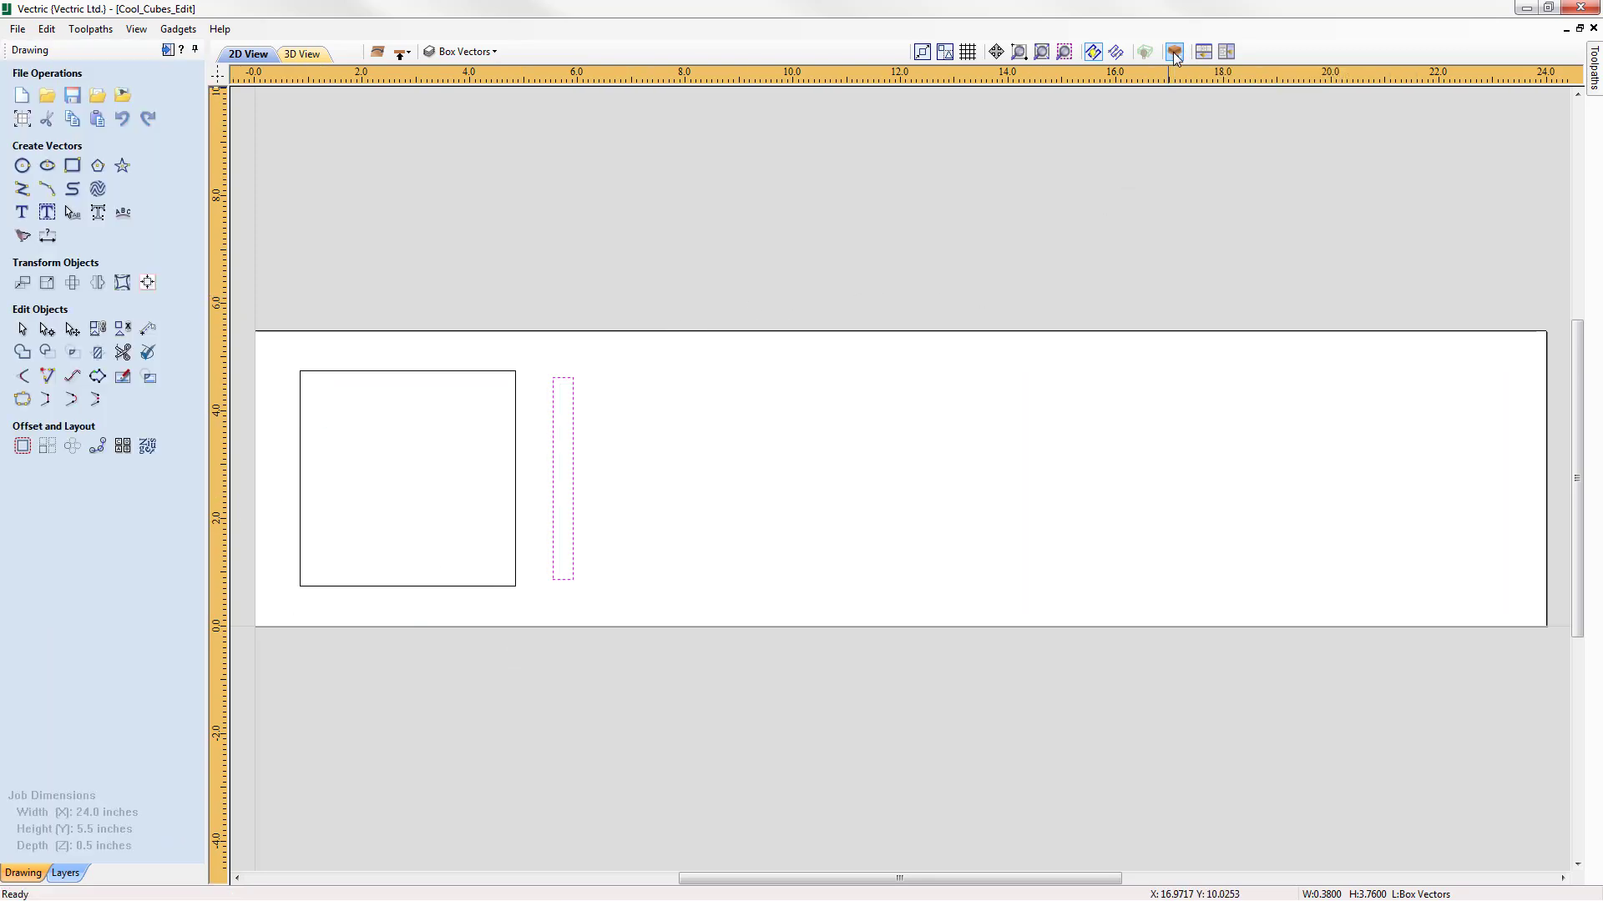
left_click(818, 234)
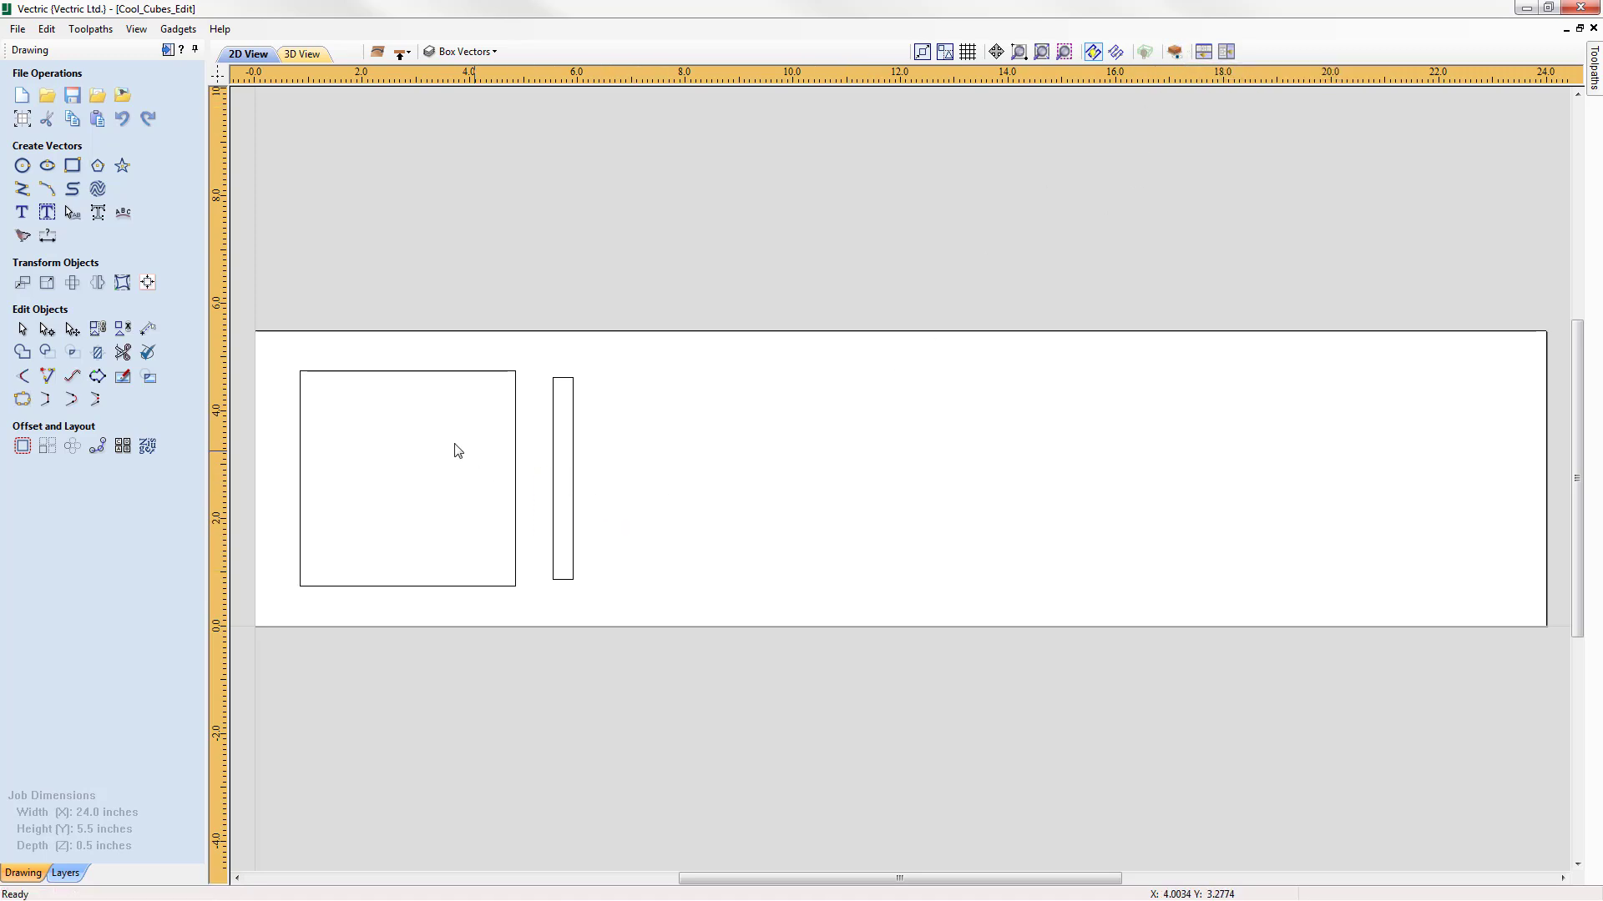
key("ctrl+a")
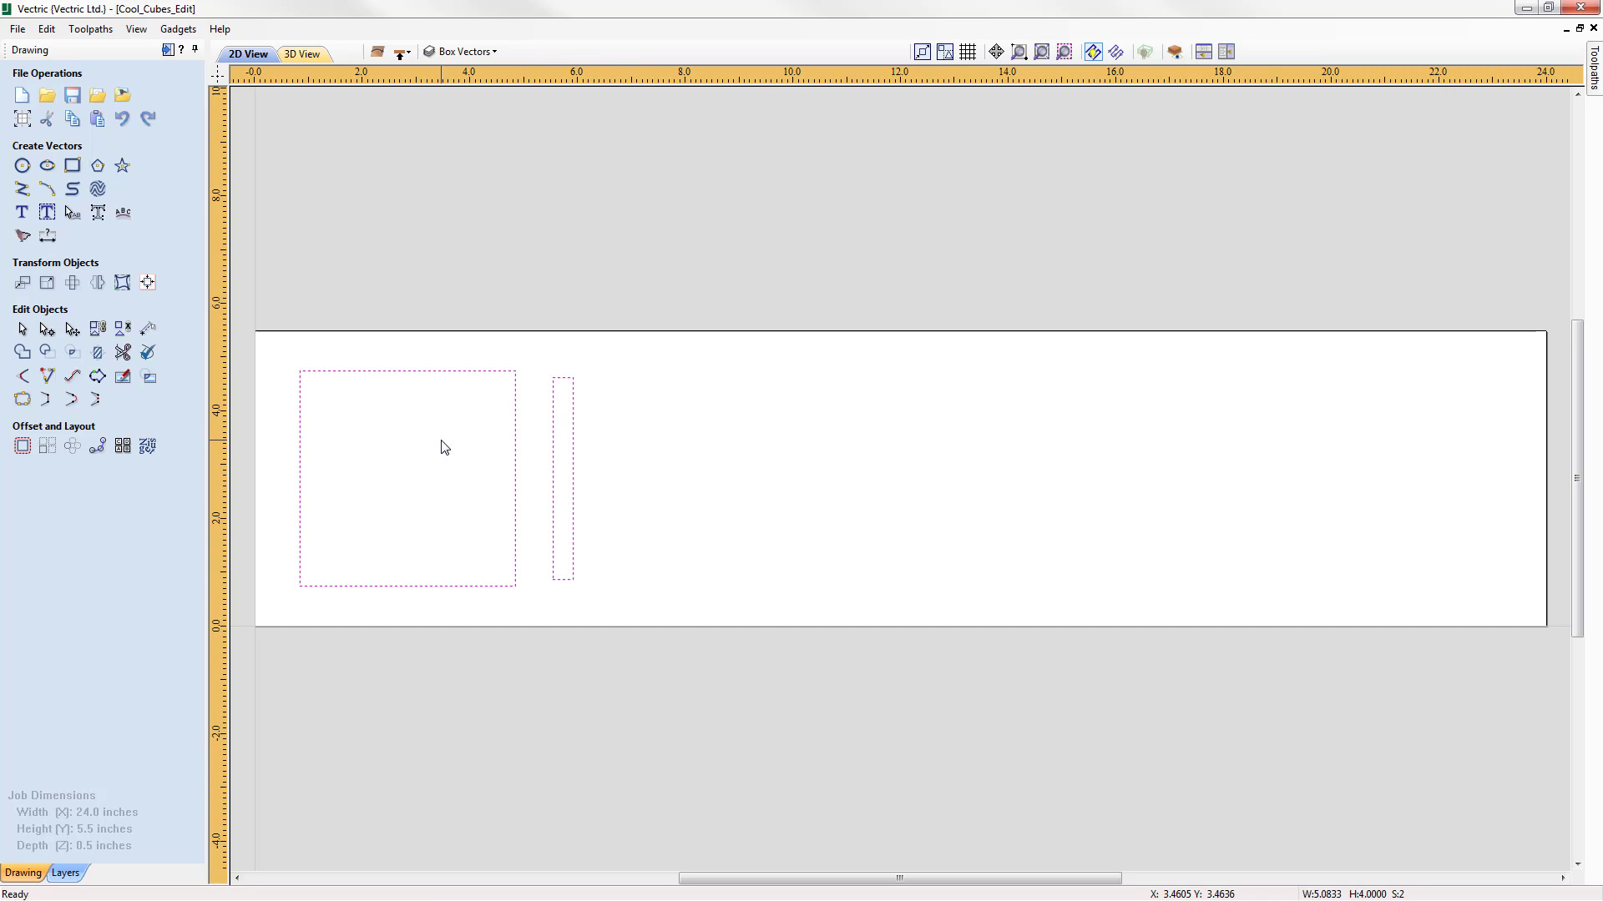
key("Delete")
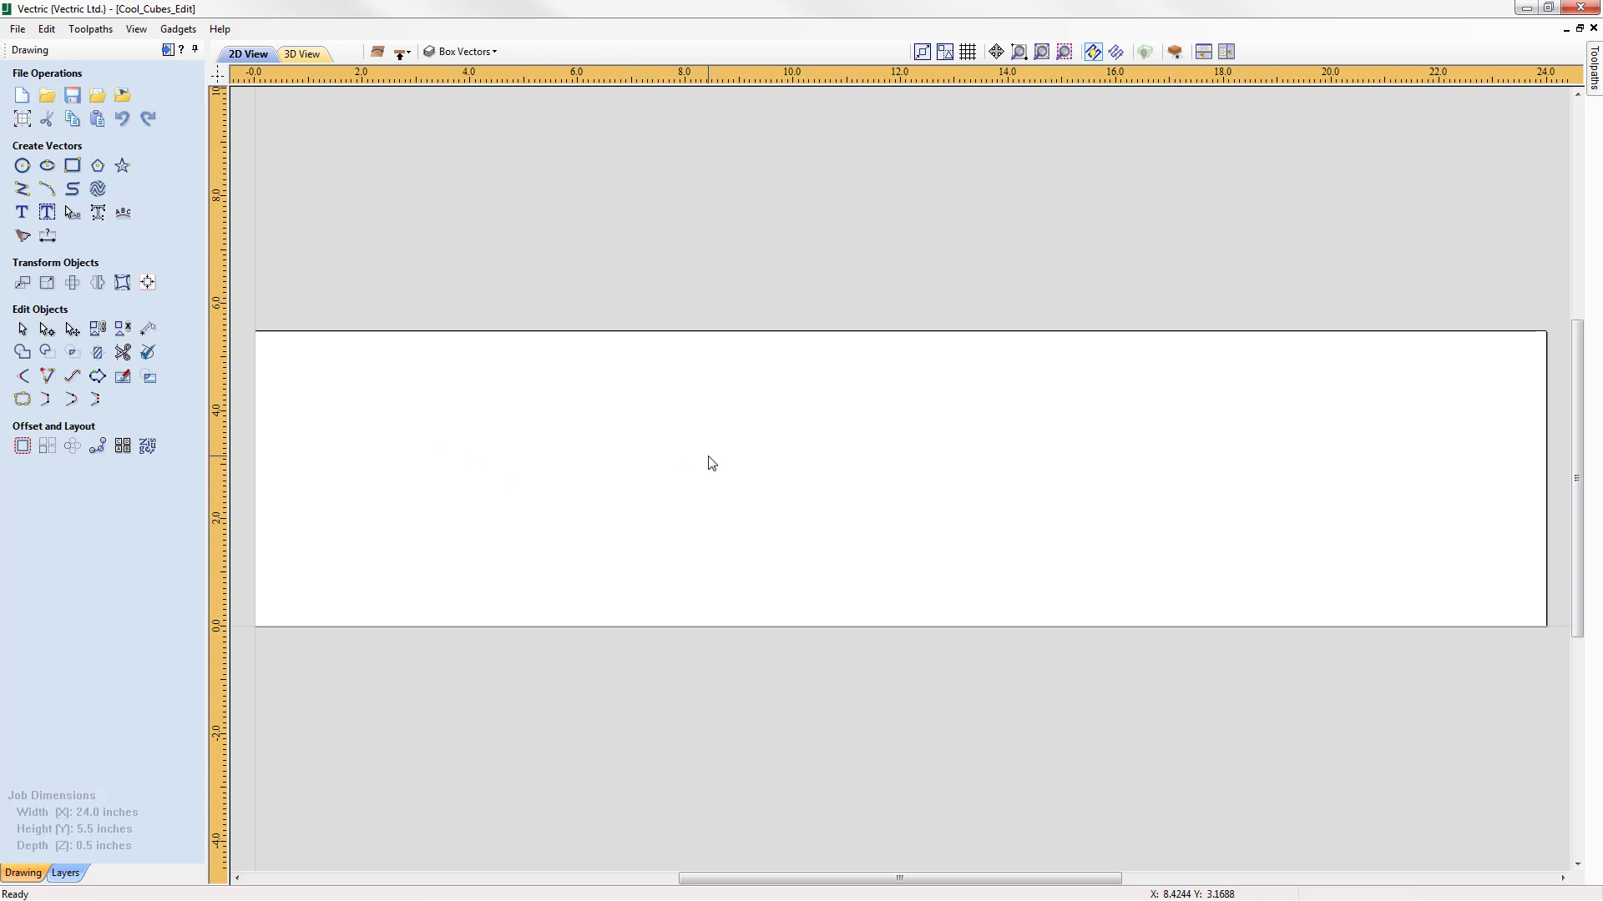
left_click(1175, 53)
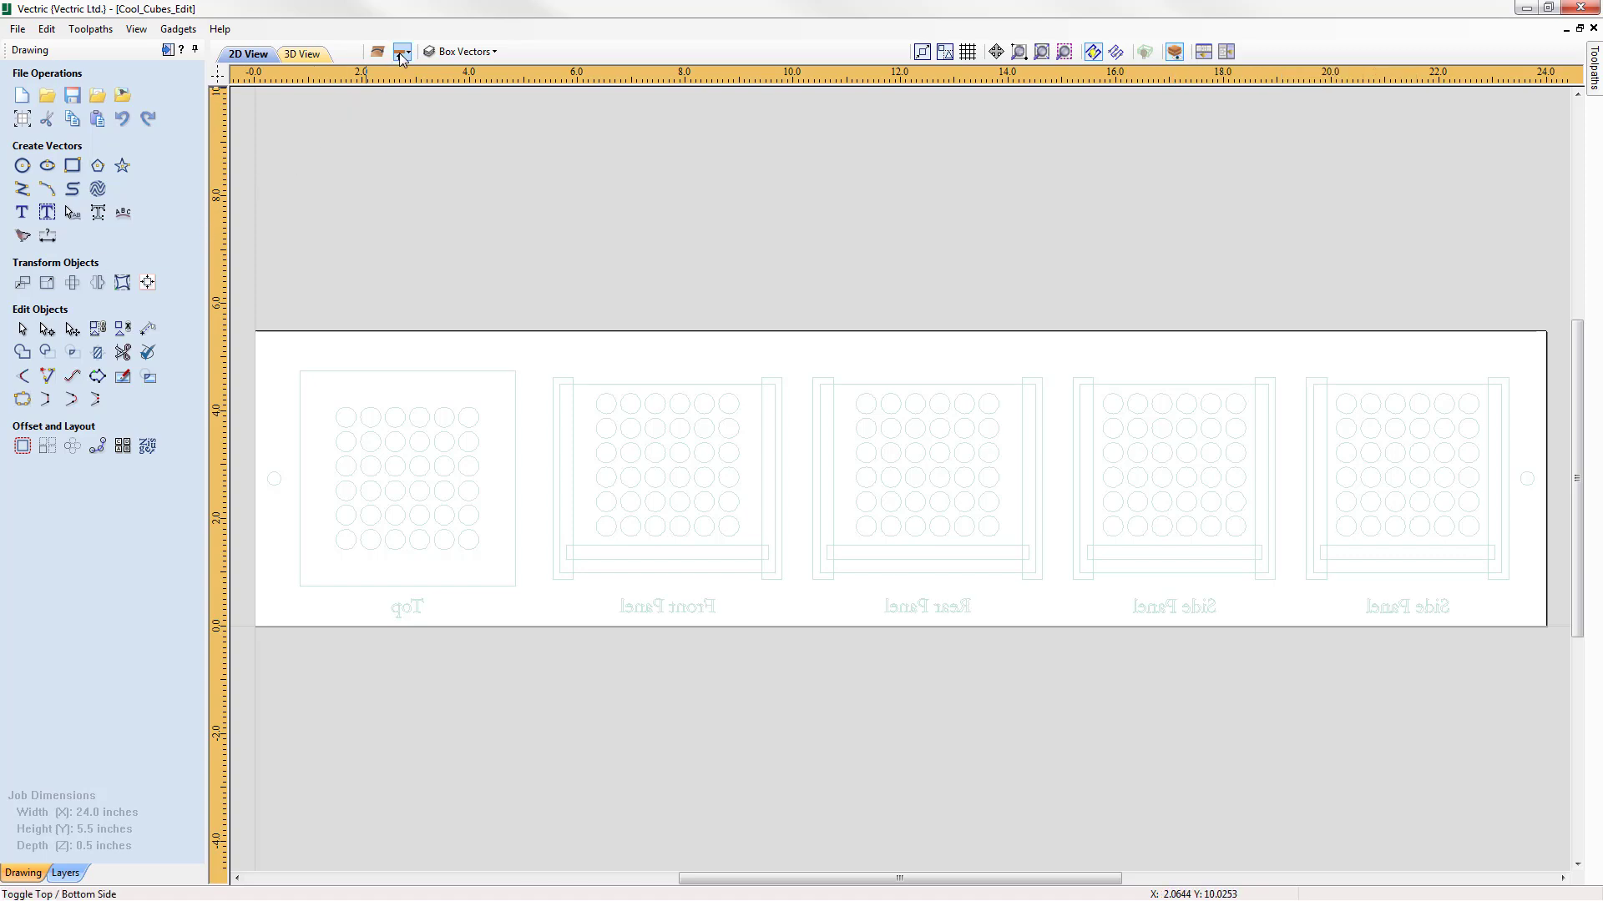
left_click(400, 52)
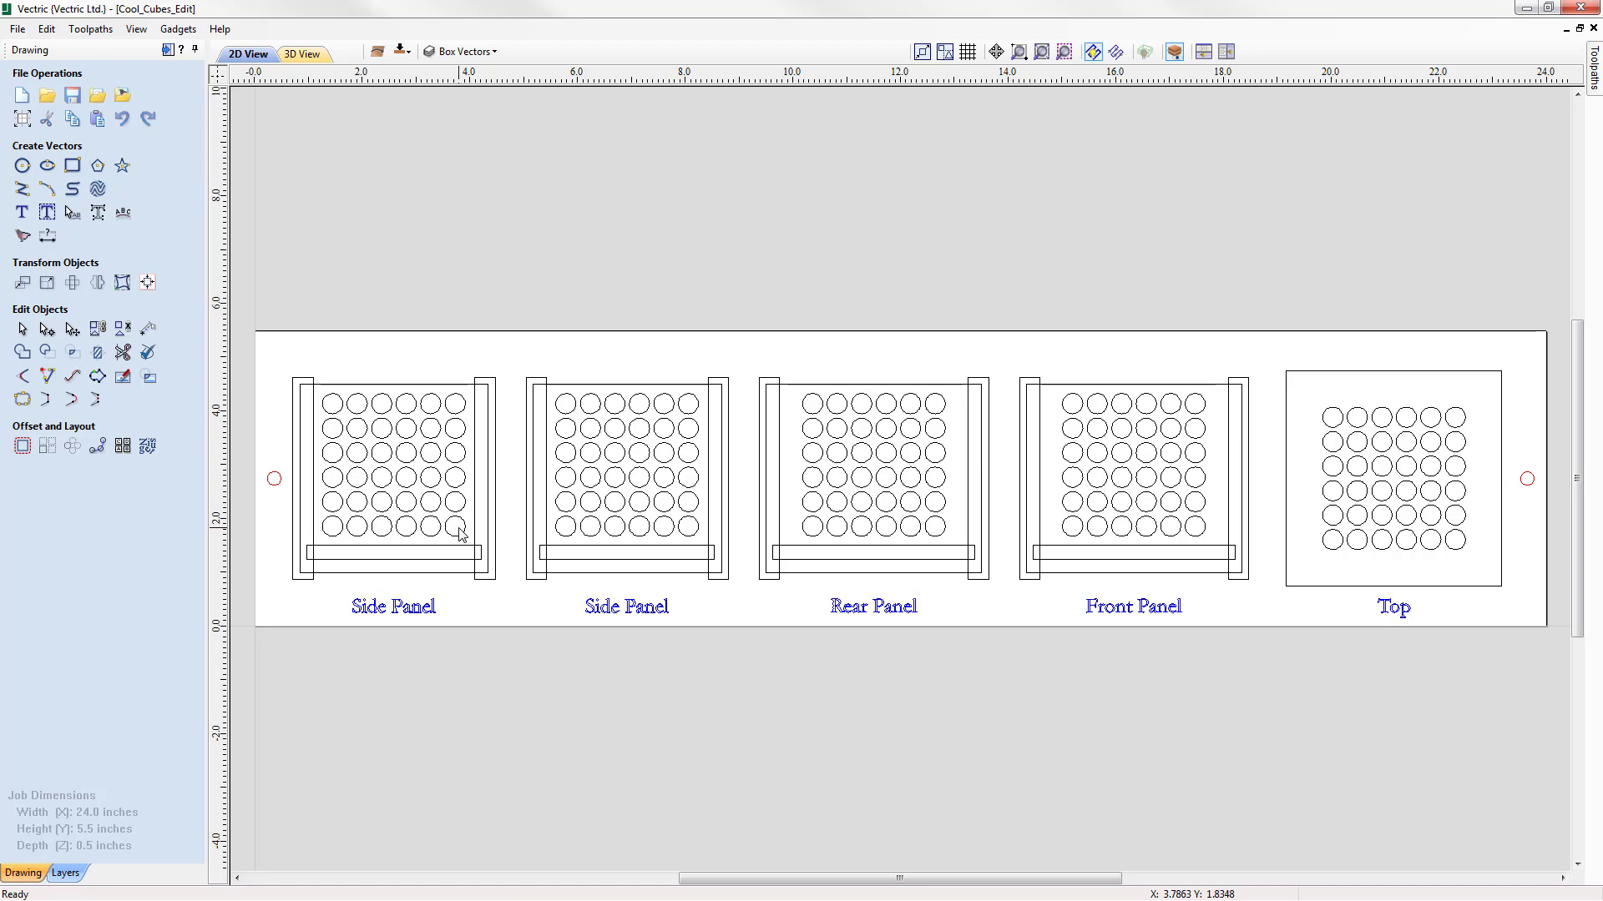
Step: Move the outlines and circle grids of all five panels to the other side of the job
left_click_drag(458, 534, 333, 374)
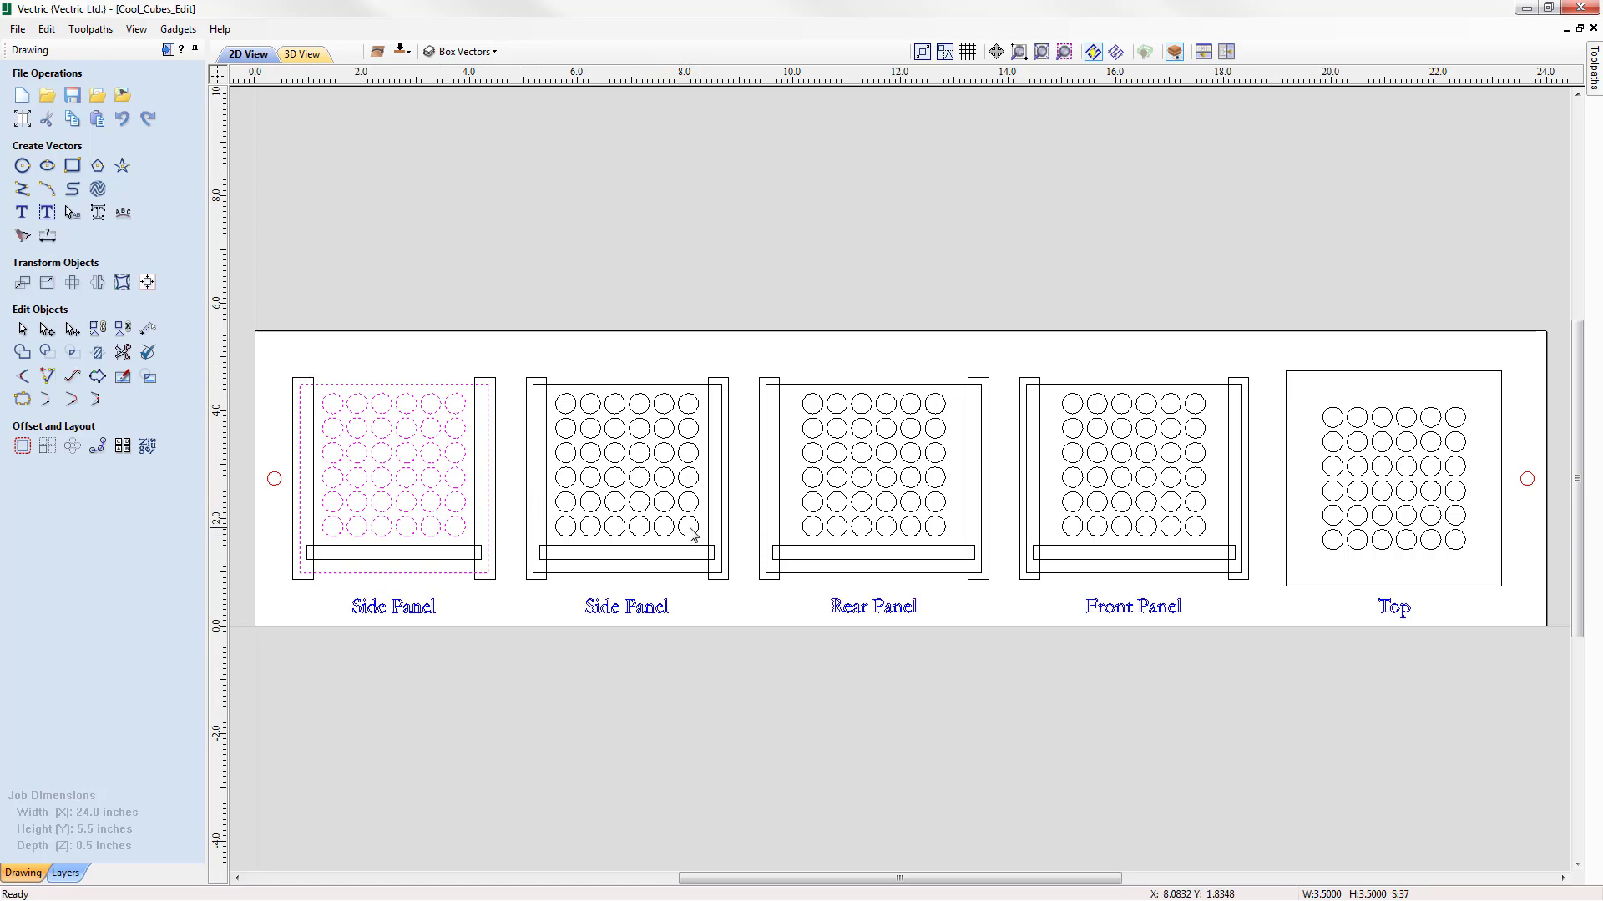
left_click(571, 373, "shift")
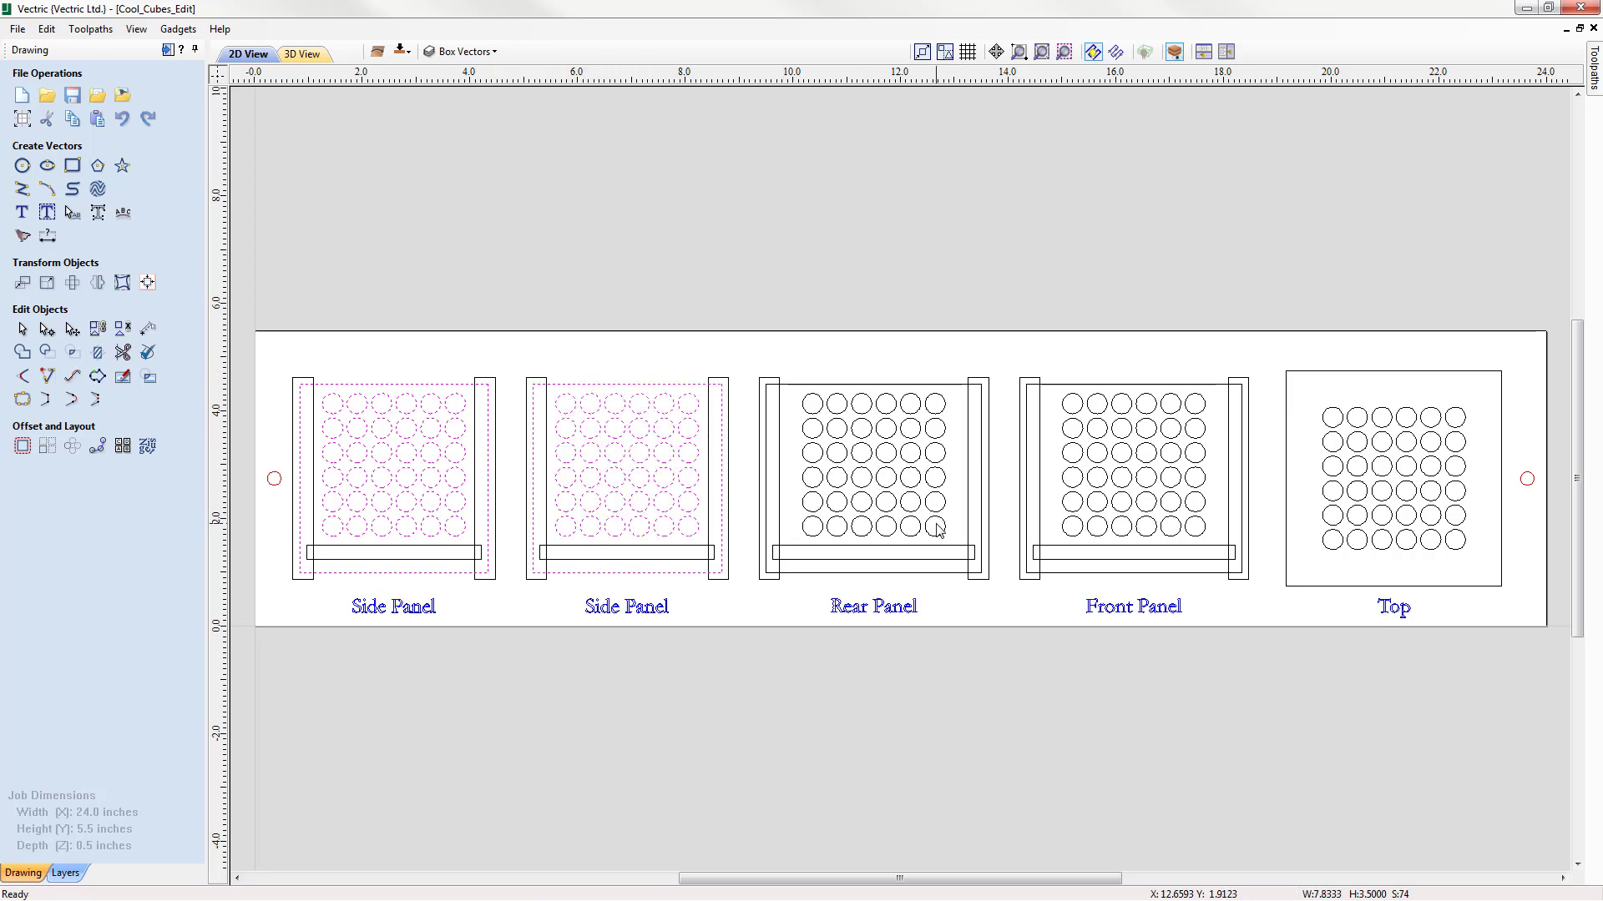
left_click(819, 364, "shift")
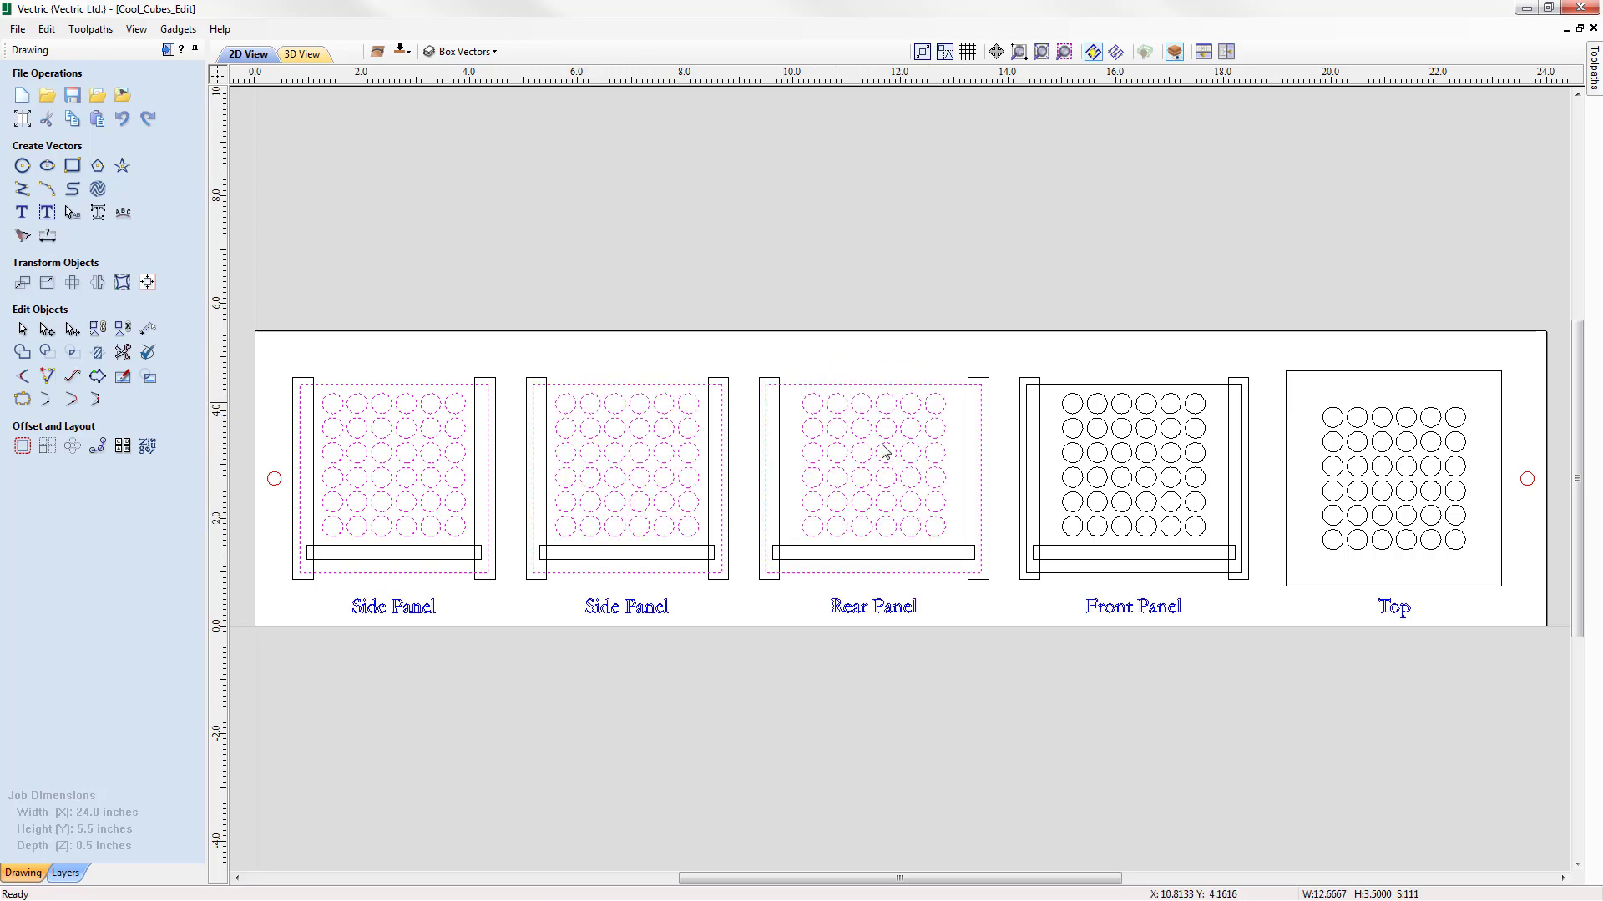
left_click_drag(1198, 530, 1077, 365, "shift")
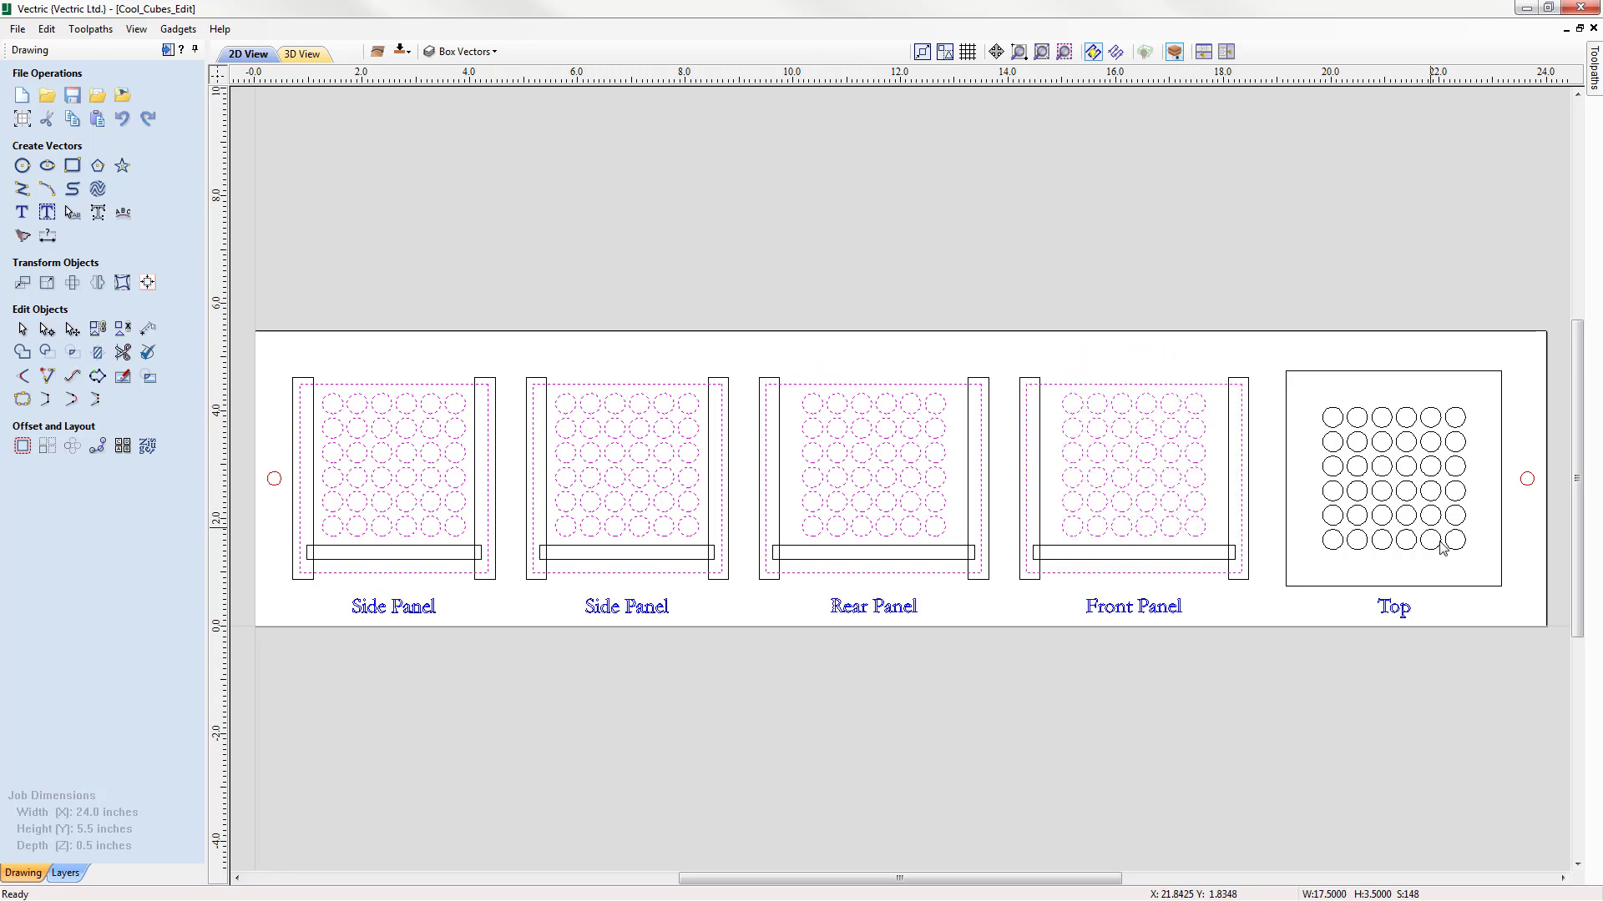
left_click_drag(1470, 559, 1297, 362, "shift")
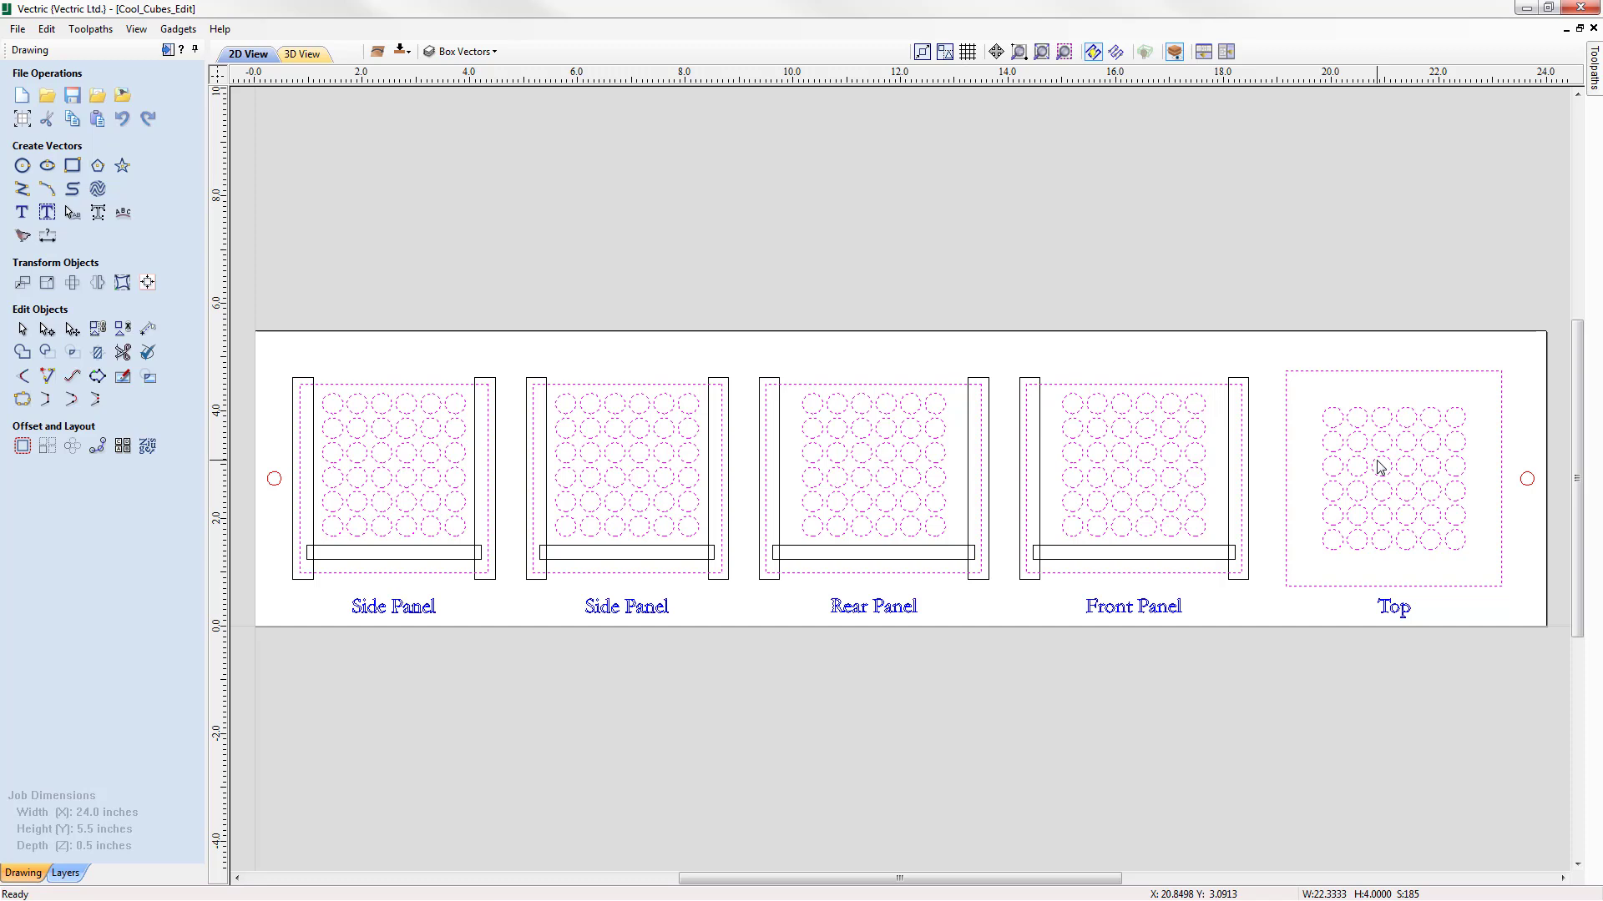
right_click(1357, 434)
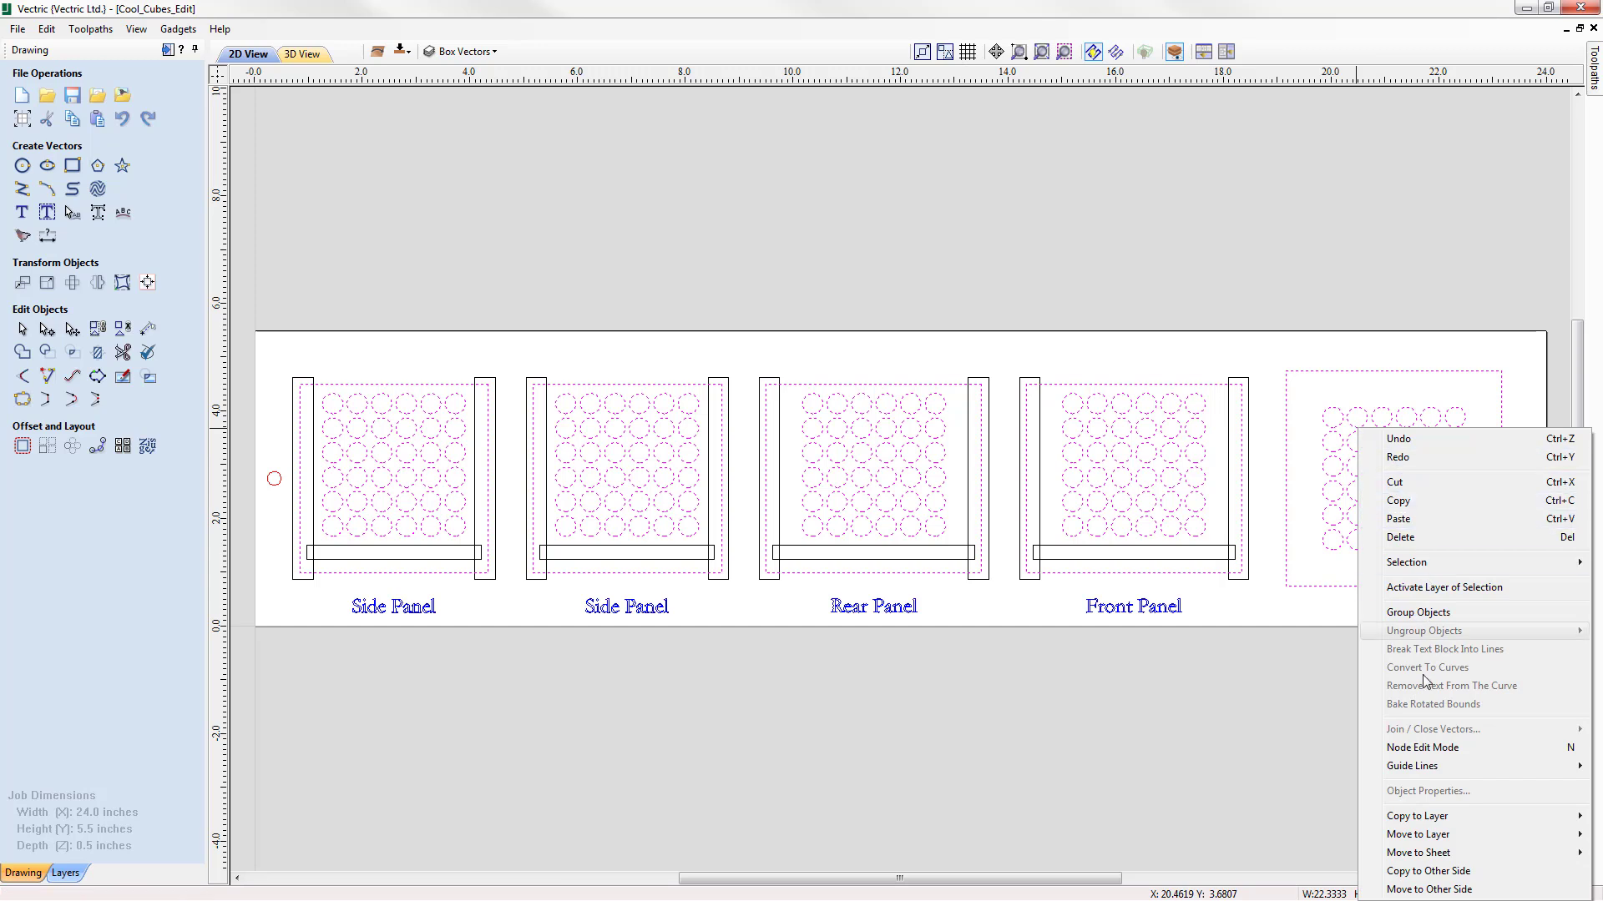
left_click(1436, 891)
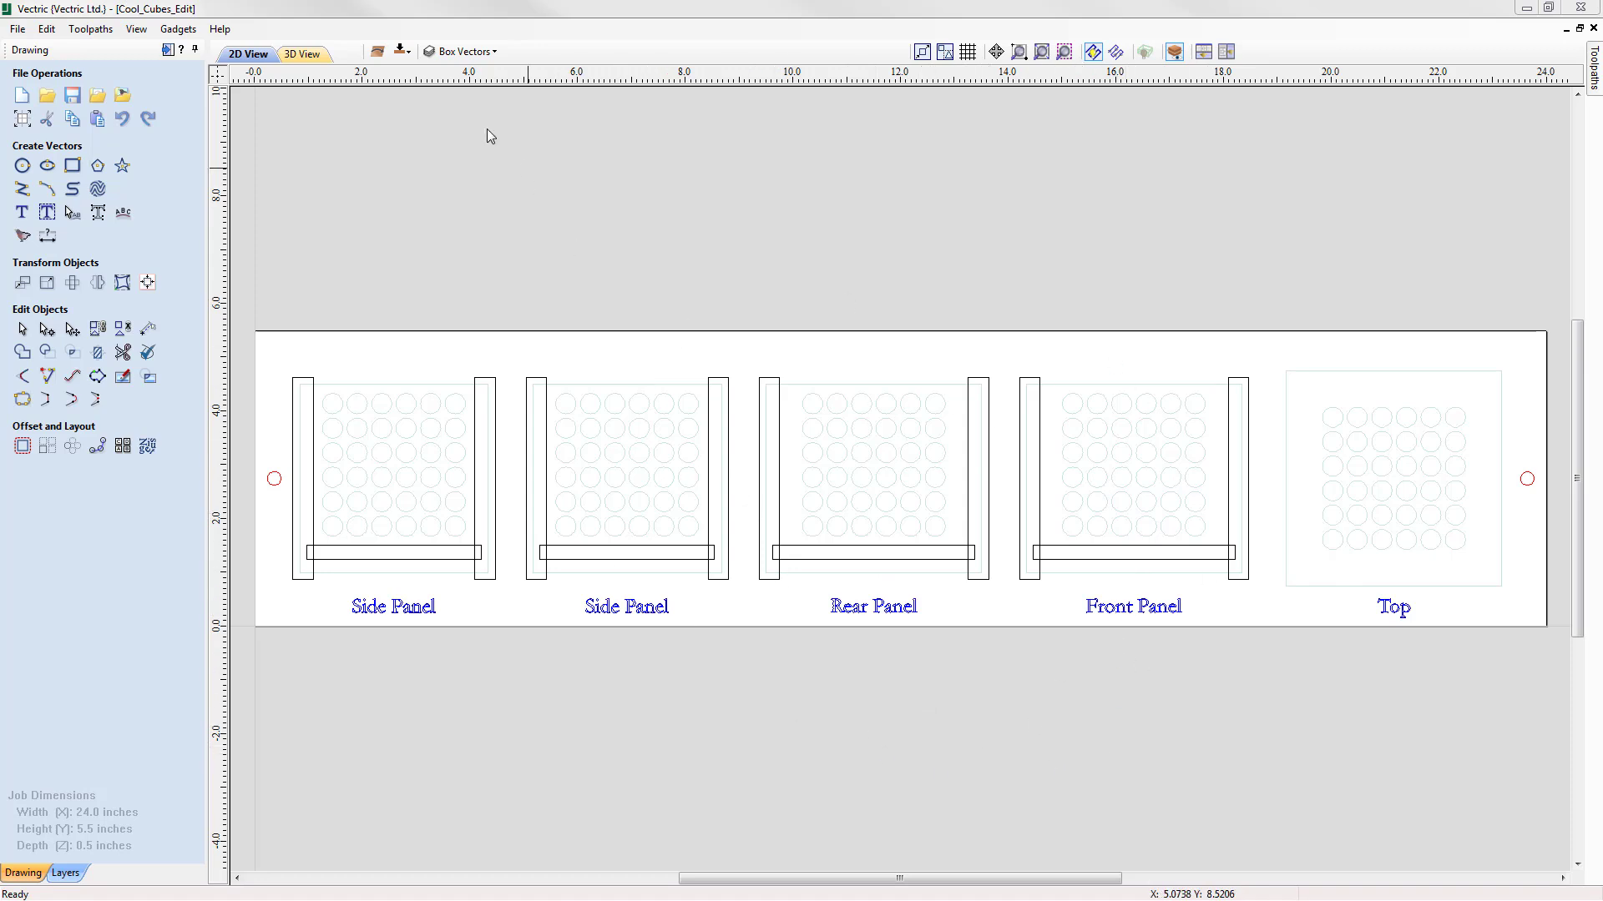
Step: Compare the dowel hole positions on the top and bottom sides, finishing on the top side
left_click(401, 53)
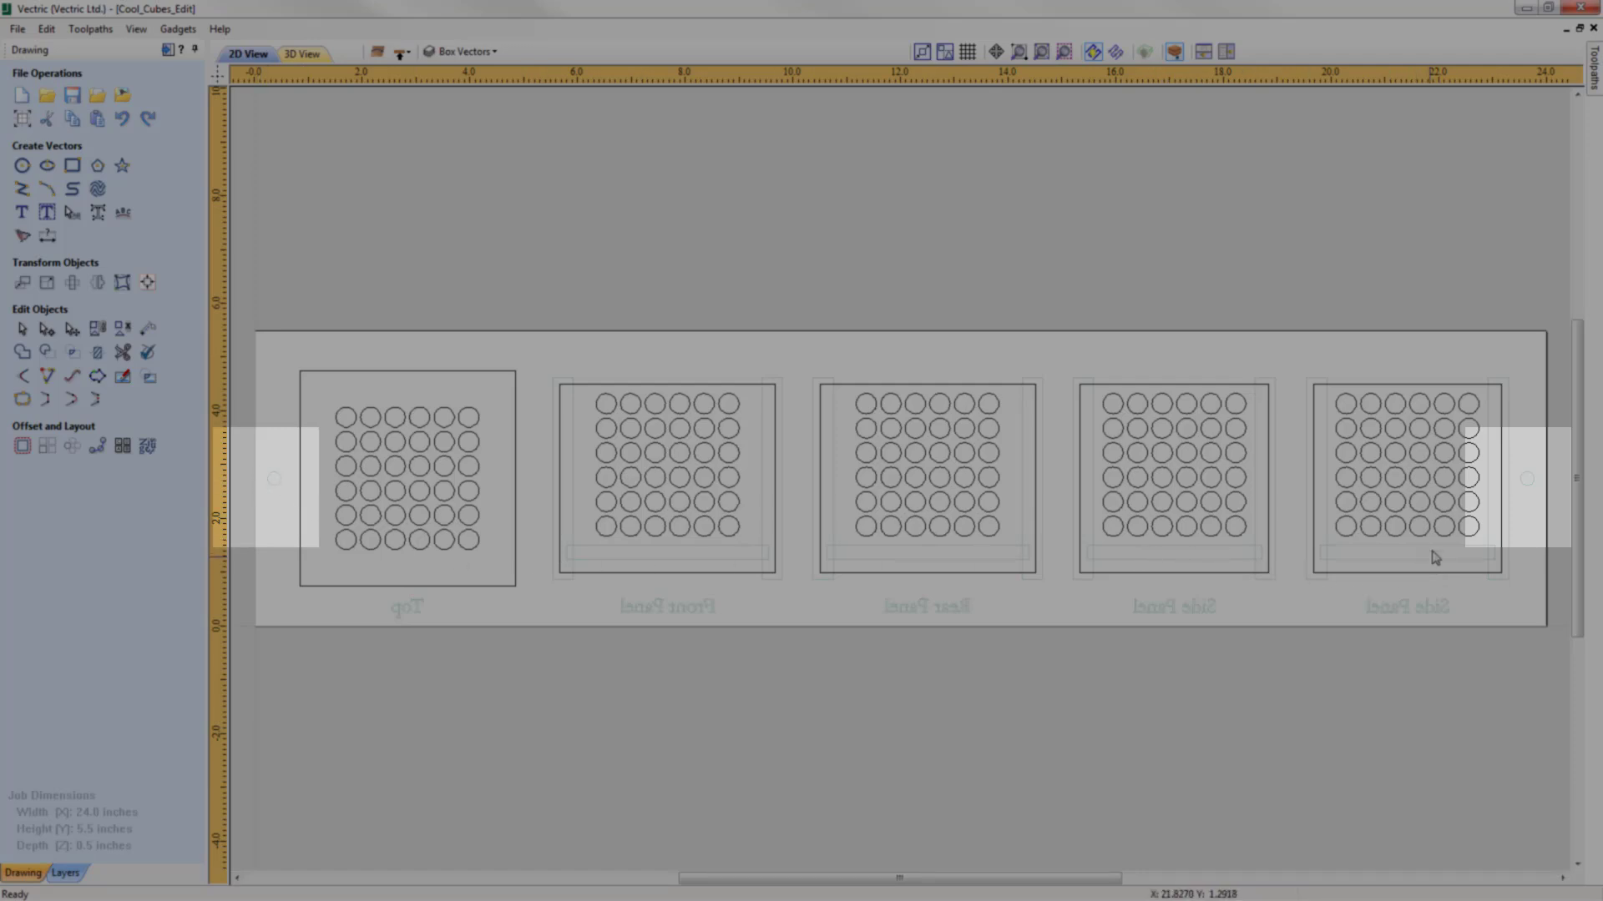
left_click(402, 55)
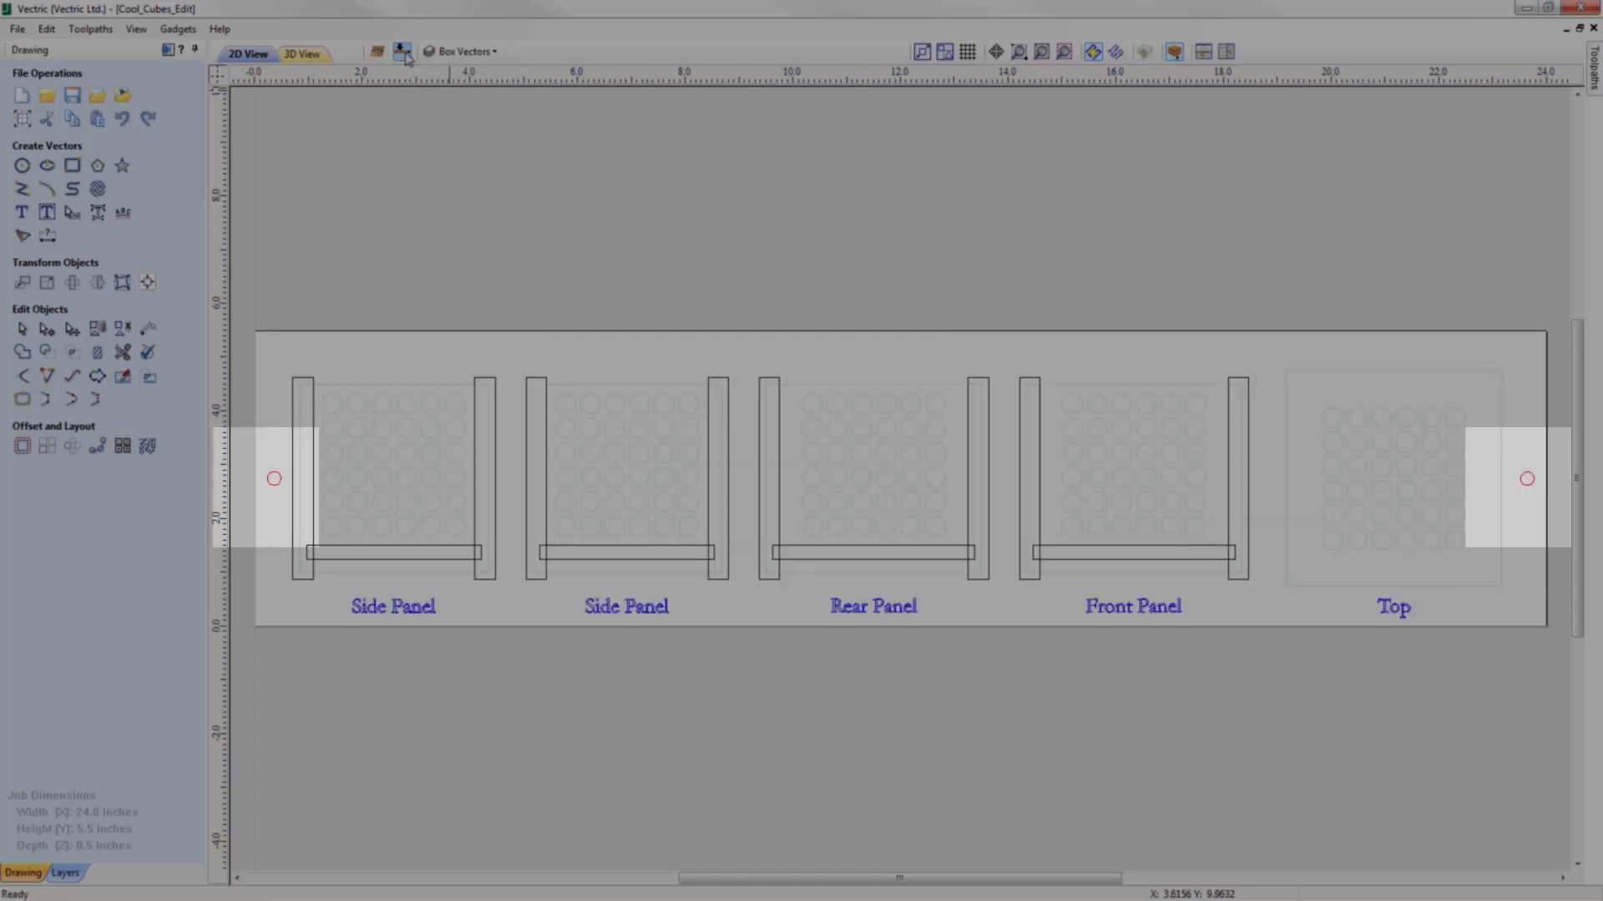
left_click(402, 55)
left_click(403, 55)
left_click(402, 55)
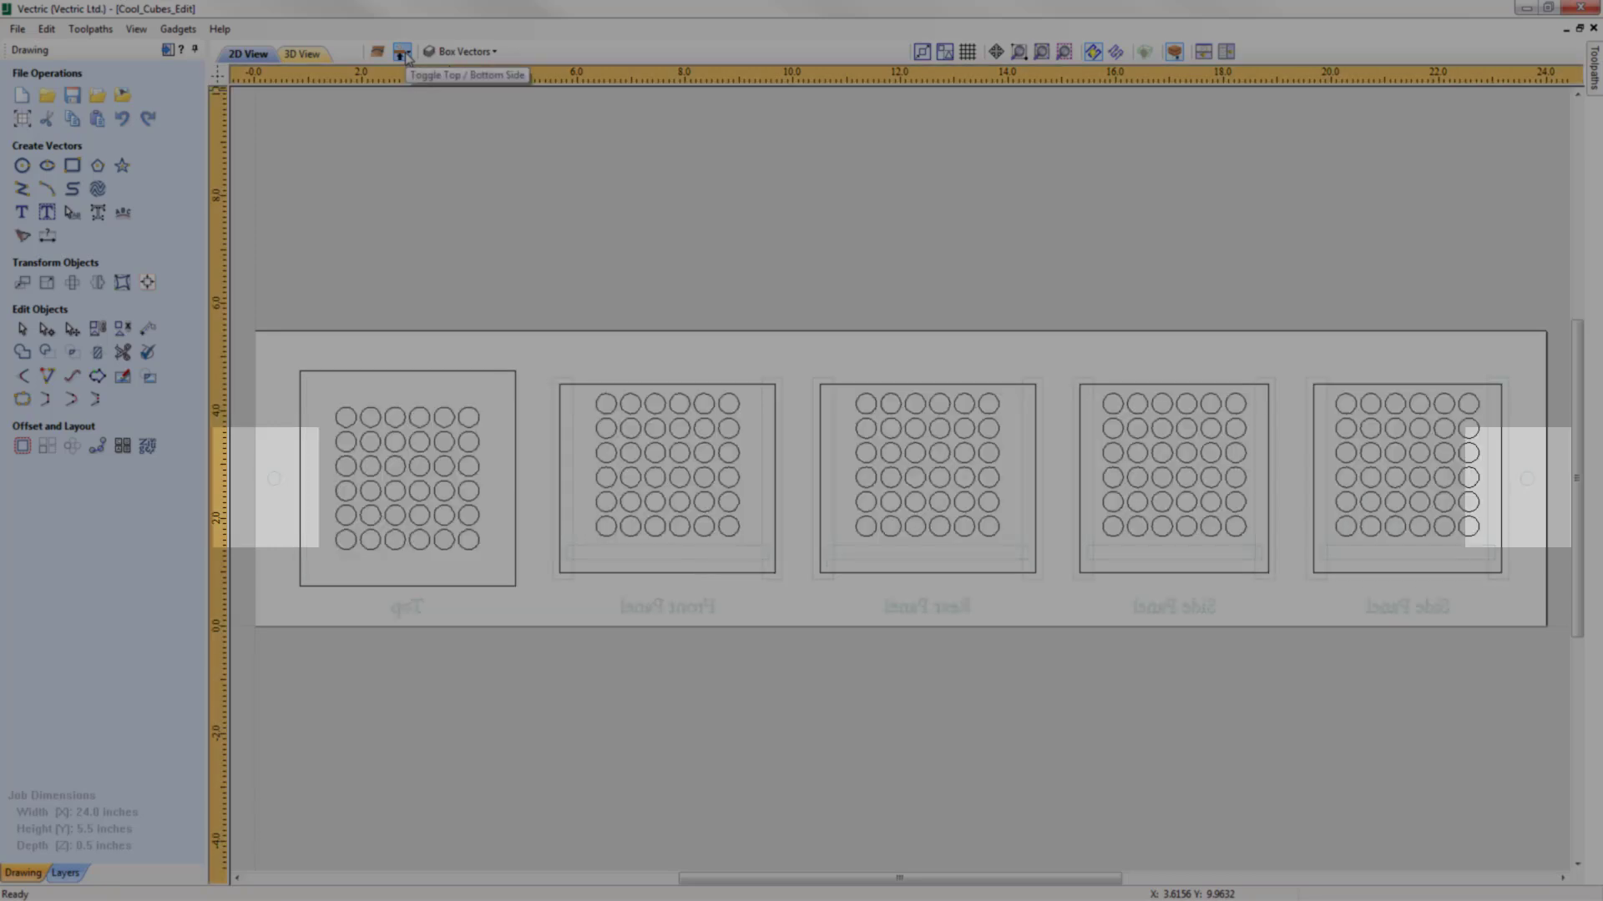
left_click(402, 56)
left_click(402, 56)
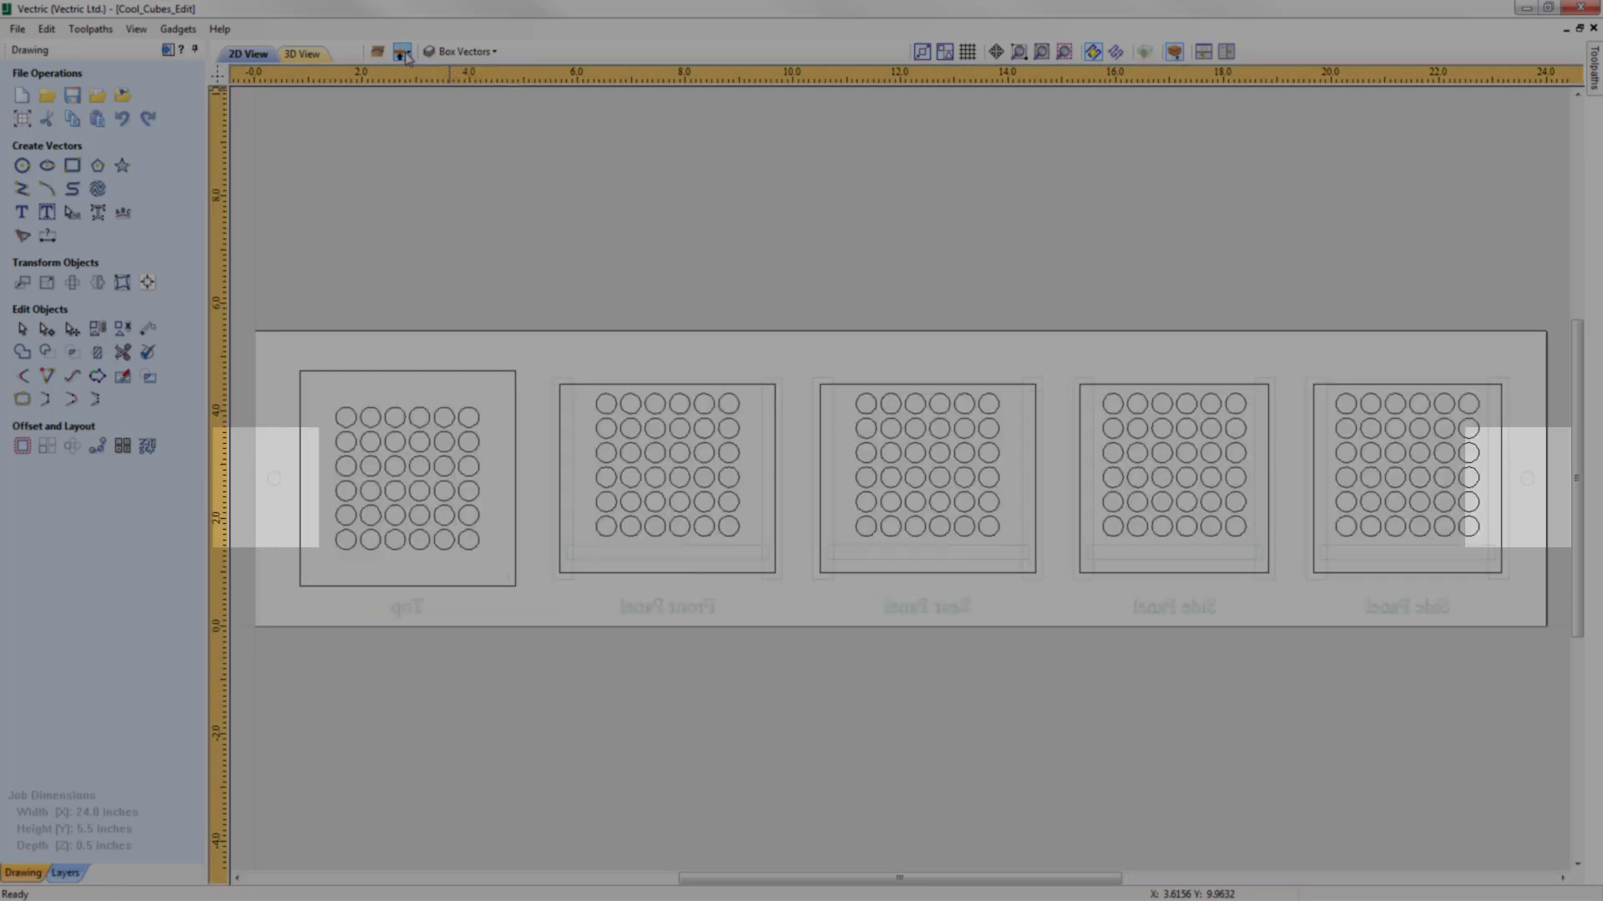
left_click(402, 55)
left_click(403, 53)
left_click(402, 54)
left_click(404, 54)
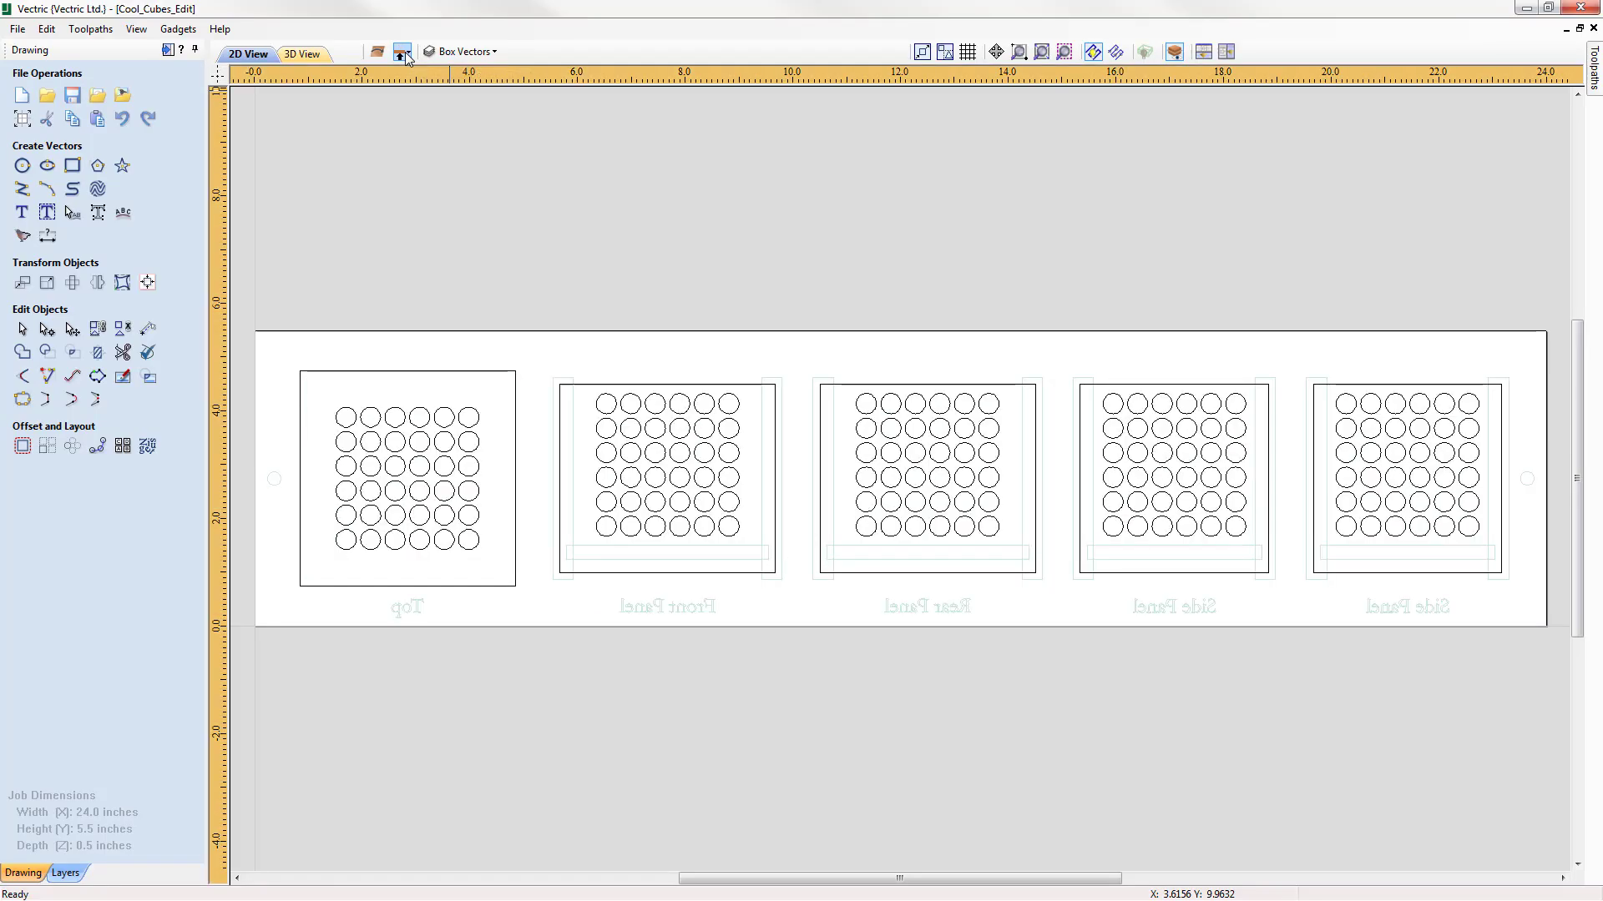
left_click(404, 54)
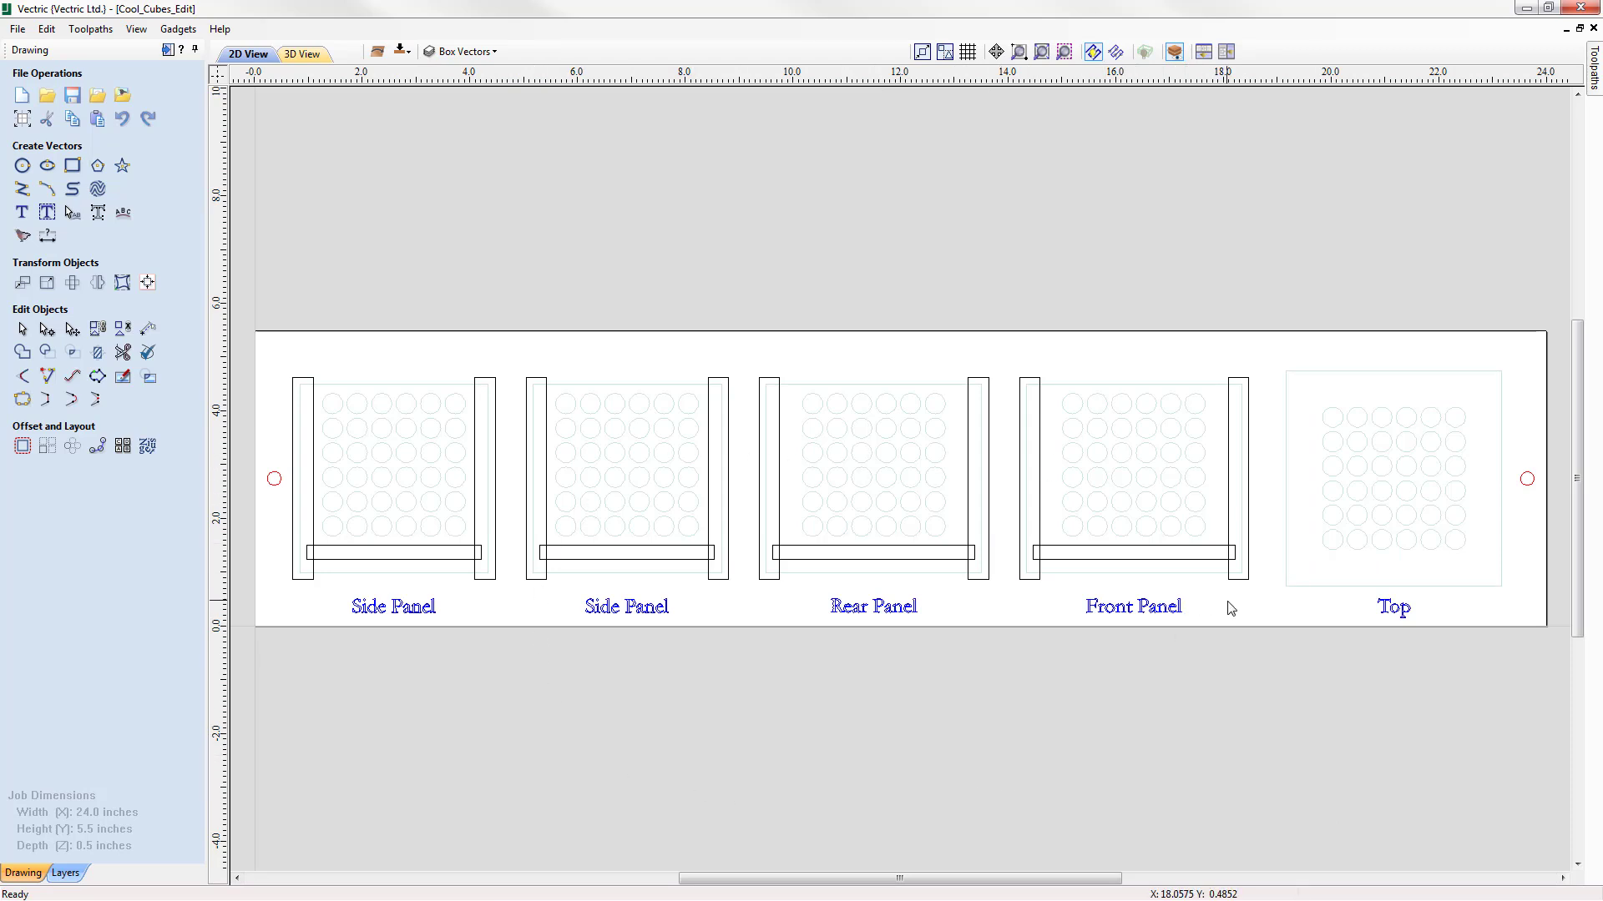
Step: Check which vectors belong to the top side: the panels' slot rectangles and the two dowel circles
left_click_drag(1266, 578, 283, 487)
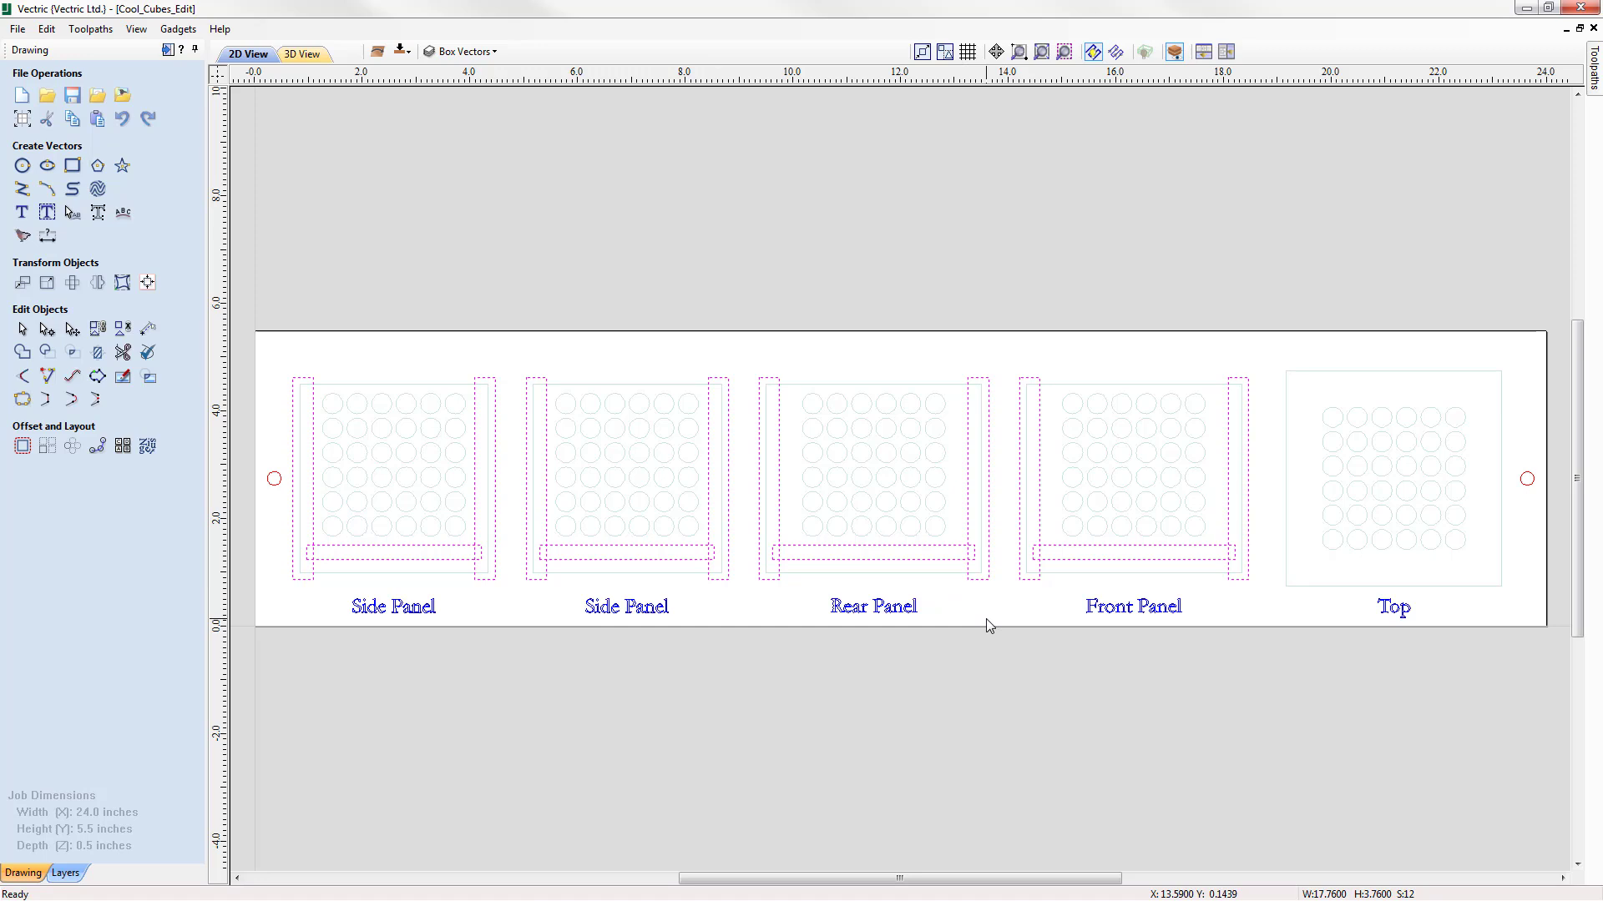
left_click(275, 484)
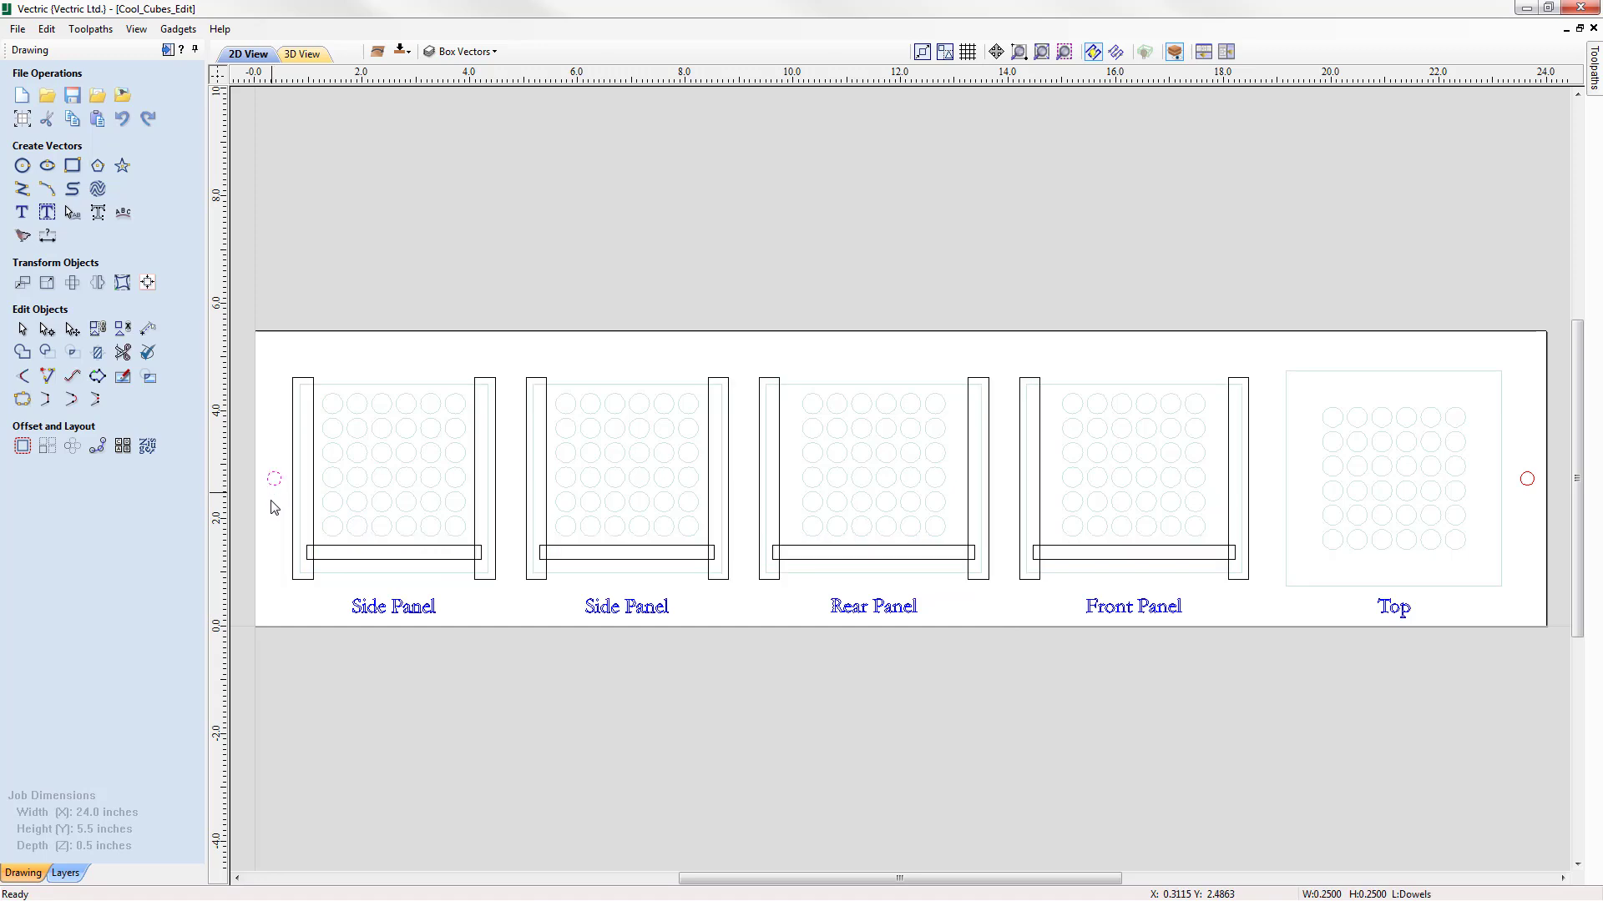
left_click(1524, 487)
left_click(467, 306)
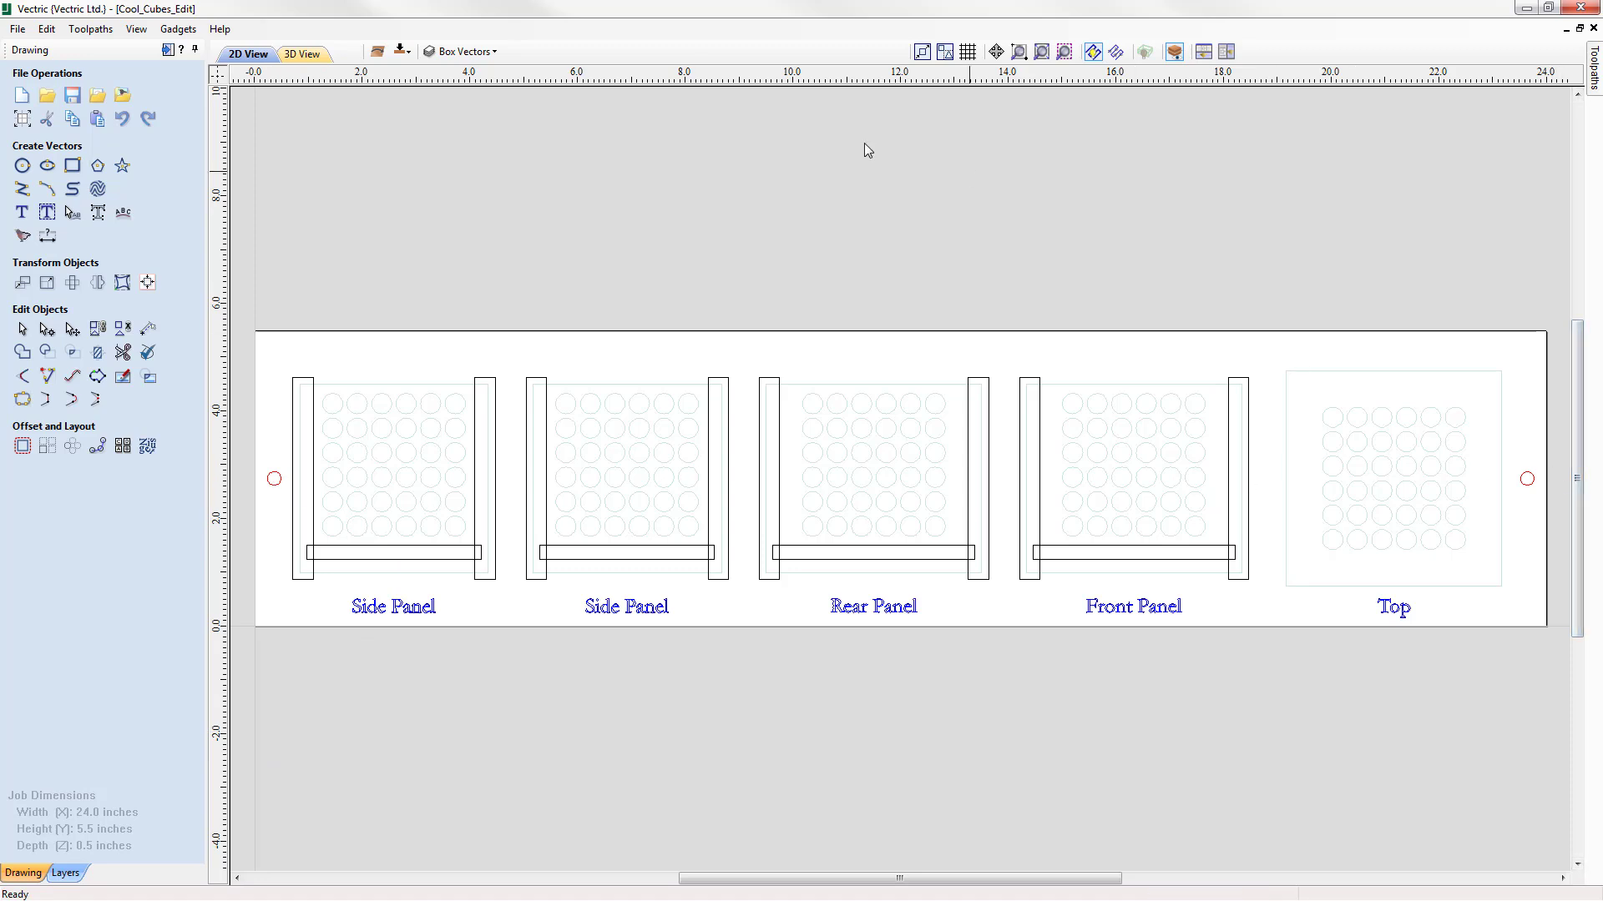
Step: Check the circle grids and panel outlines on the bottom side, and return to the top side
left_click(403, 54)
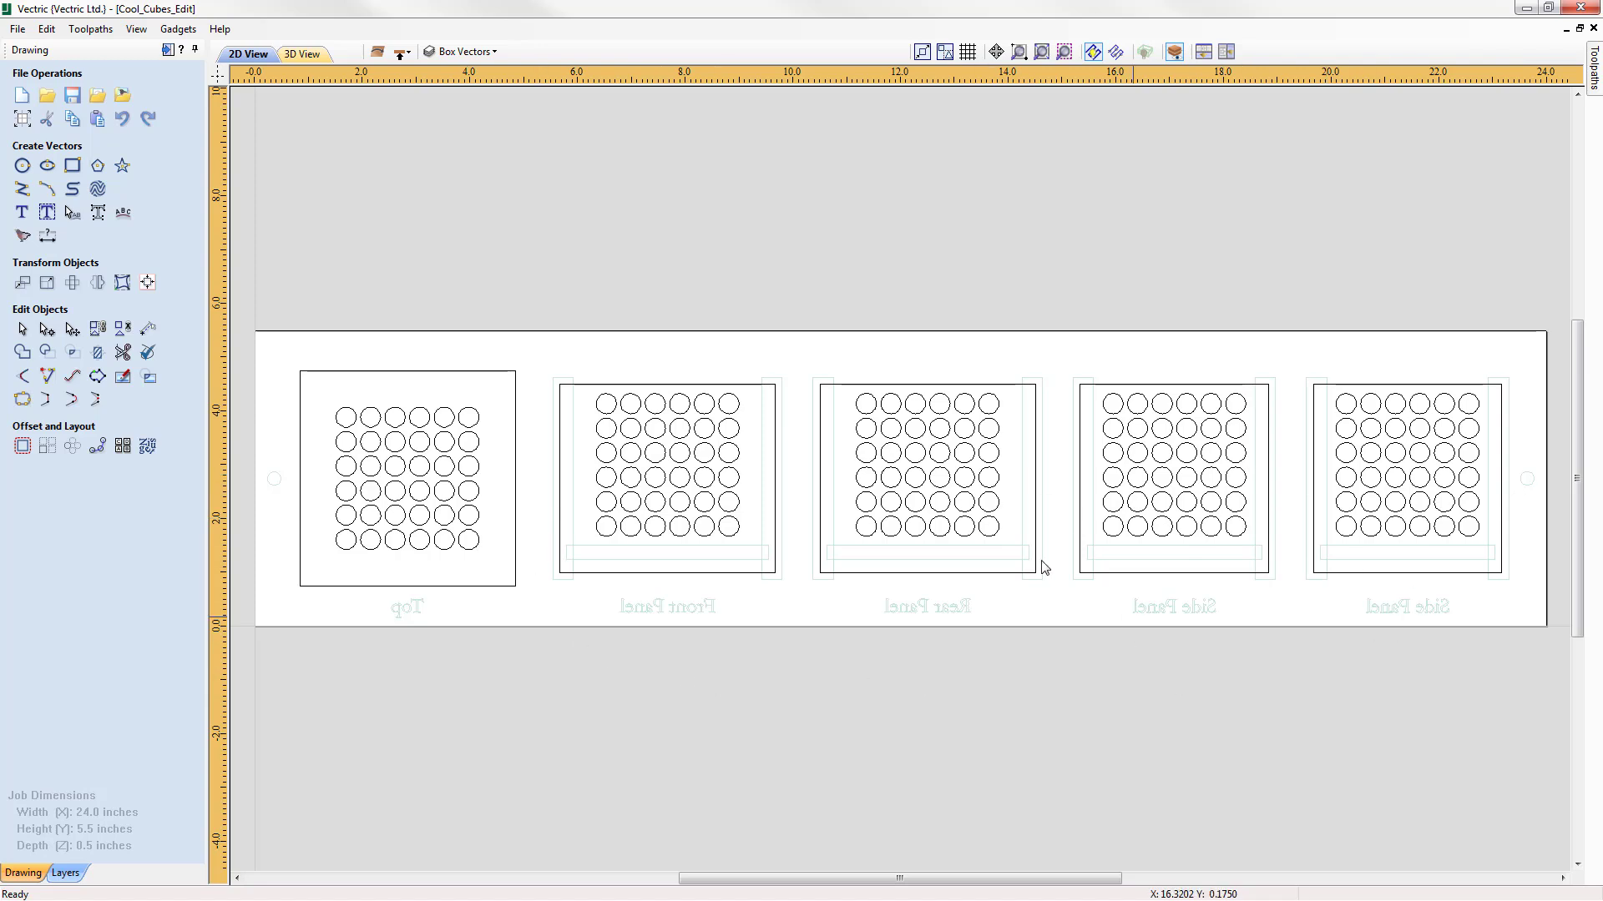
left_click_drag(498, 559, 334, 403)
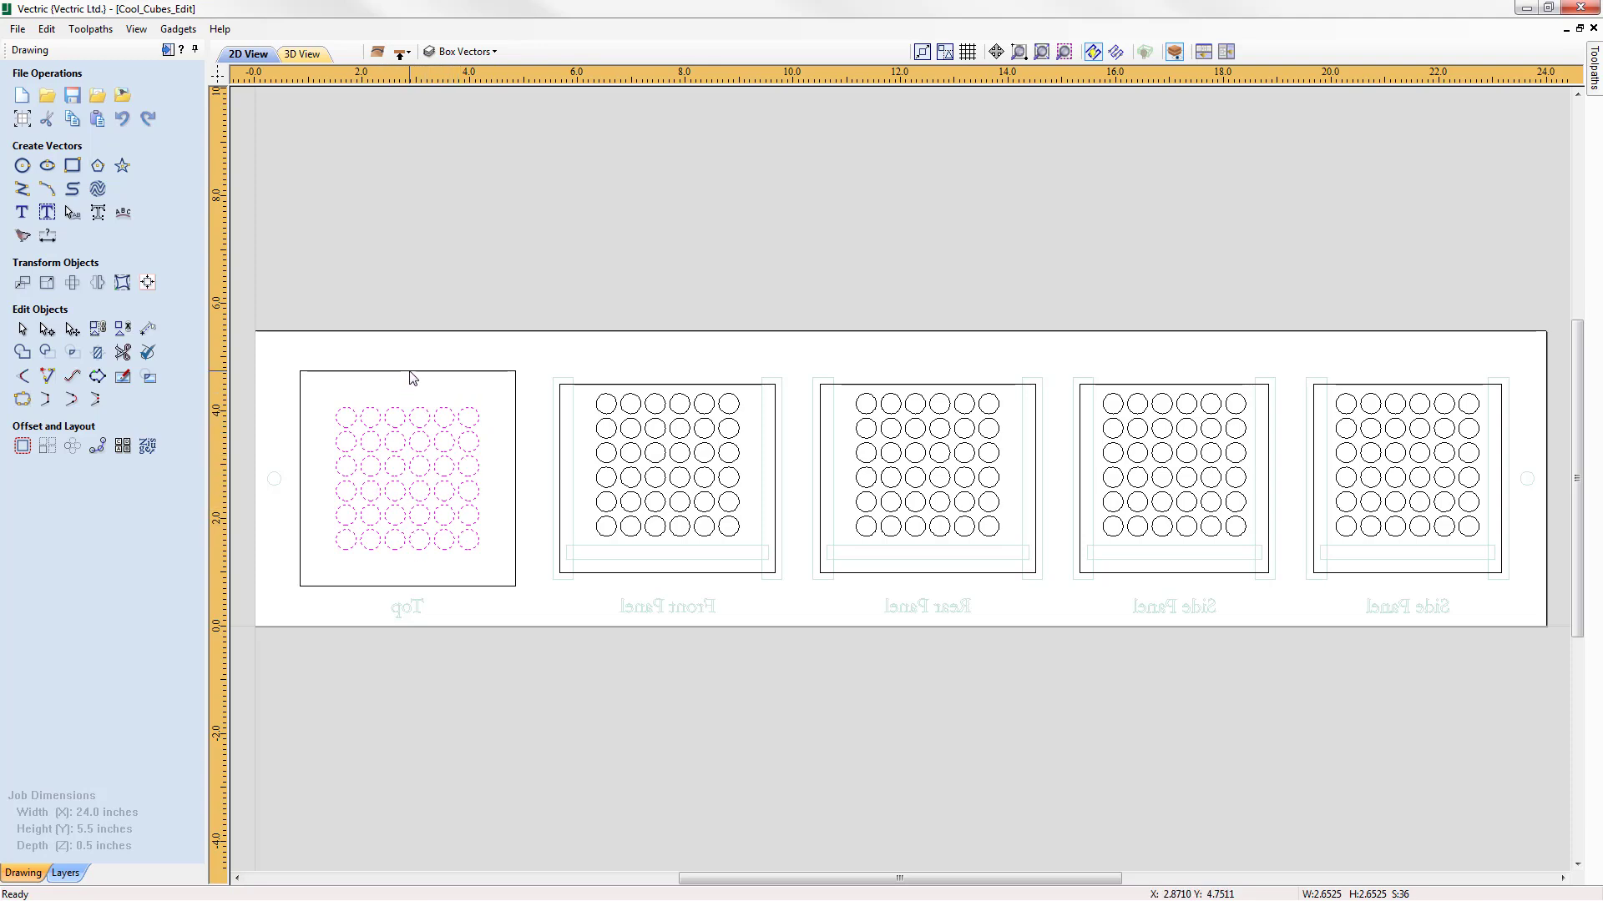
left_click(512, 377)
left_click(636, 388)
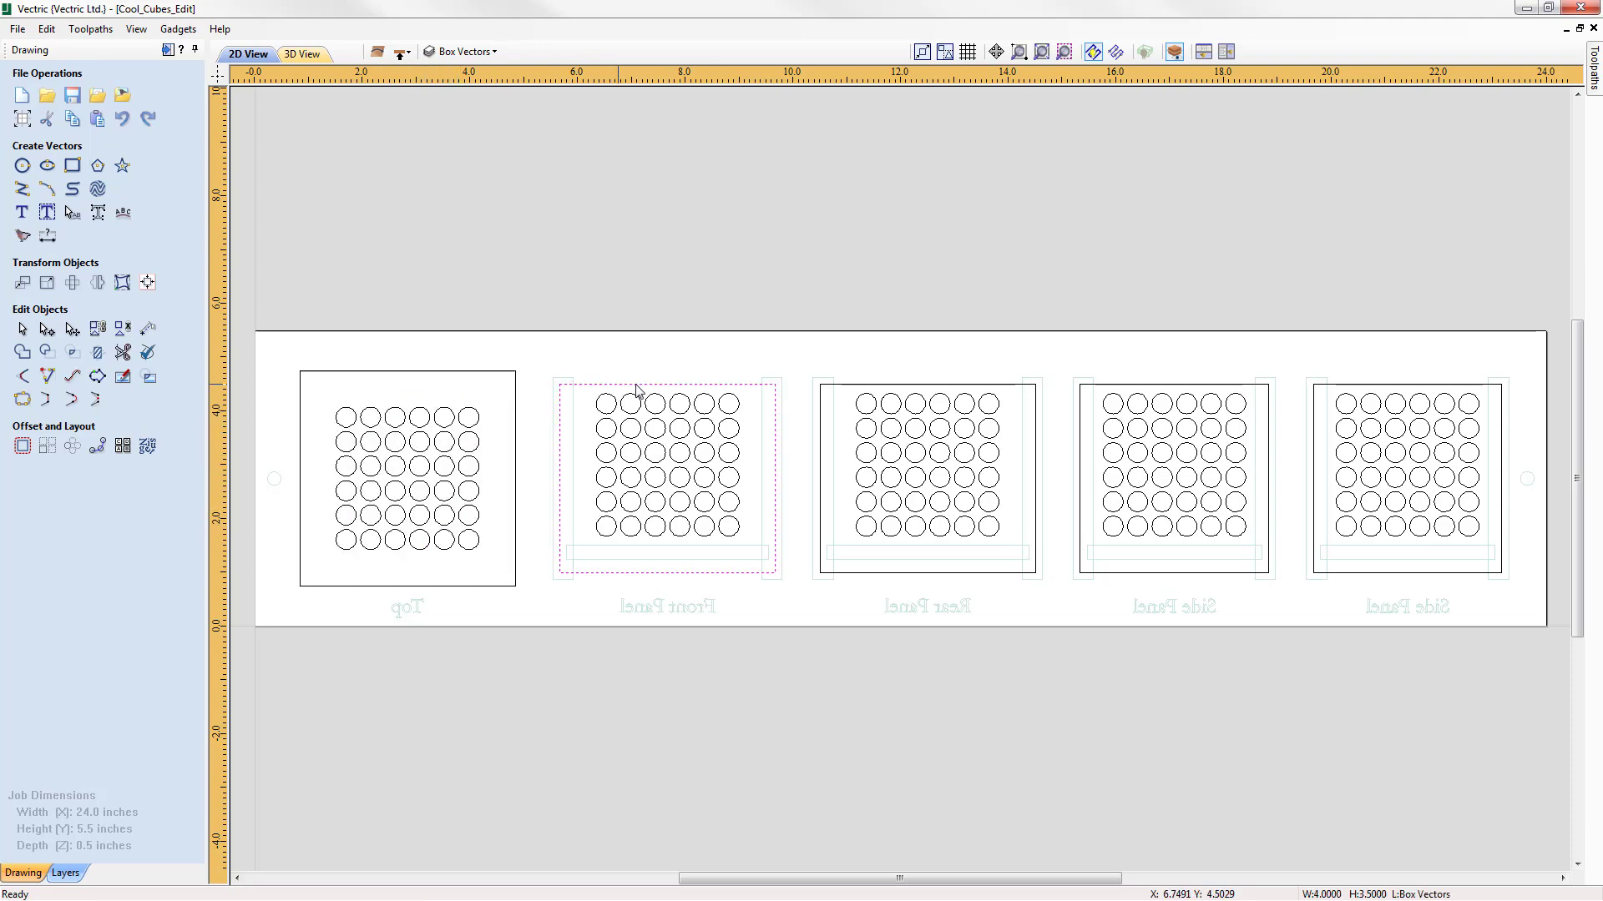
left_click(905, 385)
left_click(1137, 386)
left_click(1385, 385)
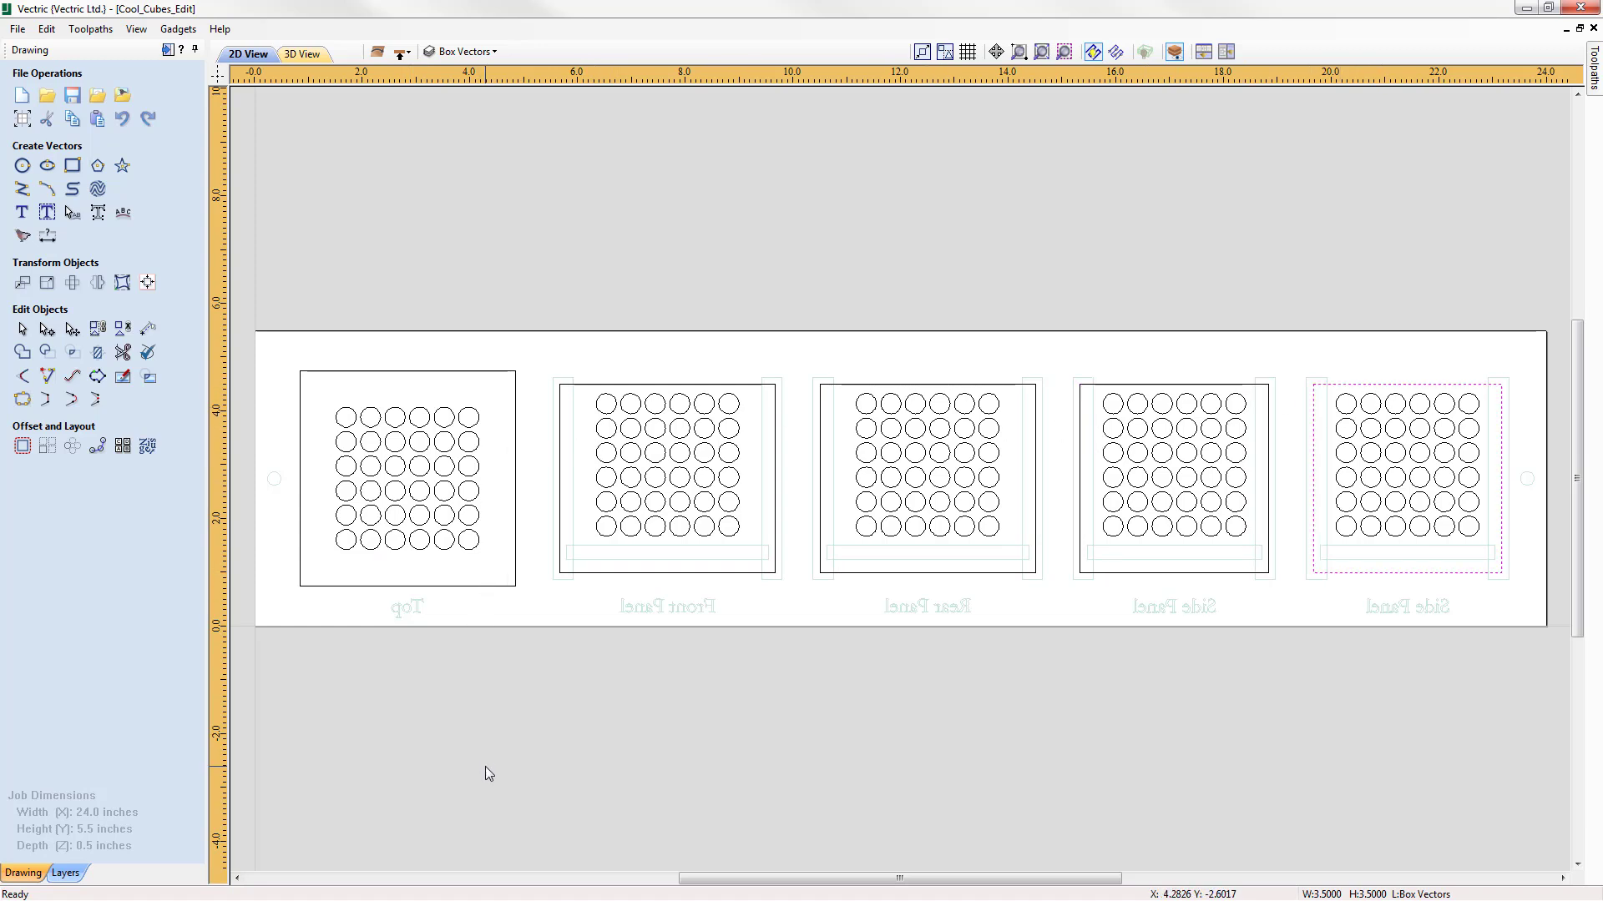
left_click(502, 823)
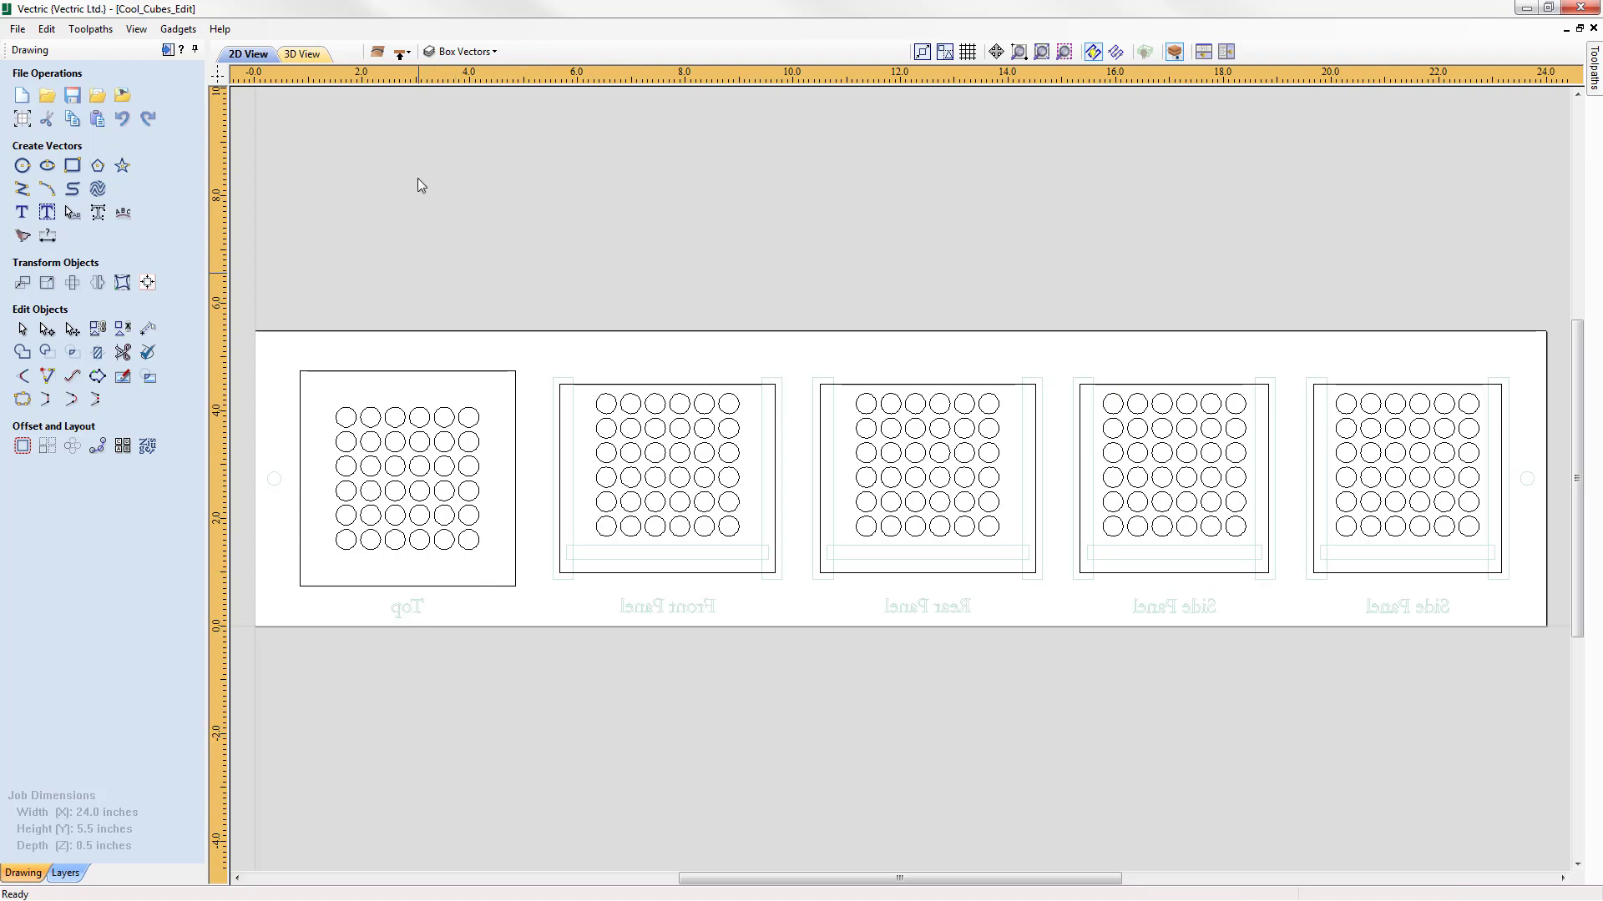
left_click(400, 53)
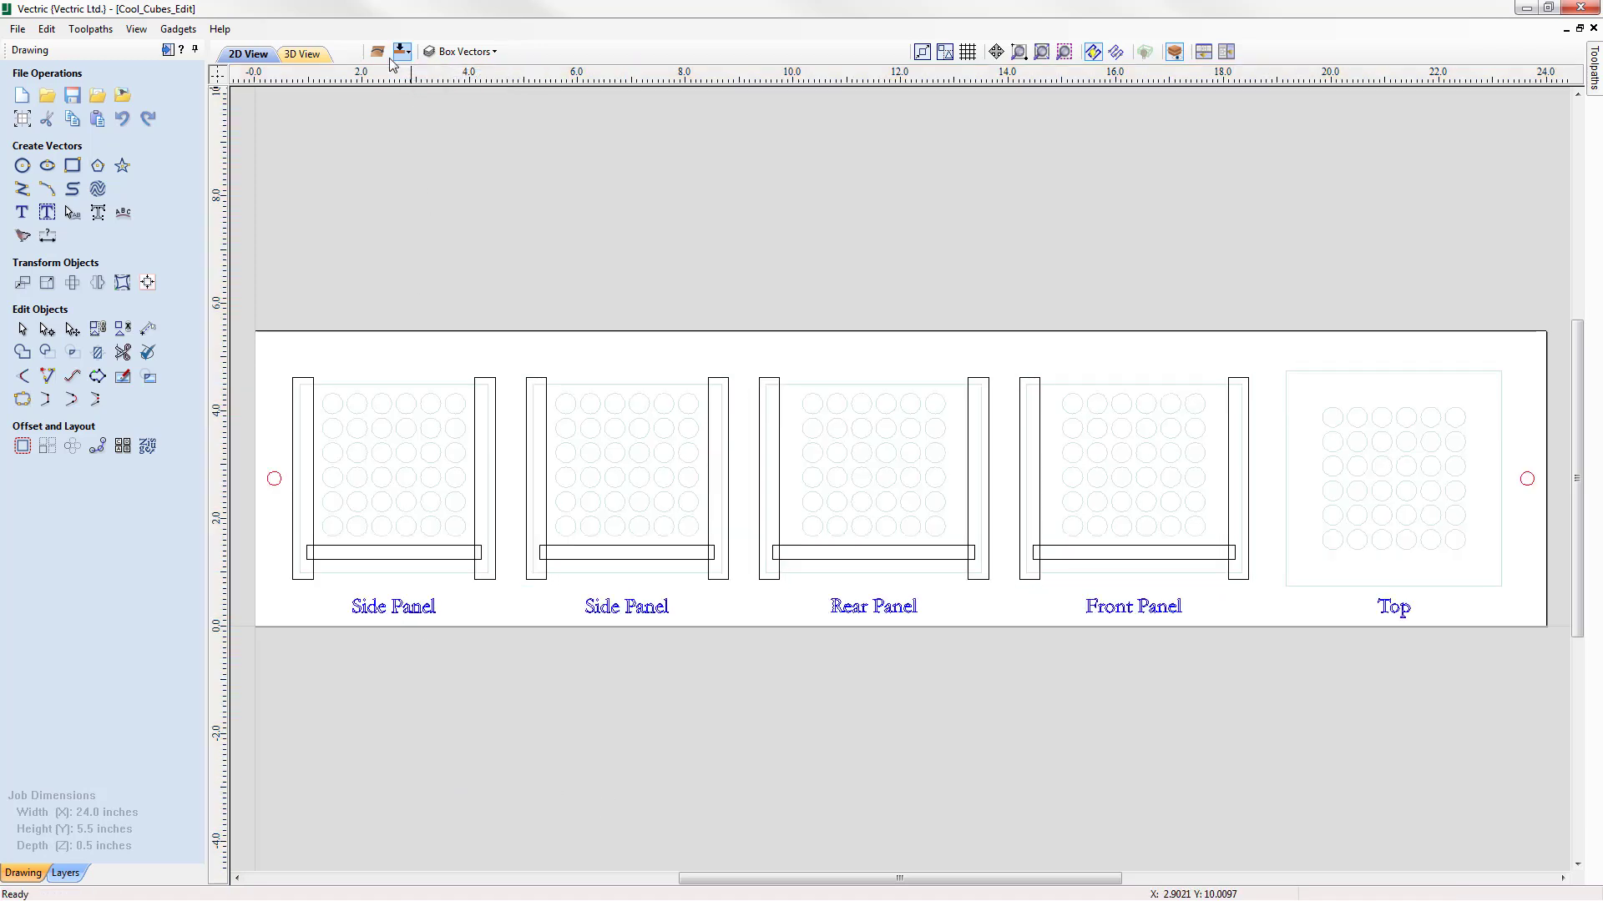
Step: Switch to the toolpath layout and accept the top side's material setup with its existing settings
left_click(167, 52)
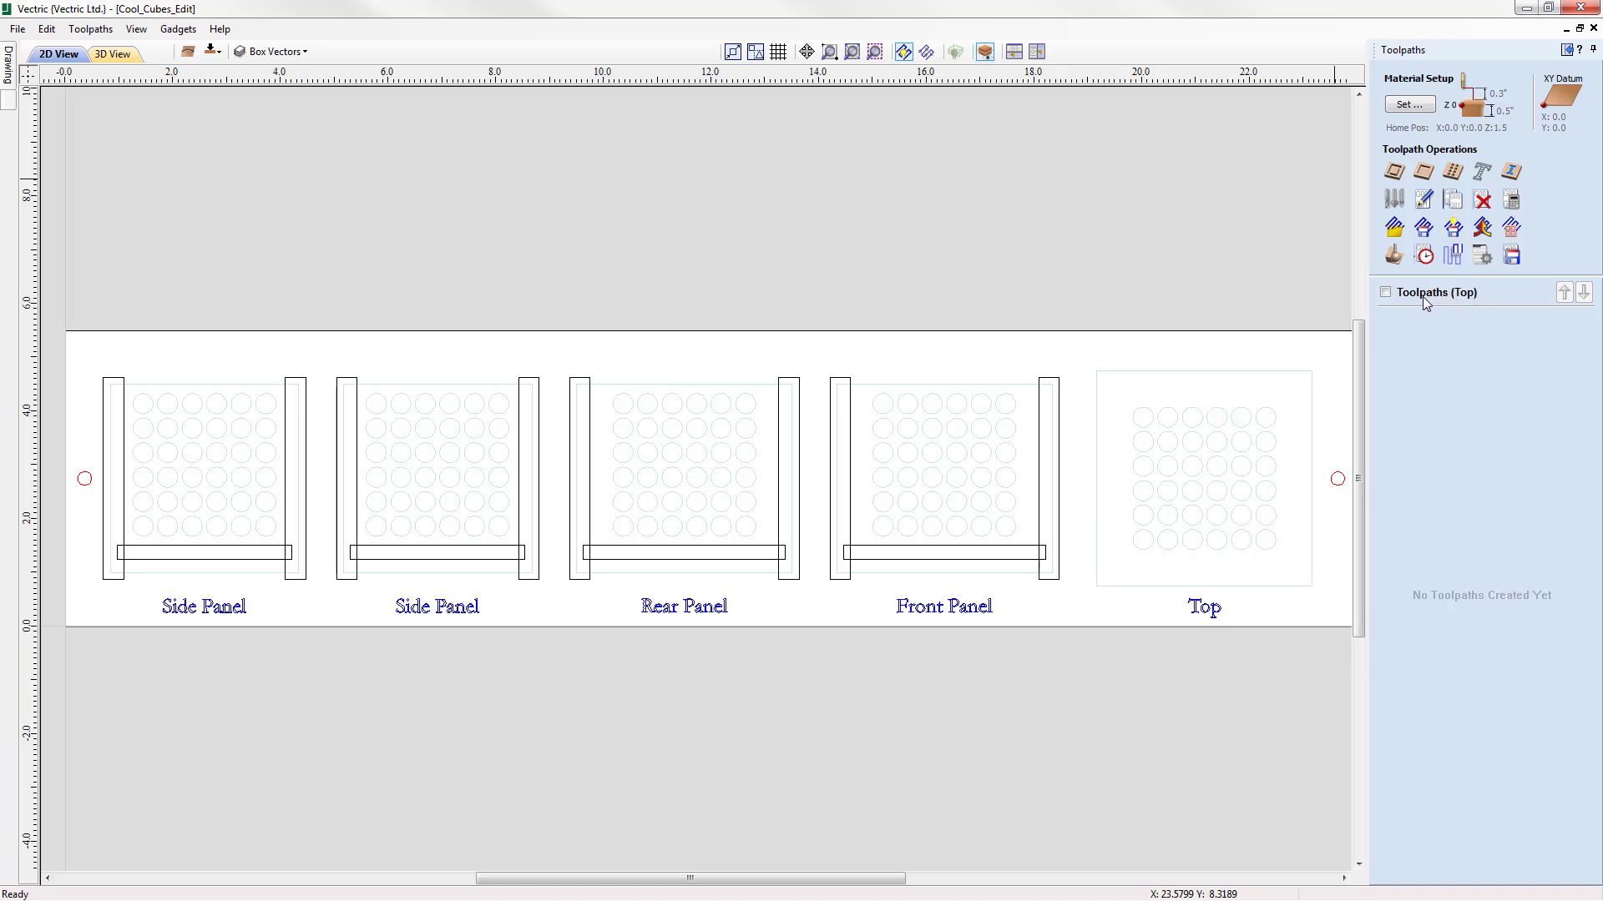
left_click(1408, 106)
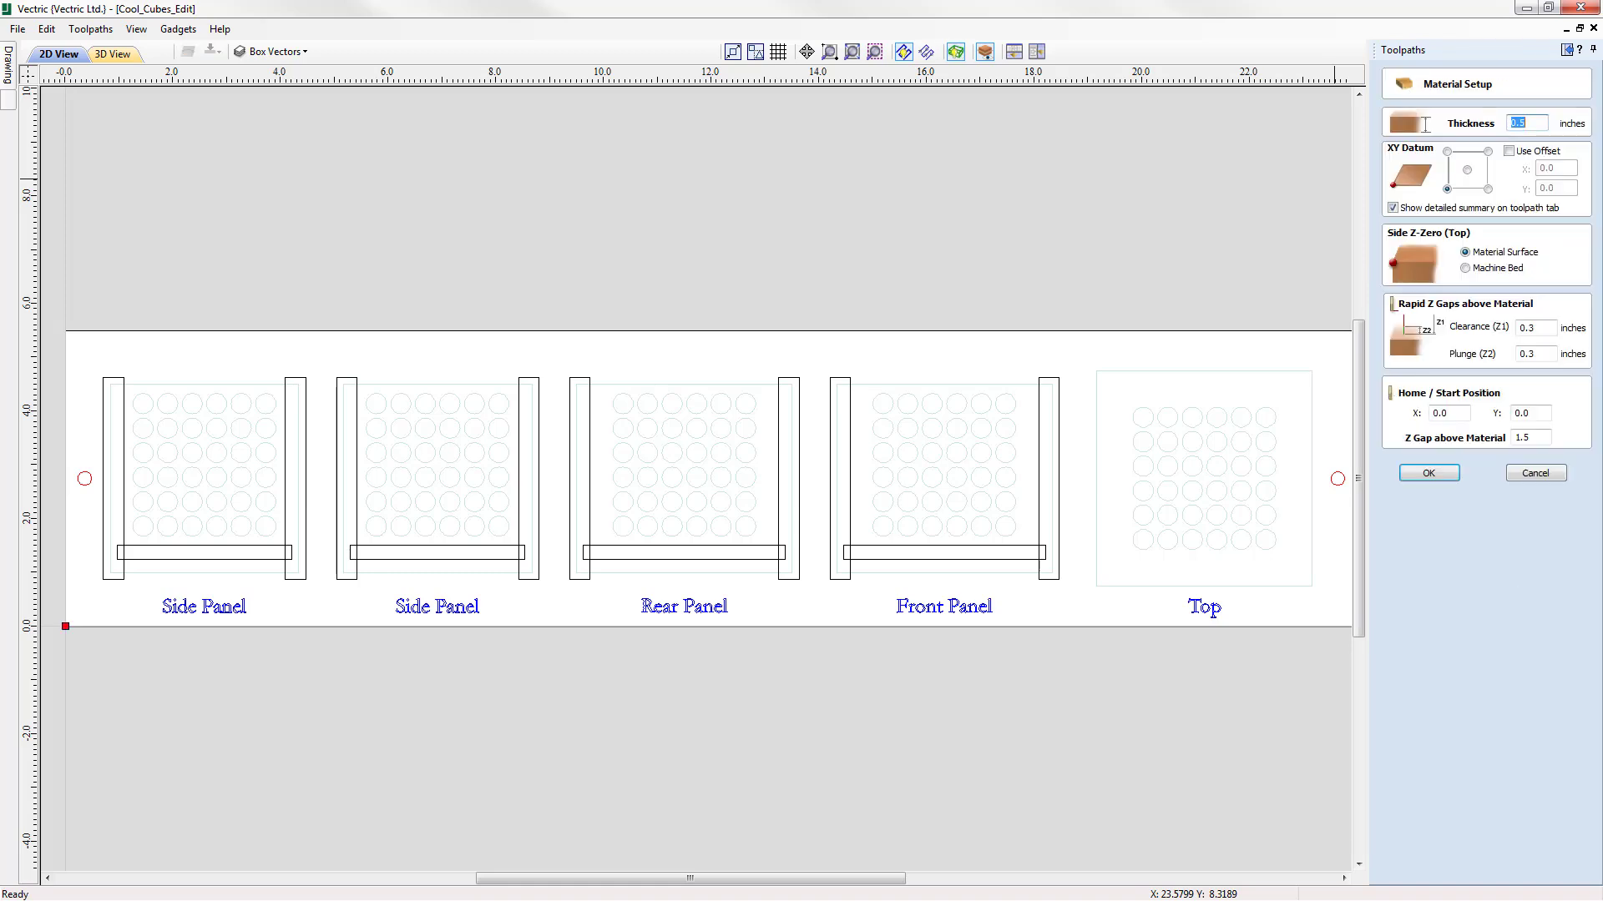
left_click(1524, 124)
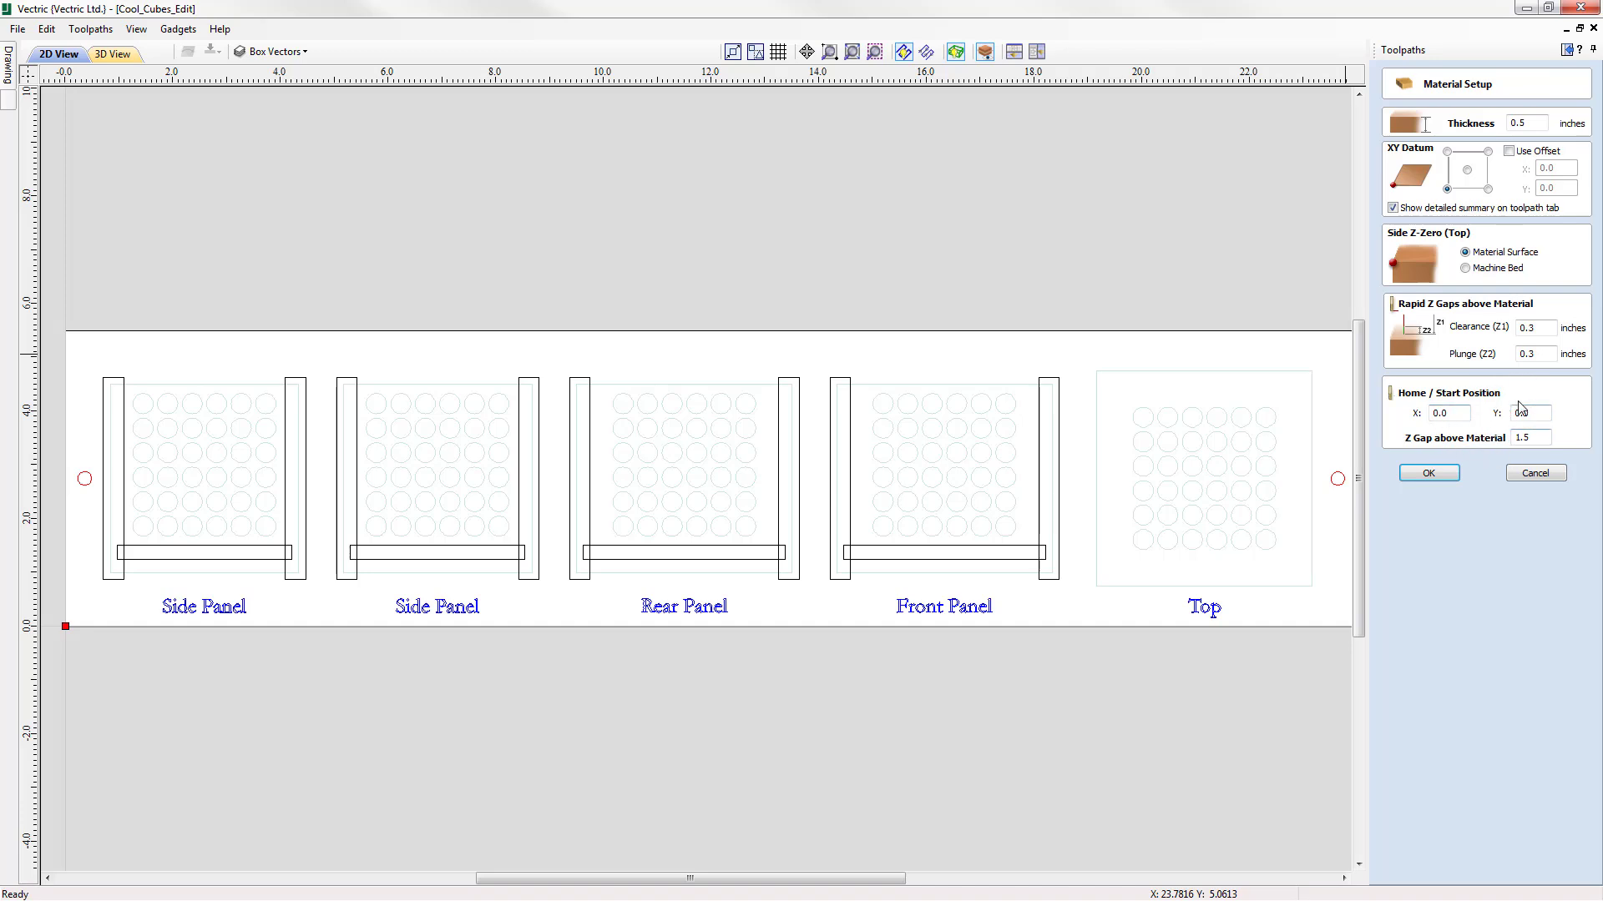
left_click(1428, 473)
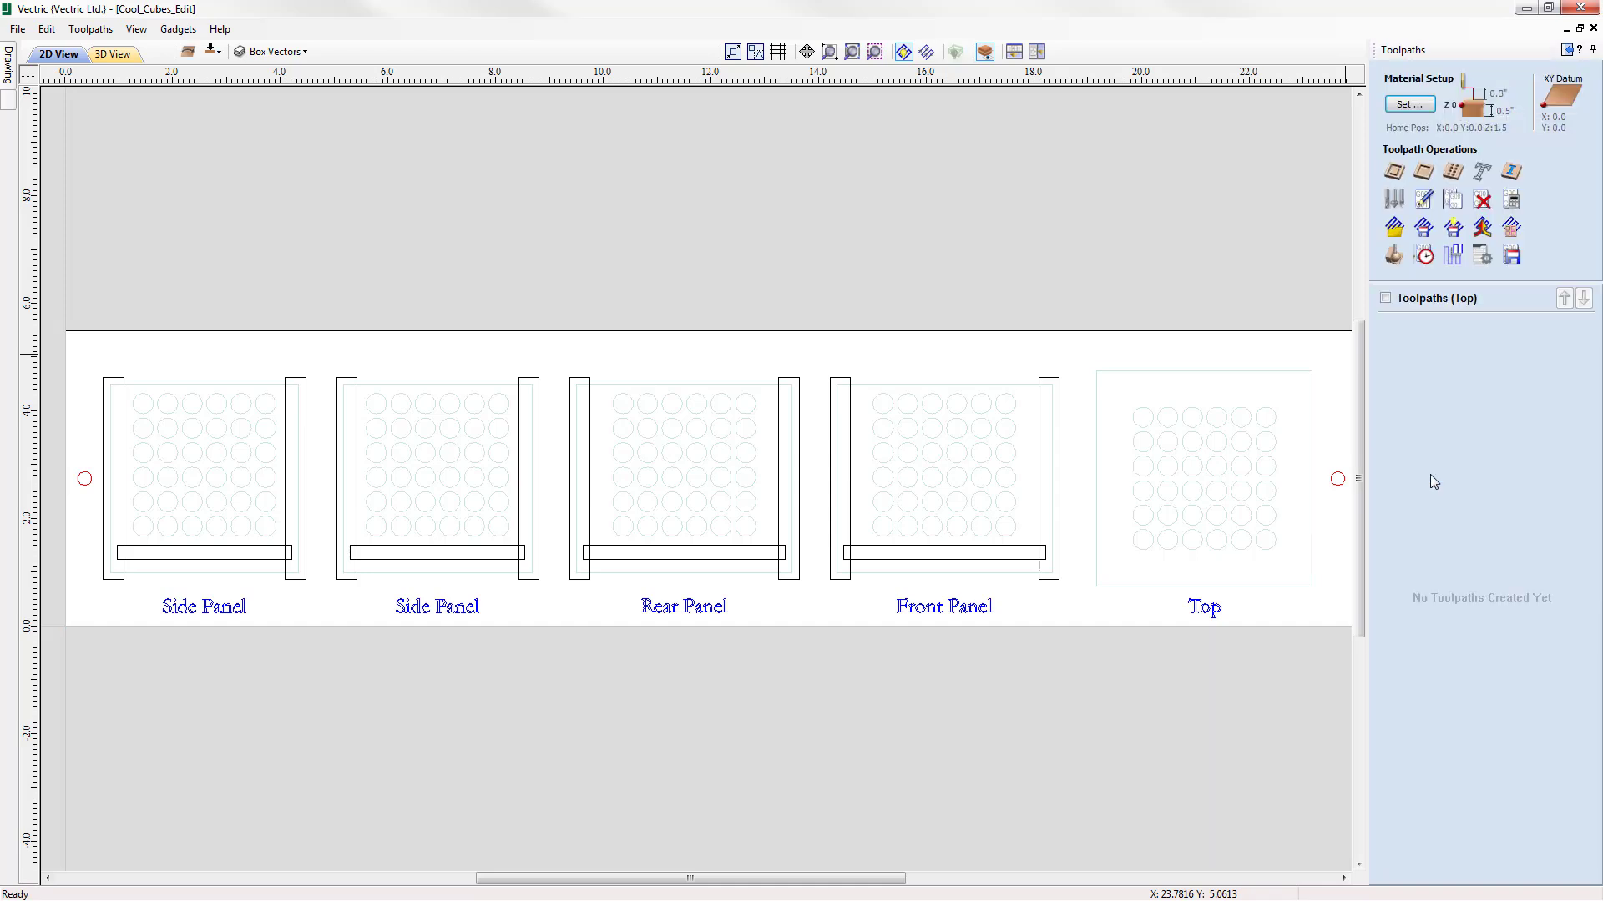
Step: Start a Pocket toolpath on the horizontal slot rectangles of the four labelled side, rear and front panels, with a cut depth of 0.125 inches
left_click(219, 553)
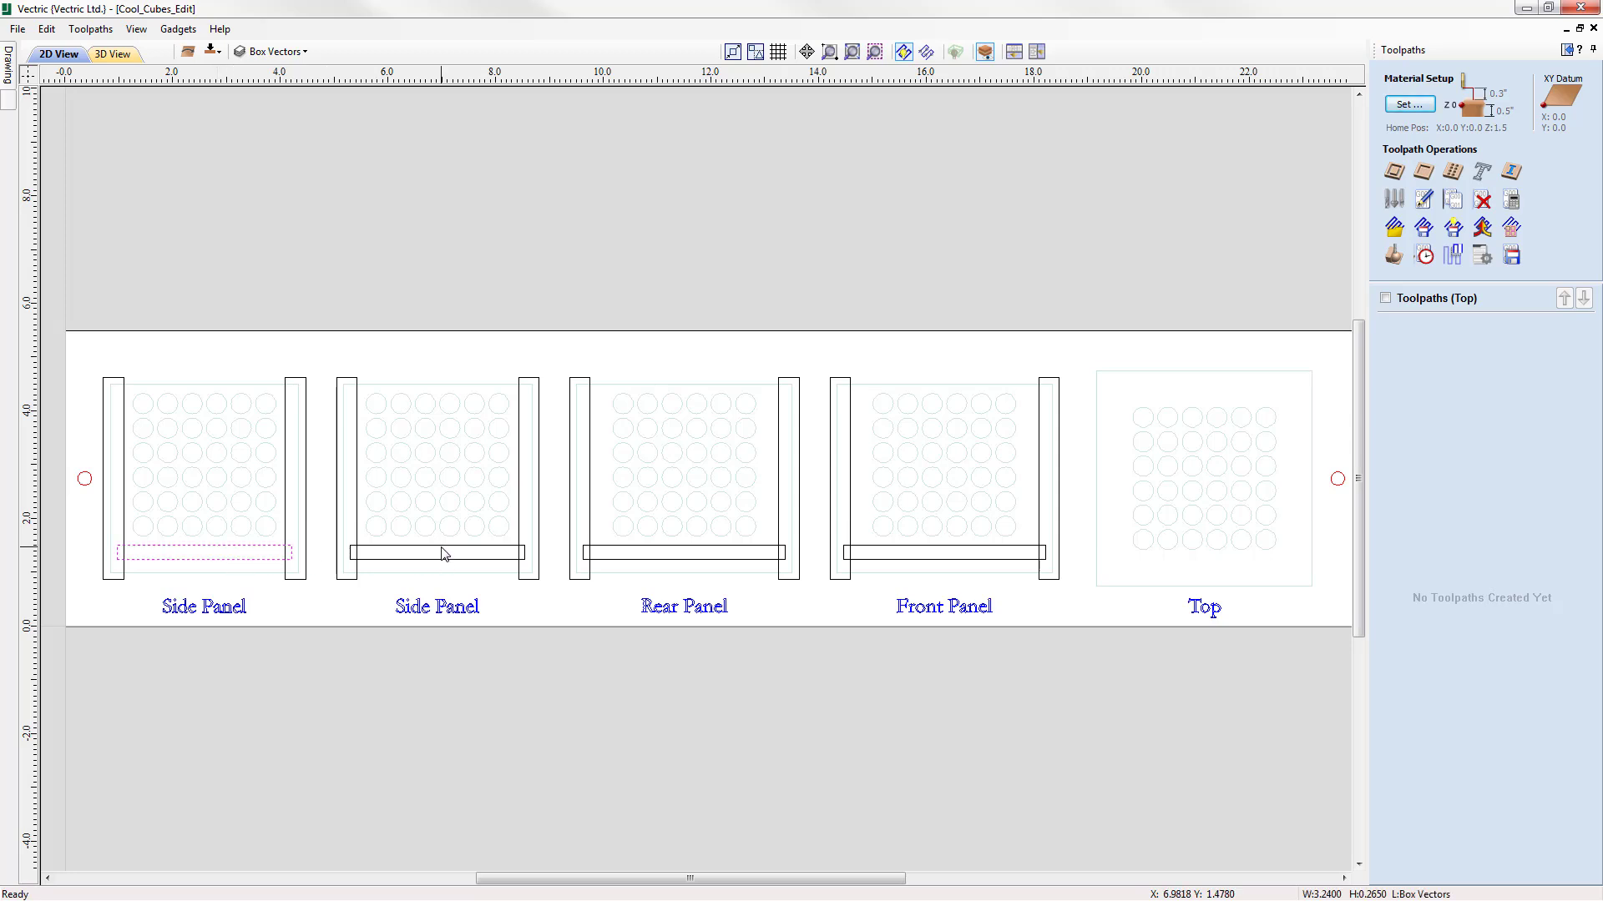
left_click(443, 553, "shift")
left_click(664, 552, "shift")
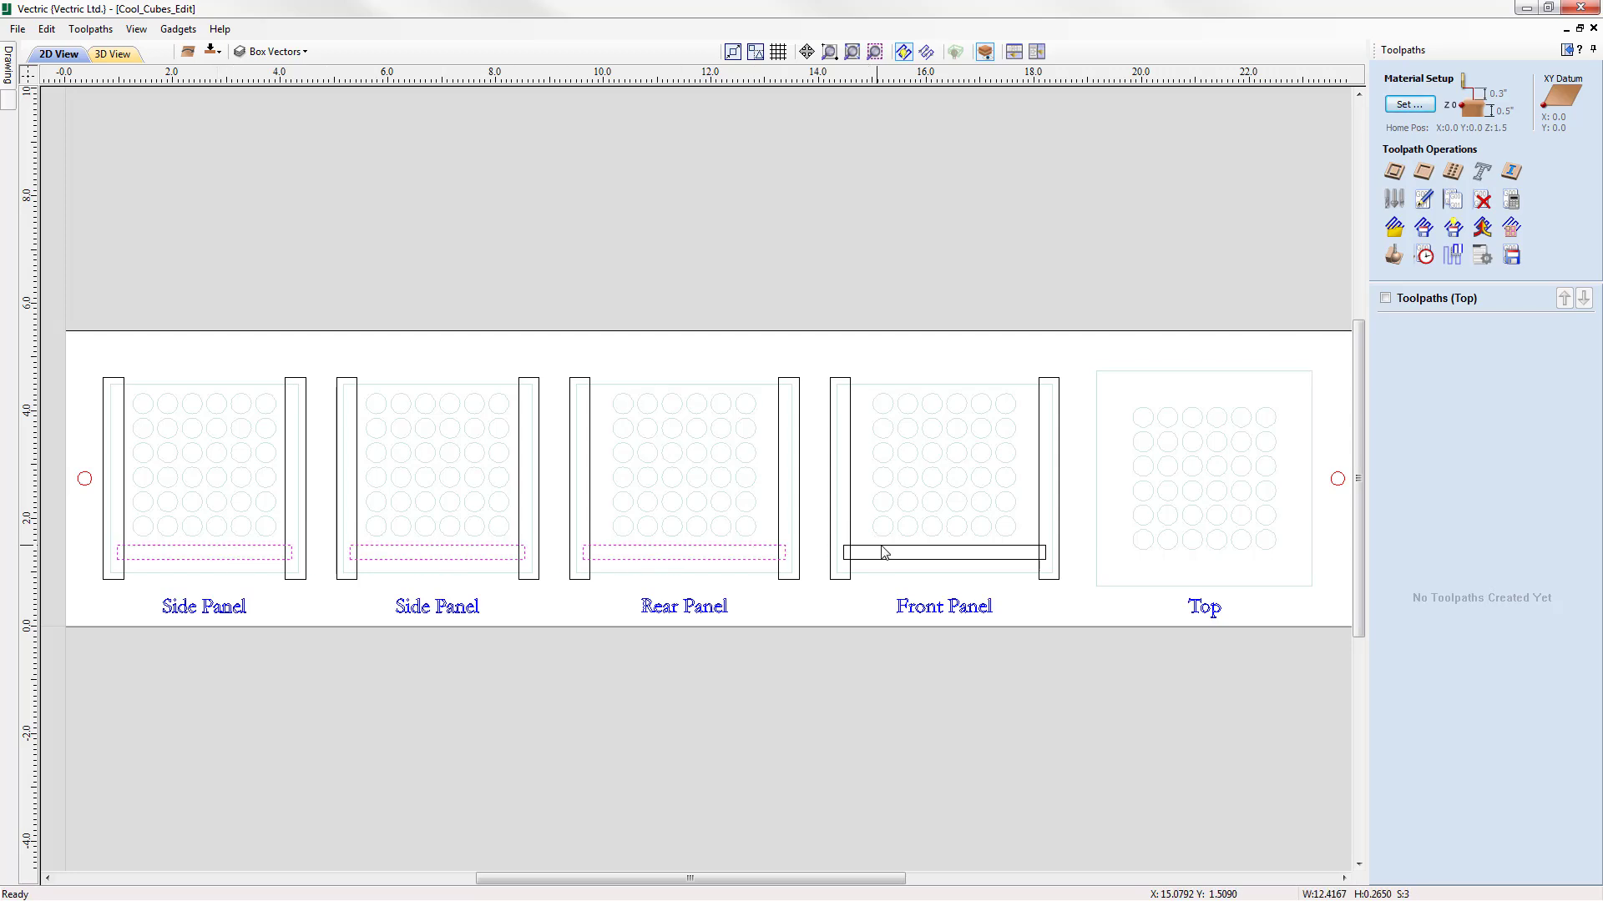
left_click(885, 552, "shift")
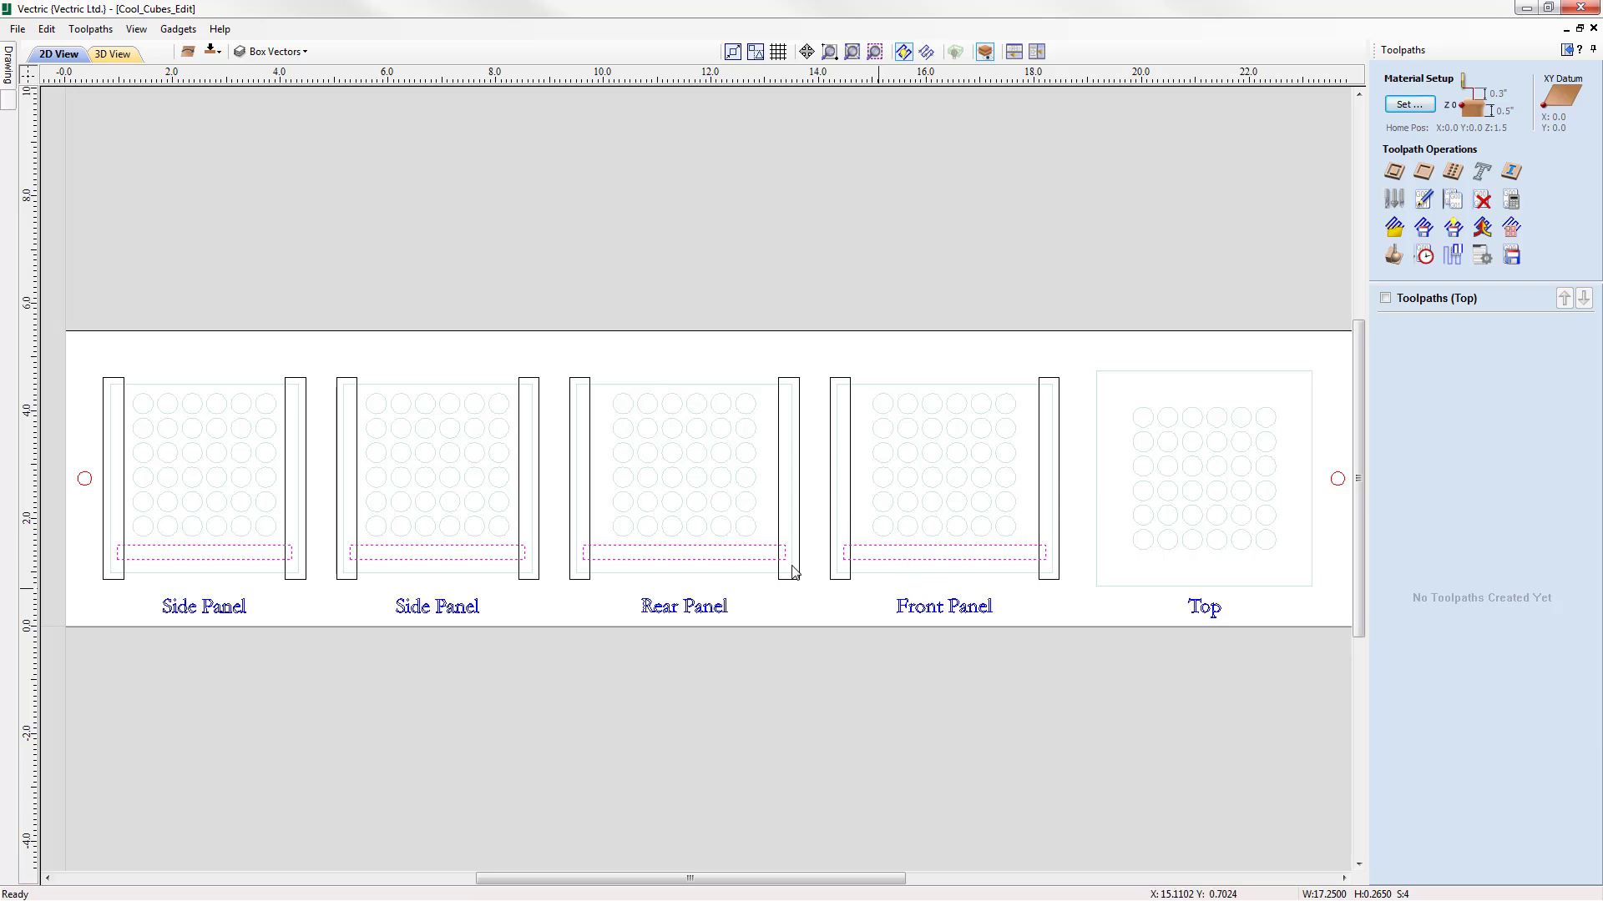
left_click(1424, 172)
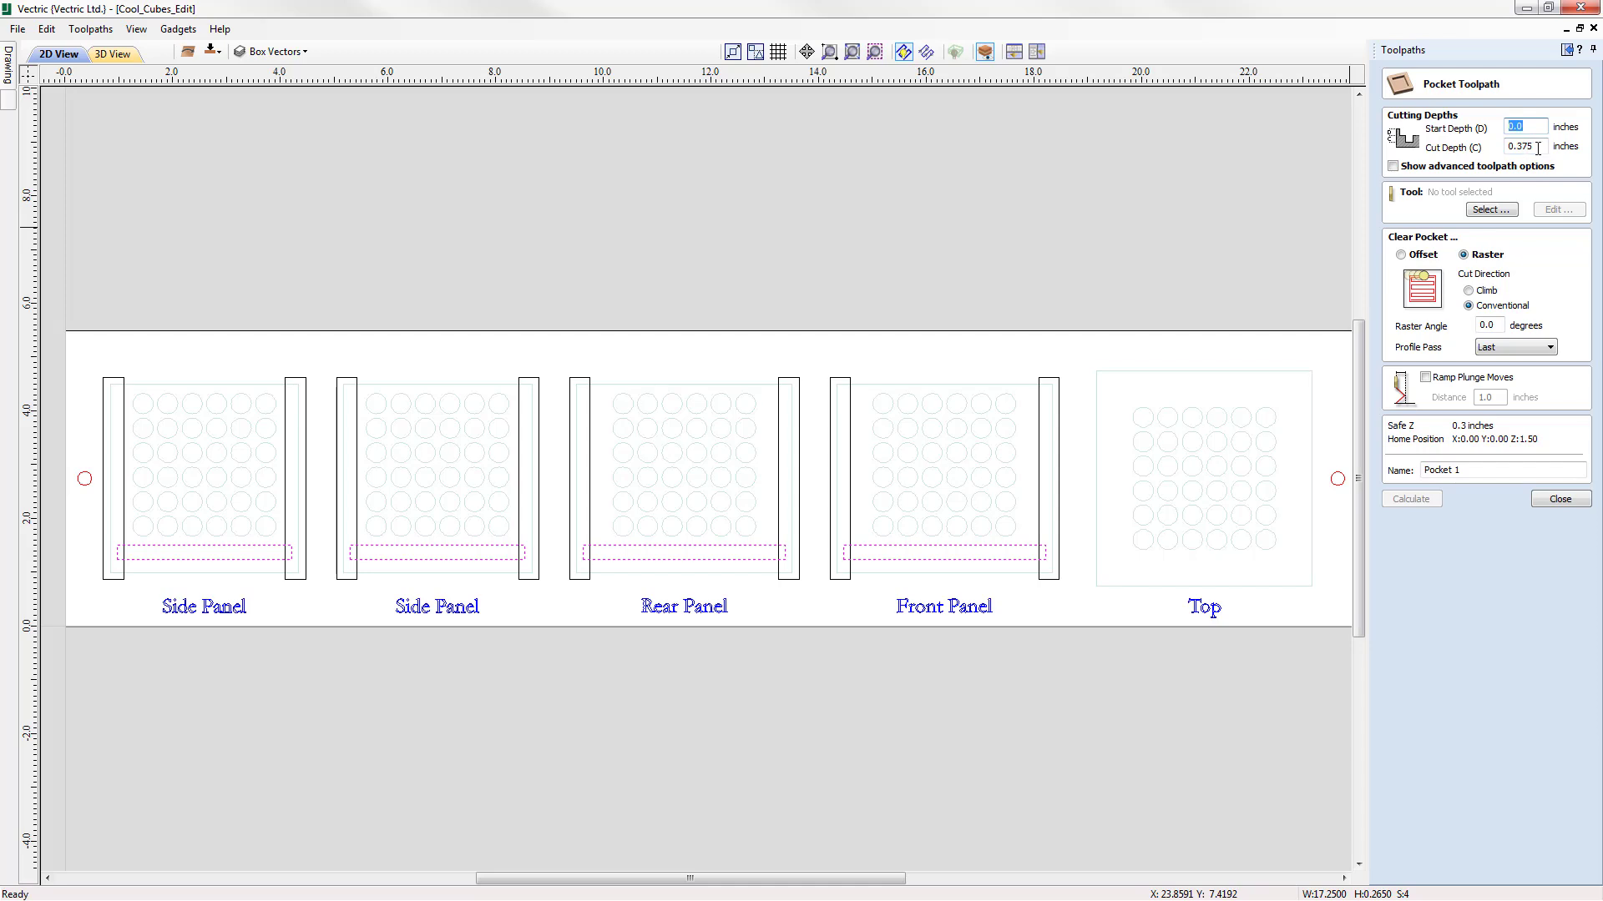
left_click_drag(1517, 148, 1542, 148)
Step: Assign the imperial End Mill (1/4") to the pocket toolpath and calculate it, keeping the raster settings and default name
left_click(1490, 214)
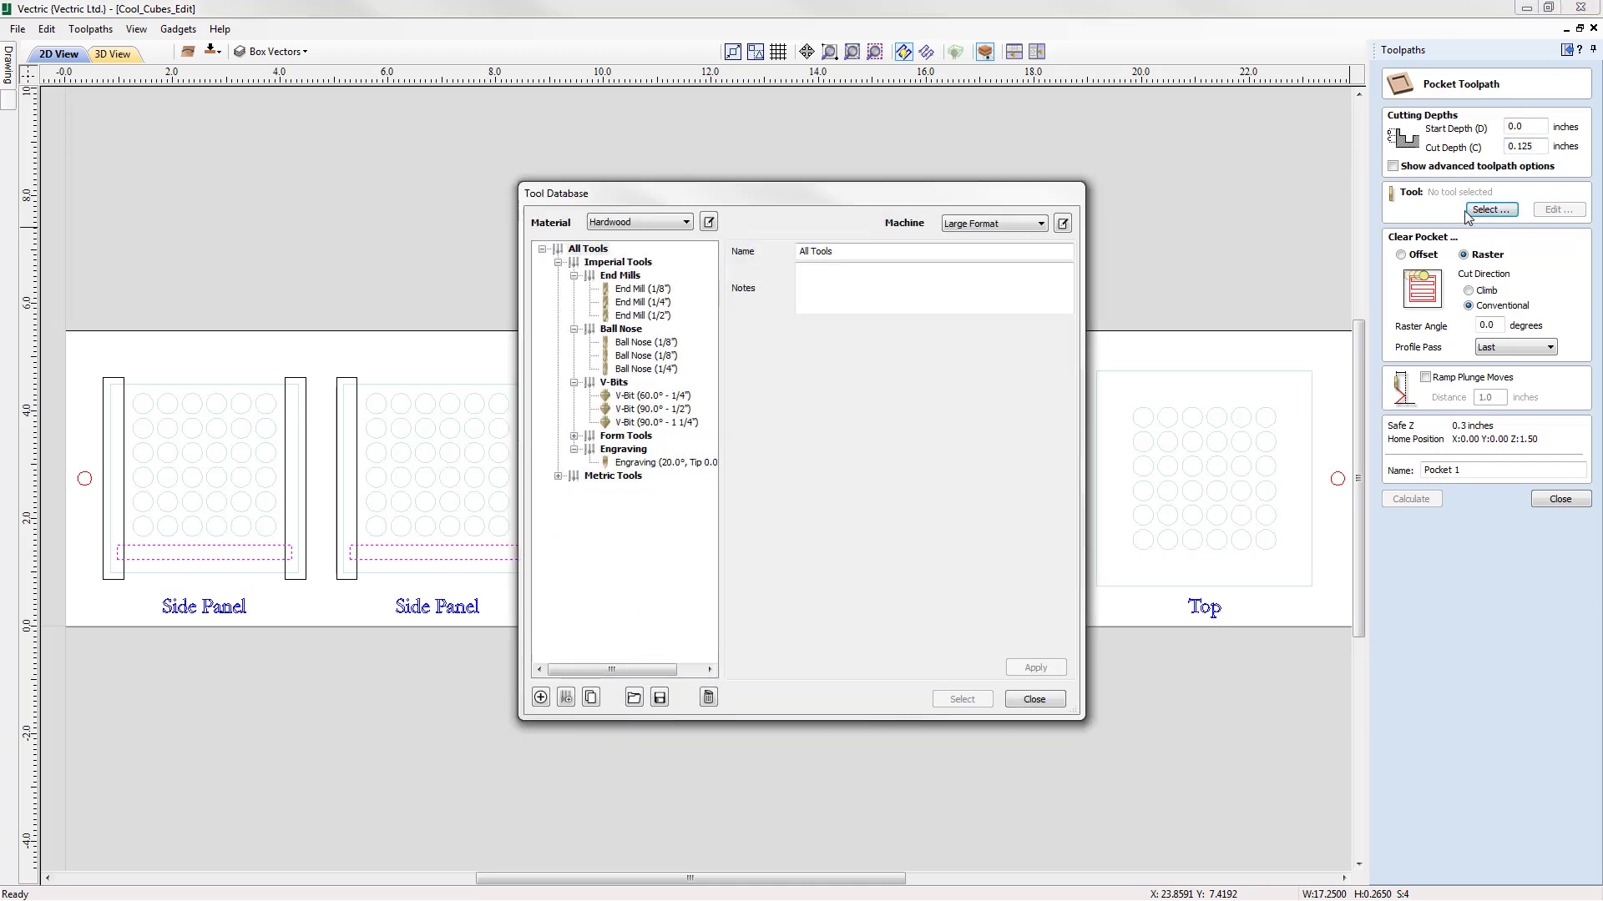
left_click(641, 305)
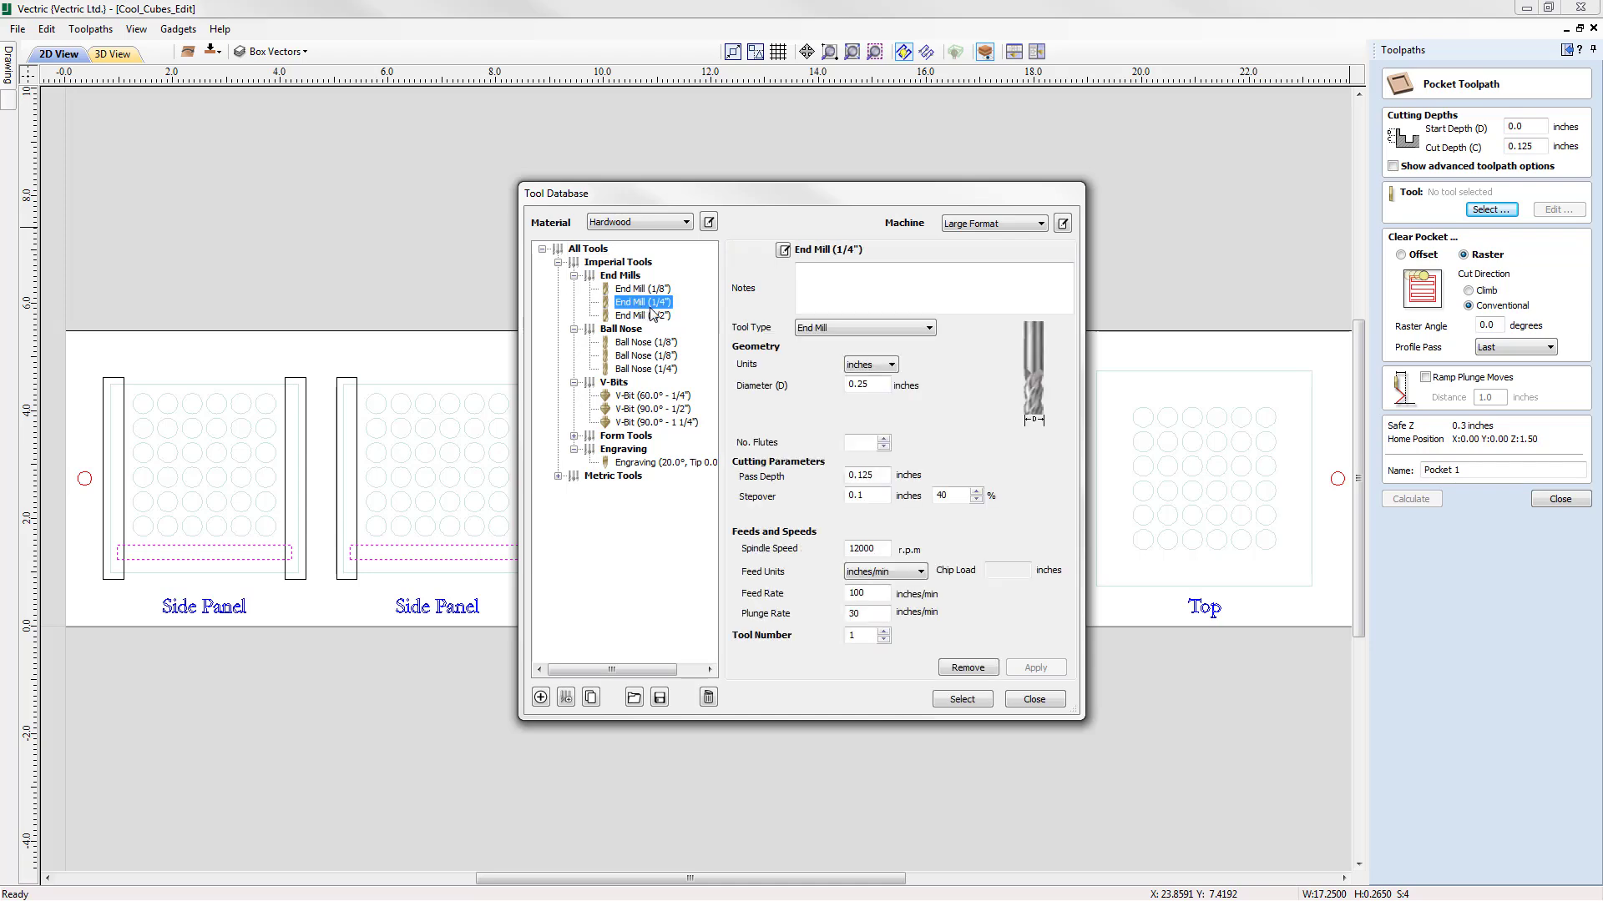
left_click(962, 700)
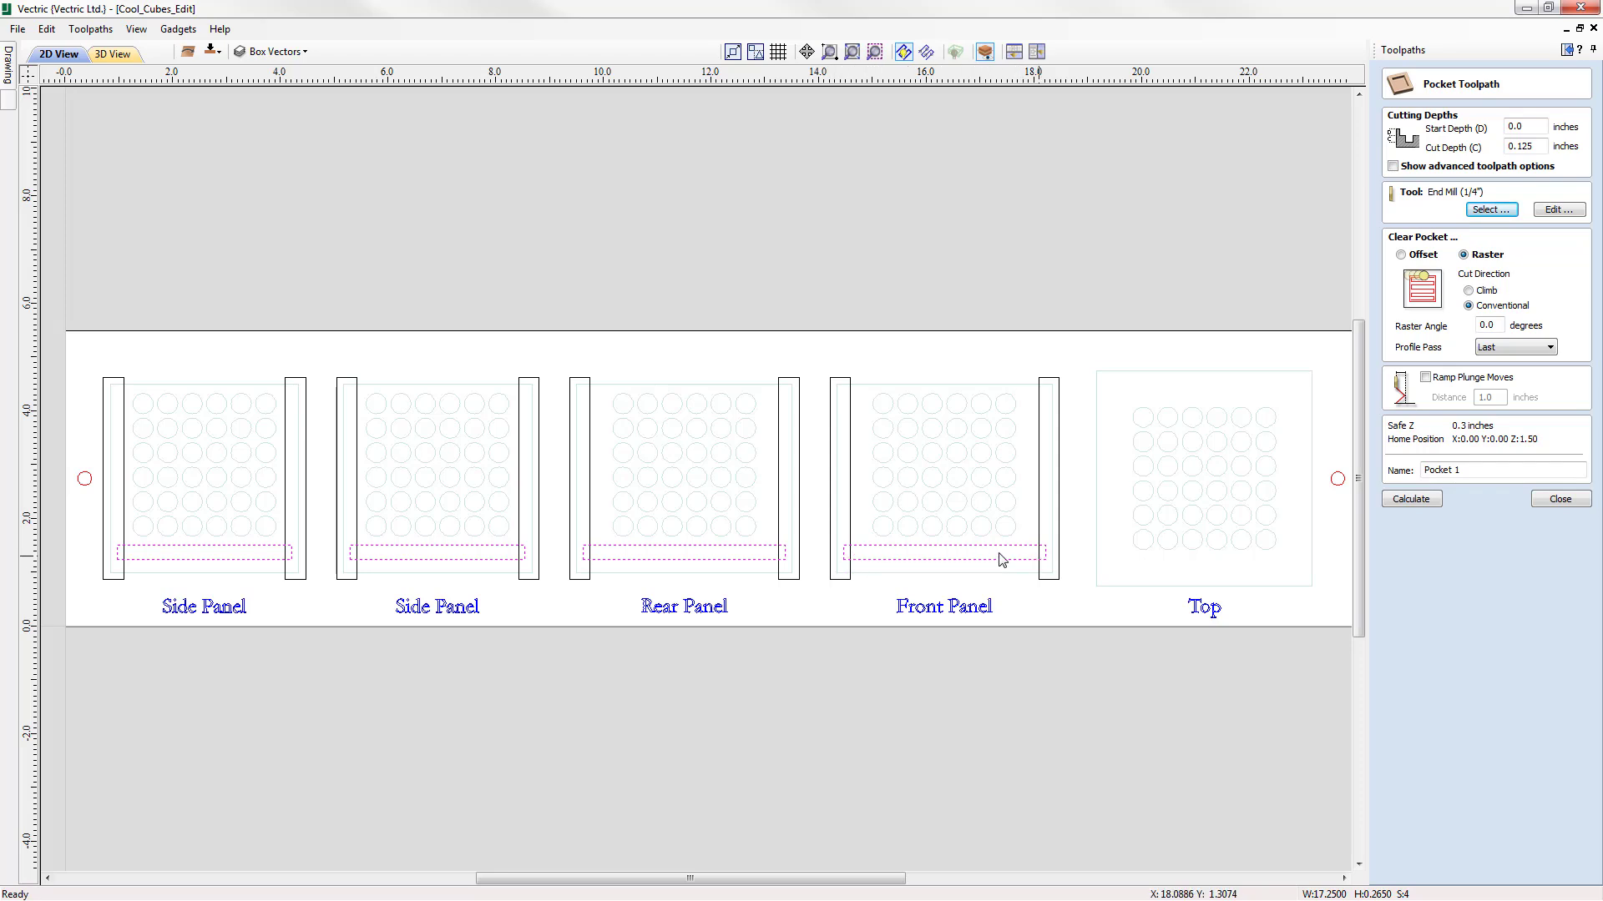
left_click(1499, 325)
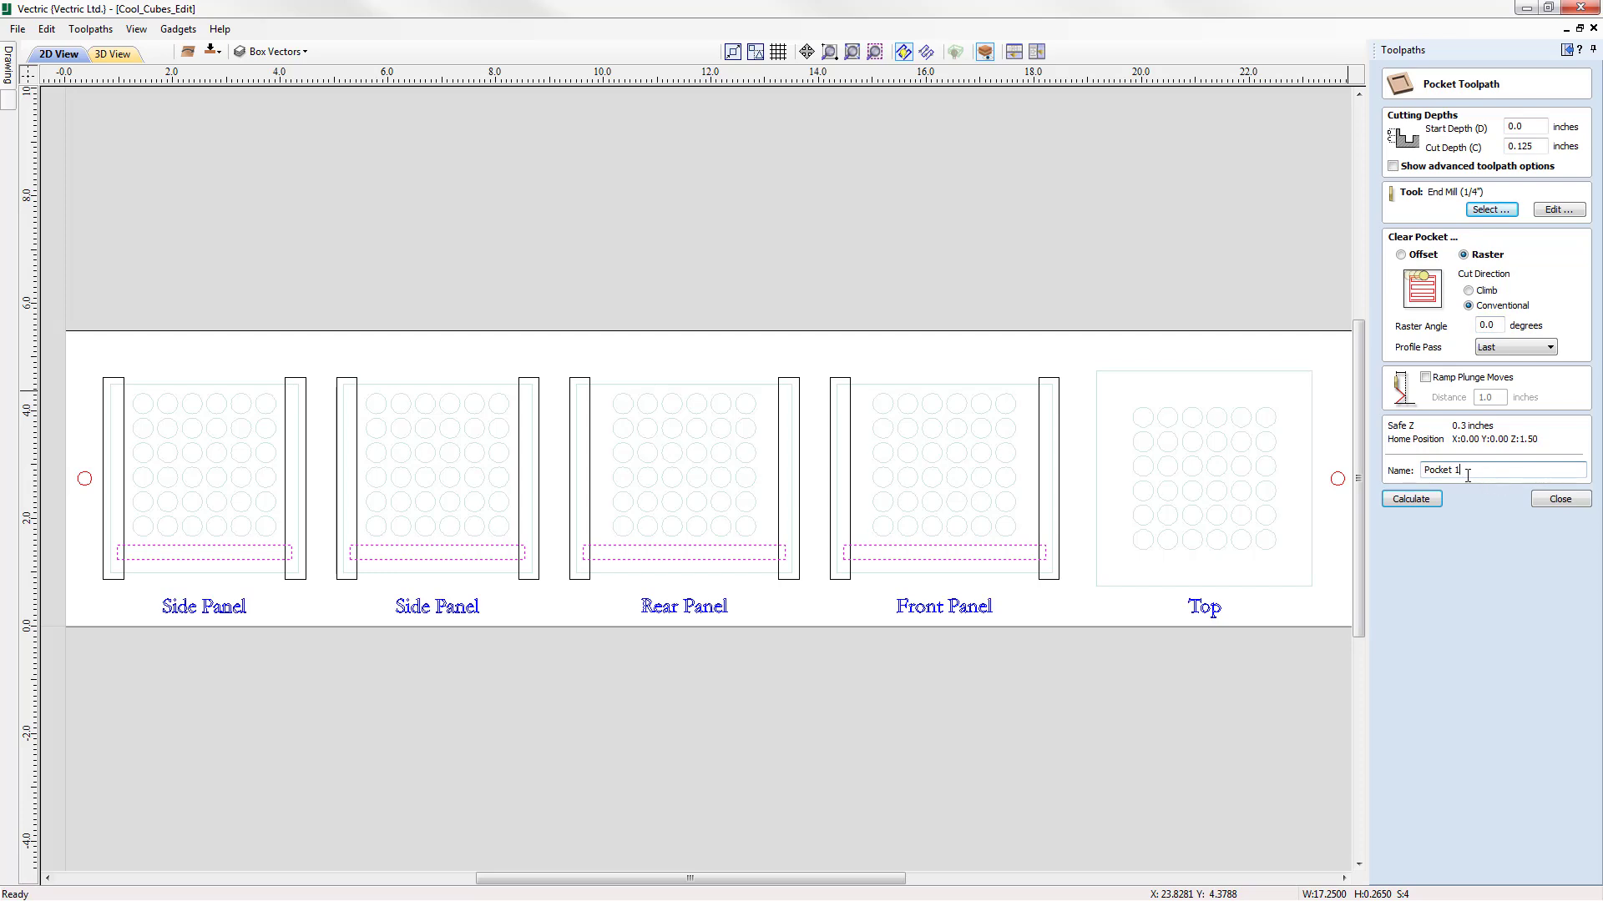
left_click(1423, 503)
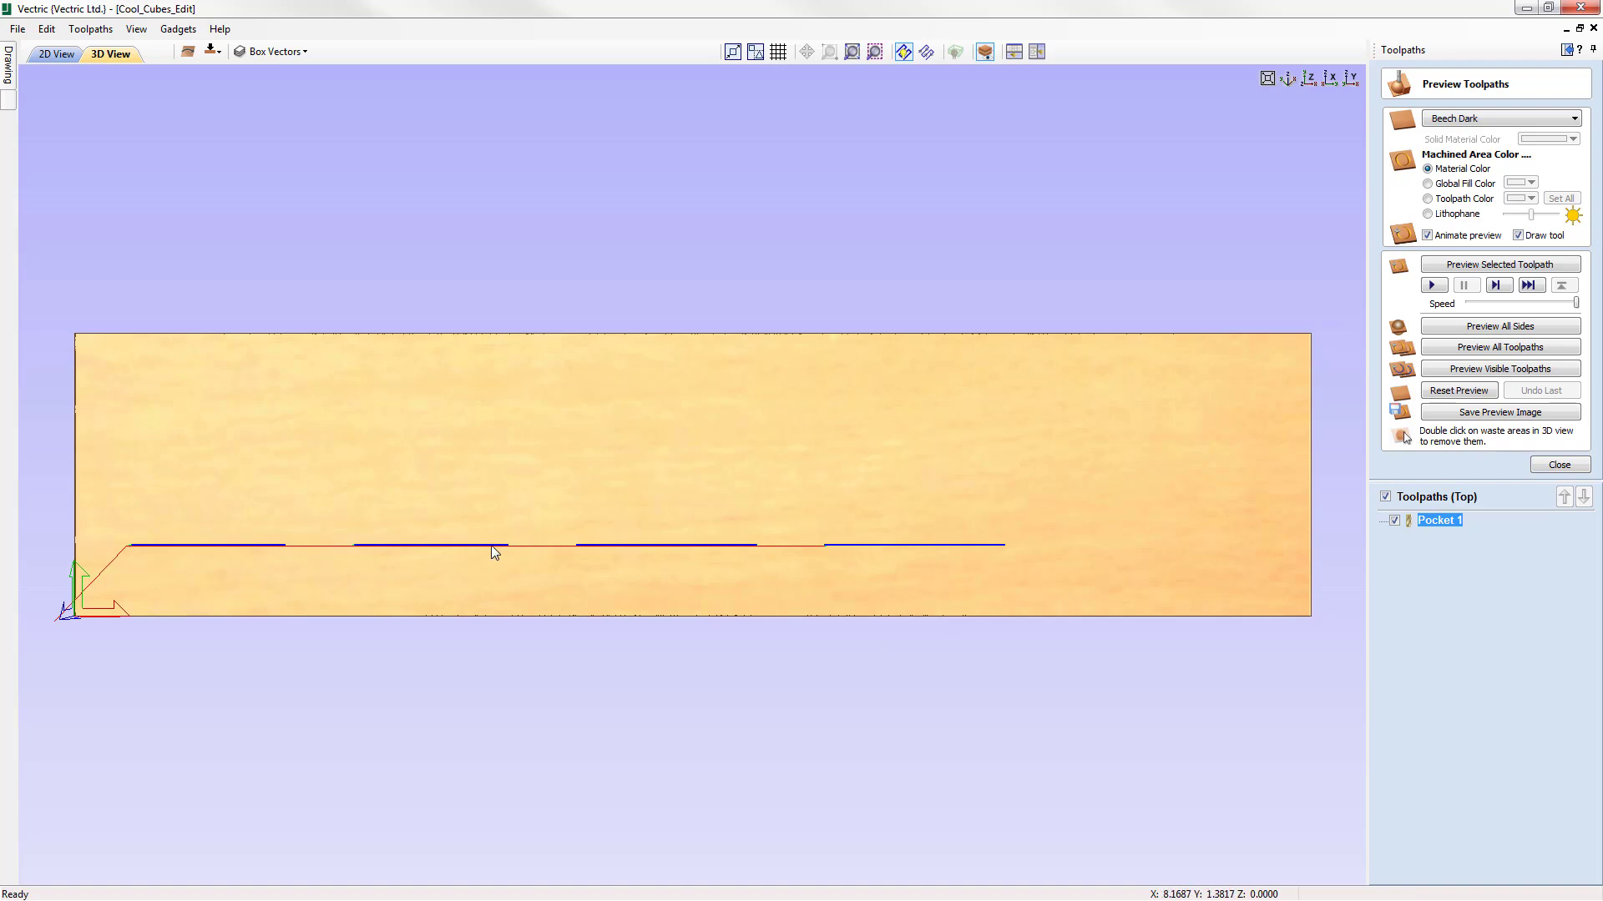
Step: Preview the horizontal slot pocket toolpath on the material, inspect the cuts in 3D, and close the preview
left_click(1500, 265)
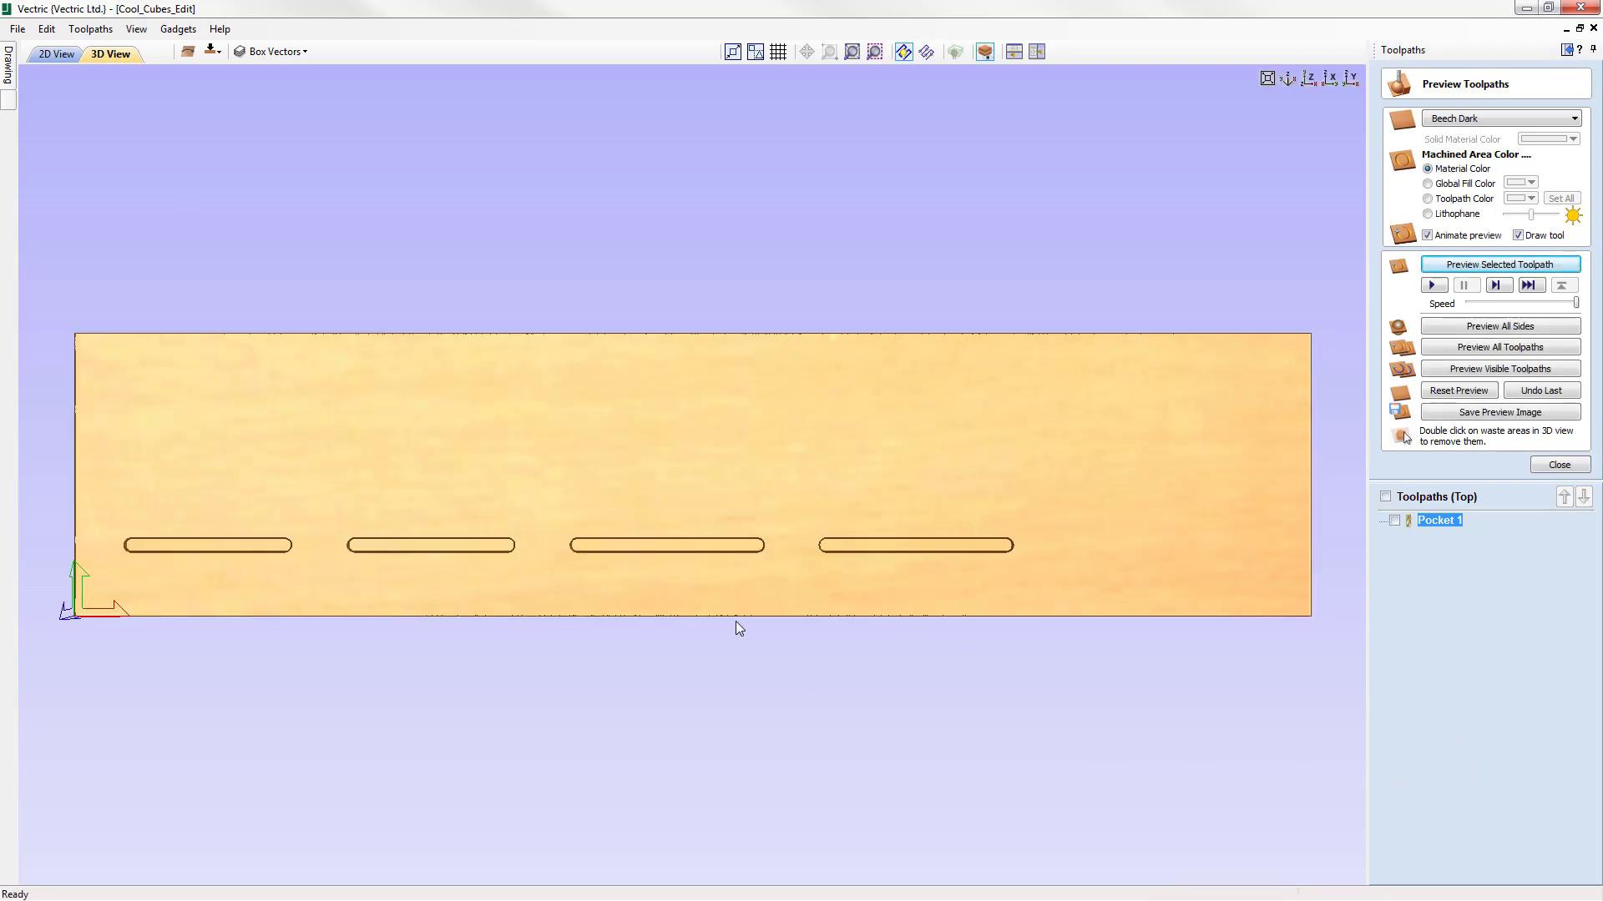
left_click_drag(736, 622, 1065, 367)
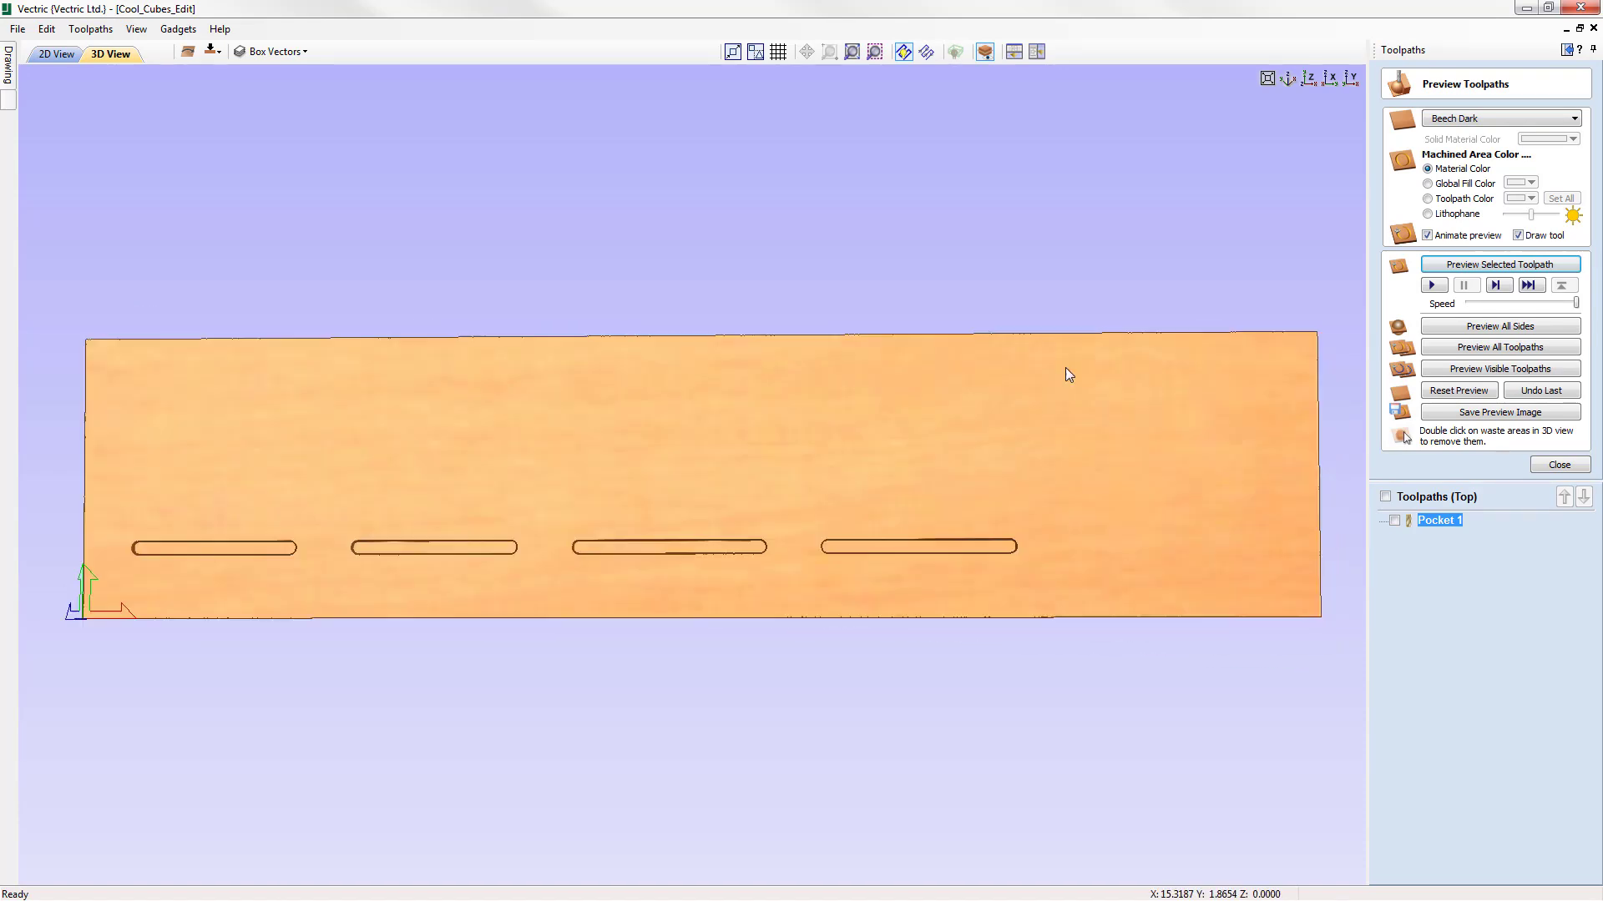
left_click(1310, 79)
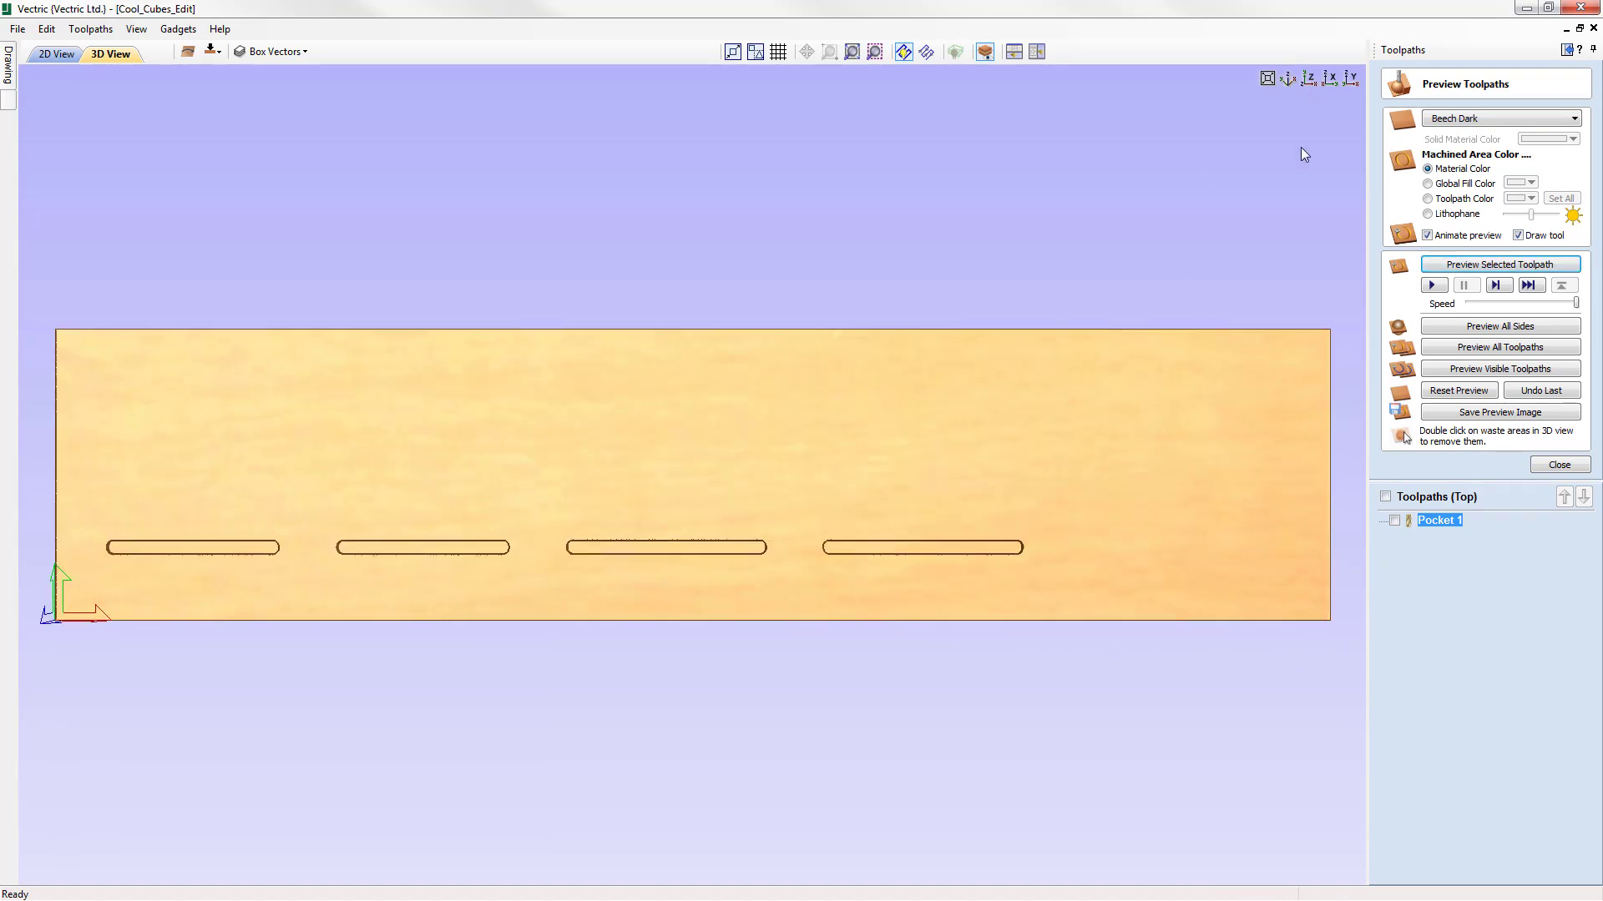
left_click(1558, 465)
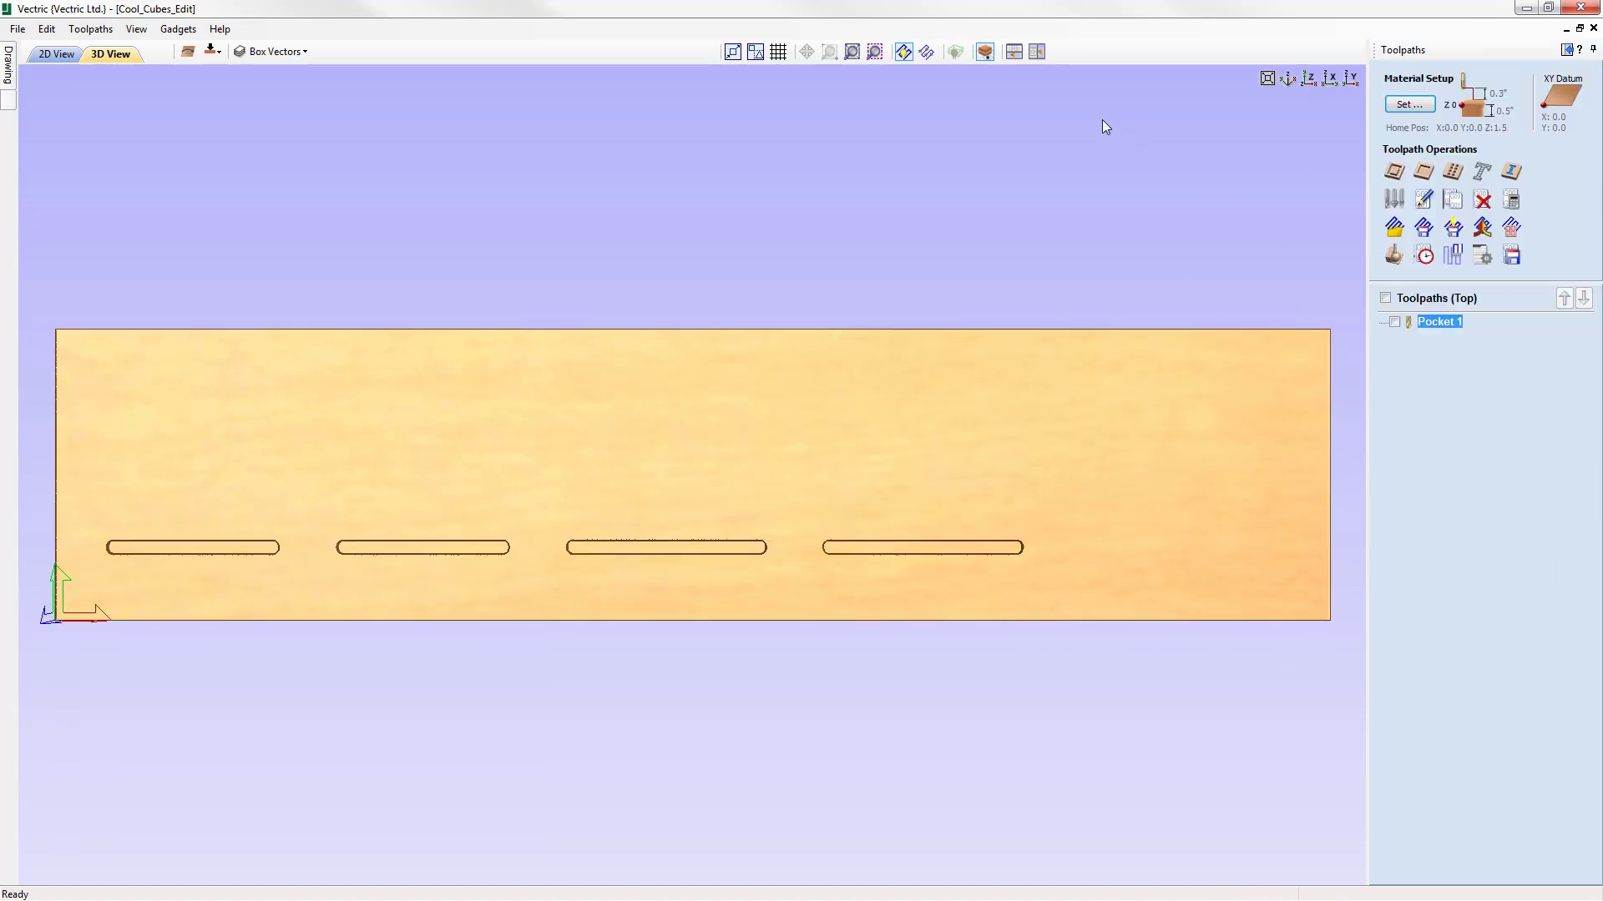
Step: Show the 2D and 3D views together and start a Pocket toolpath on the panels' eight vertical slot rectangles, with a cut depth of 0.25 inches
left_click(1015, 51)
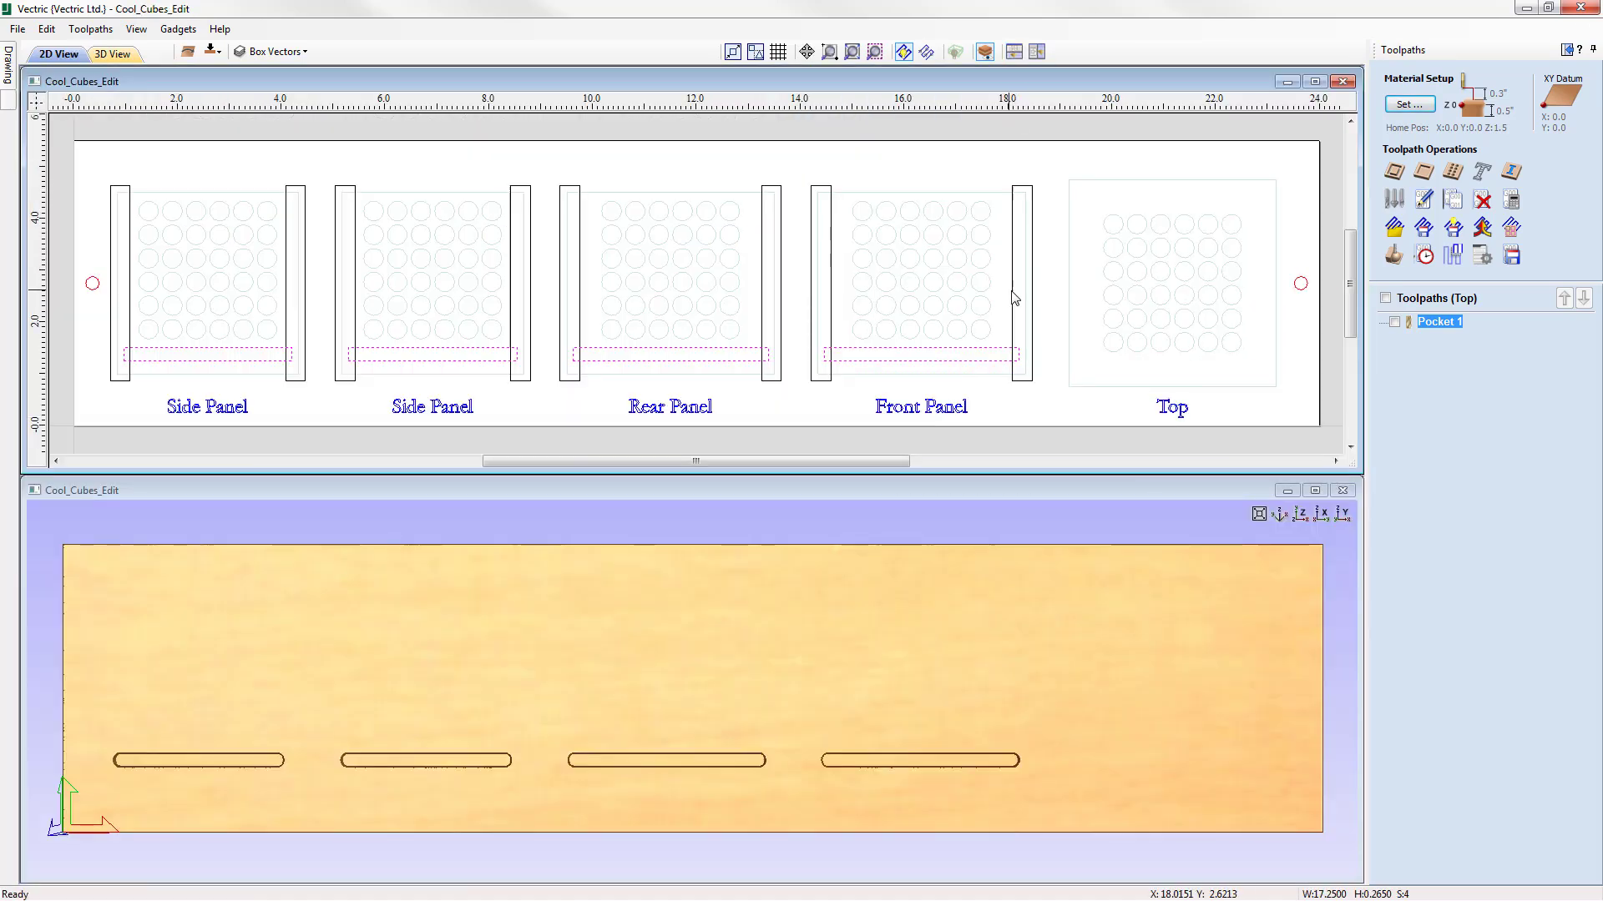
left_click_drag(1057, 291, 117, 255)
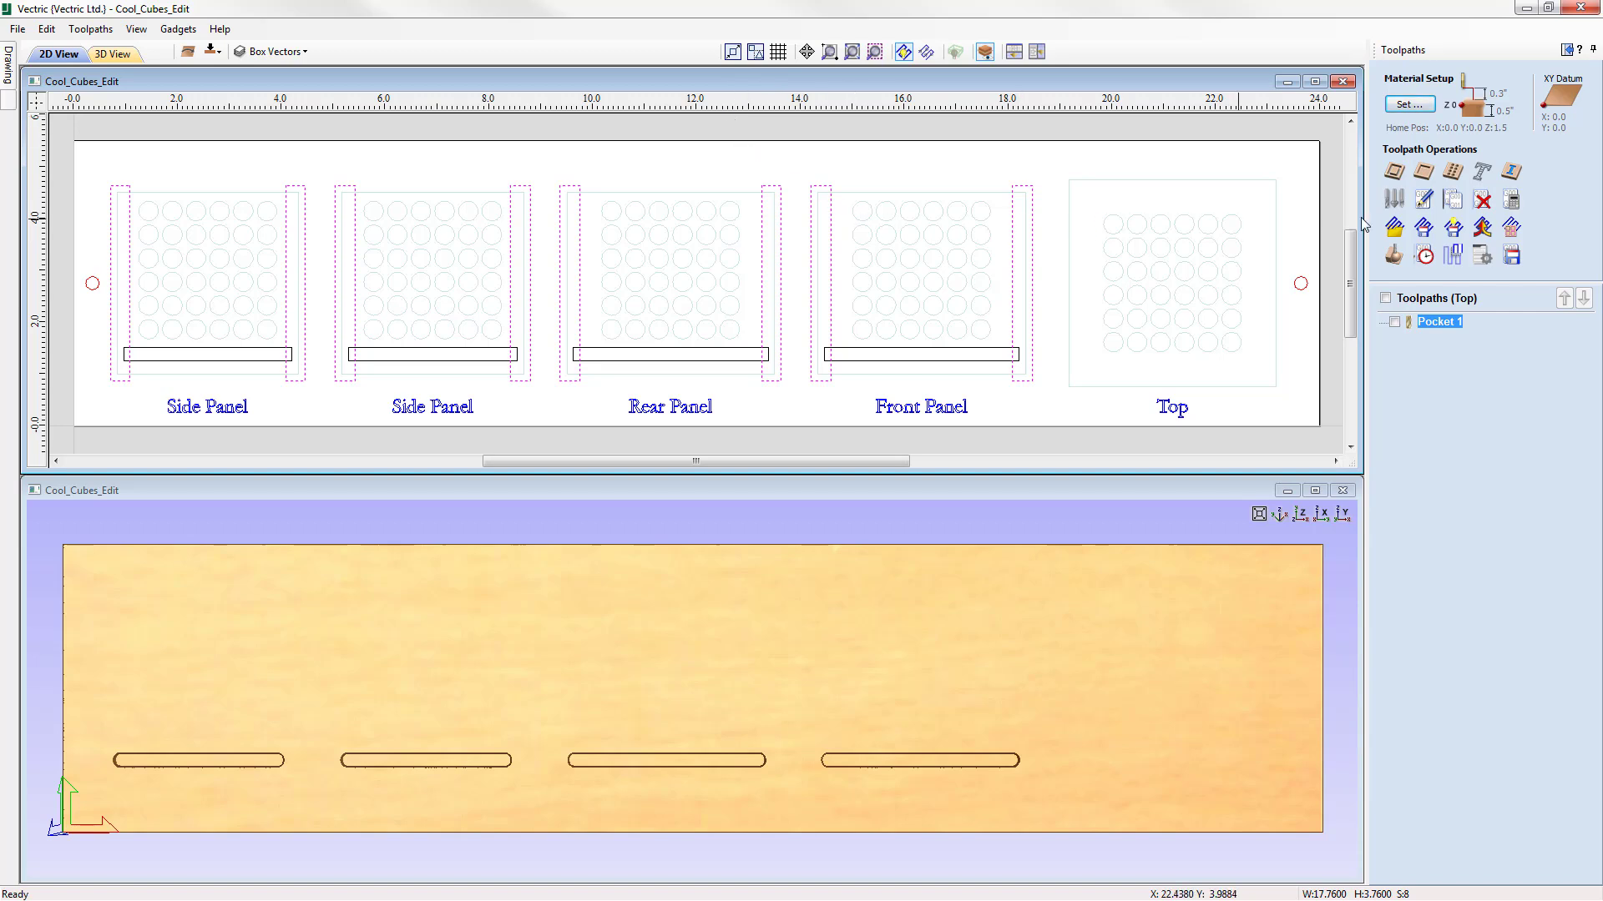
left_click(1424, 172)
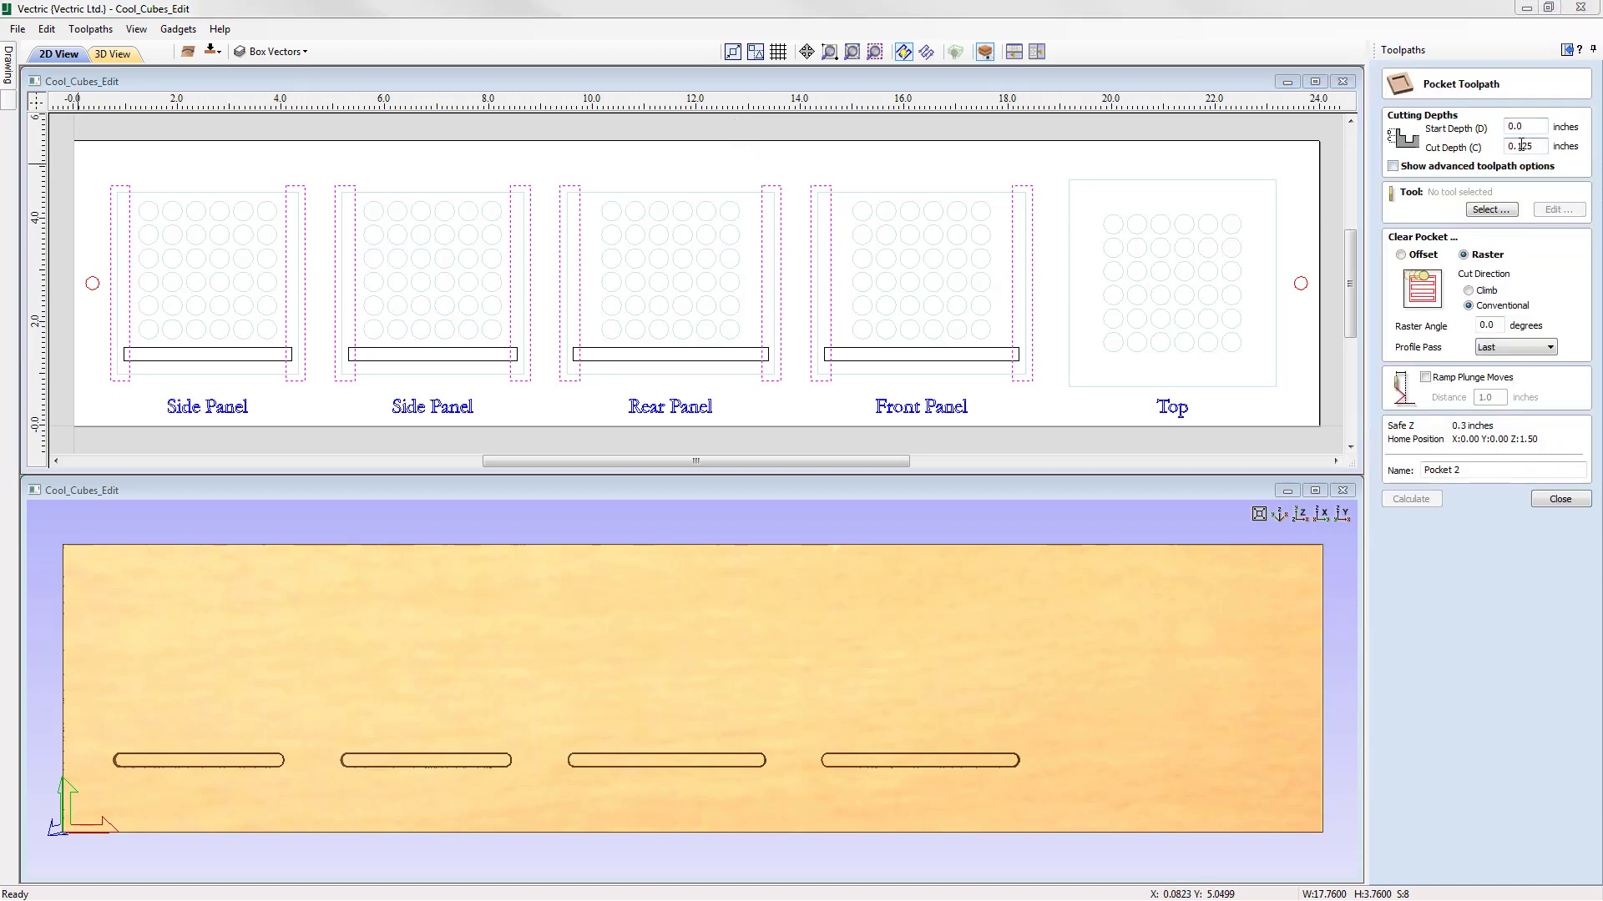
left_click_drag(1521, 146, 1563, 148)
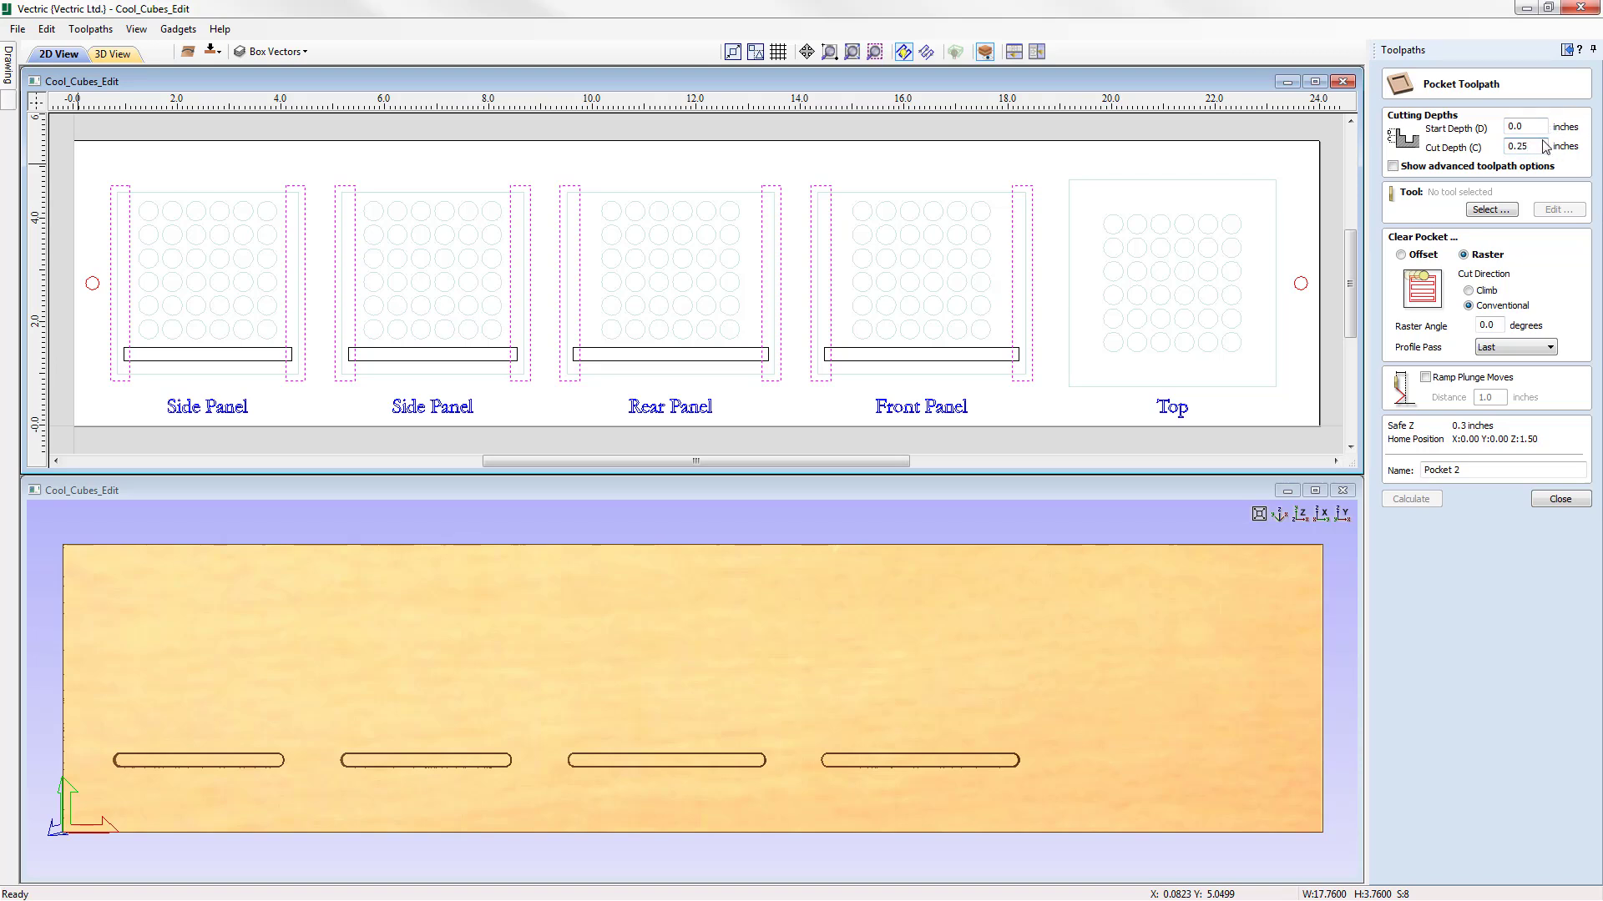
Step: Assign the imperial End Mill (1/4") to the vertical slot pocket, set the raster angle to 90 degrees, and calculate the toolpath
left_click(1481, 211)
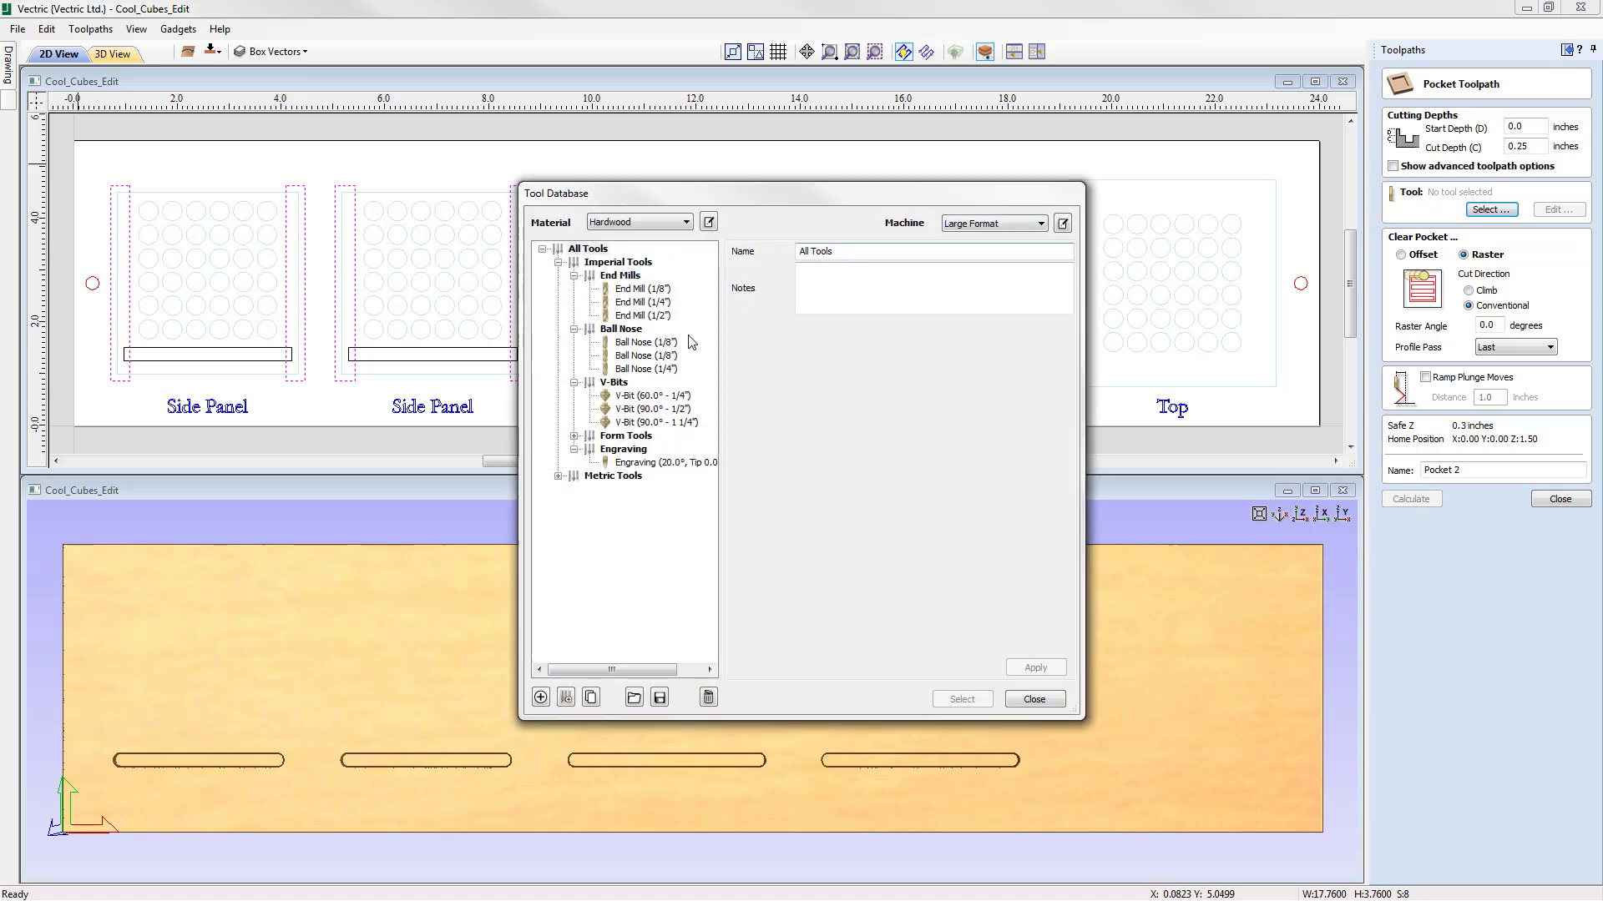
left_click(642, 303)
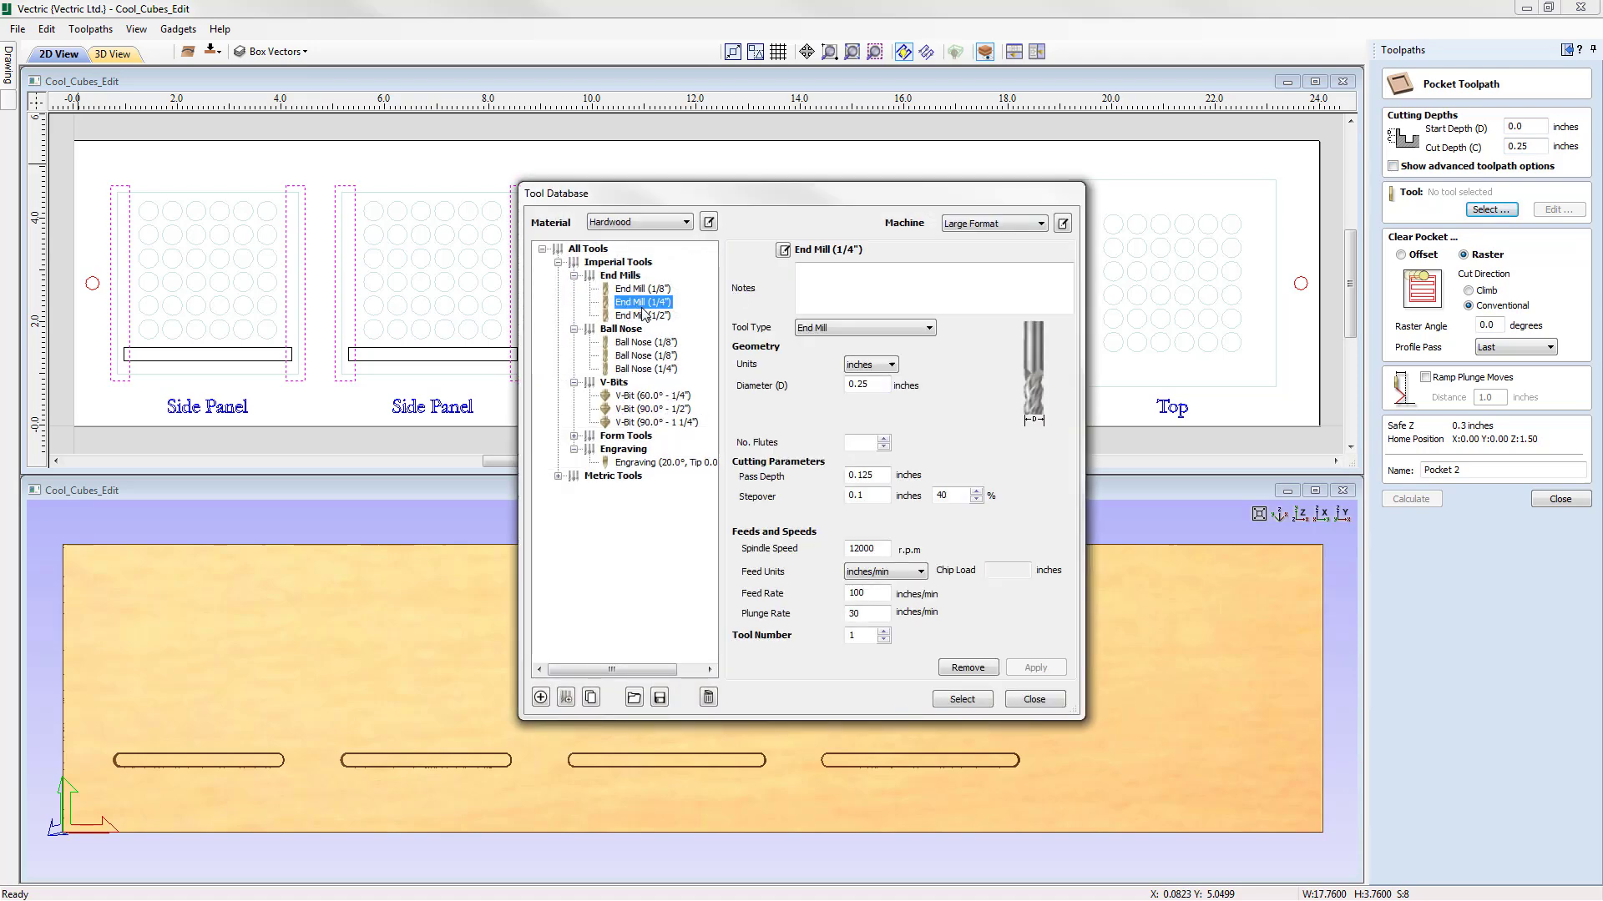
left_click(962, 701)
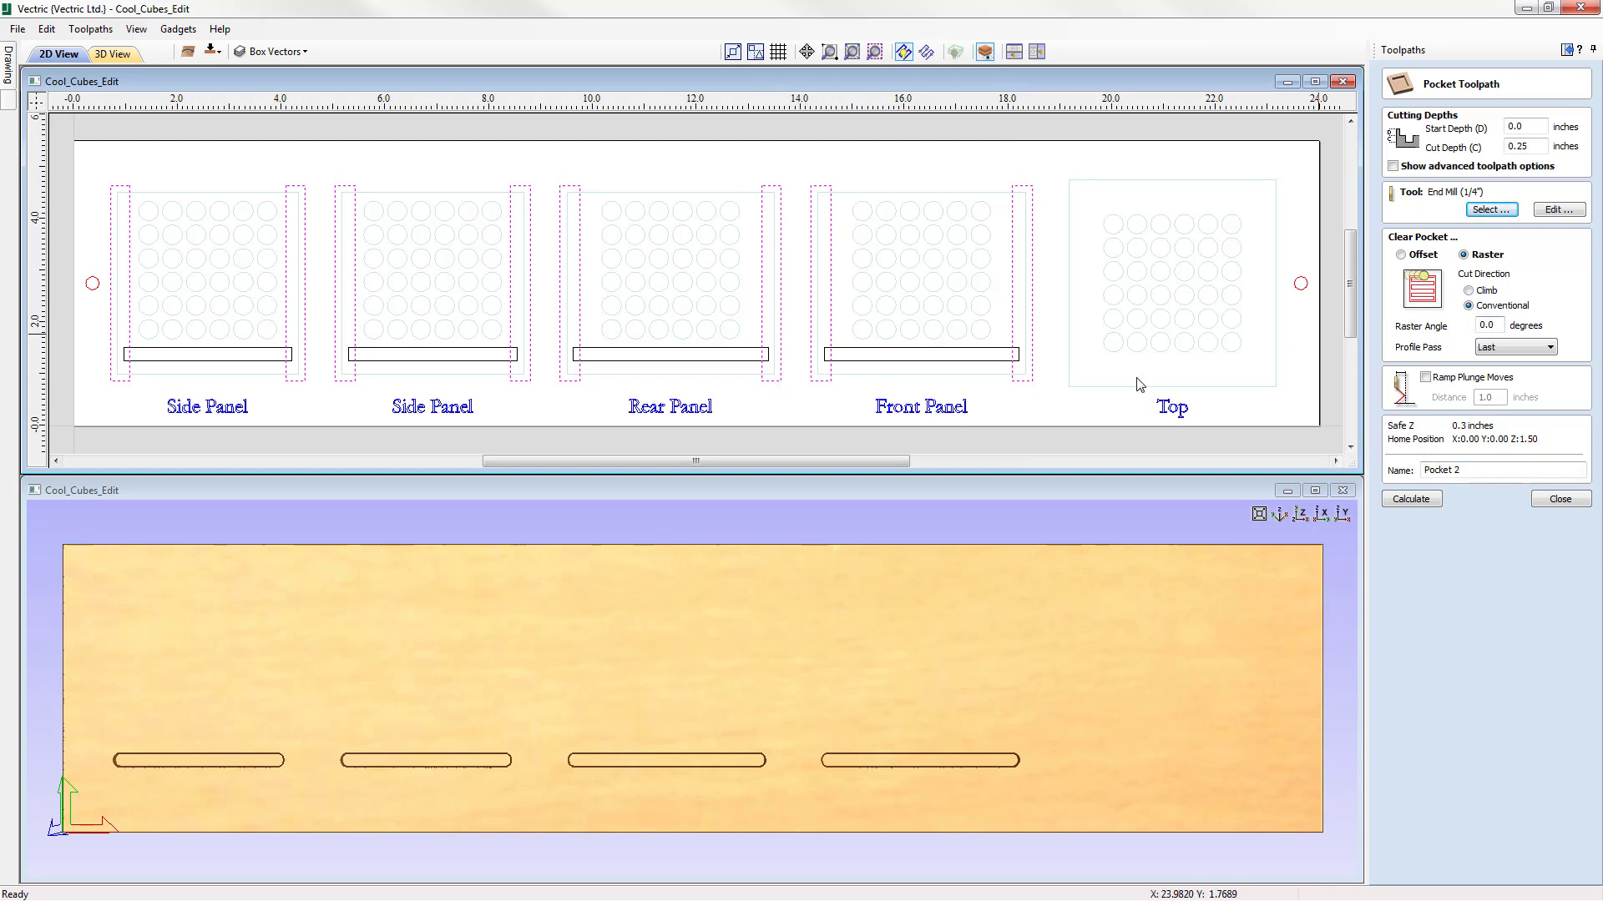
double_click(1484, 328)
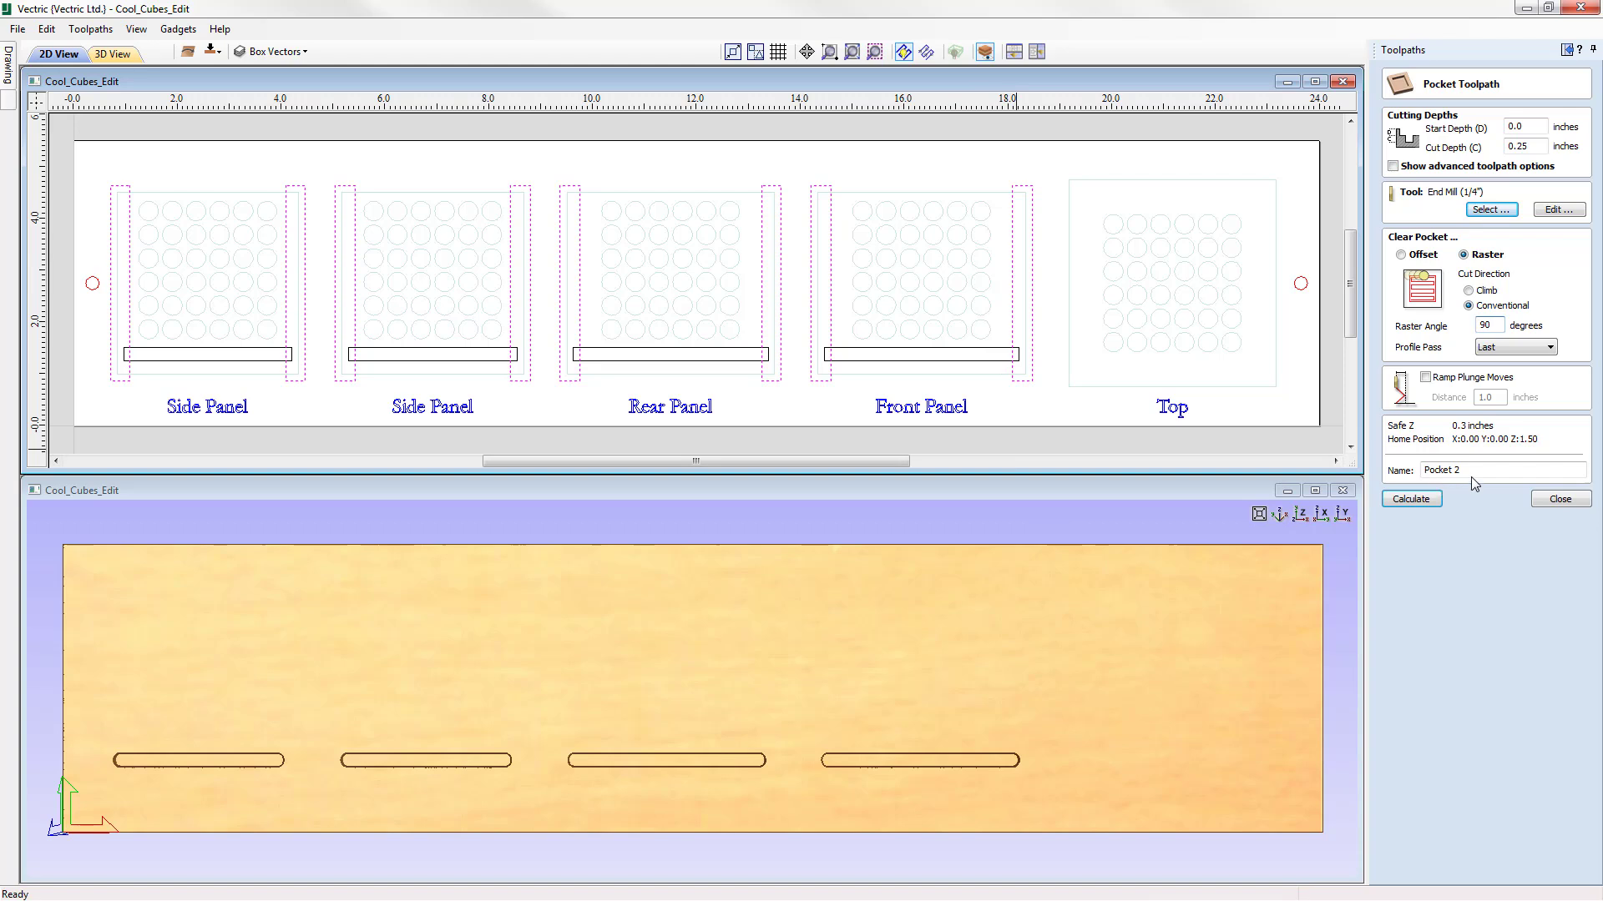
left_click(1419, 502)
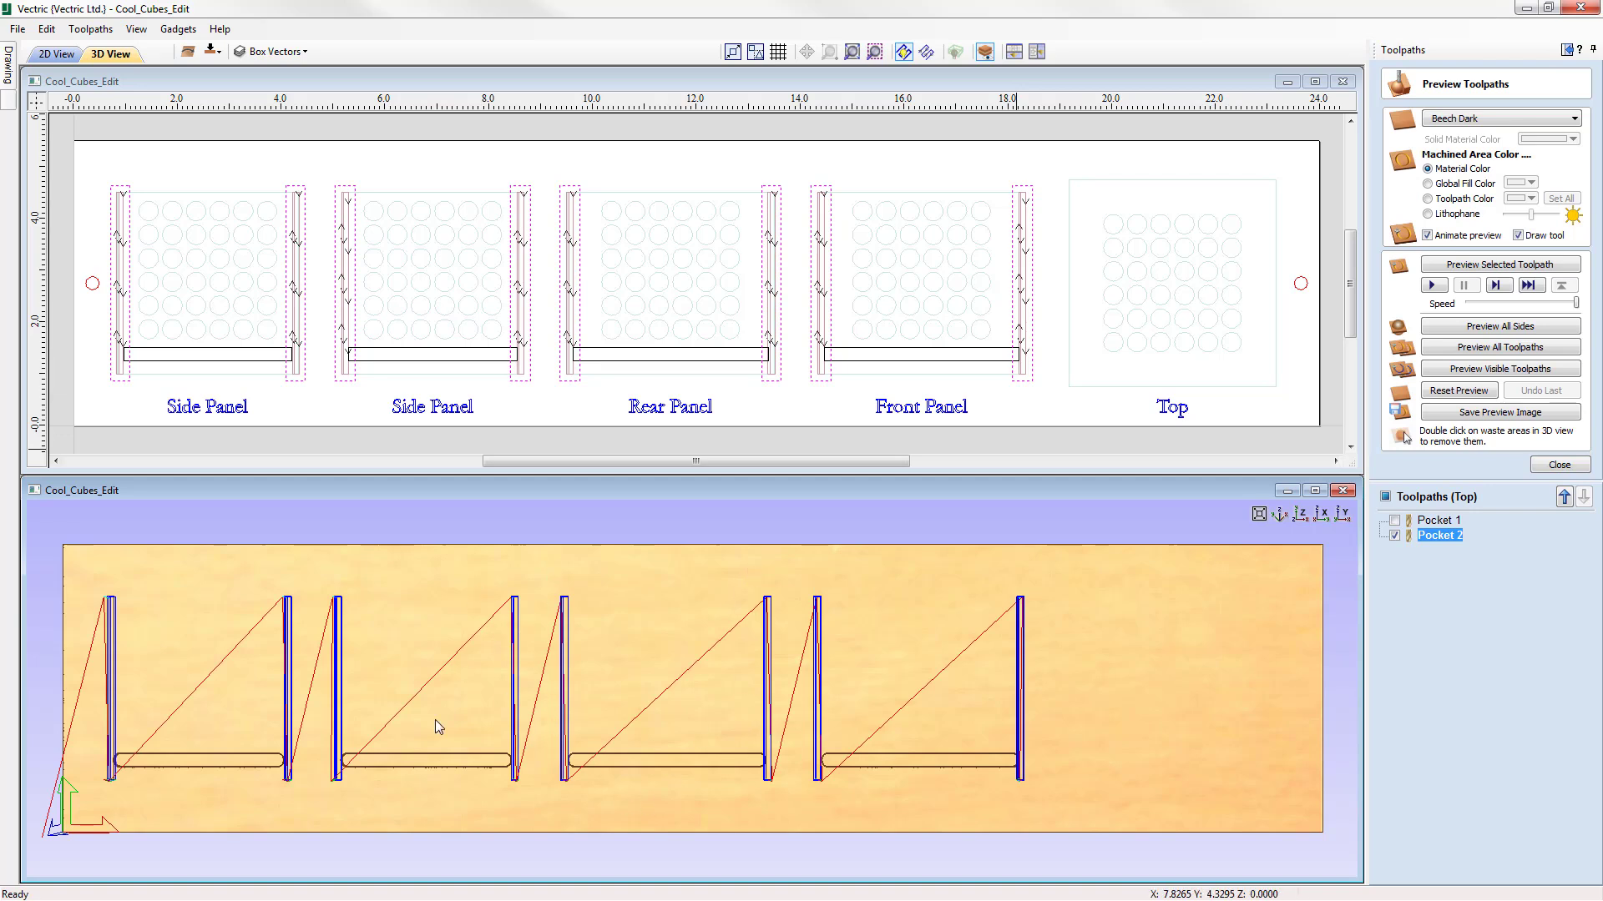
Step: Preview the vertical slot pocket toolpath, inspect the cut slots from several angles, and close the preview
left_click(1528, 265)
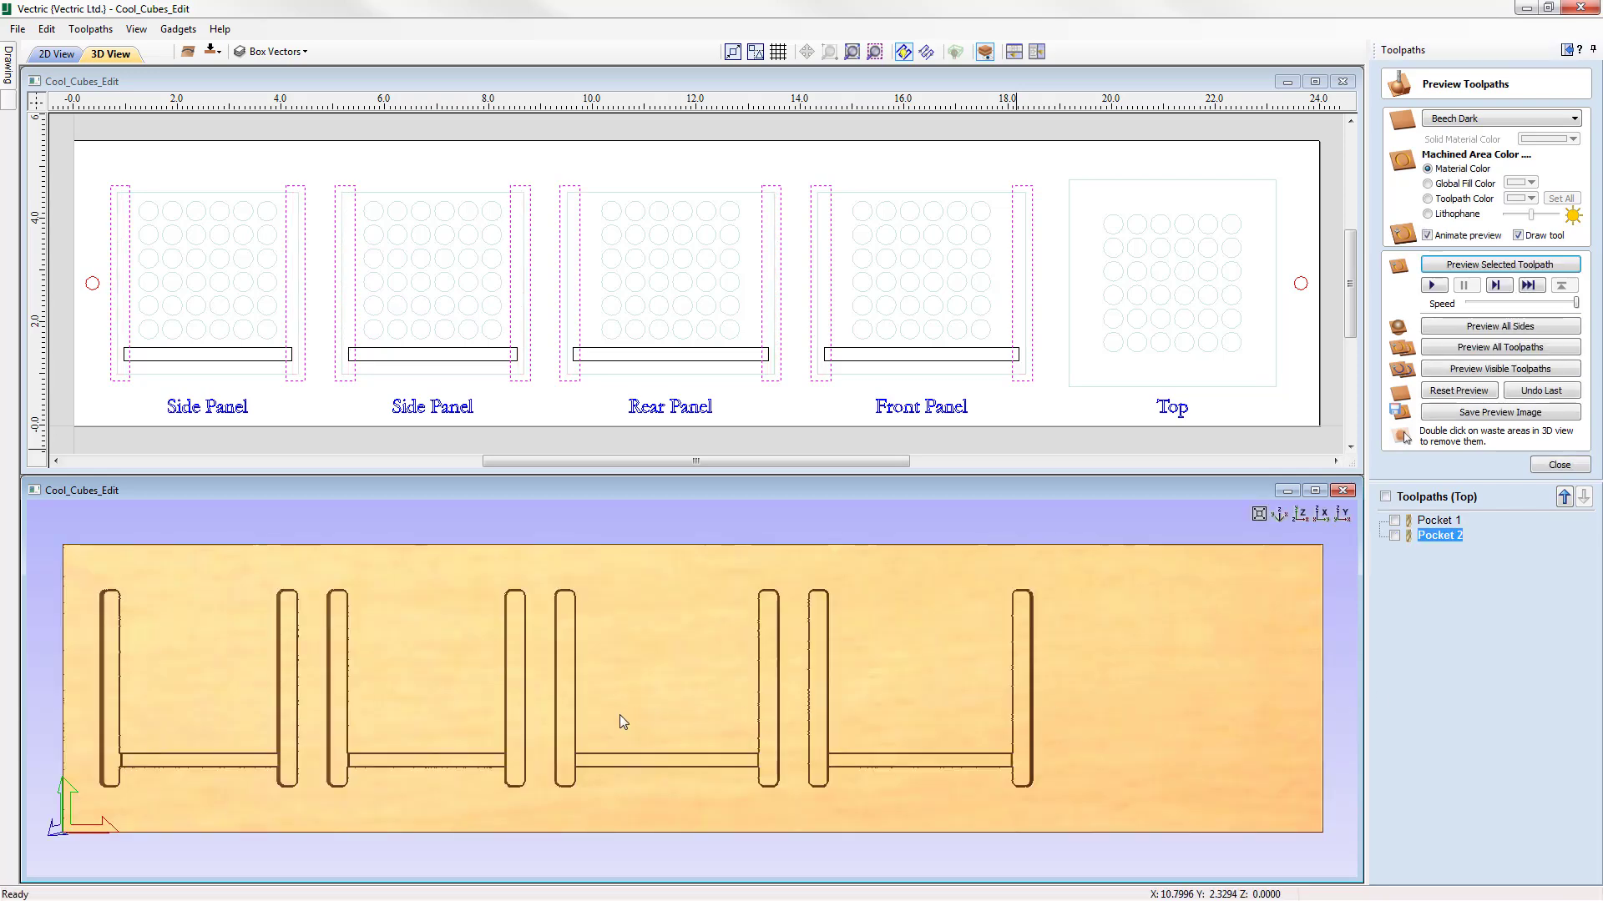
left_click_drag(719, 779, 818, 619)
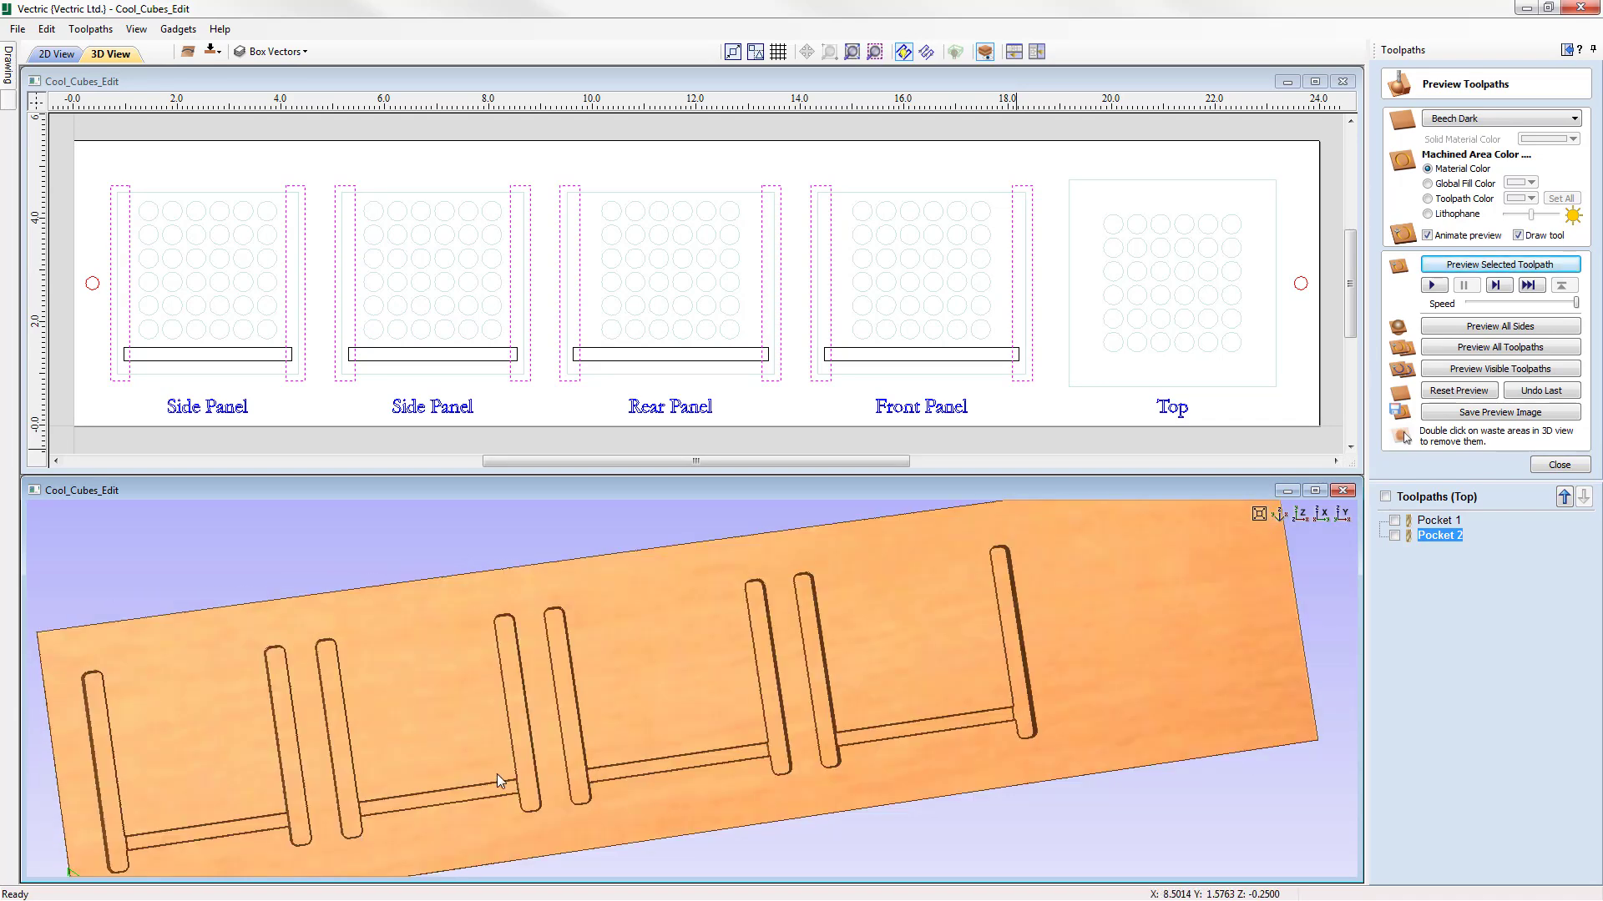
left_click_drag(498, 774, 372, 717)
left_click_drag(594, 756, 1114, 563)
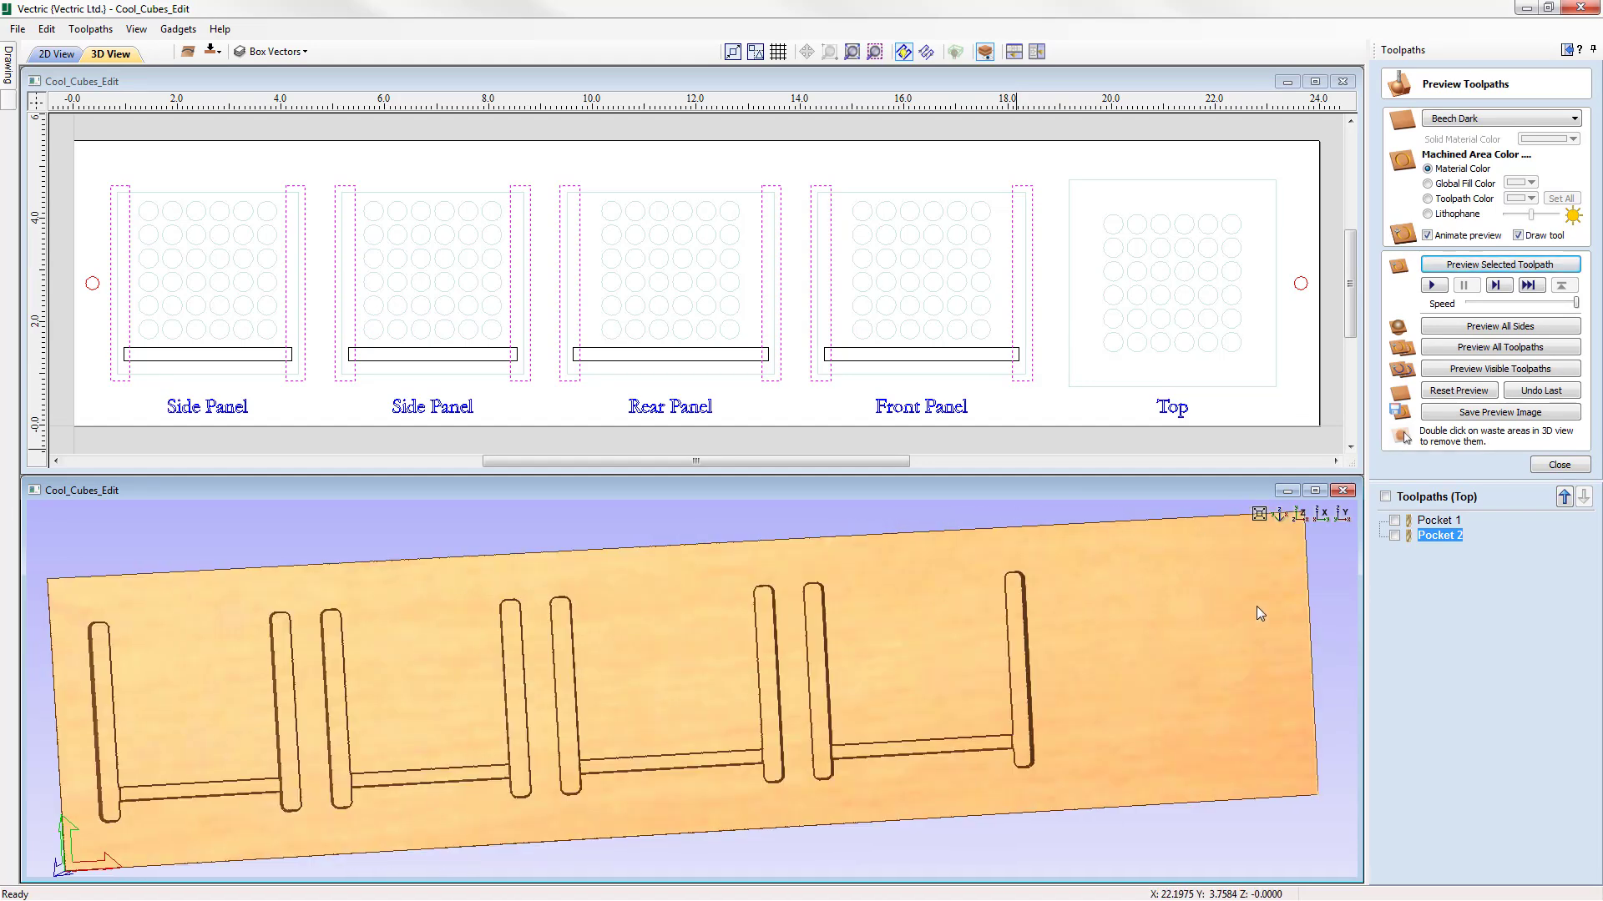
left_click(1302, 515)
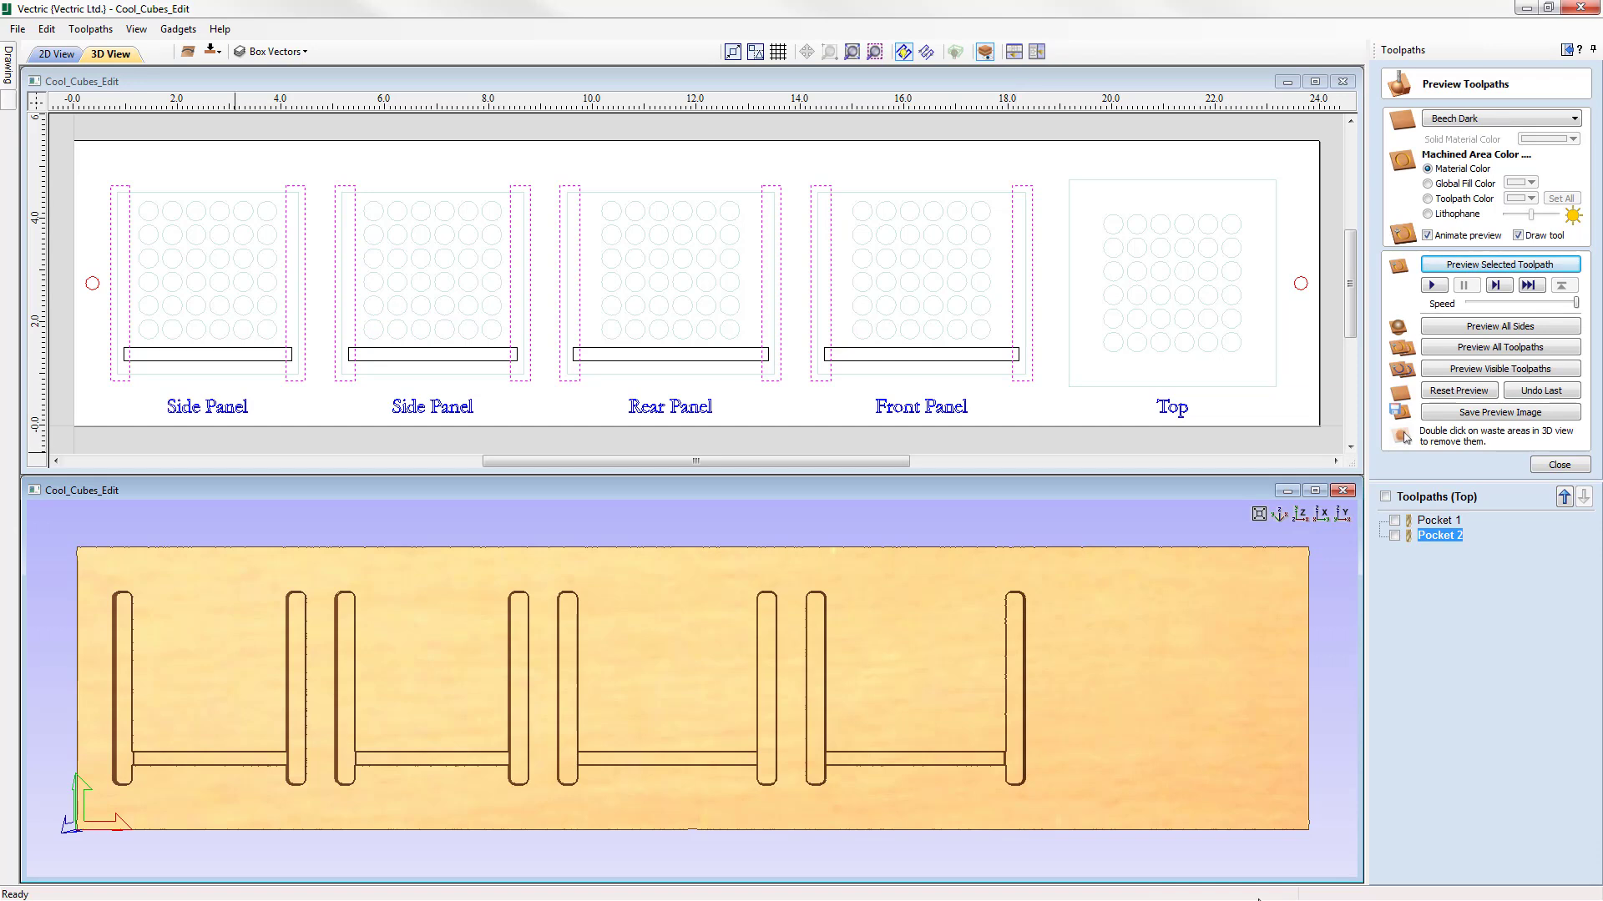
left_click(1561, 466)
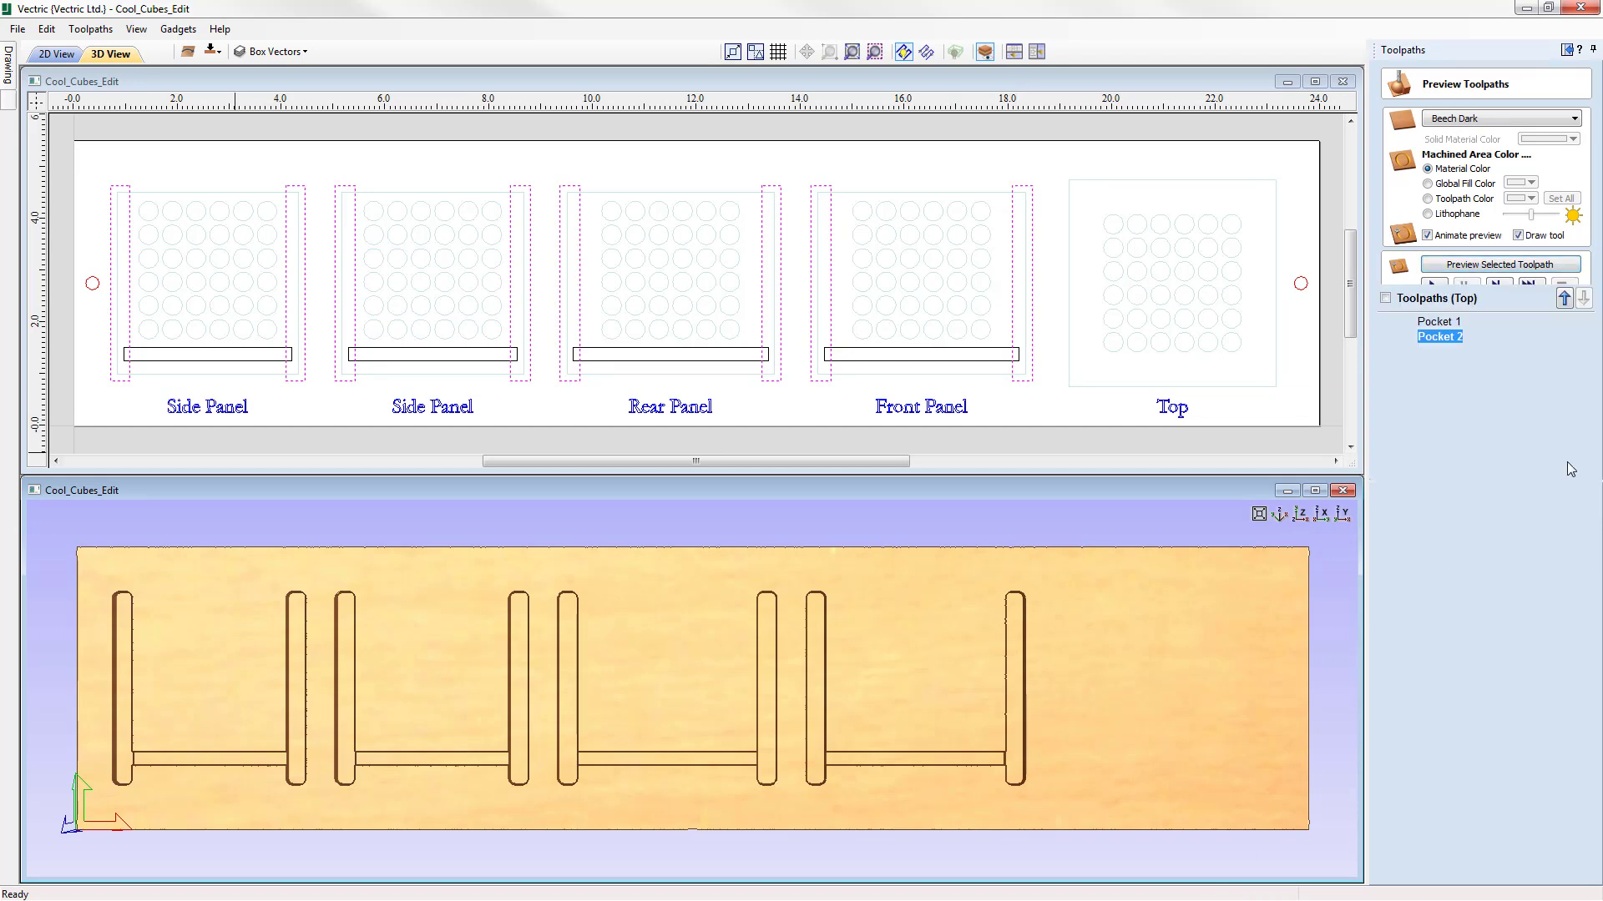
Step: Start a Drilling toolpath on the two dowel circles at the ends of the board, with a cut depth of 1 inch
left_click(1303, 289)
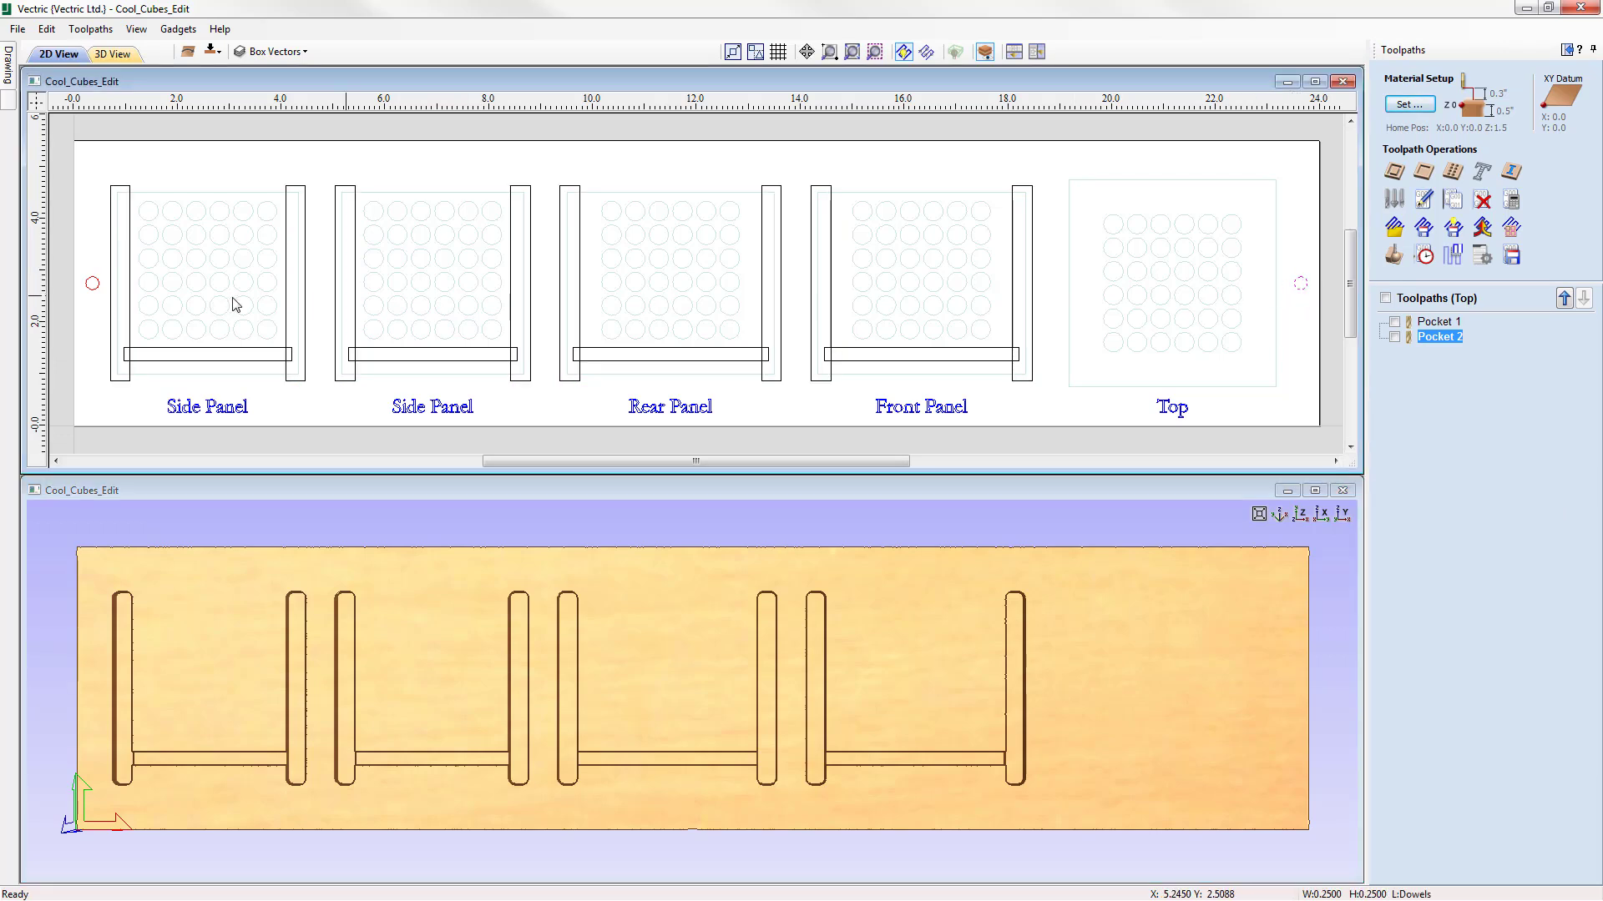
left_click(94, 289, "shift")
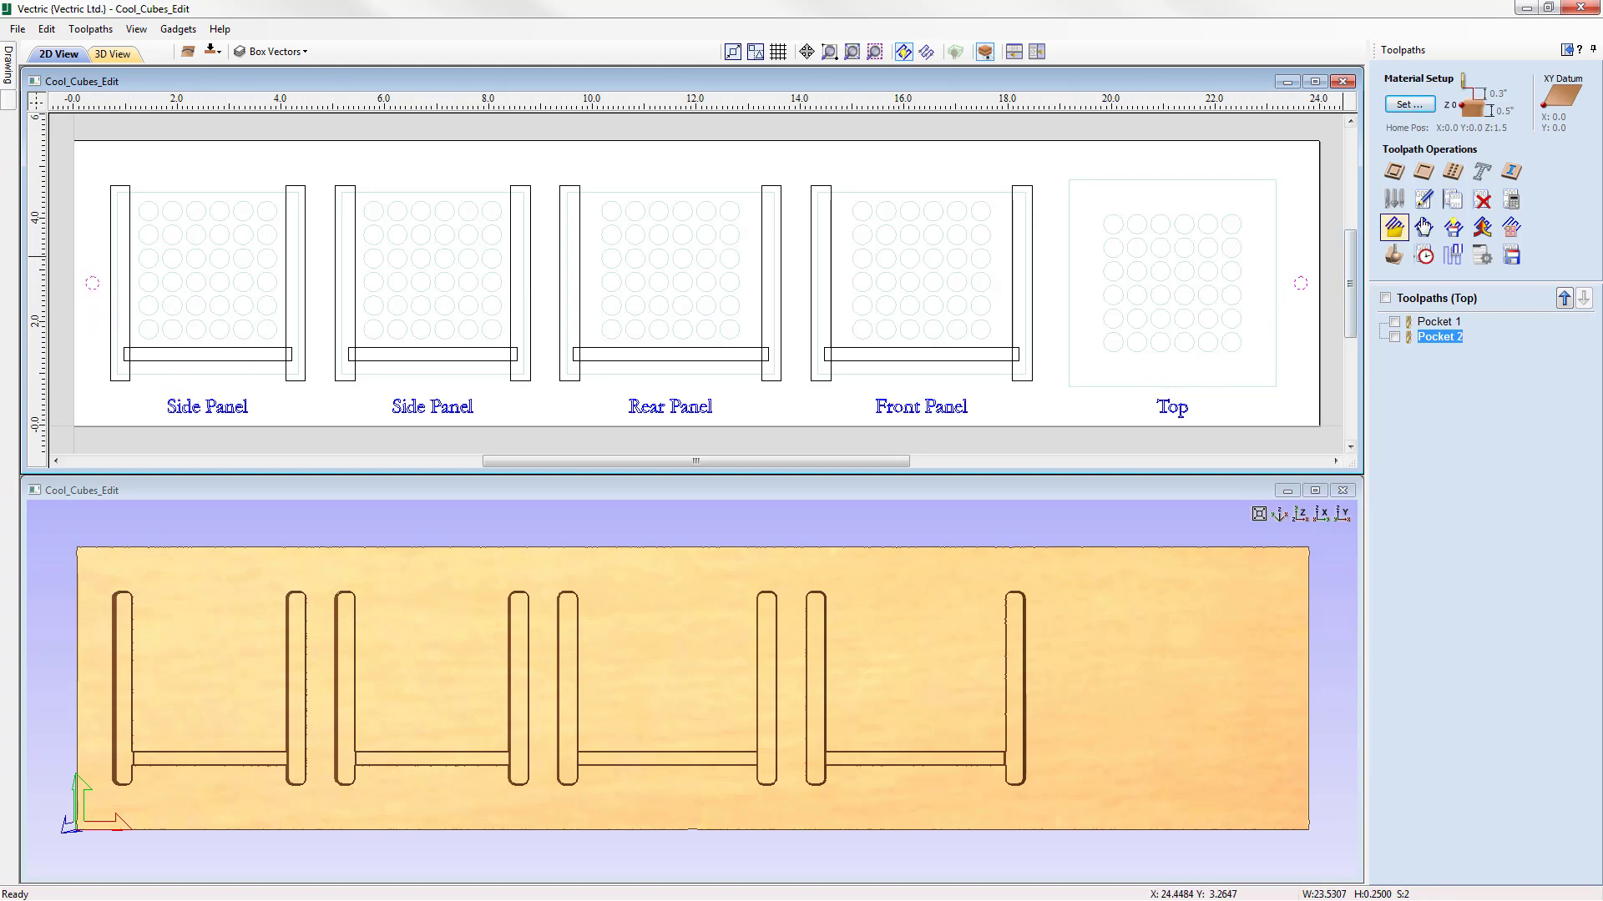
left_click(1452, 173)
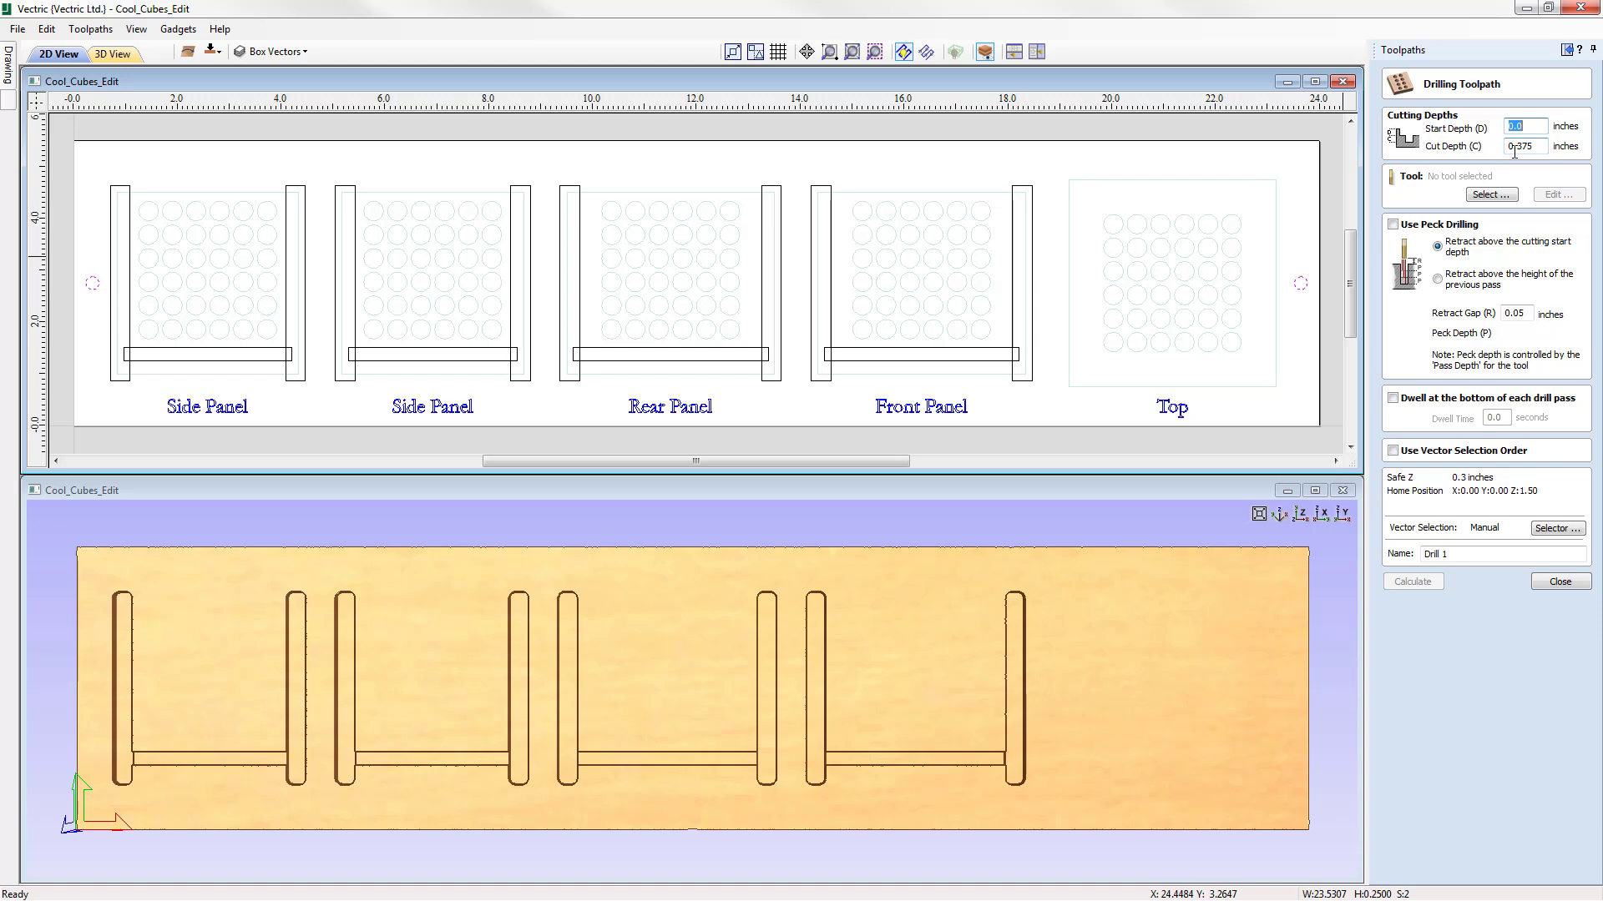
left_click_drag(1521, 152, 1531, 152)
type("1")
Step: Assign the imperial End Mill (1/4") to the drilling toolpath, name it Dowel Holes, and calculate it, accepting the cut through the material
left_click(1490, 195)
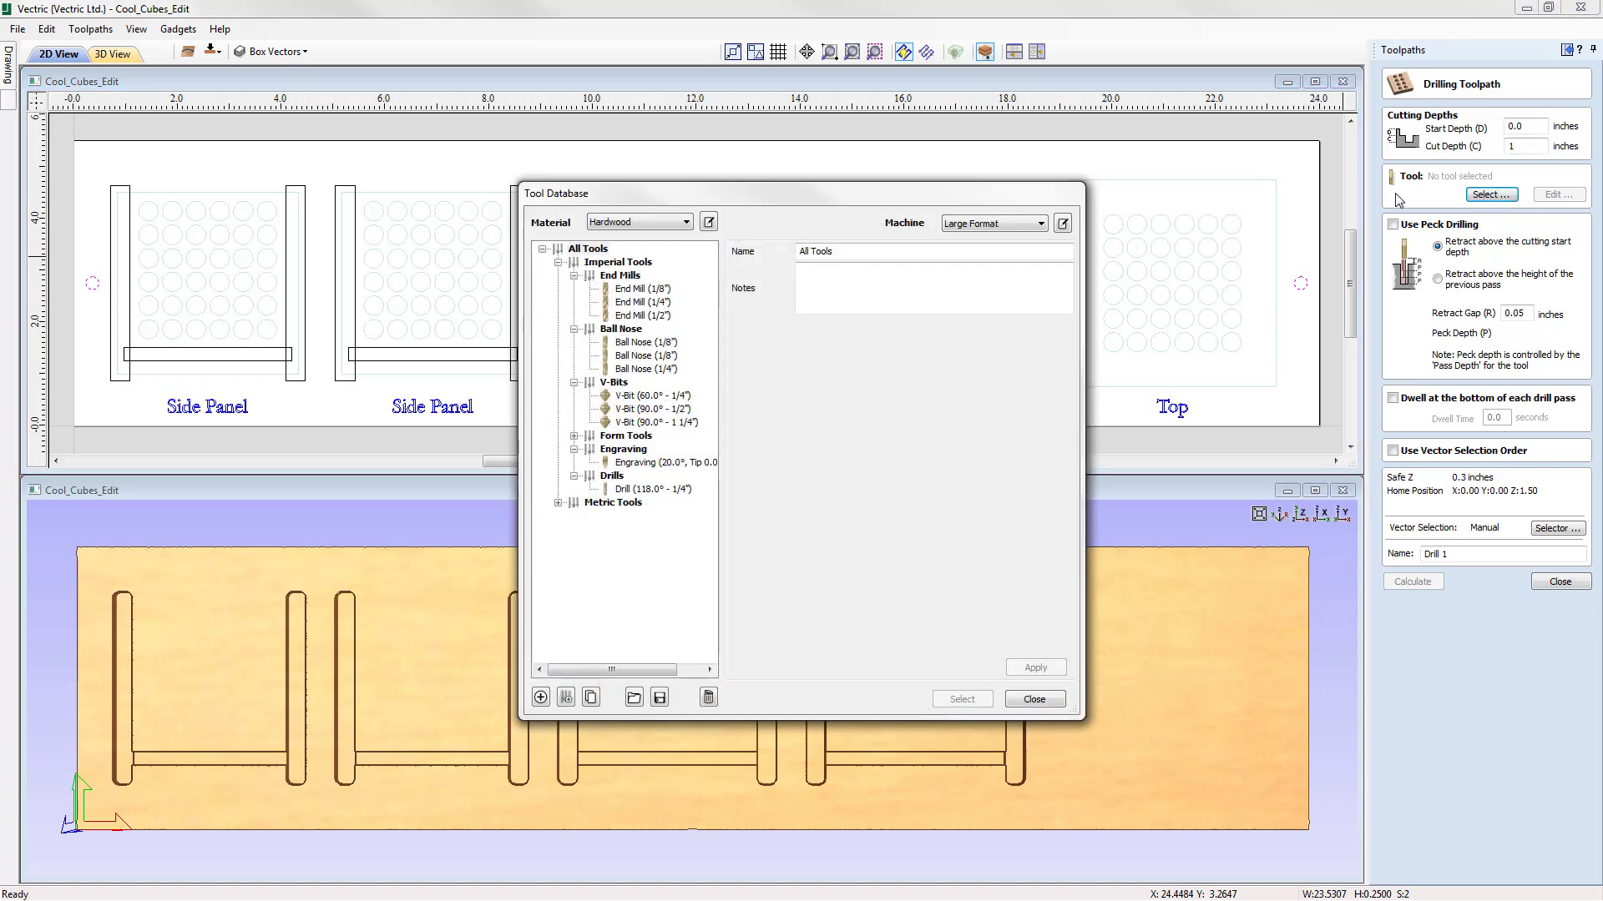
left_click(639, 303)
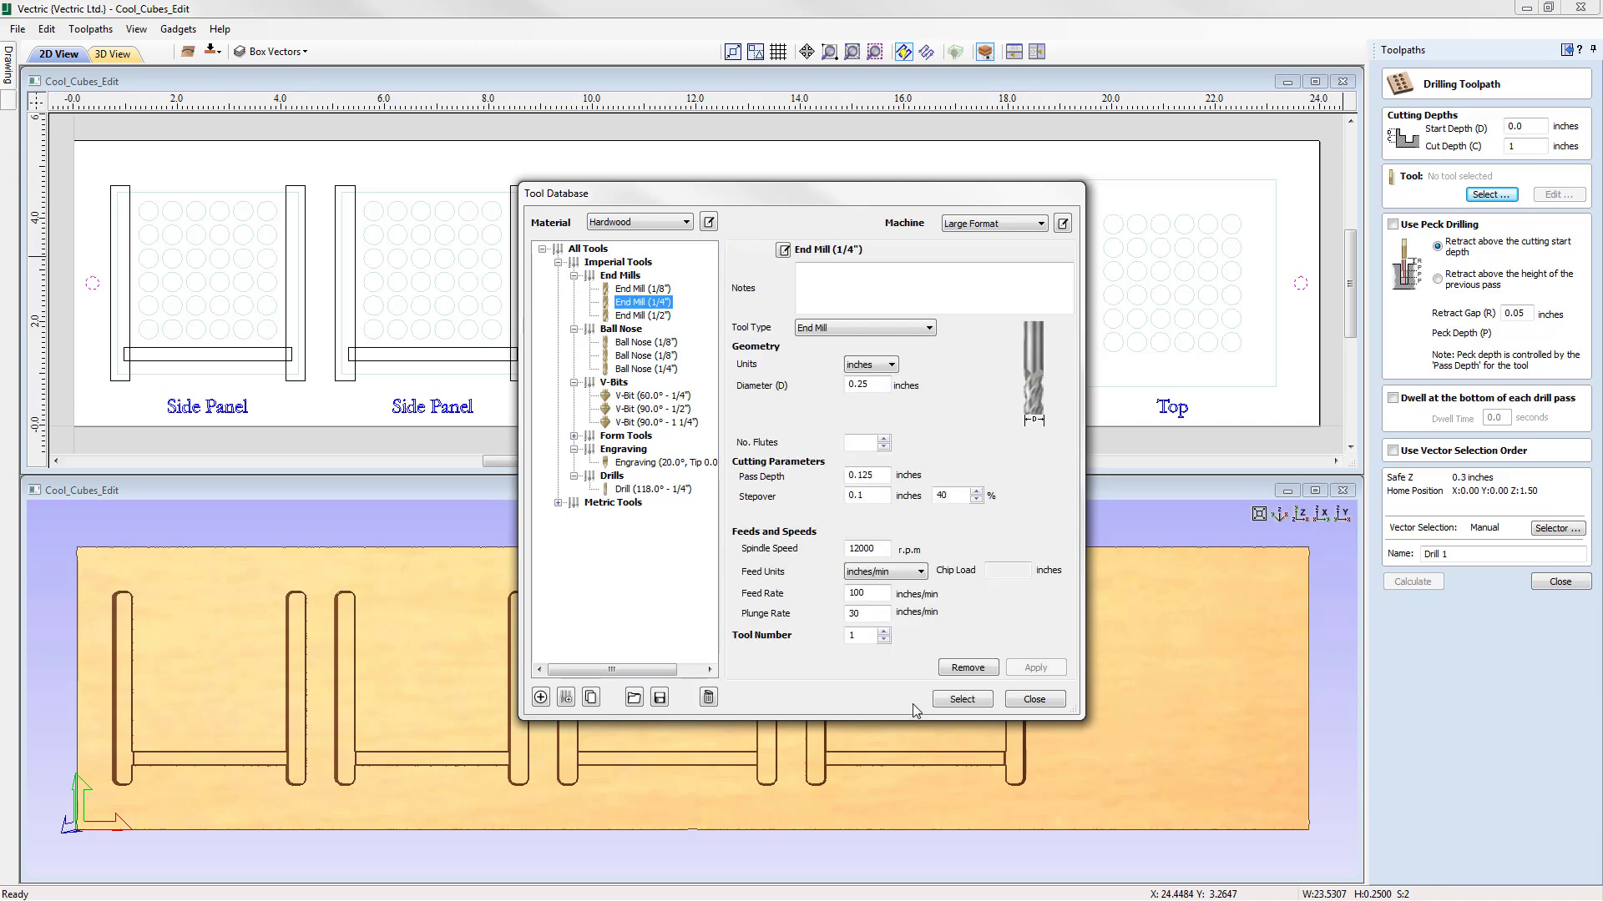
left_click(967, 701)
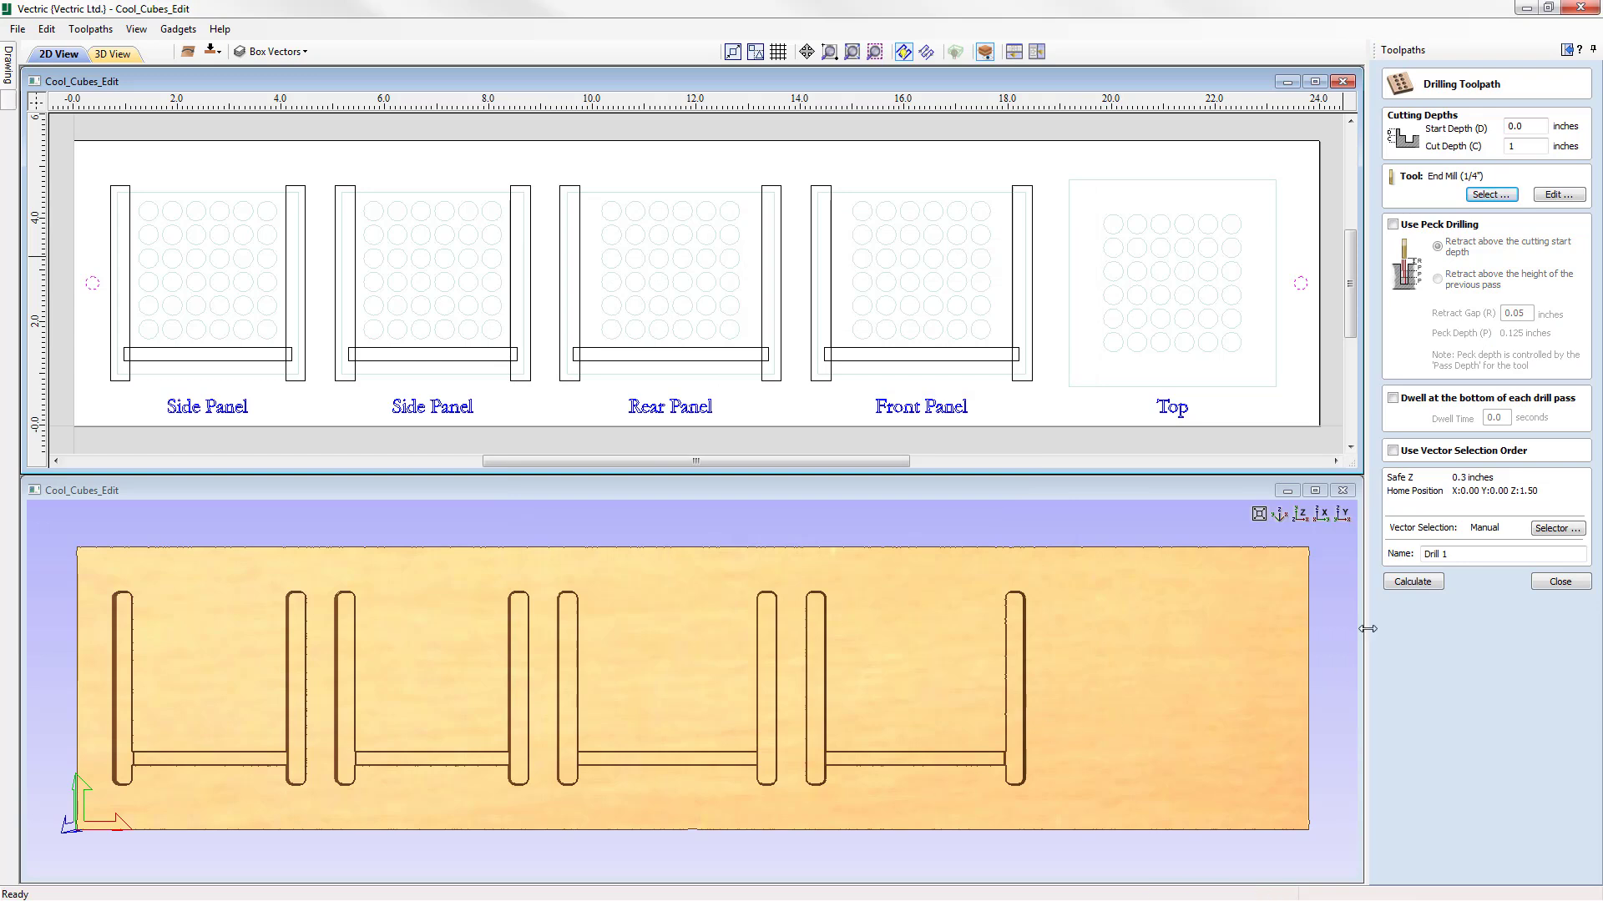
left_click(1460, 553)
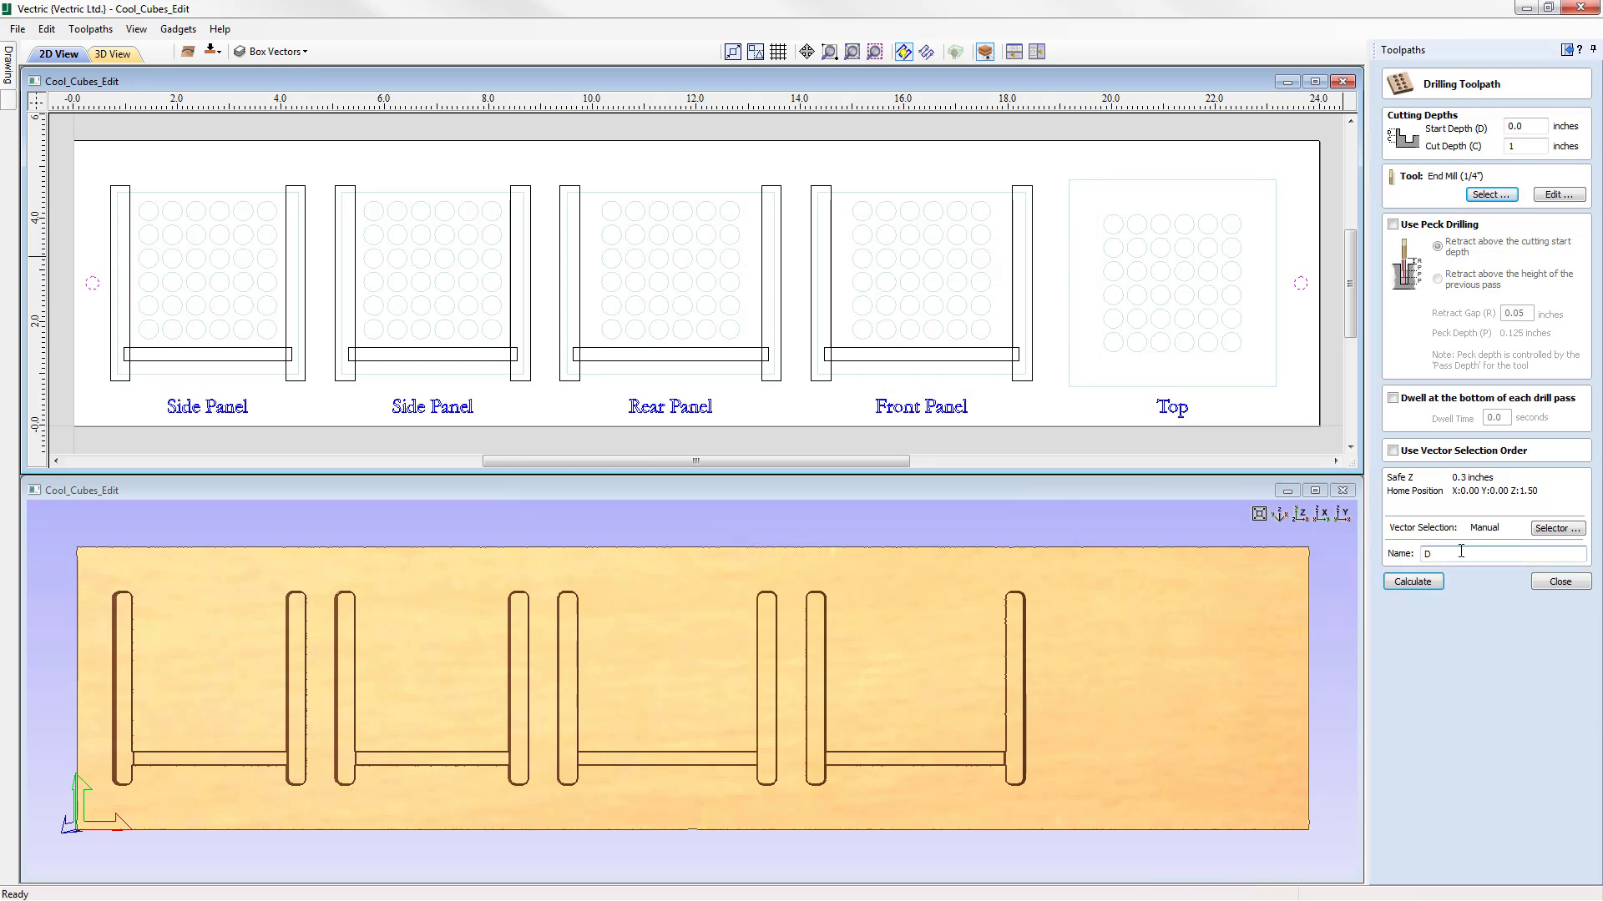
type("Dowell")
left_click(1417, 582)
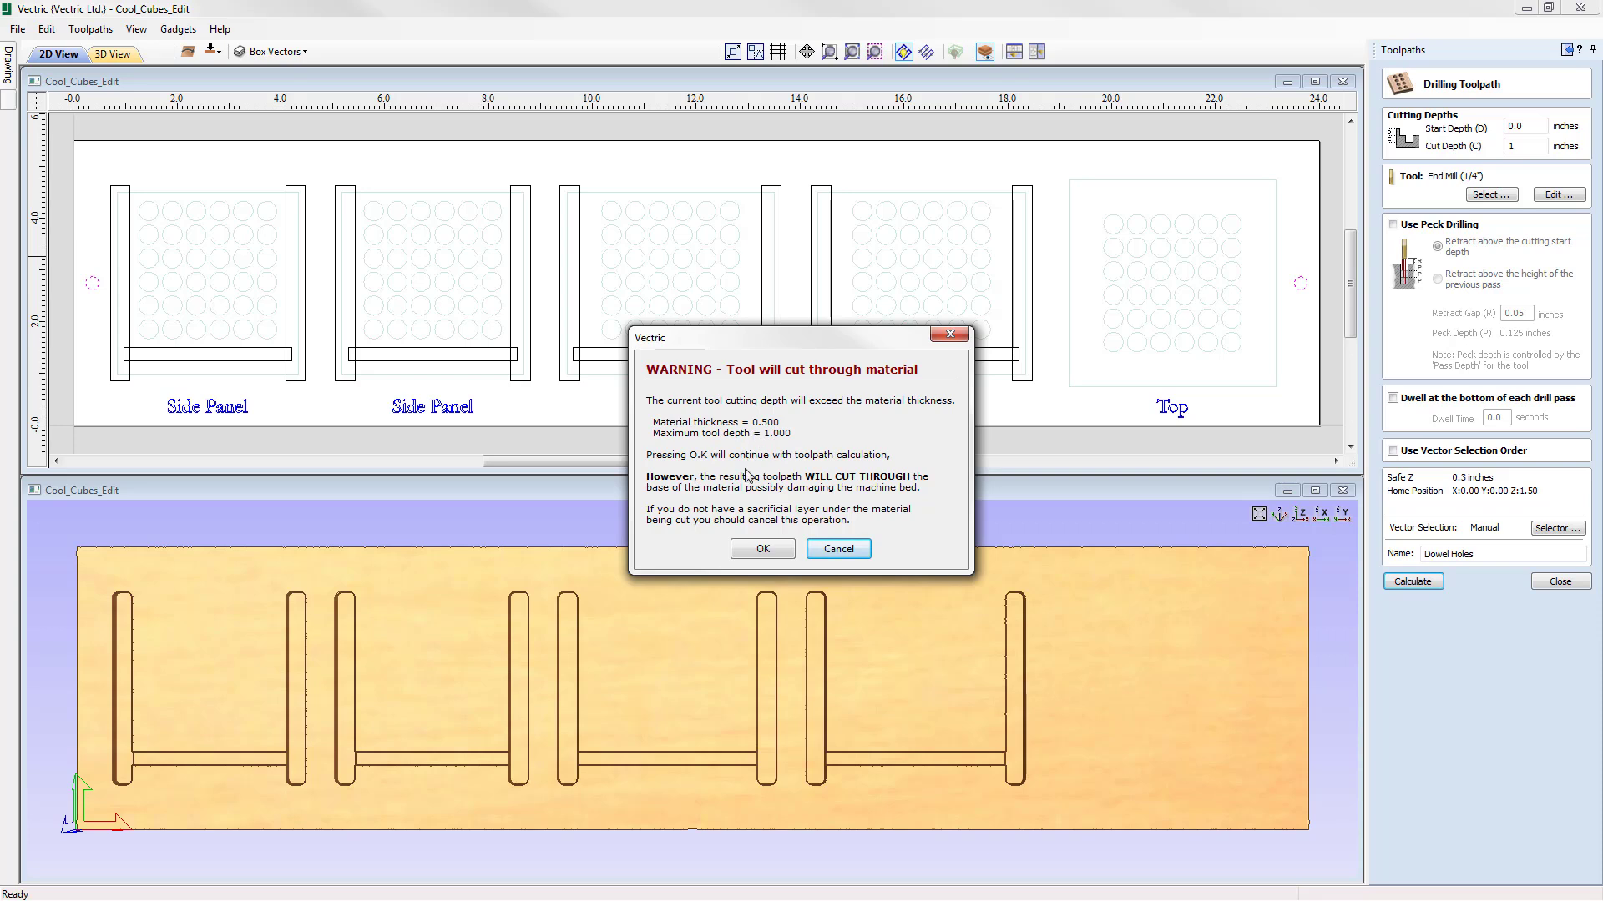
left_click(763, 551)
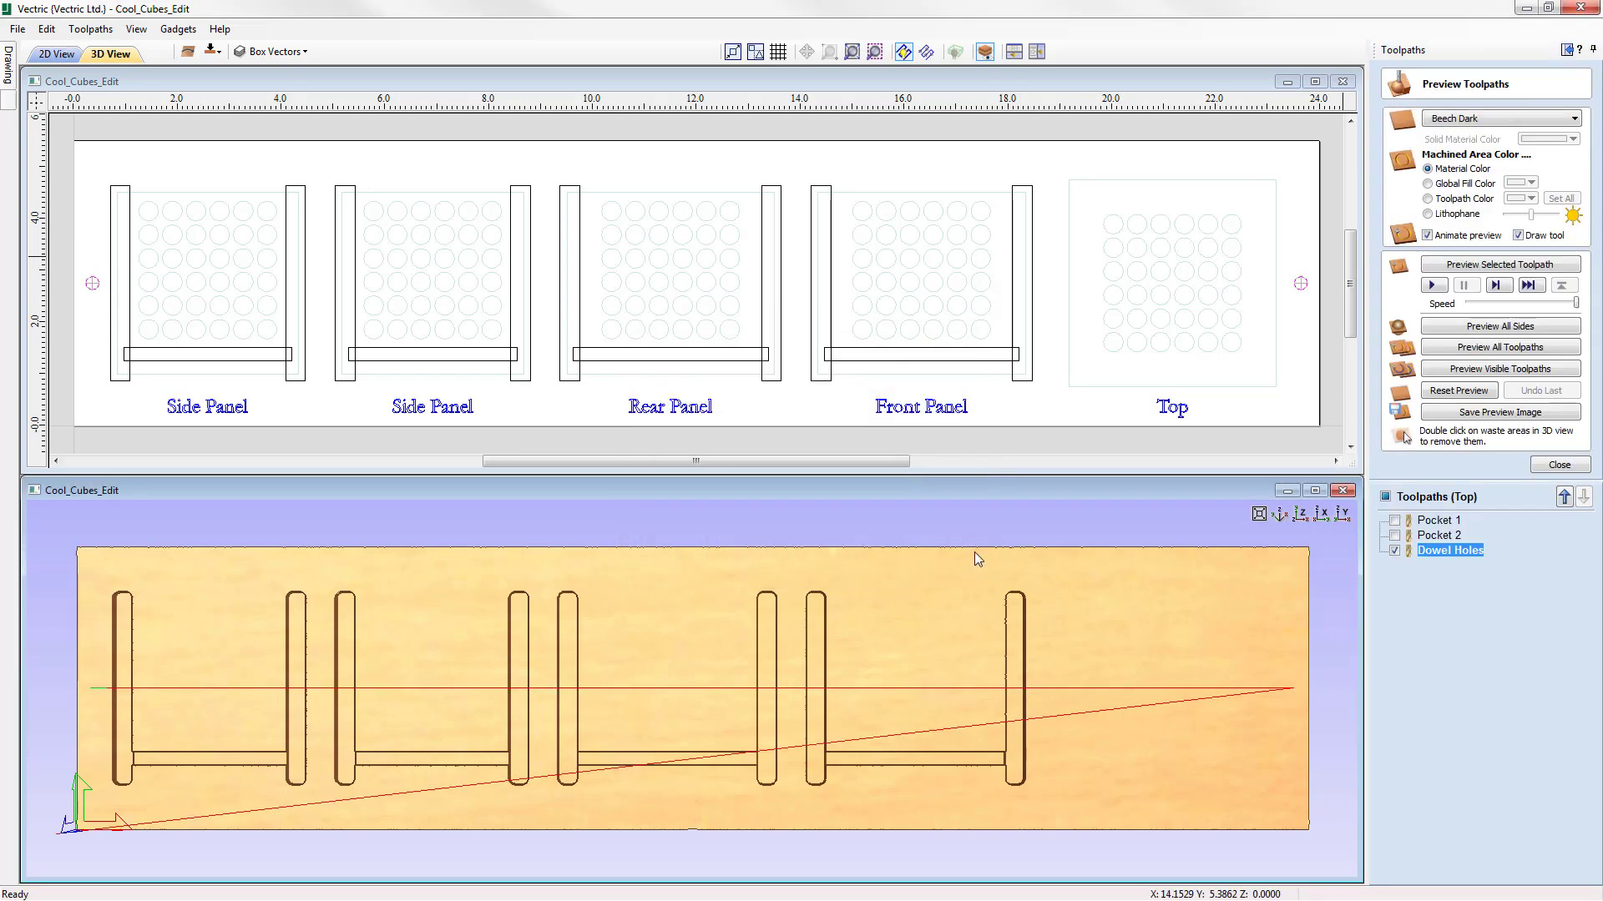
Step: Preview the Dowel Holes toolpath and inspect the drilled holes from both faces of the board
left_click(1506, 268)
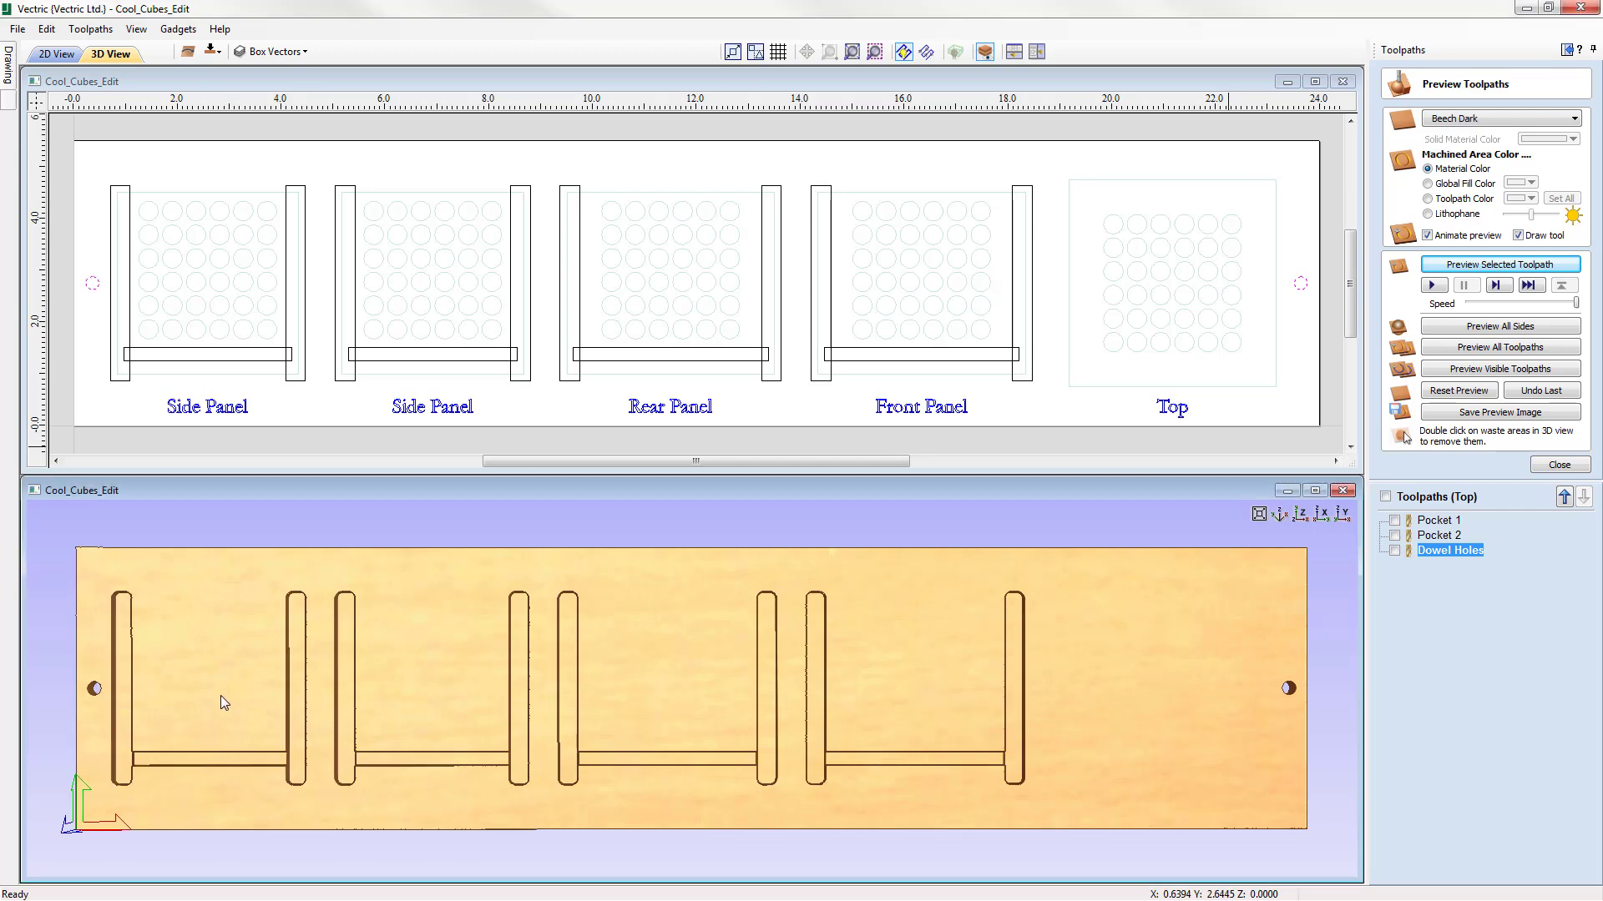
left_click_drag(220, 694, 1240, 613)
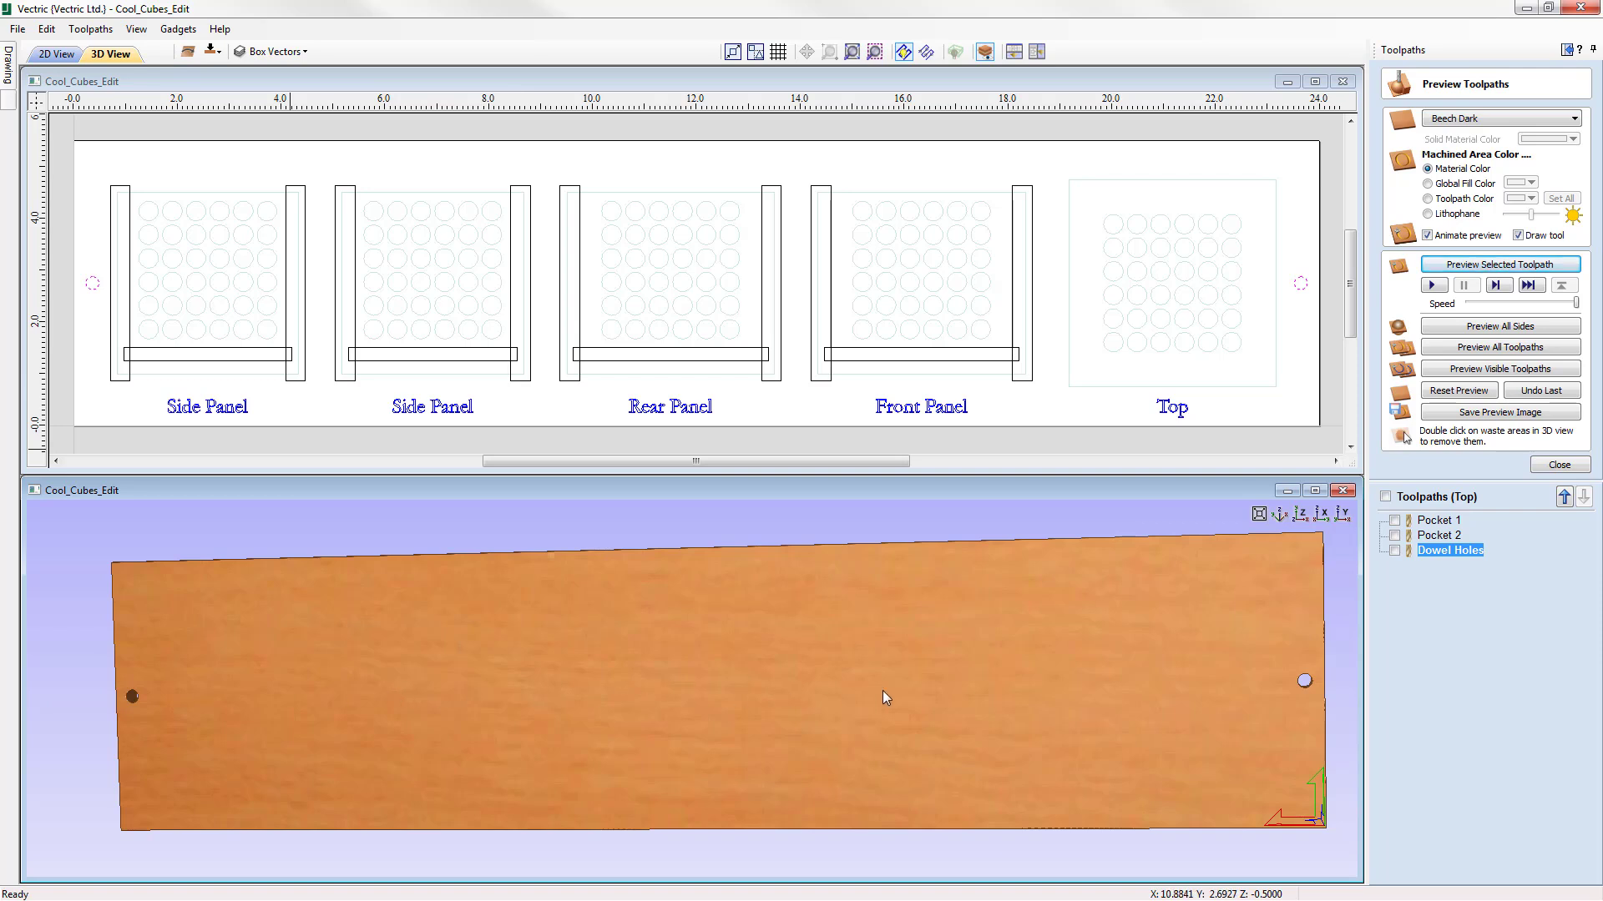
left_click_drag(1299, 561, 1314, 567)
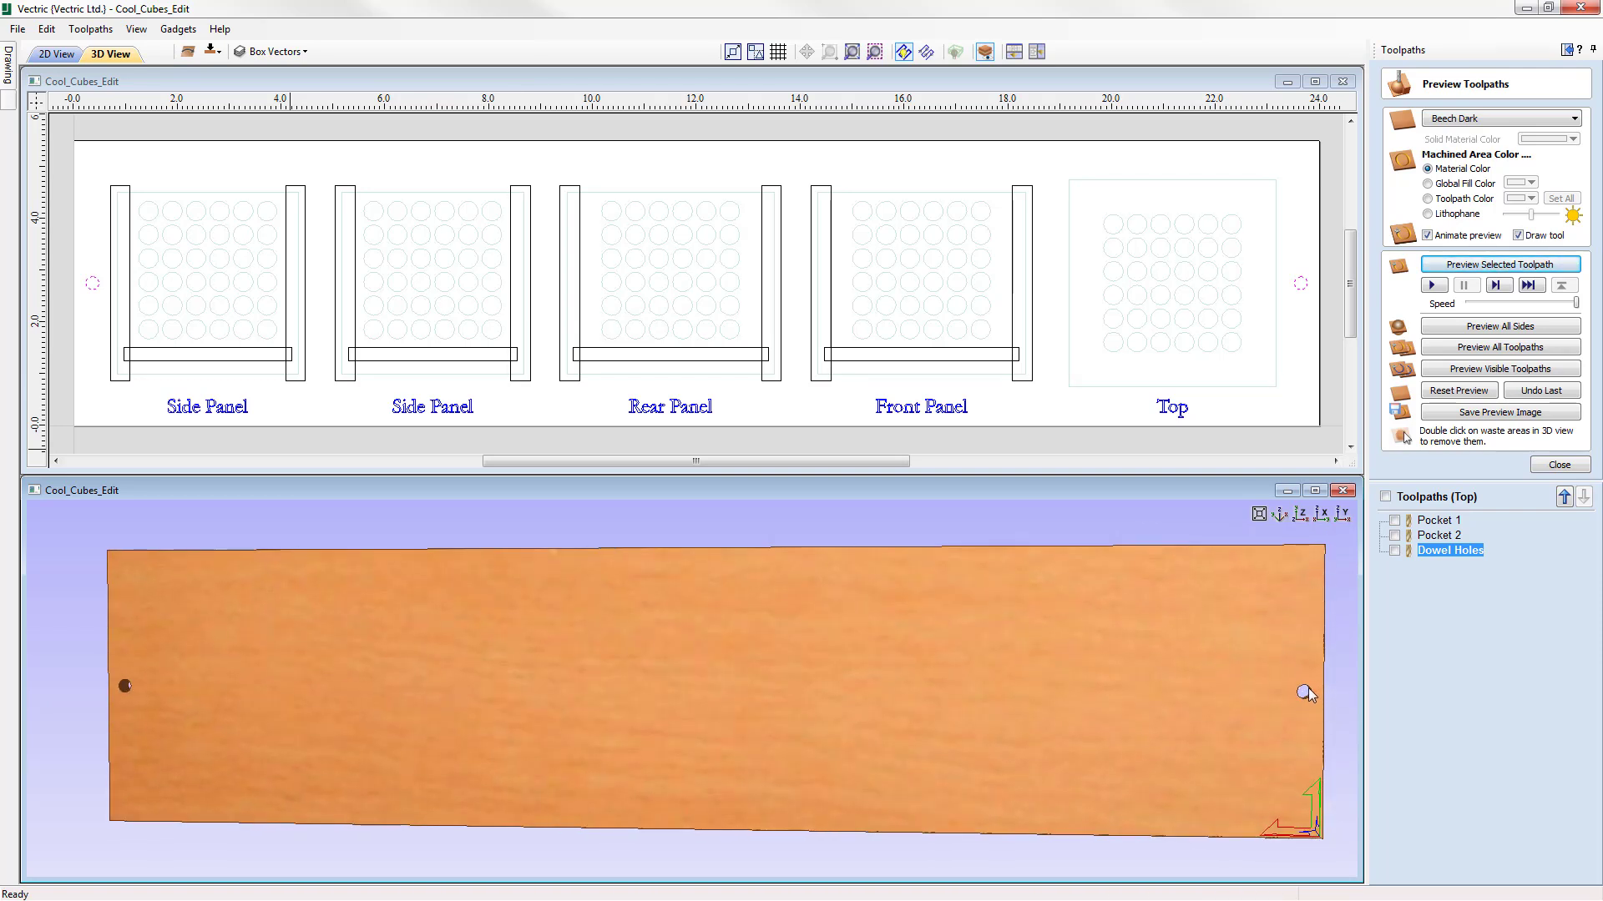
double_click(124, 683)
left_click(1304, 516)
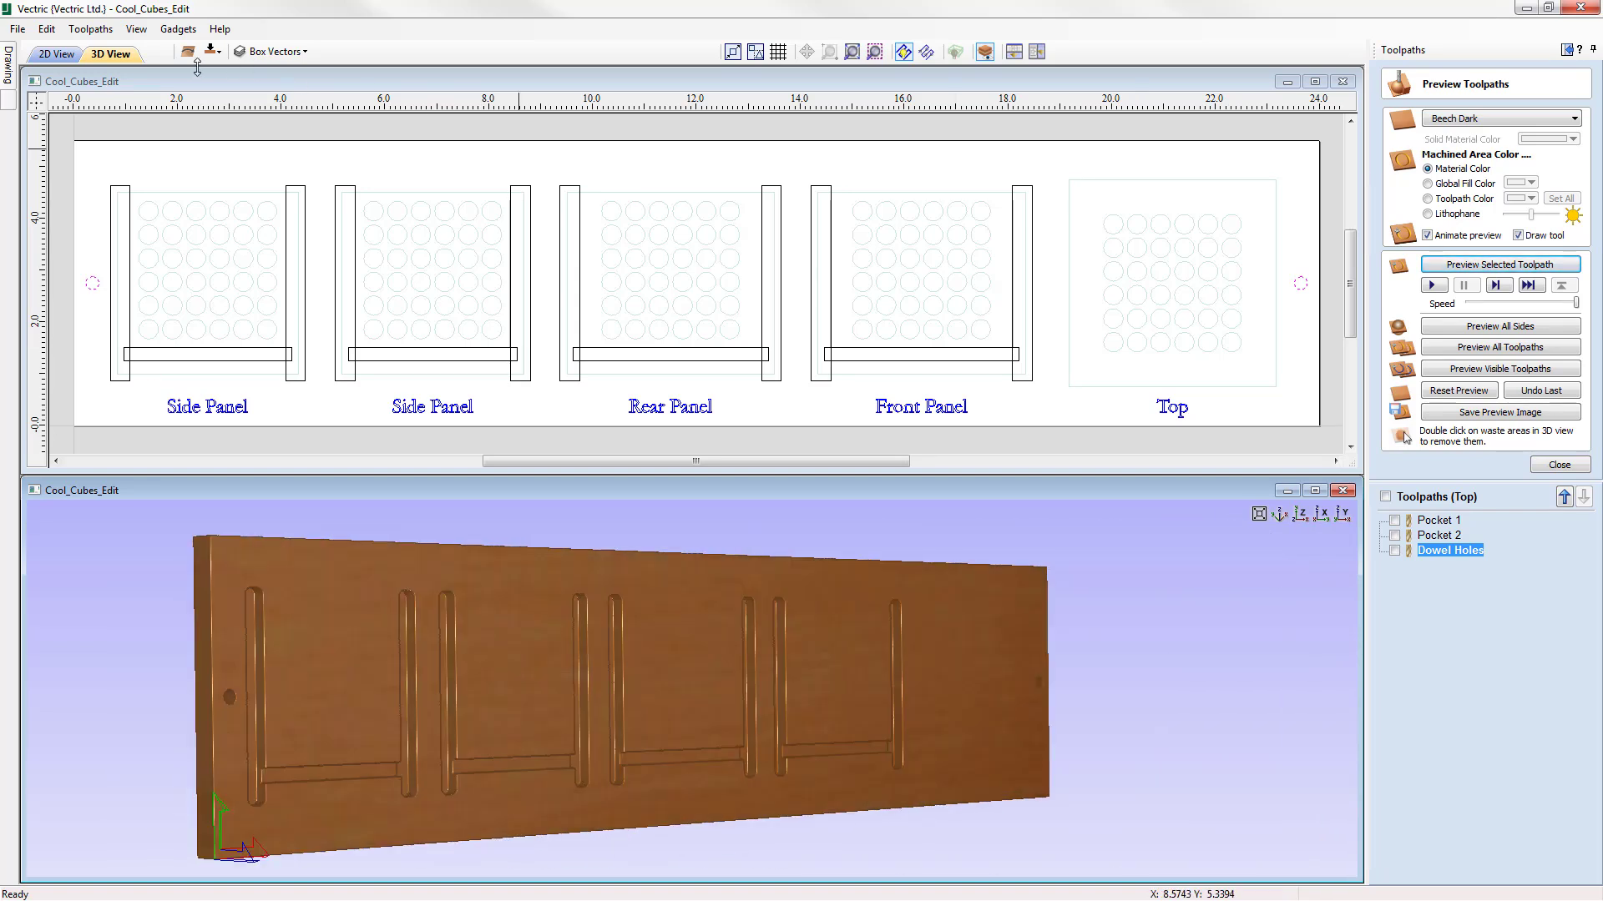
Step: Switch to the bottom side and confirm its material setup with Z-zero on the machine bed, accepting the cut-through warning
left_click(213, 52)
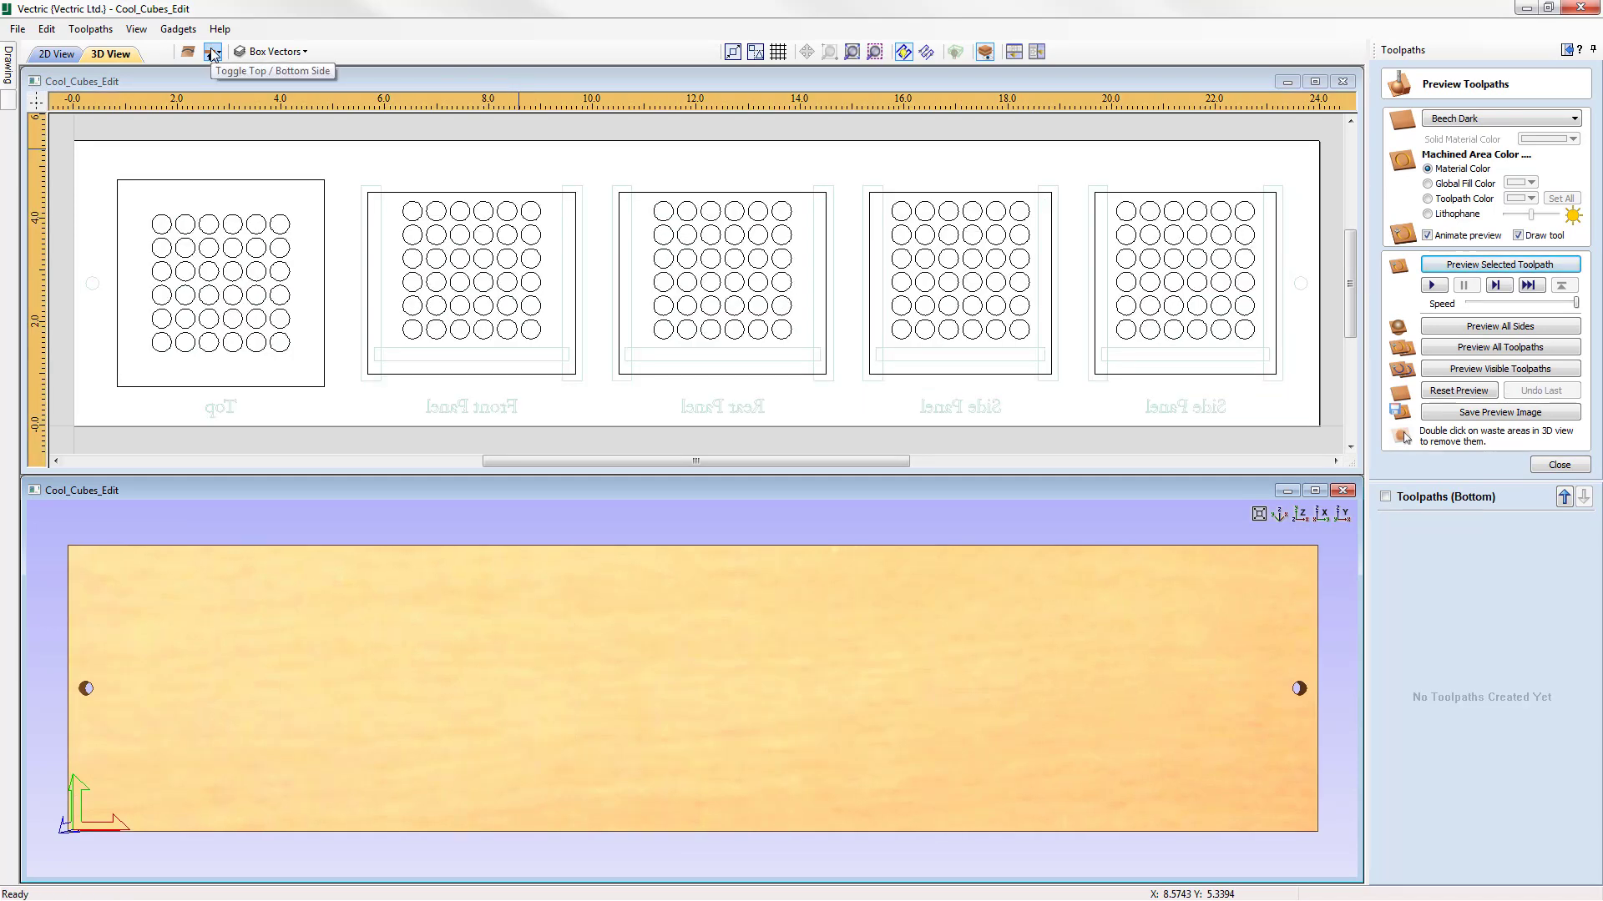
left_click(1559, 466)
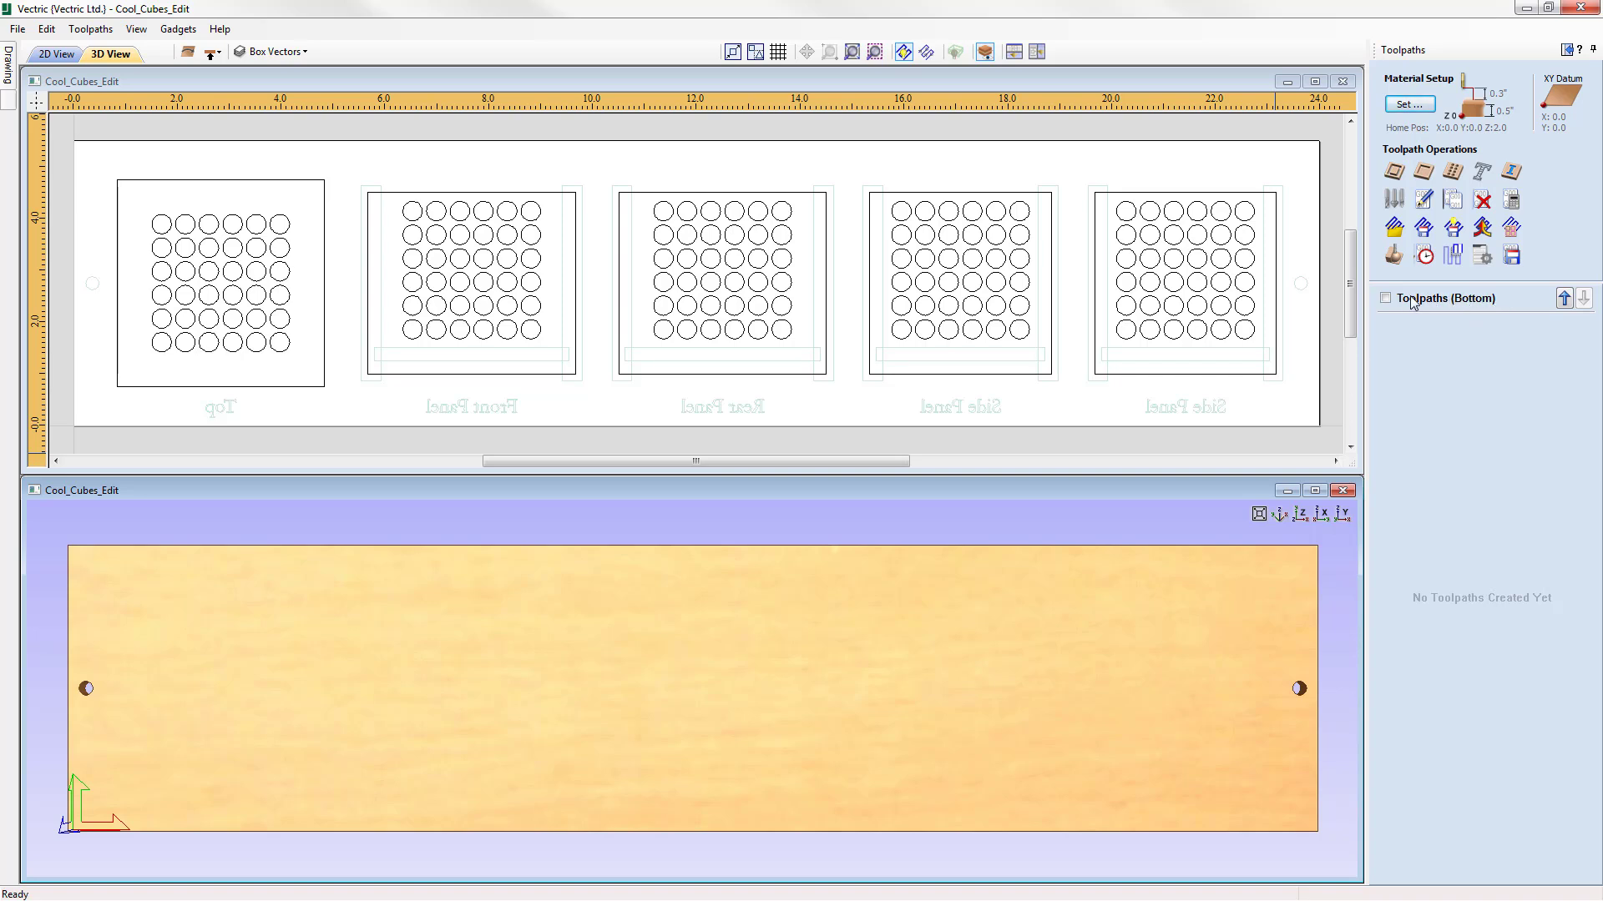
left_click(1404, 105)
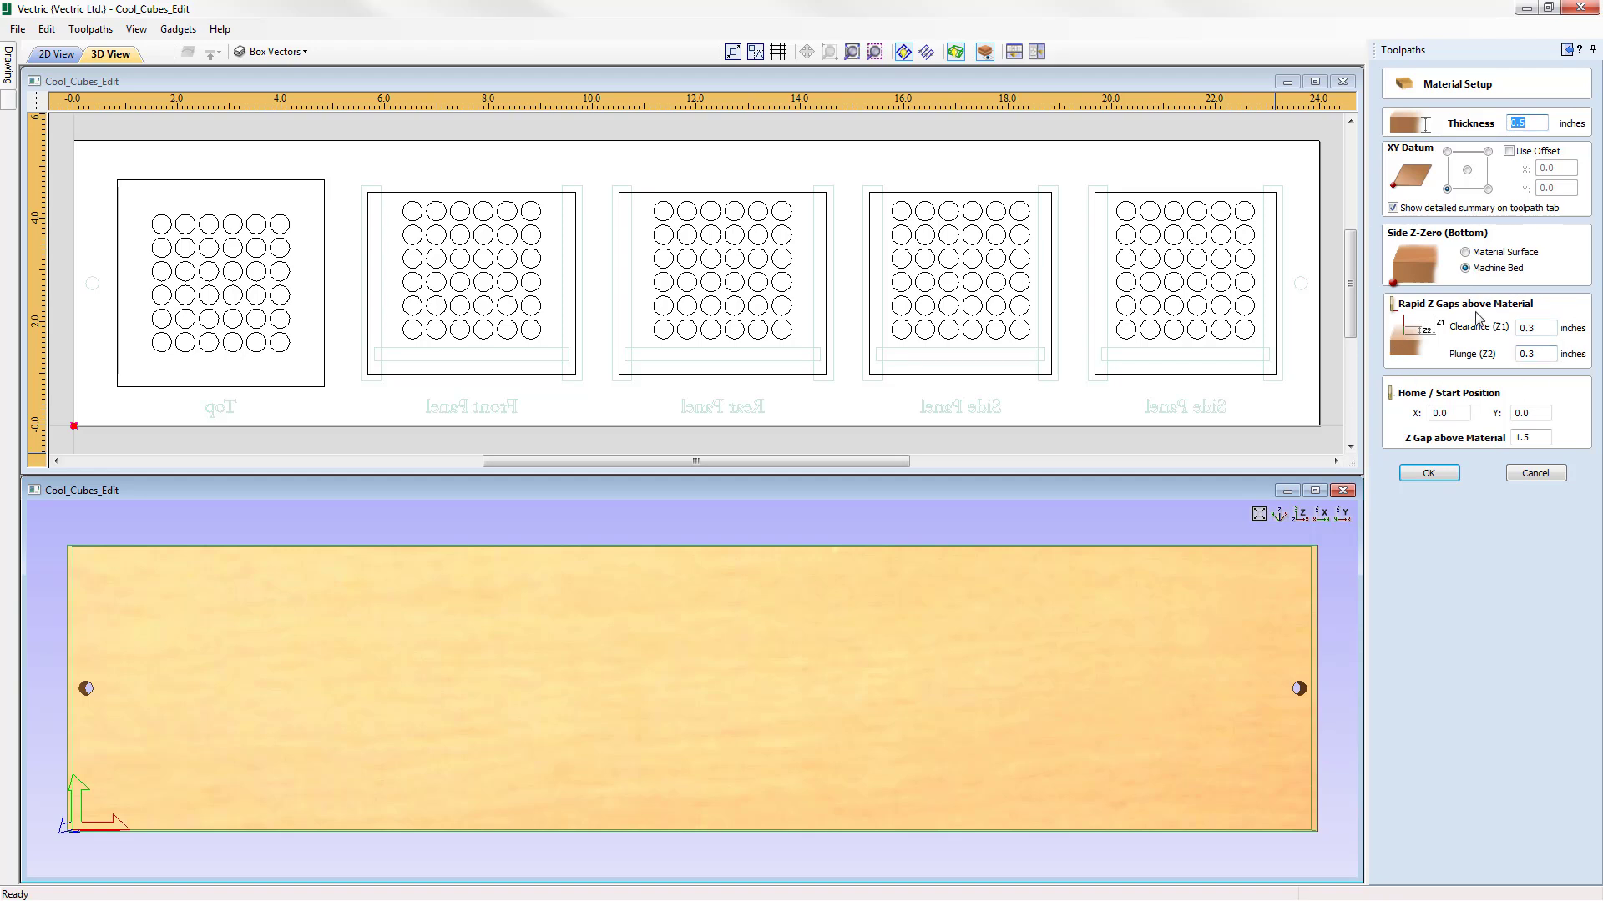
left_click(1429, 472)
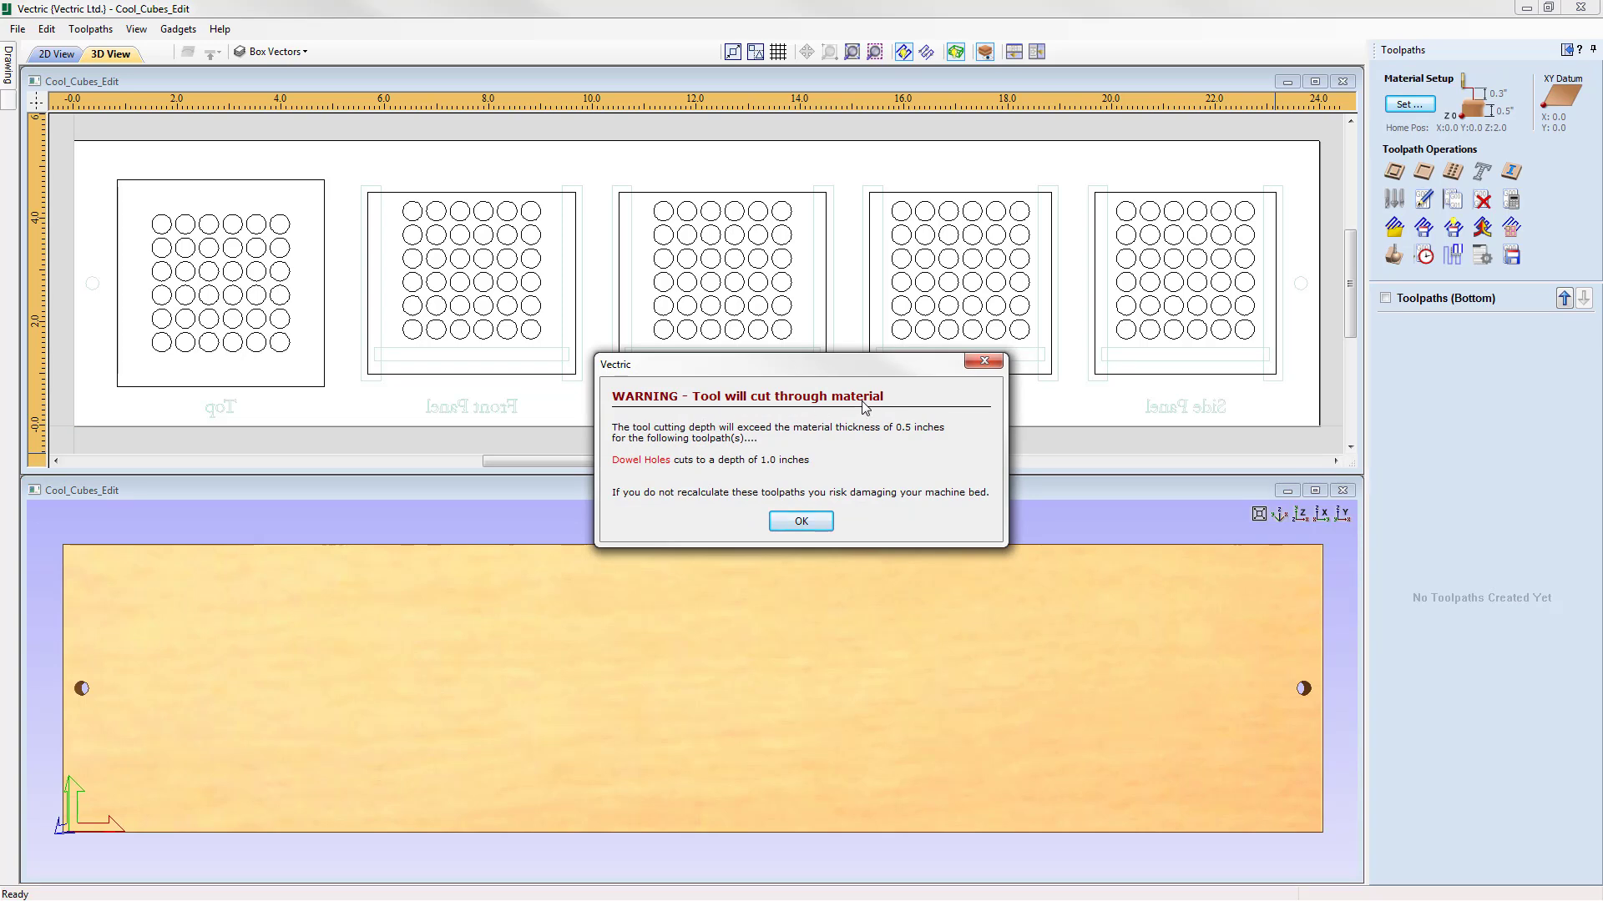
left_click(801, 523)
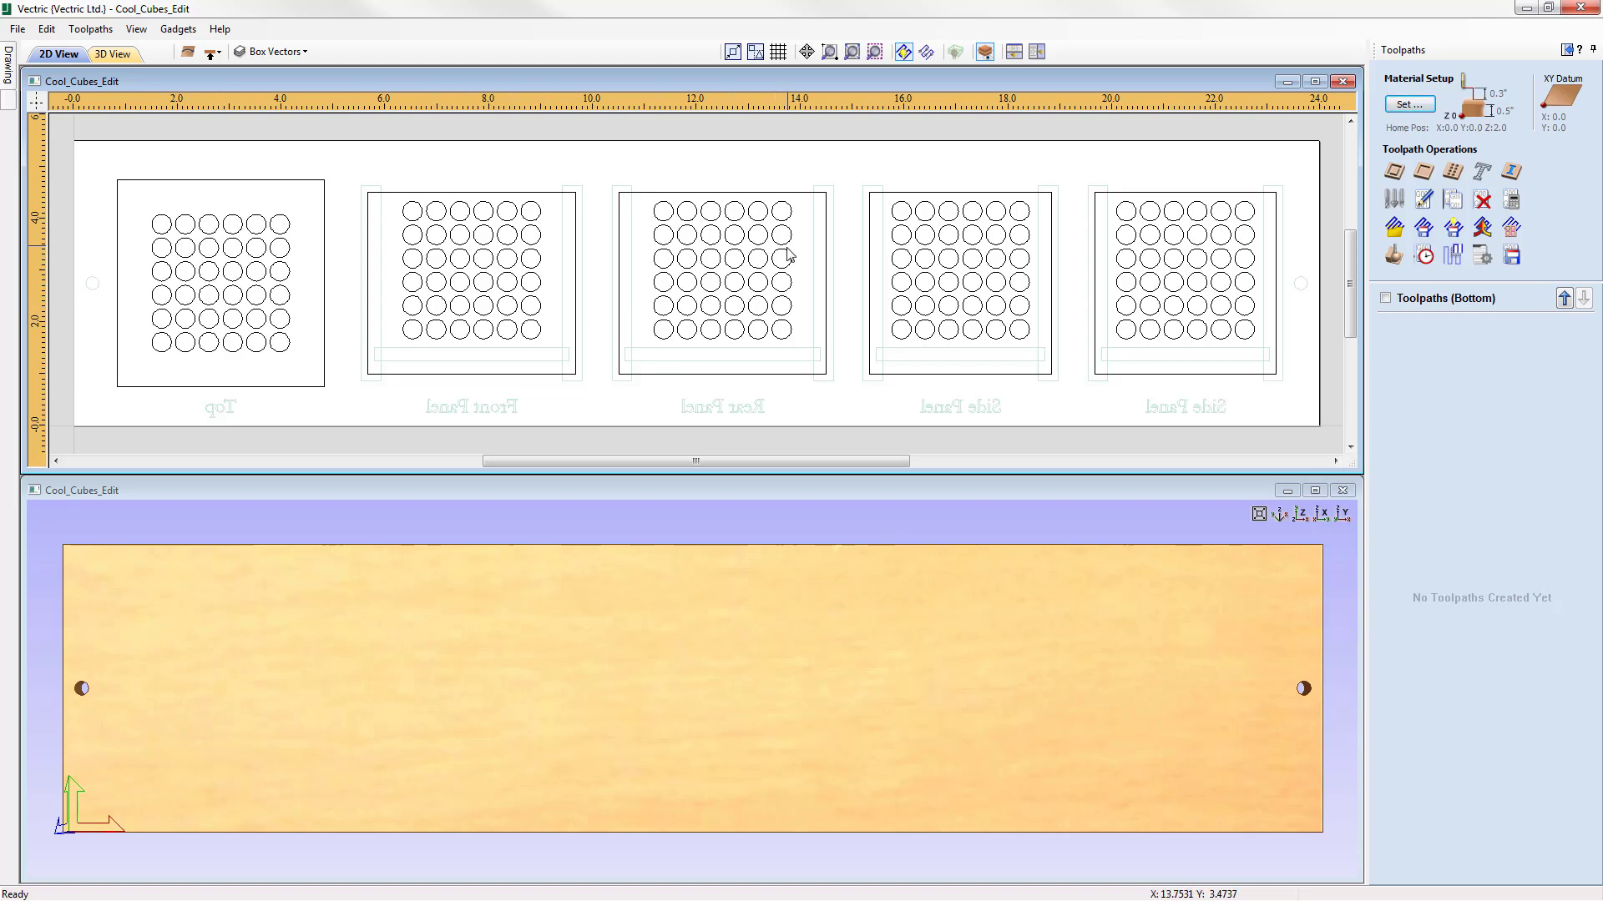
Step: Select the circle grids on all five panels and start a 2D Profile toolpath with a cut depth of 0.125 inches
left_click_drag(297, 358, 147, 213)
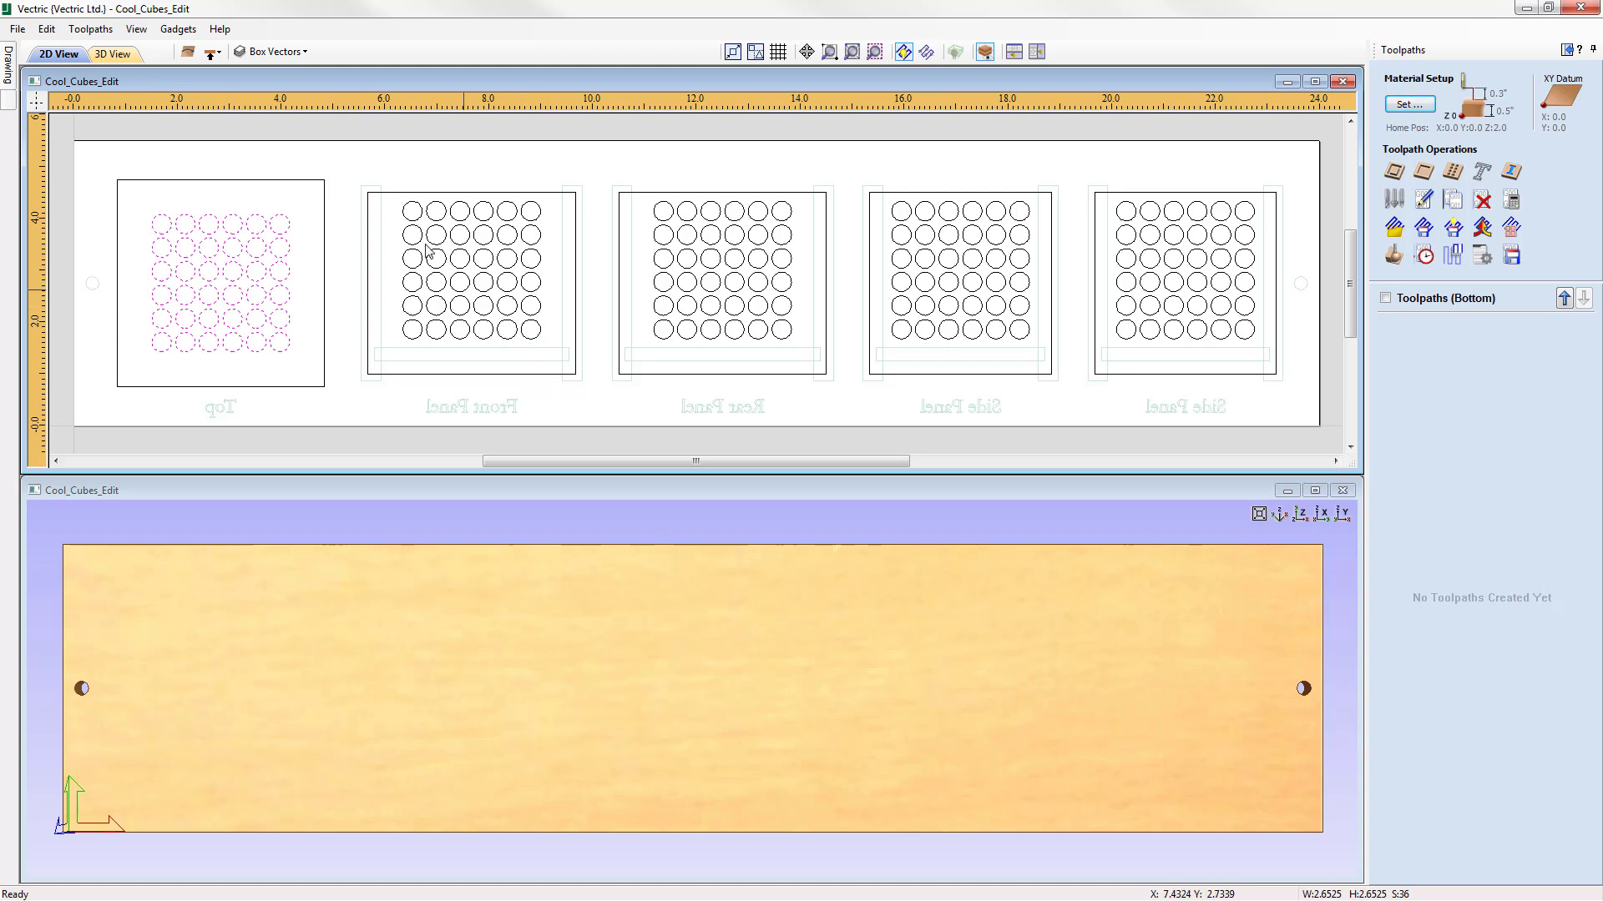
left_click_drag(545, 349, 404, 204, "shift")
left_click_drag(794, 349, 655, 207, "shift")
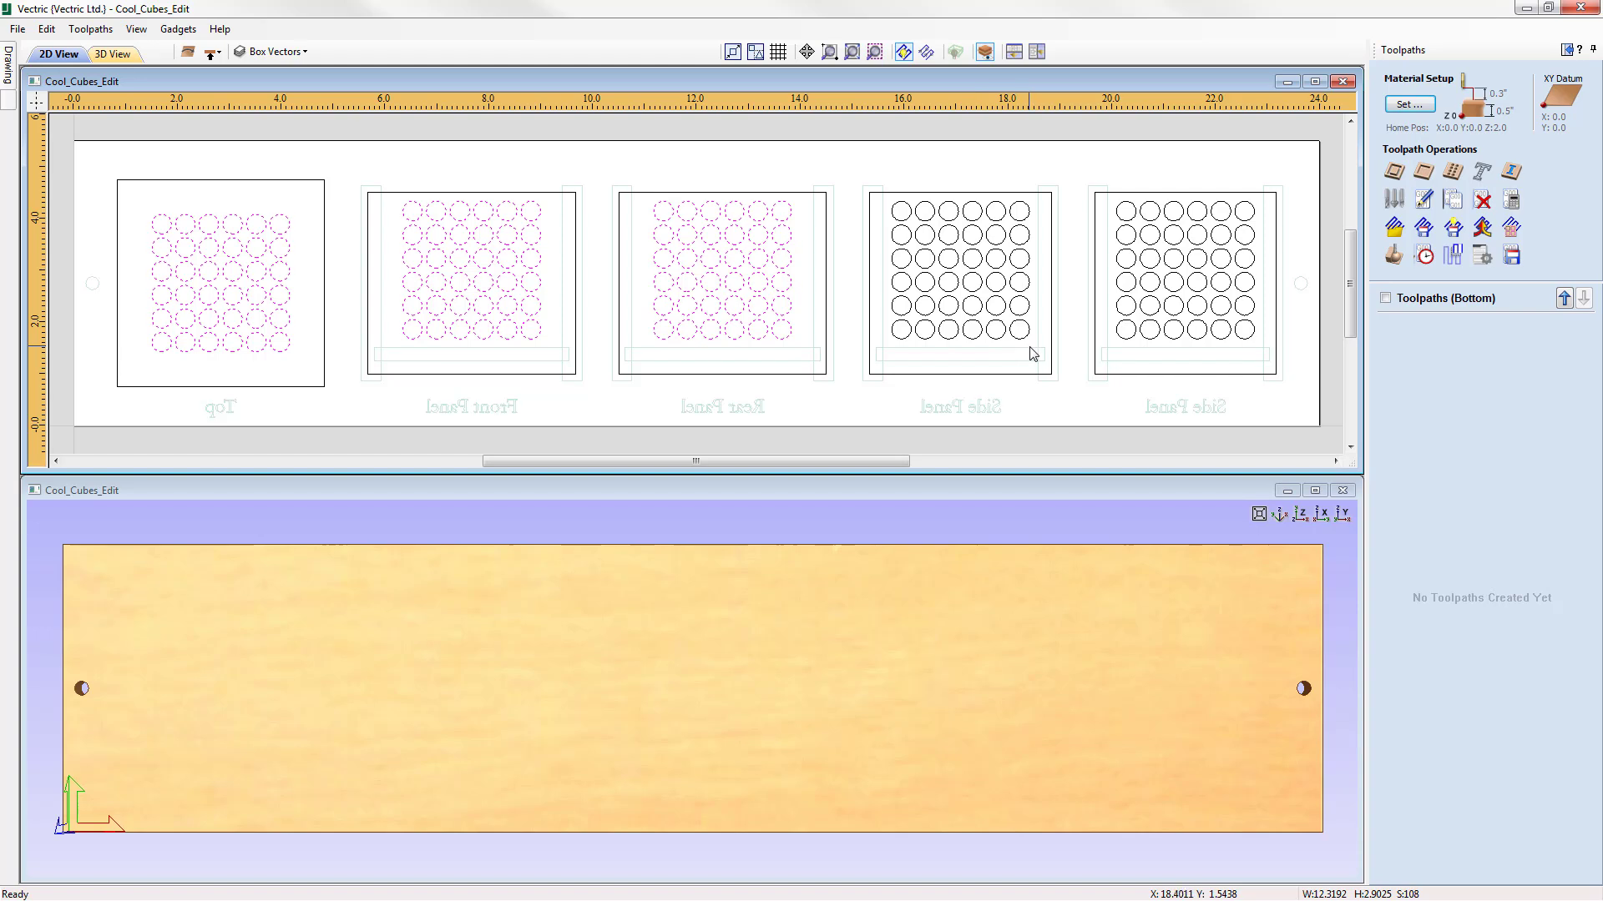
left_click_drag(1032, 354, 889, 216, "shift")
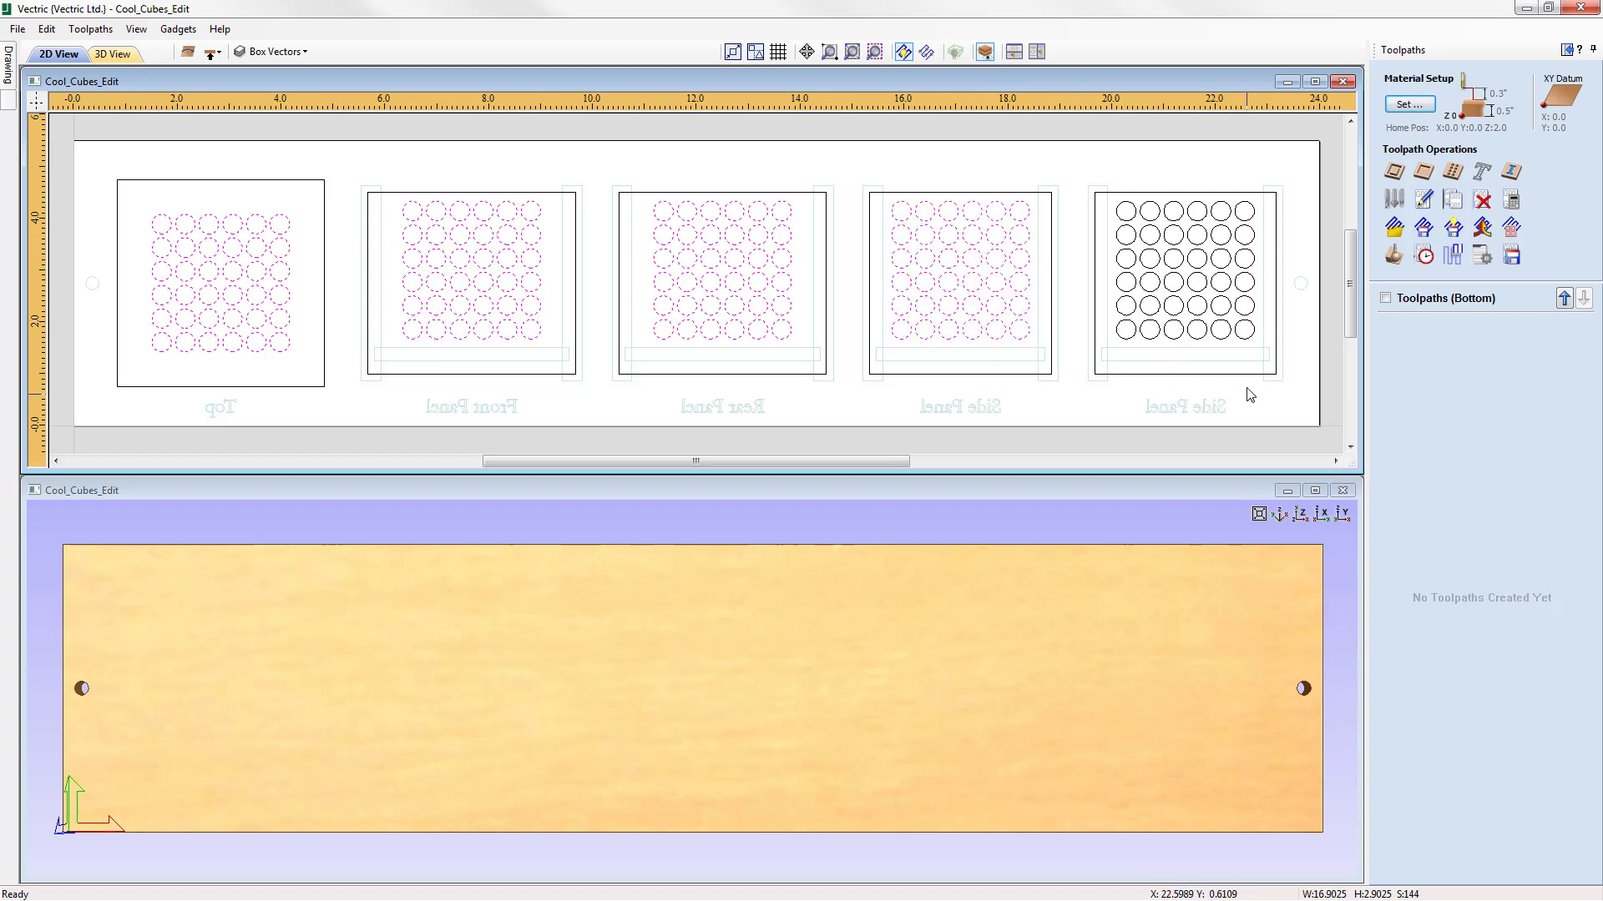
left_click_drag(1252, 349, 1122, 222, "shift")
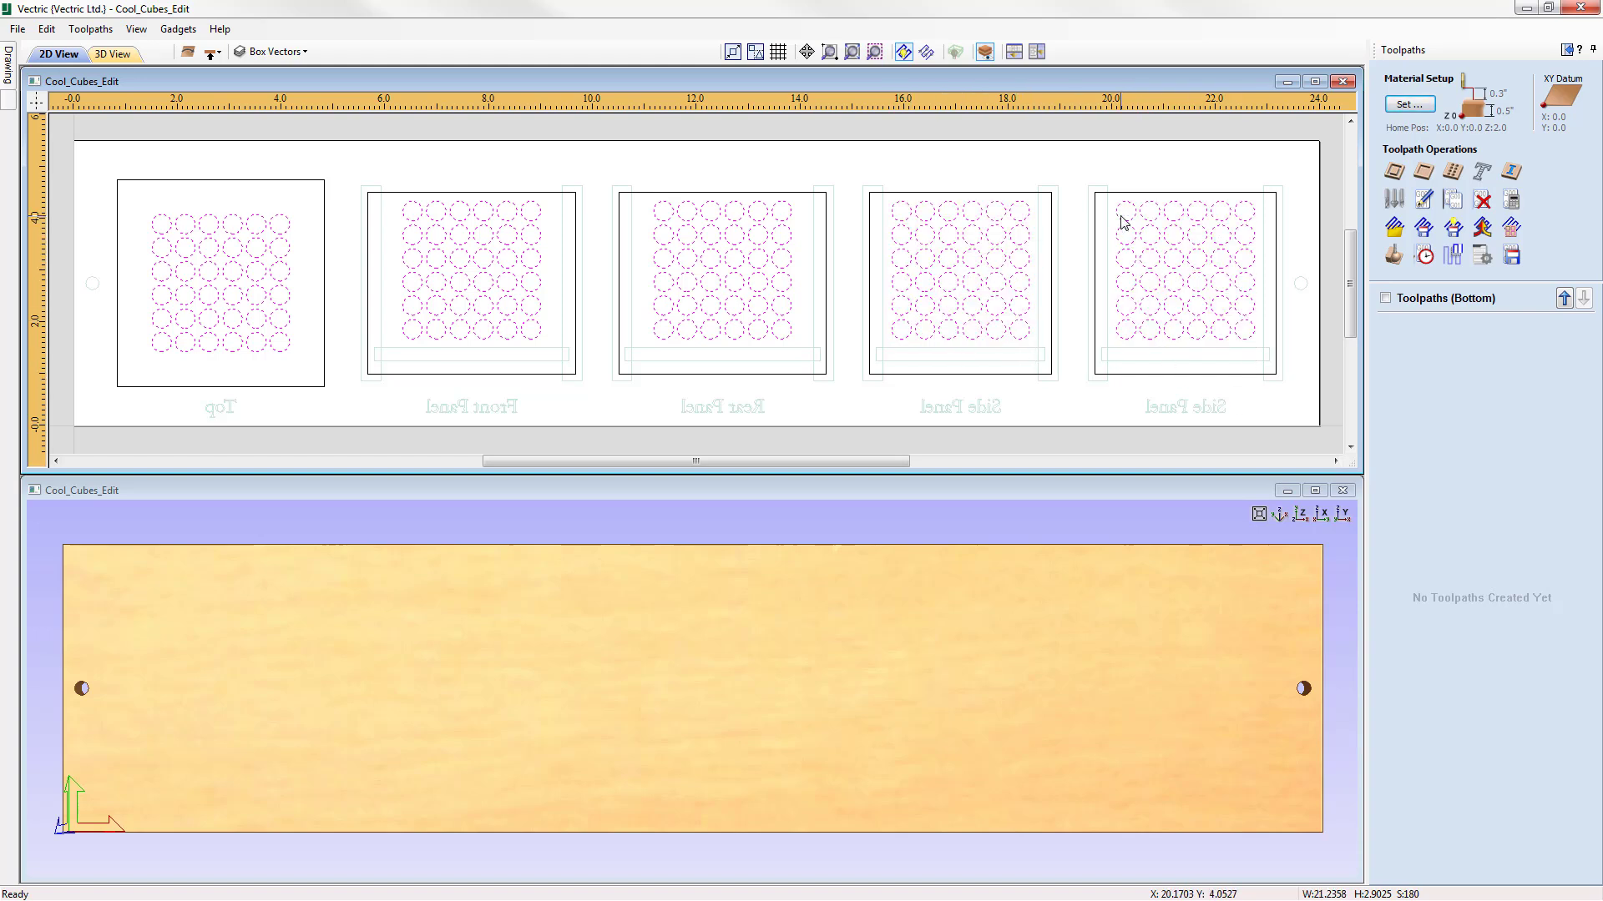
left_click(1394, 172)
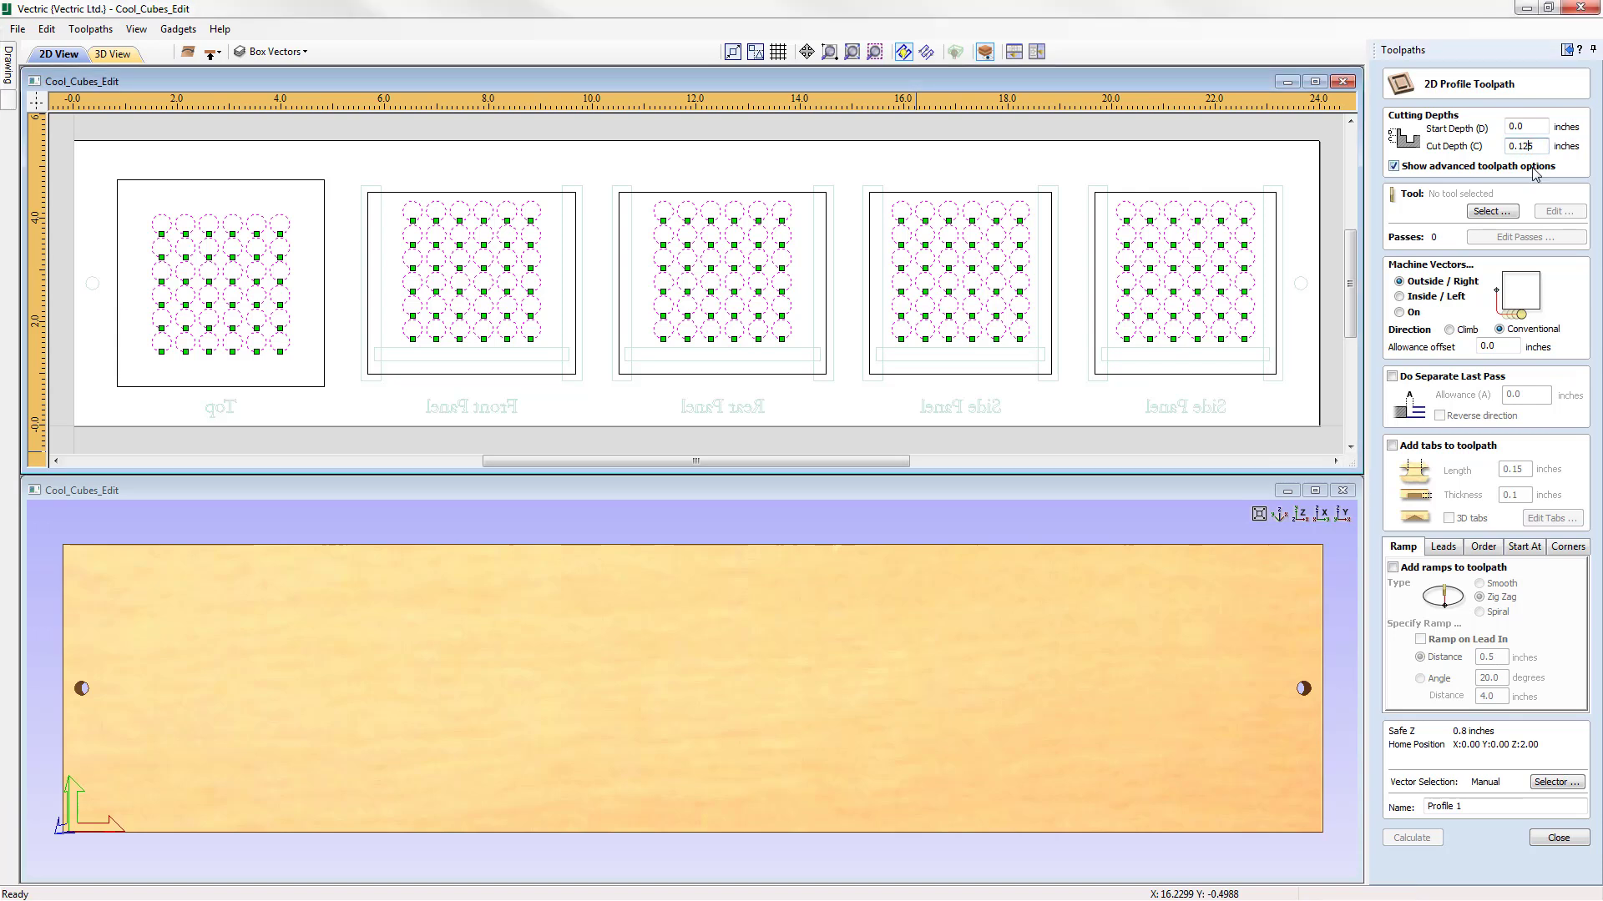
Step: Assign the imperial Ball Nose (1/4") to the circle profile toolpath and machine inside the vectors
left_click(1492, 212)
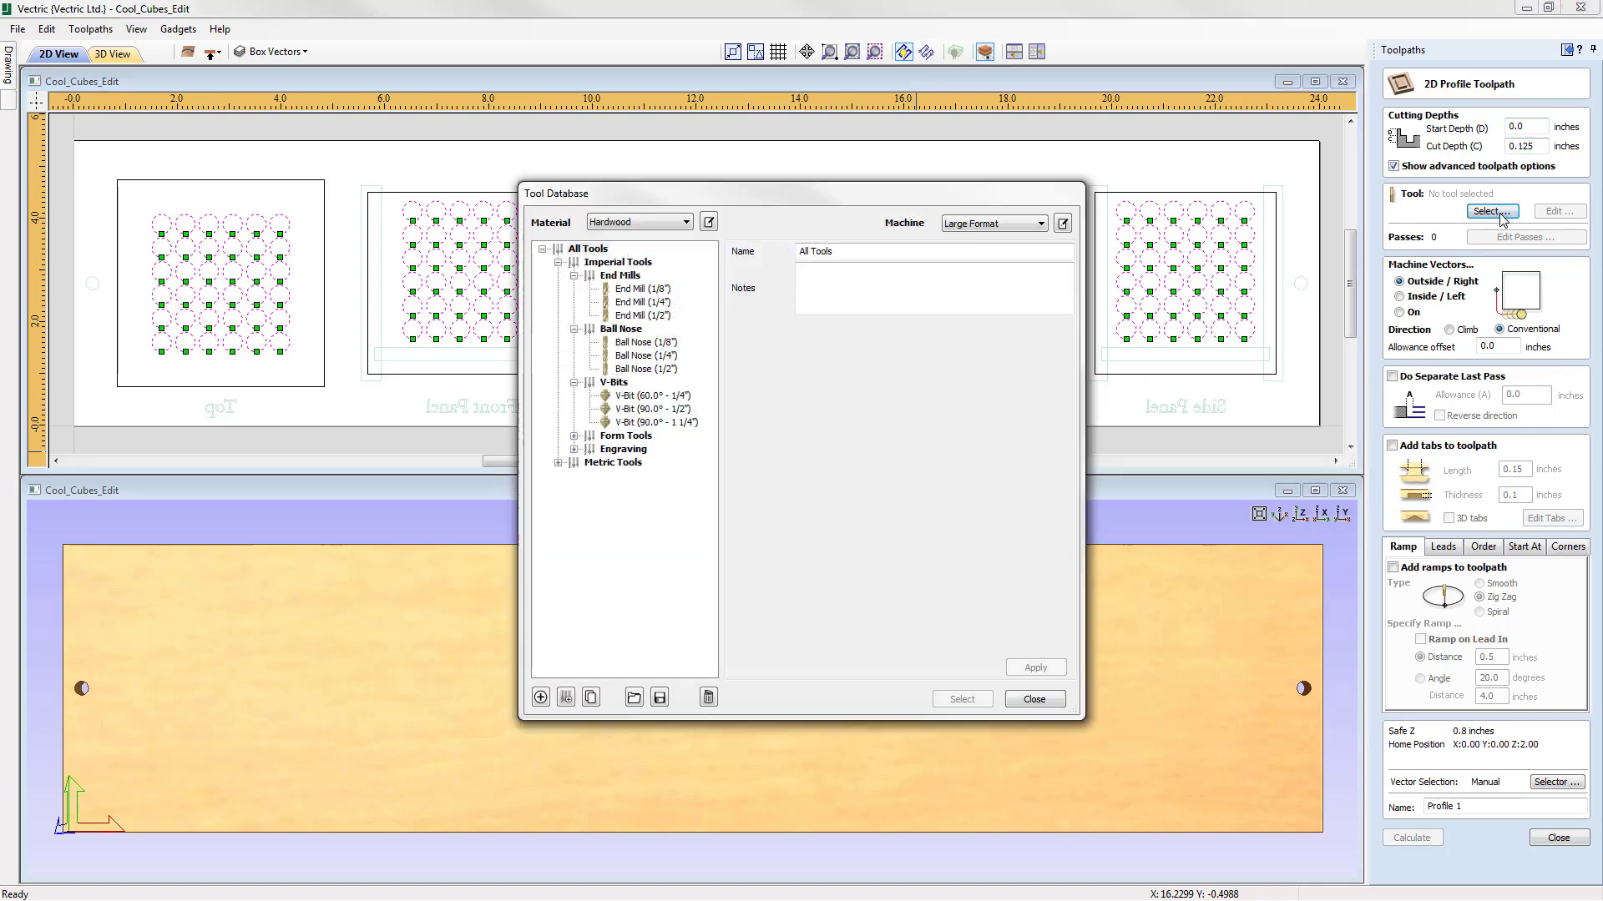
left_click(634, 357)
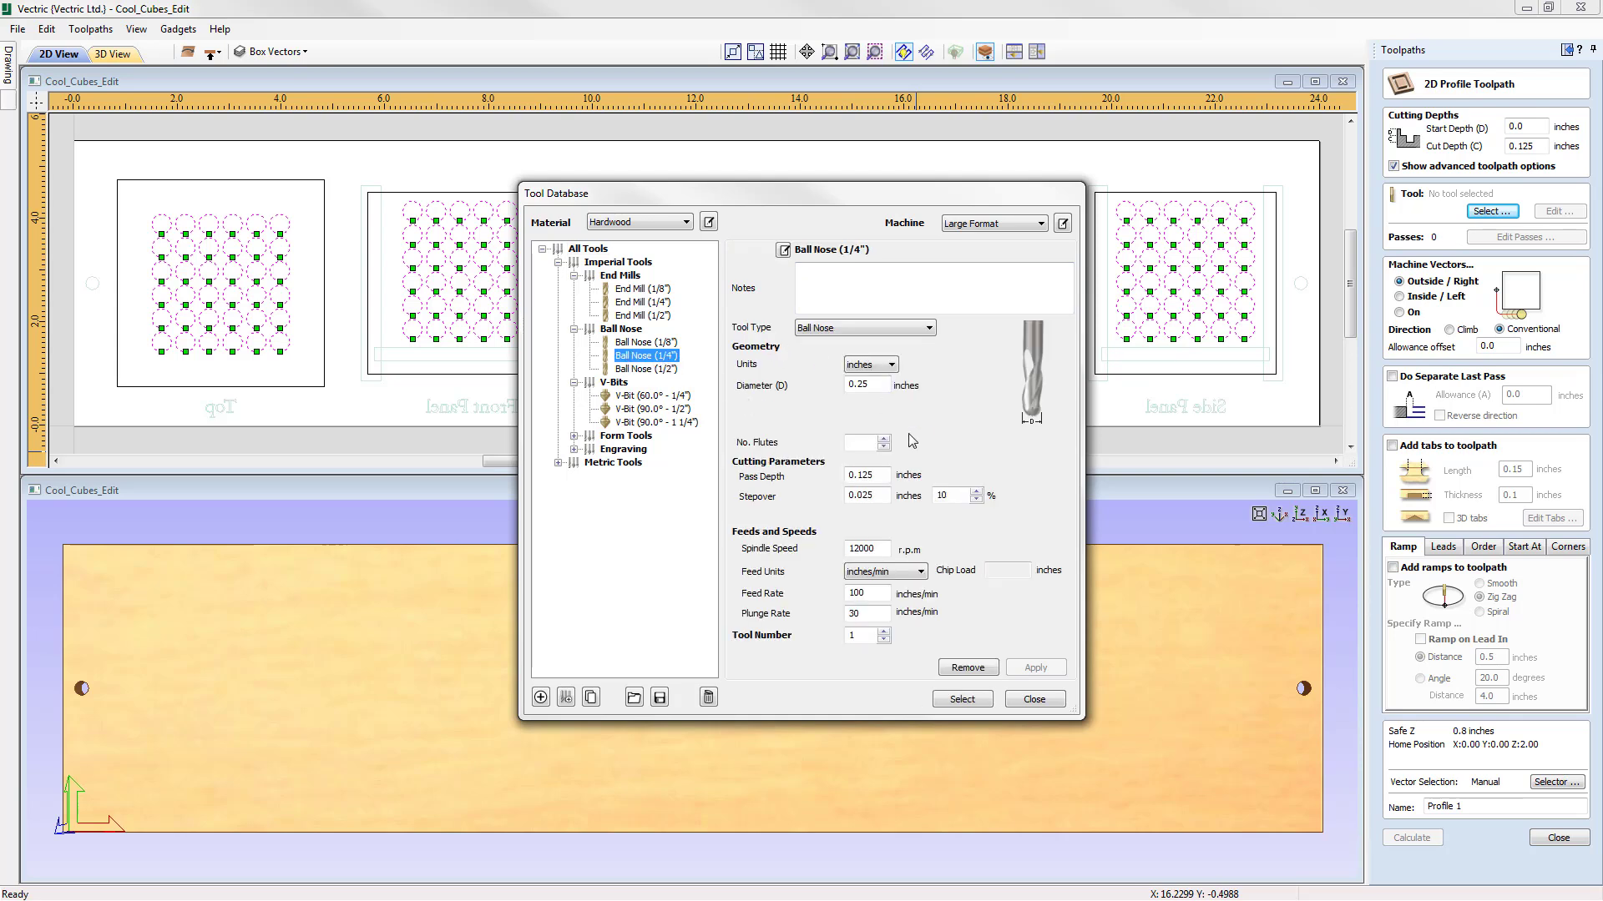
left_click(960, 701)
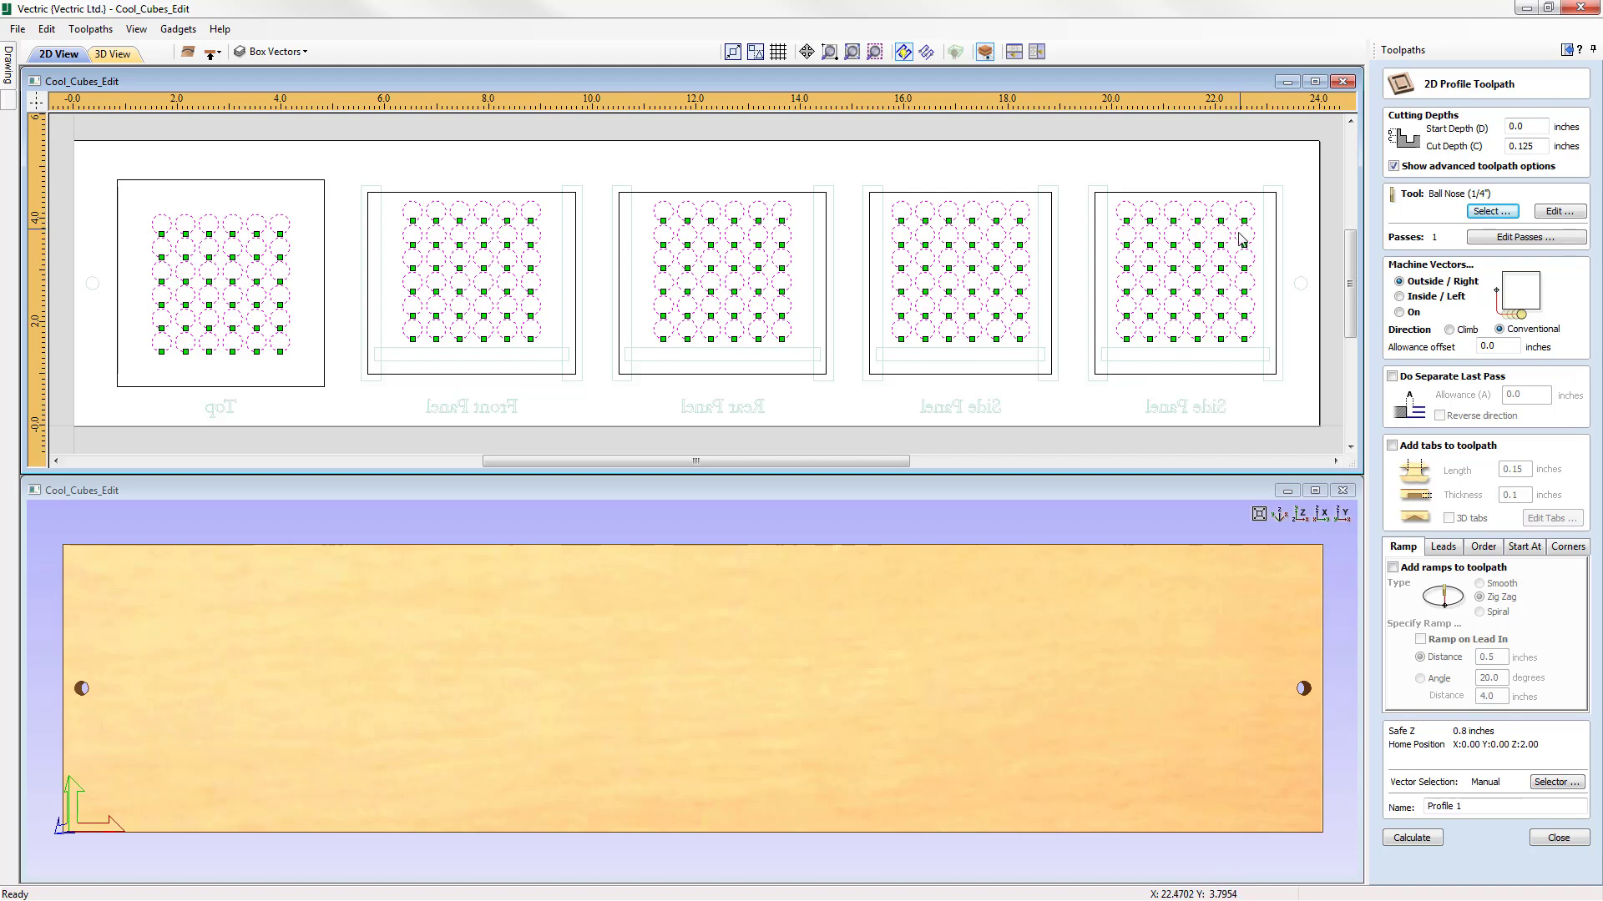
left_click(1400, 298)
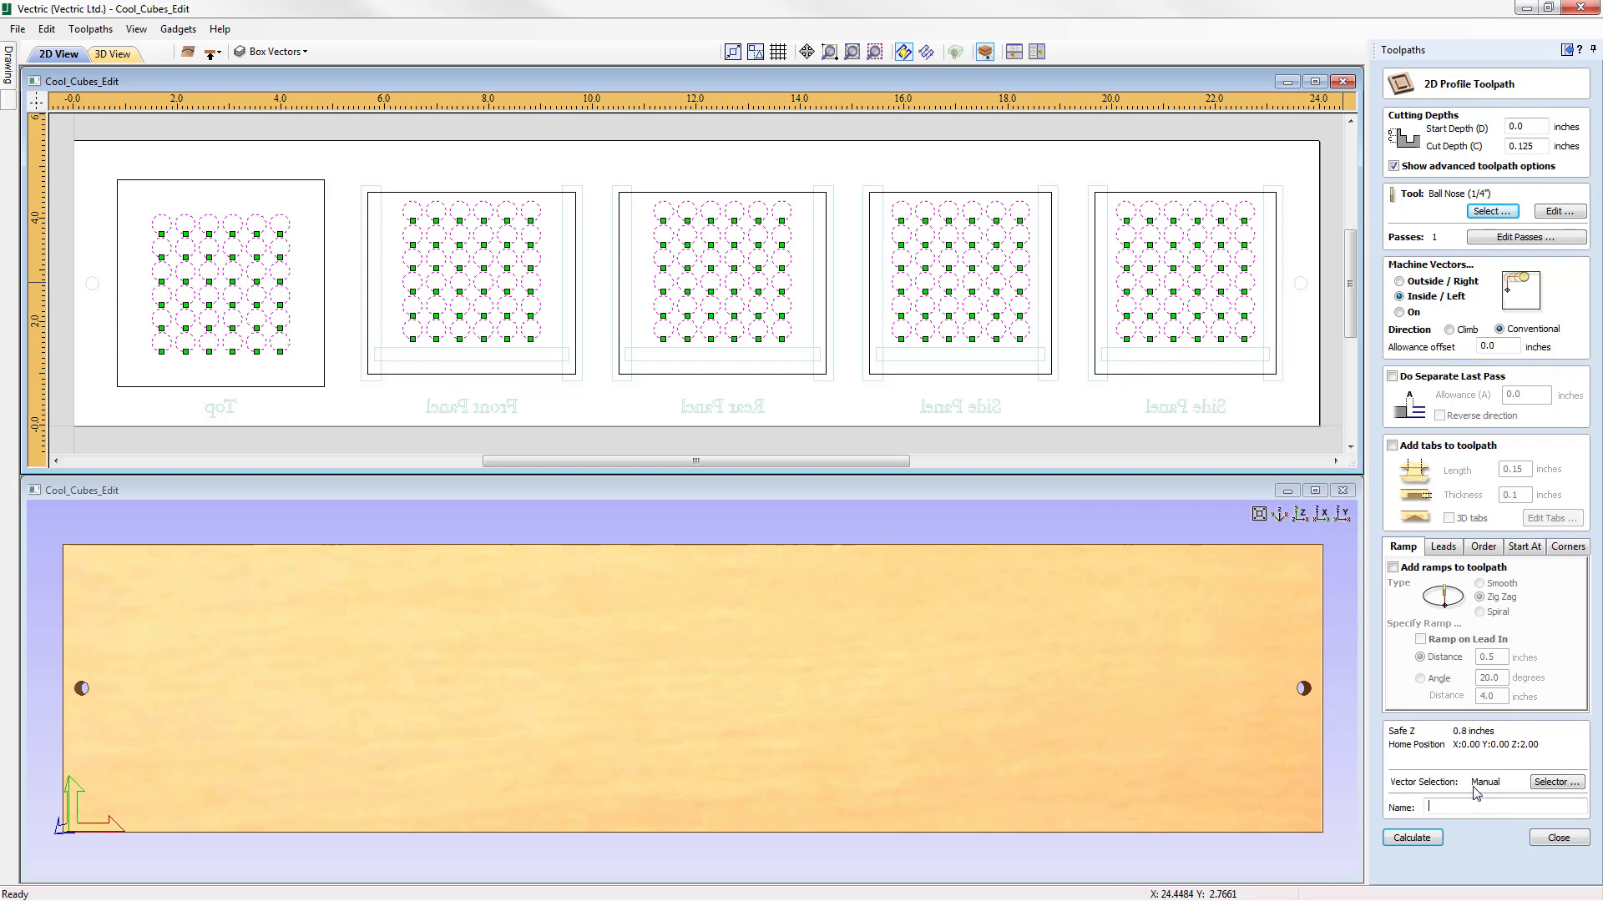
Step: Calculate the toolpath under the name Decorative Holes and preview its cuts on the bottom side
type("Decorative Holes")
left_click(1424, 840)
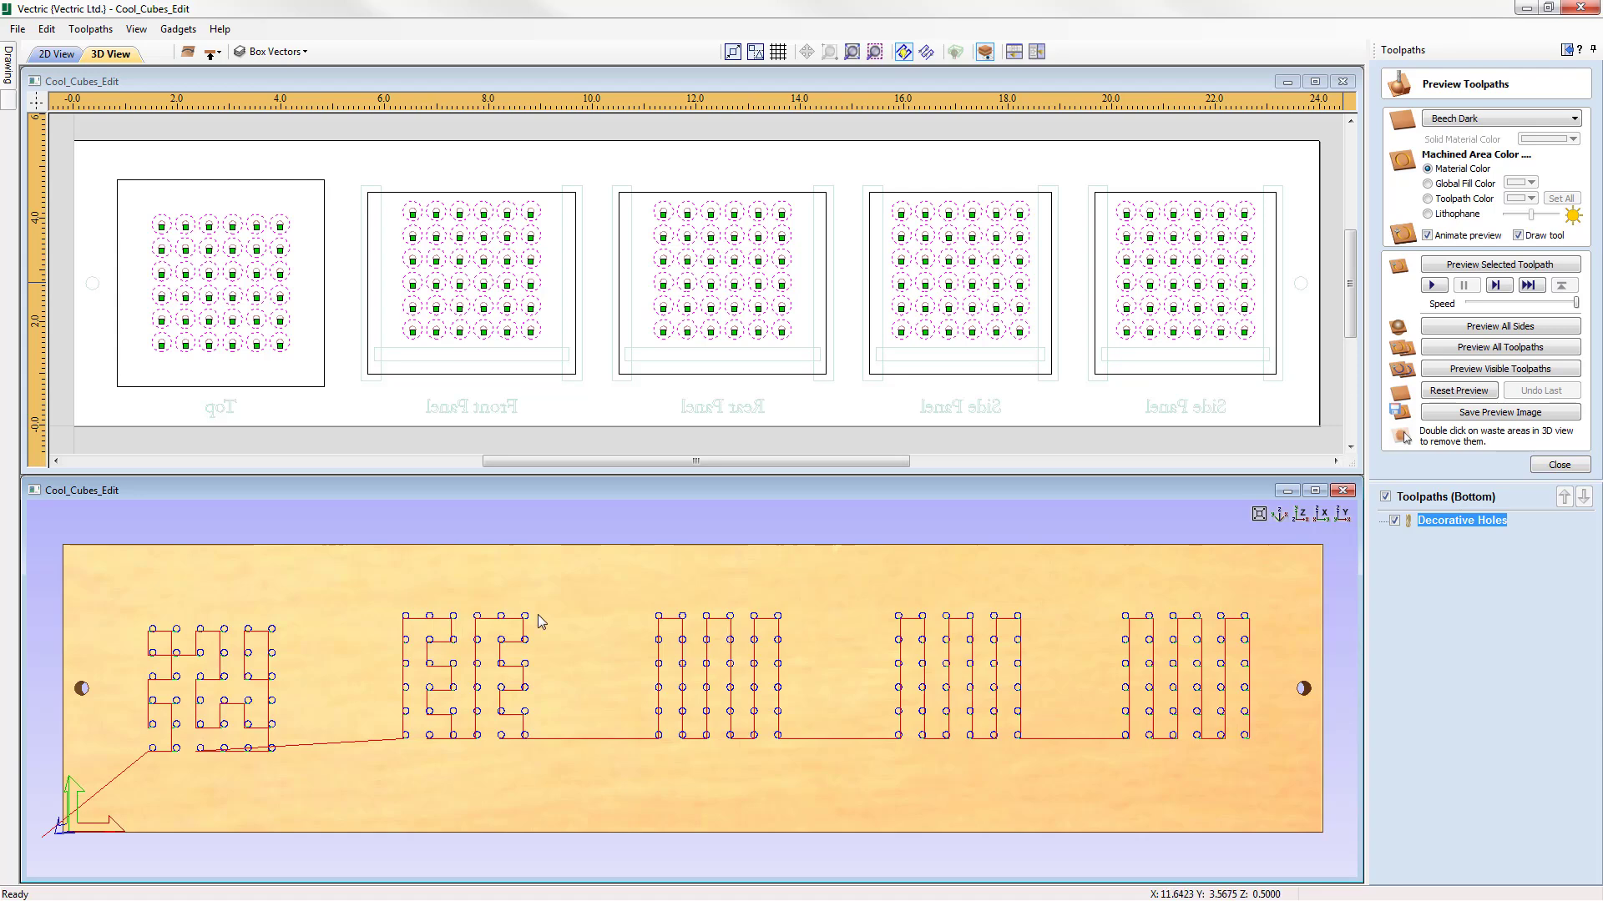
left_click(1491, 265)
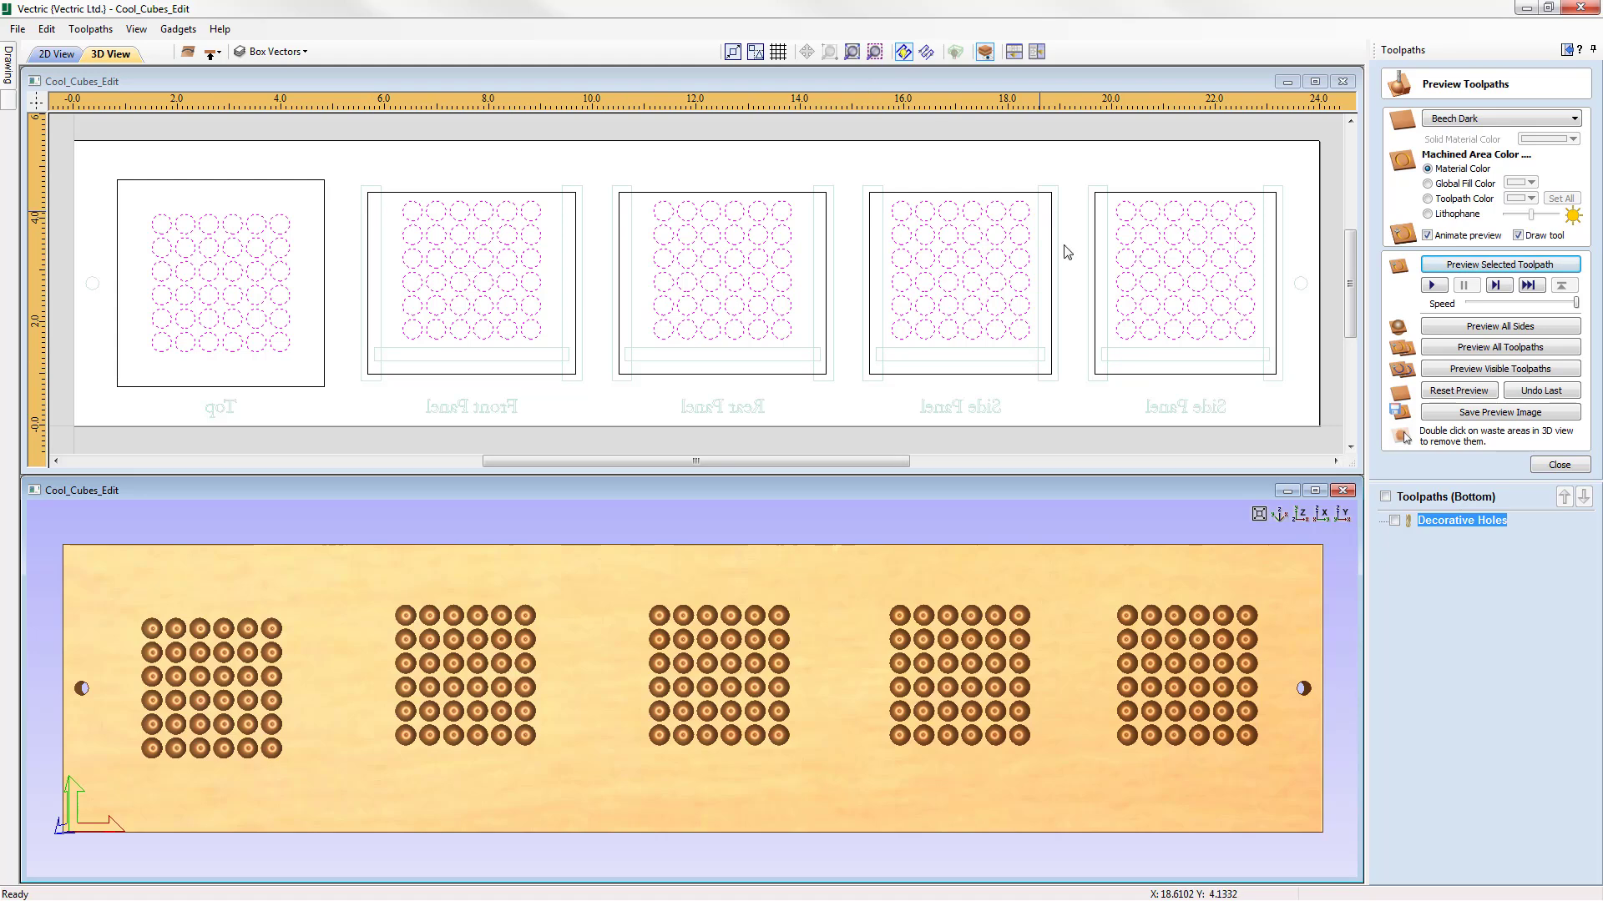
left_click(1557, 465)
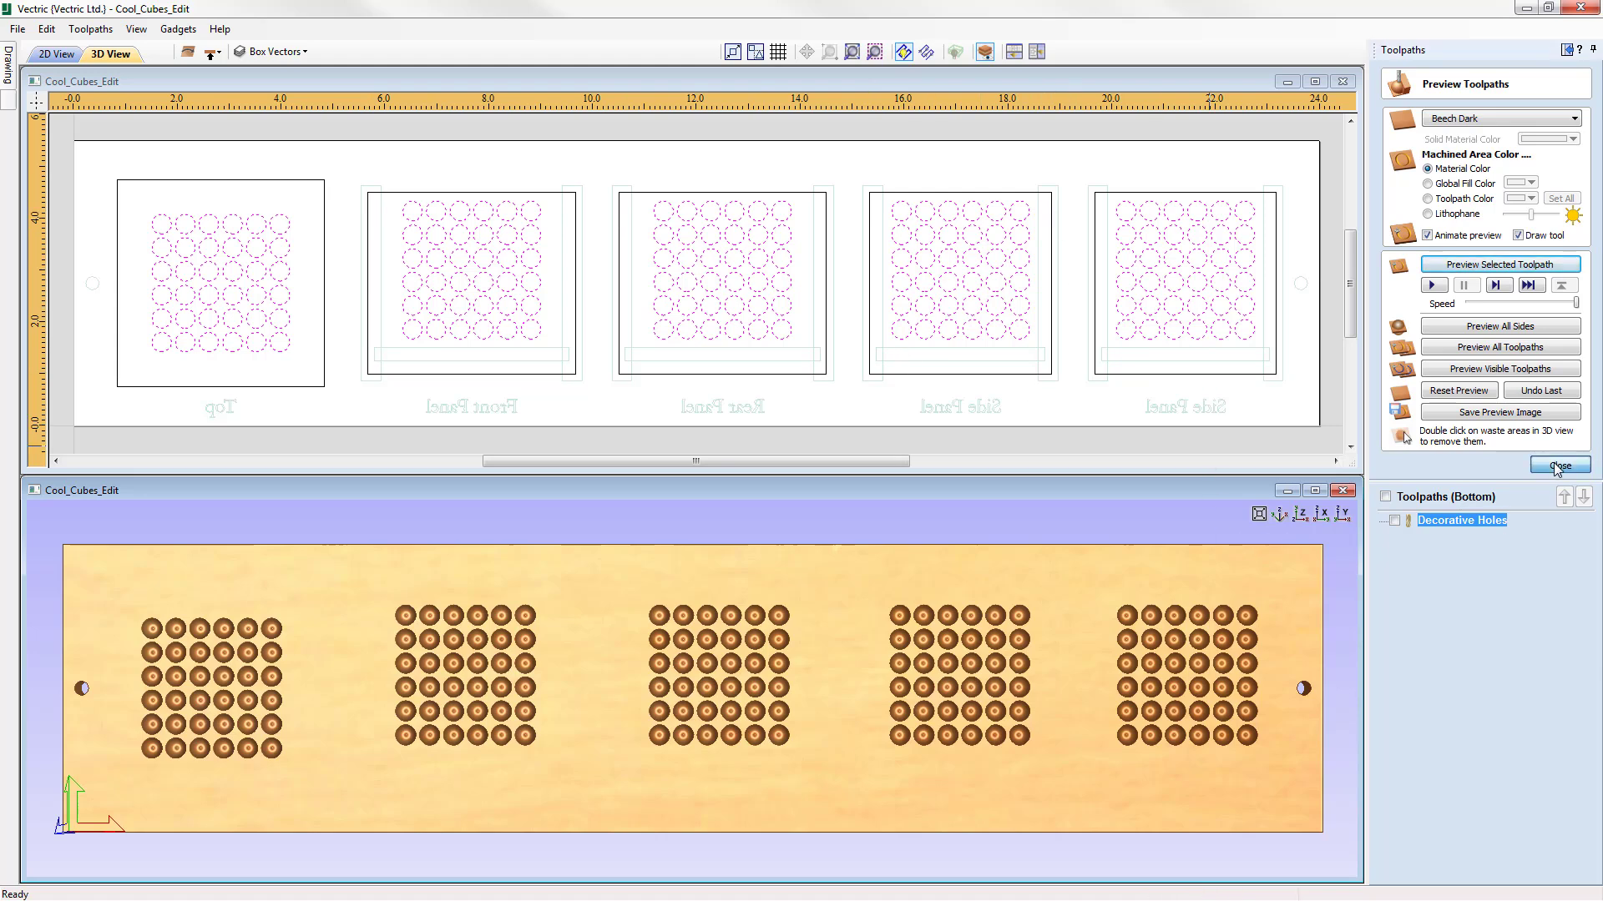
Step: Select the five panel outlines and start a 2D Profile toolpath cutting the full material thickness of 0.5 inches
left_click_drag(1300, 394, 168, 370)
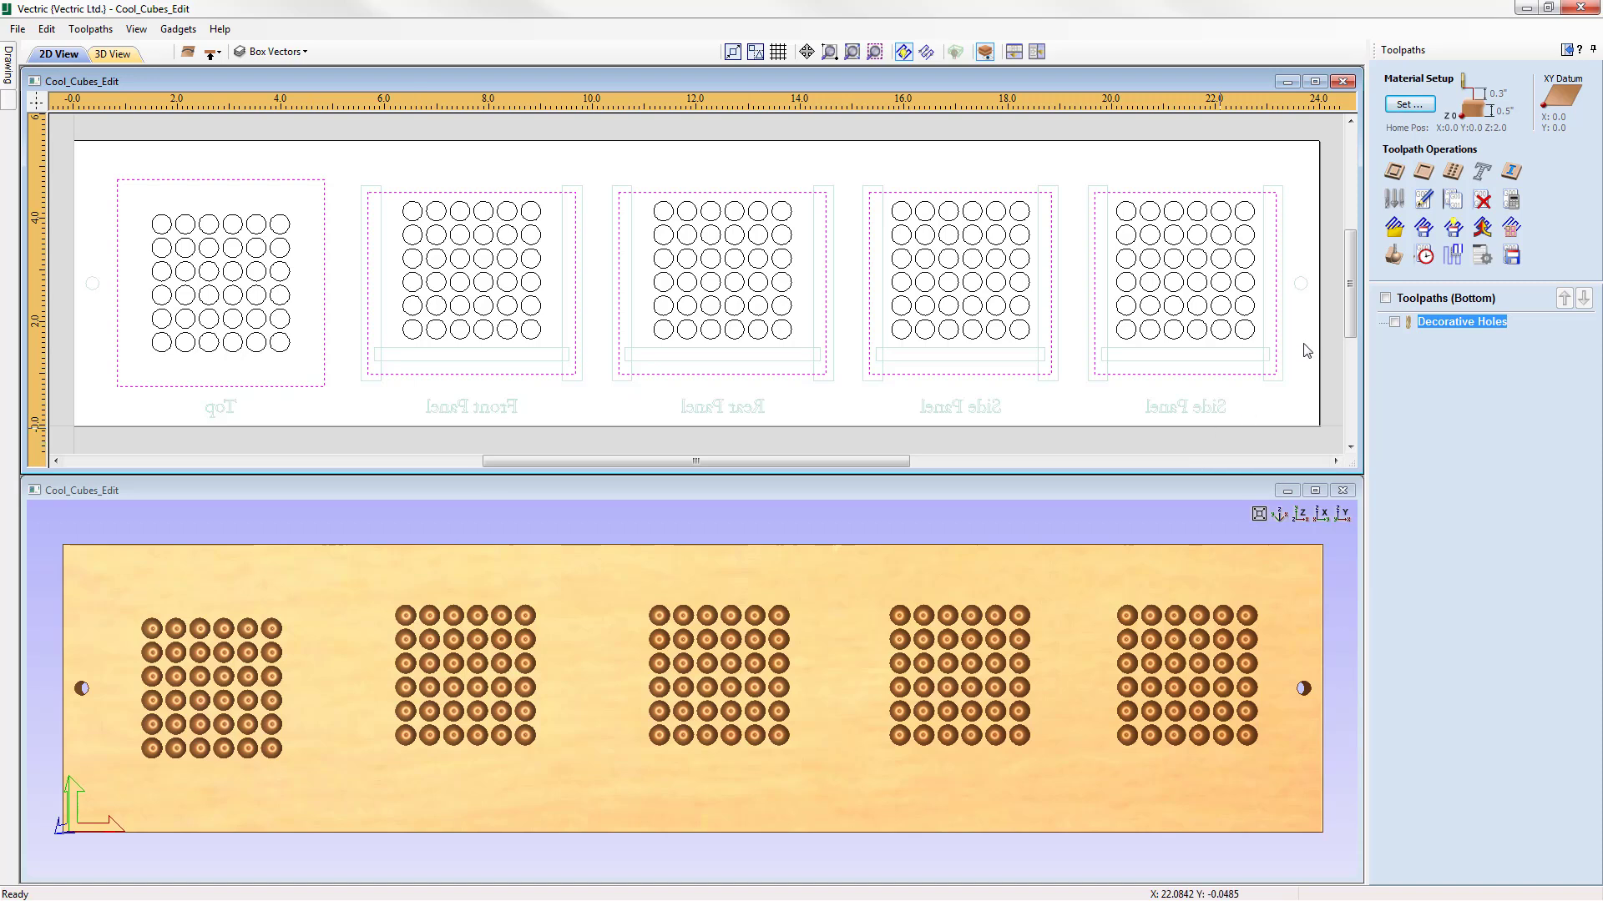
left_click(1394, 173)
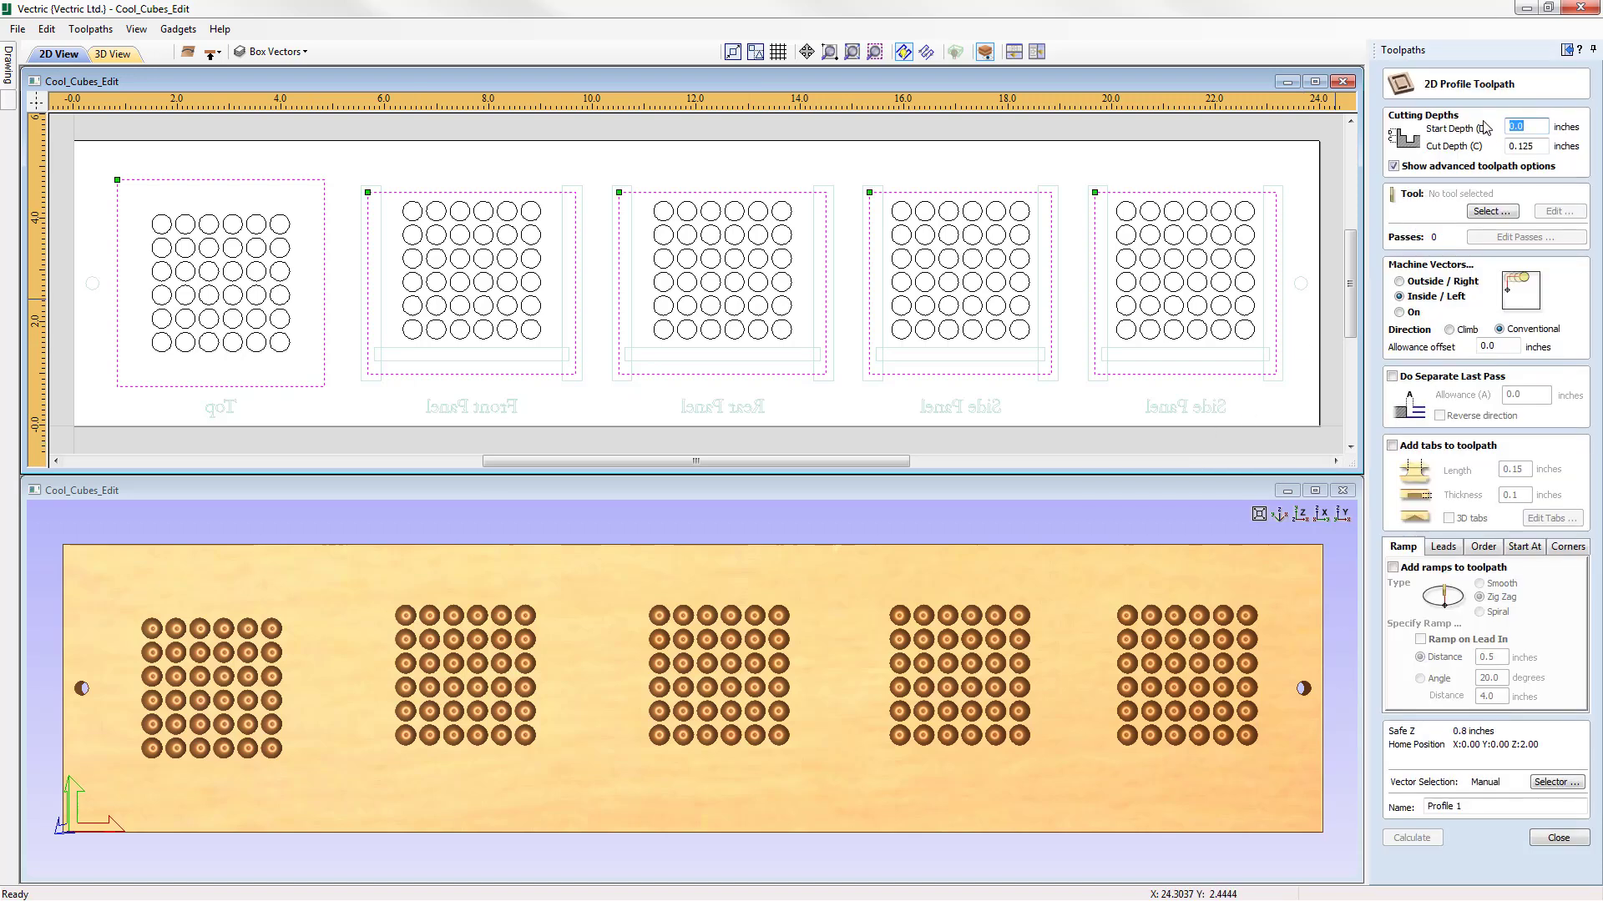
key("Tab")
type("z")
Step: Assign the imperial End Mill (1/4") to the outline profile toolpath and machine outside the vectors
left_click(1493, 212)
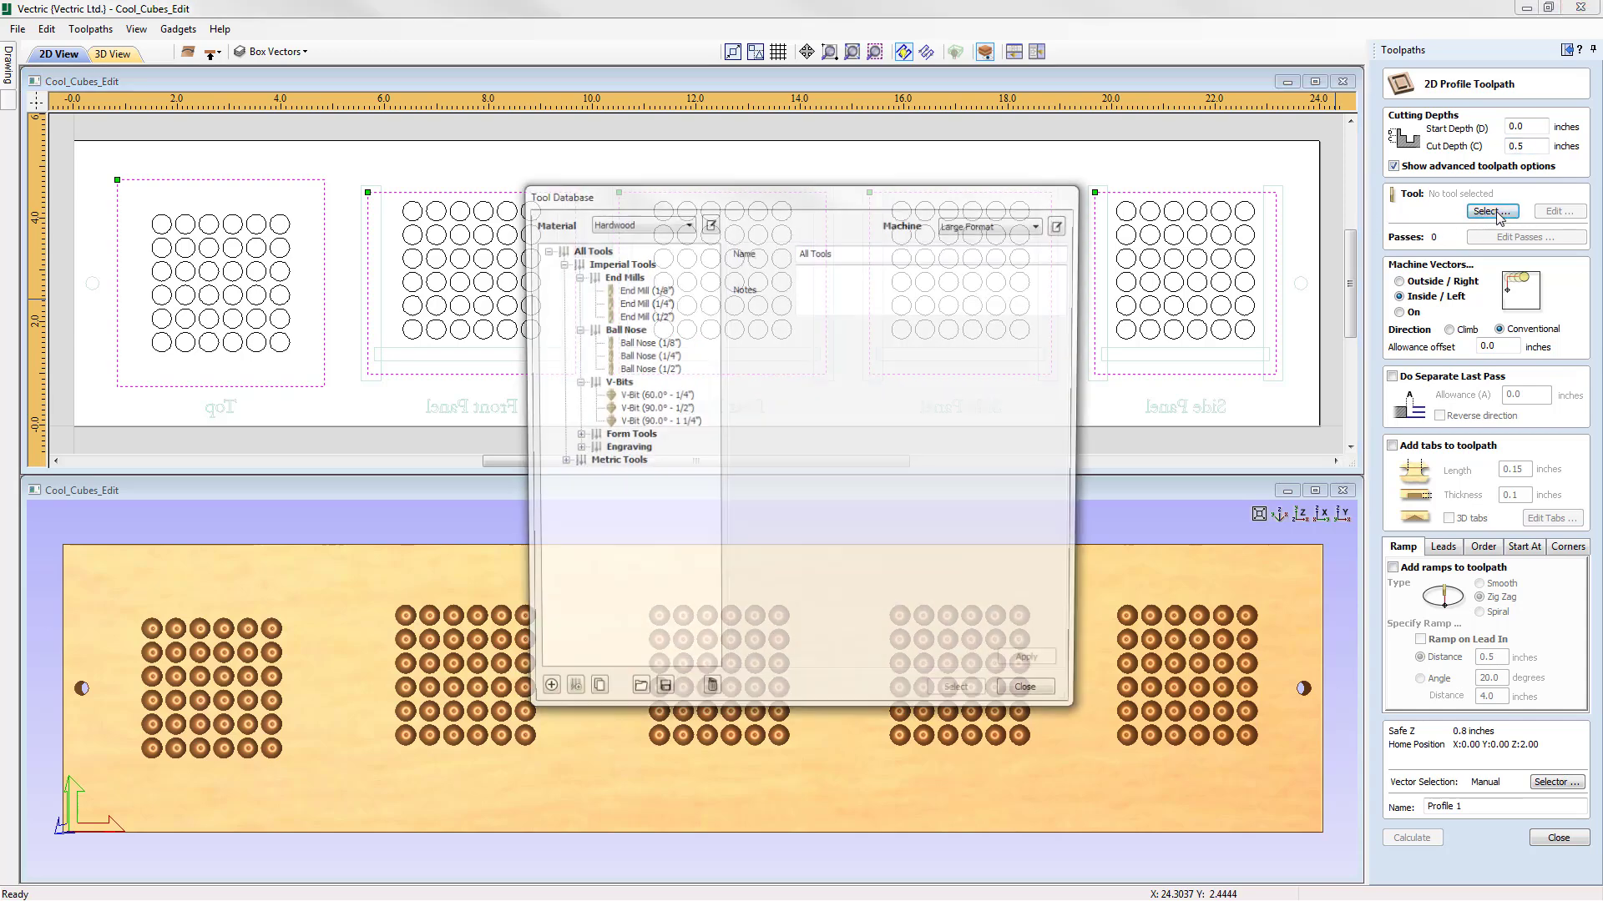
left_click(643, 302)
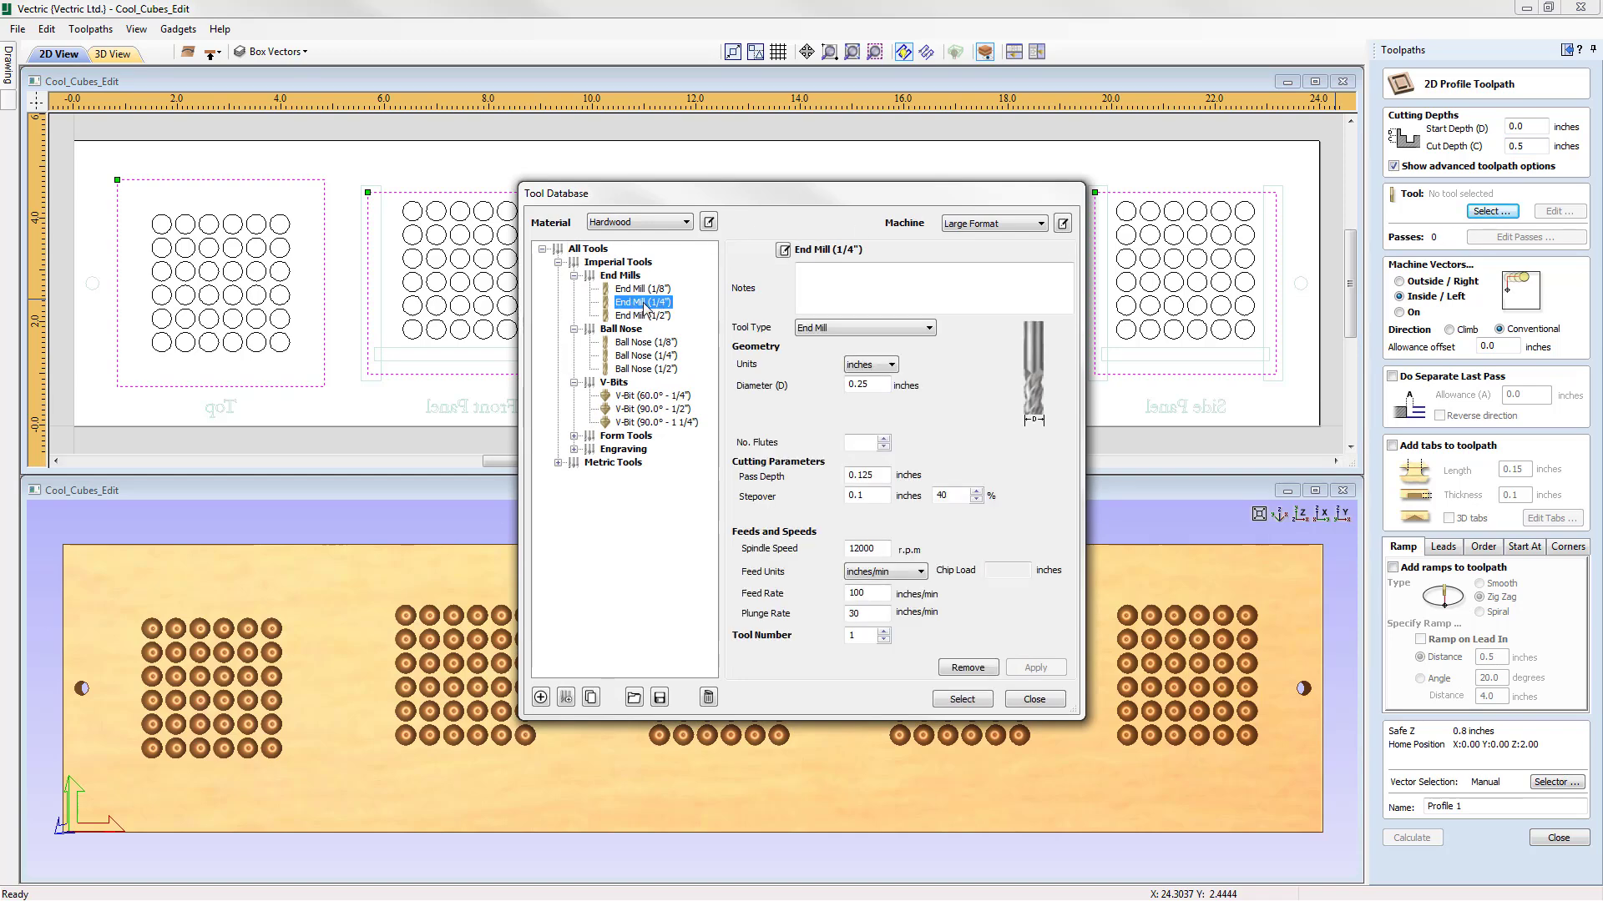
left_click(961, 701)
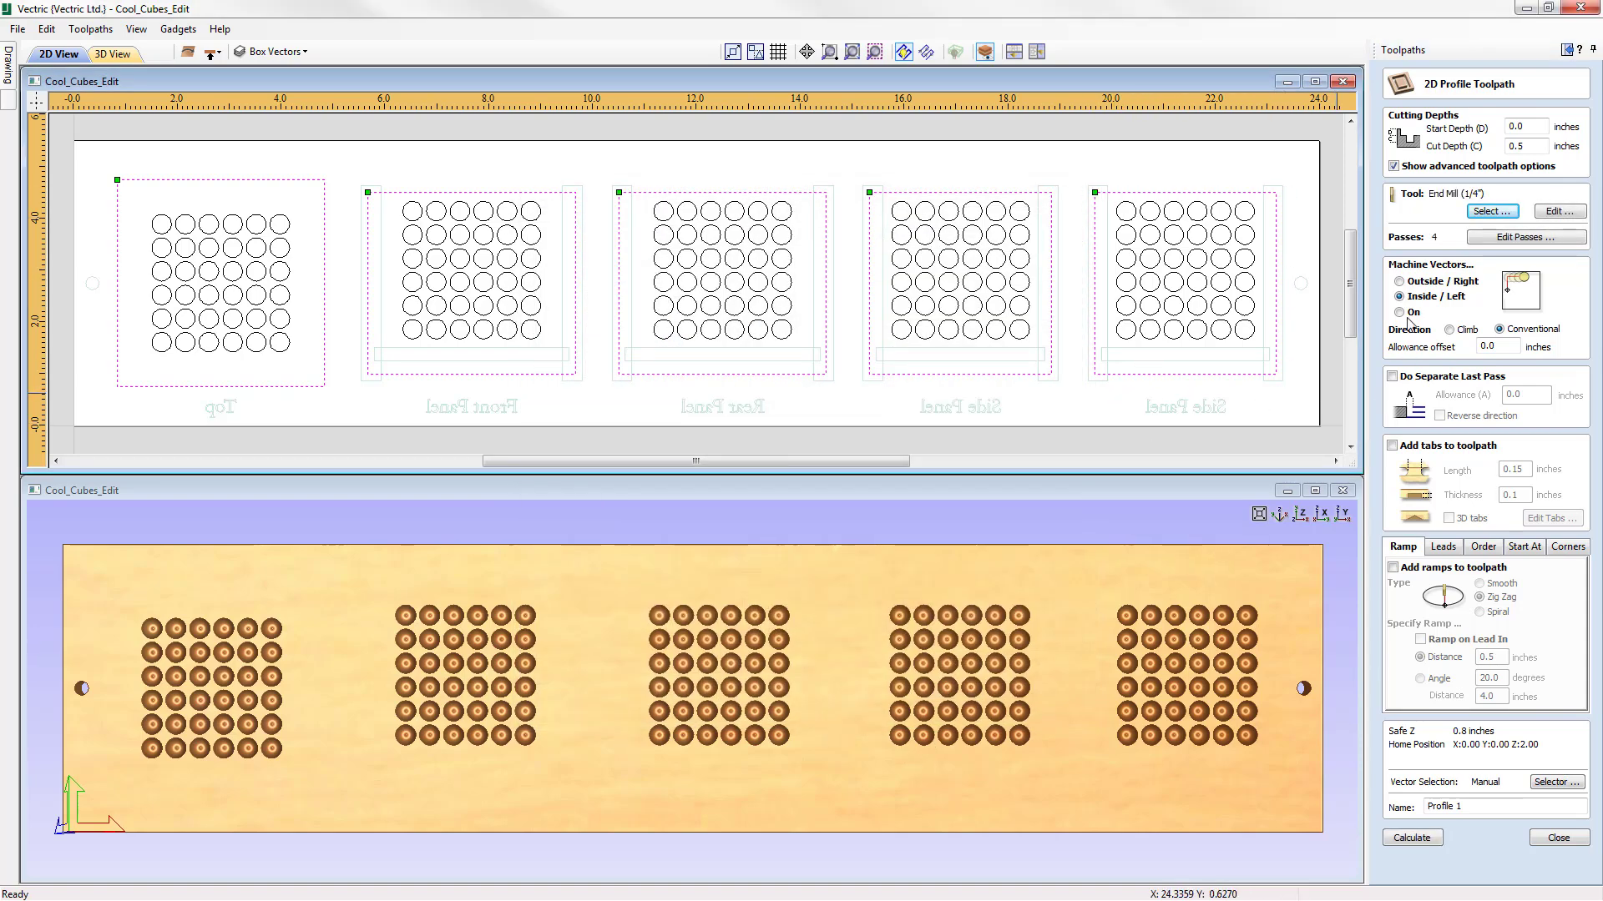
left_click(1399, 283)
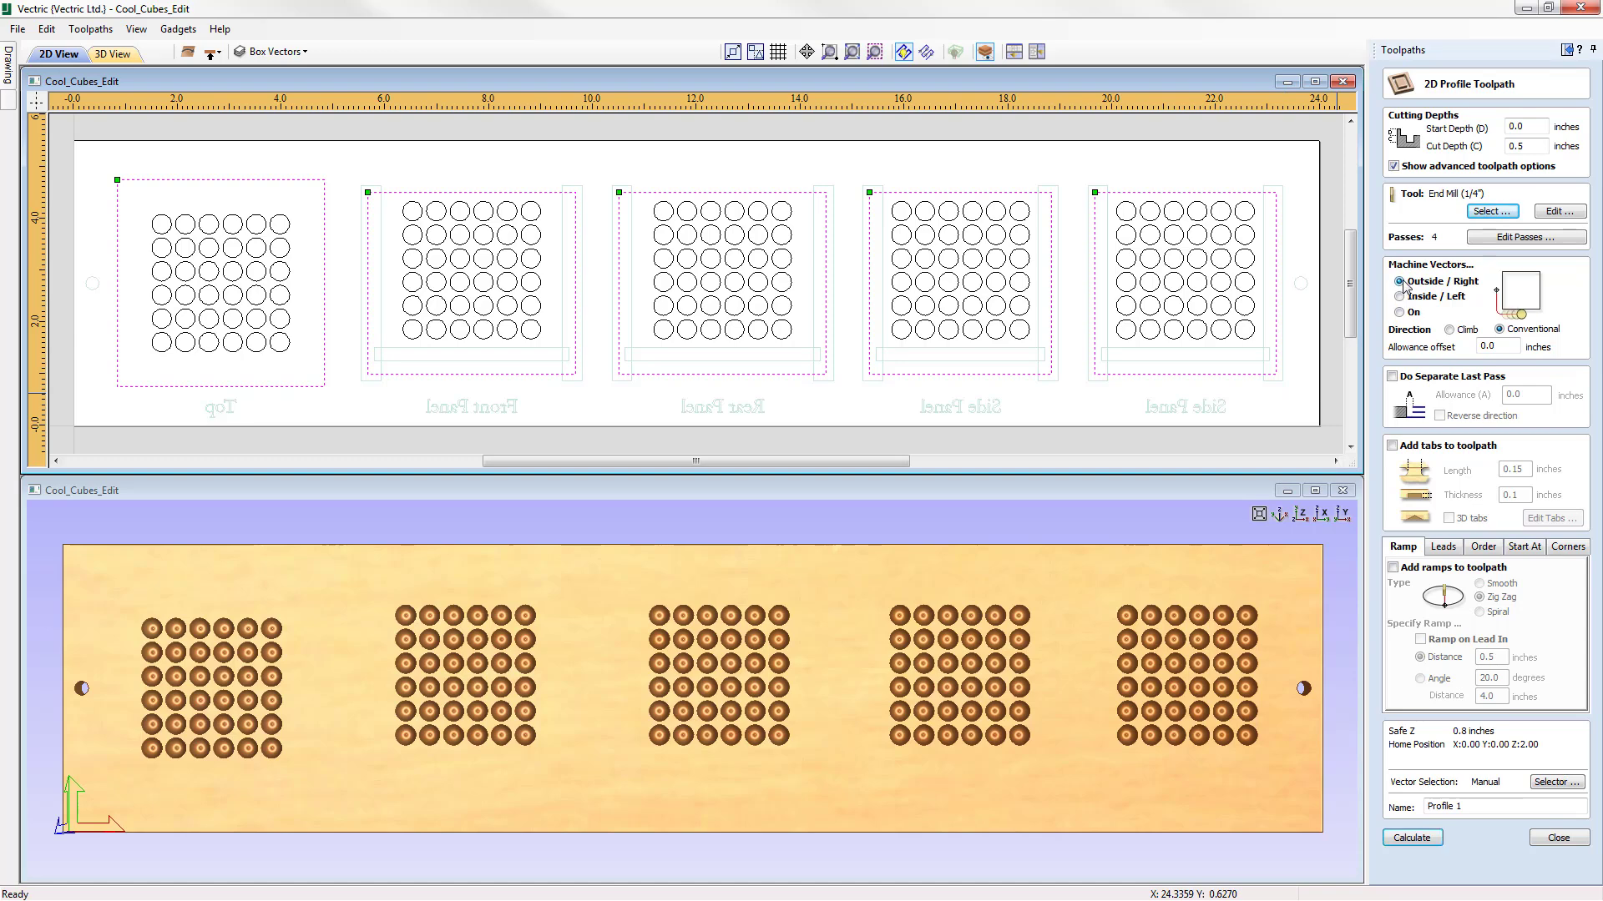
Step: Add holding tabs to the panel outlines and calculate the toolpath under the name Profile Cut Out
left_click(1393, 447)
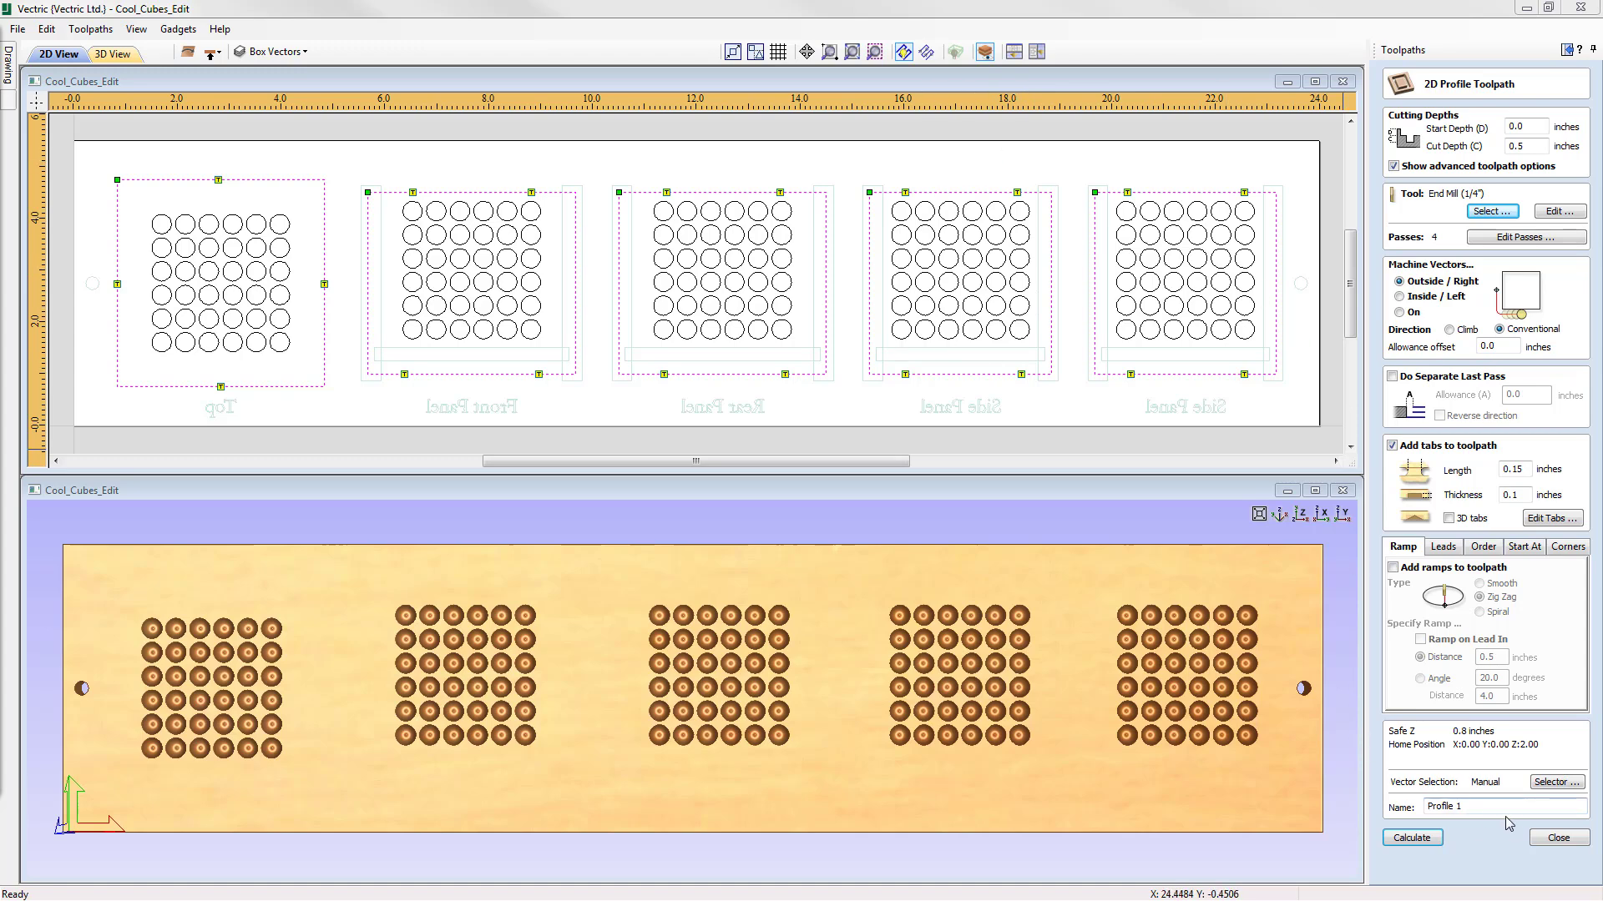
left_click(1475, 806)
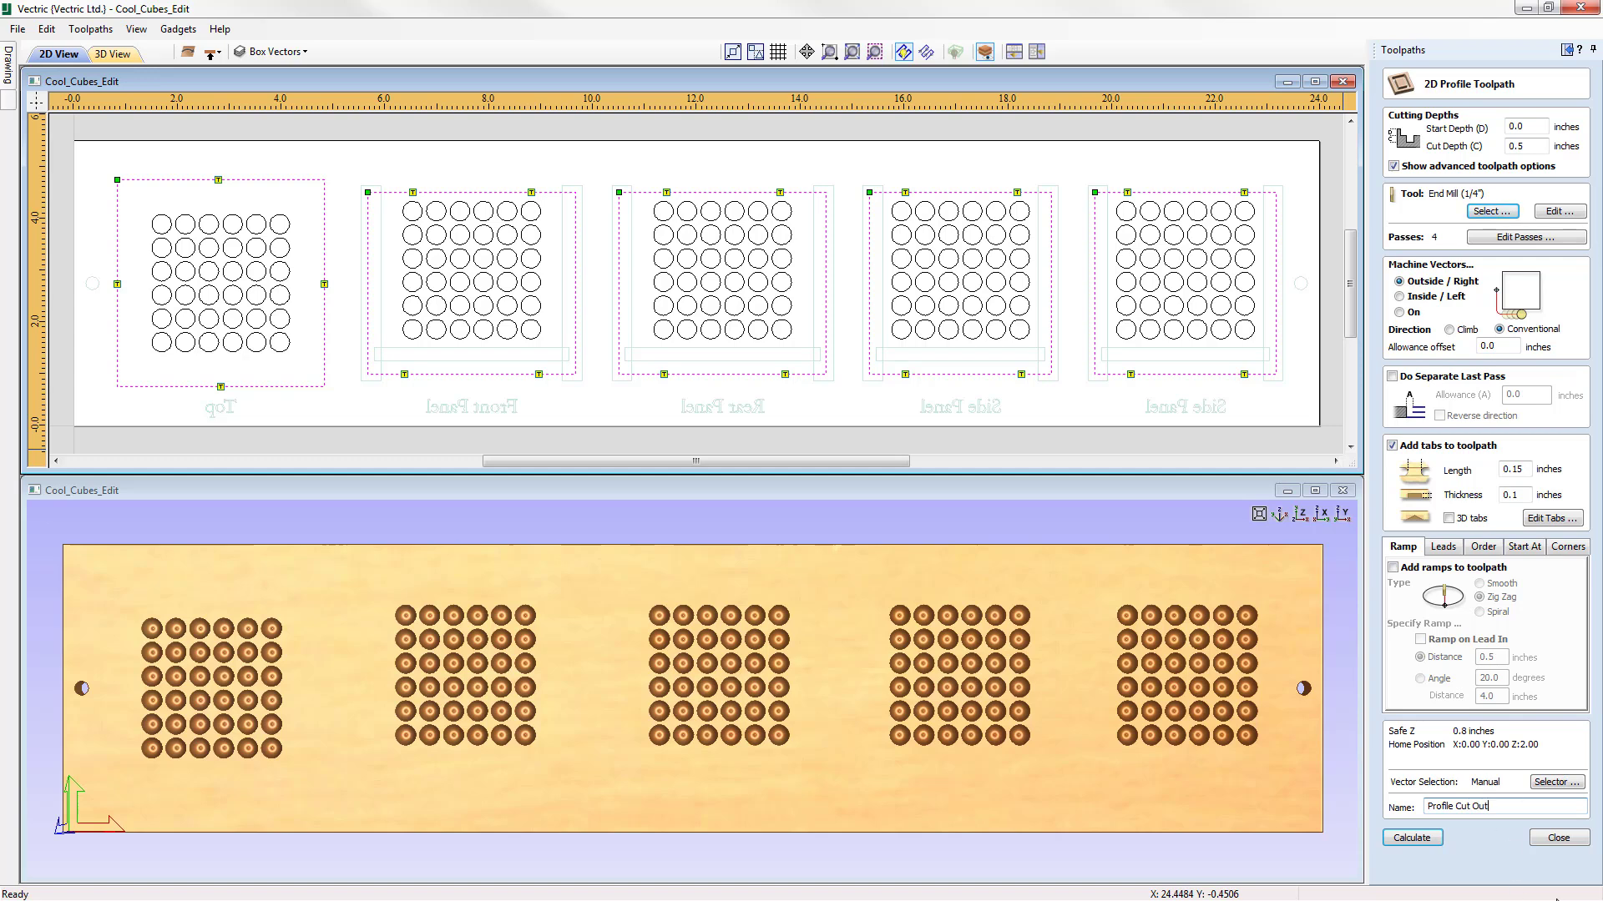
left_click(1422, 839)
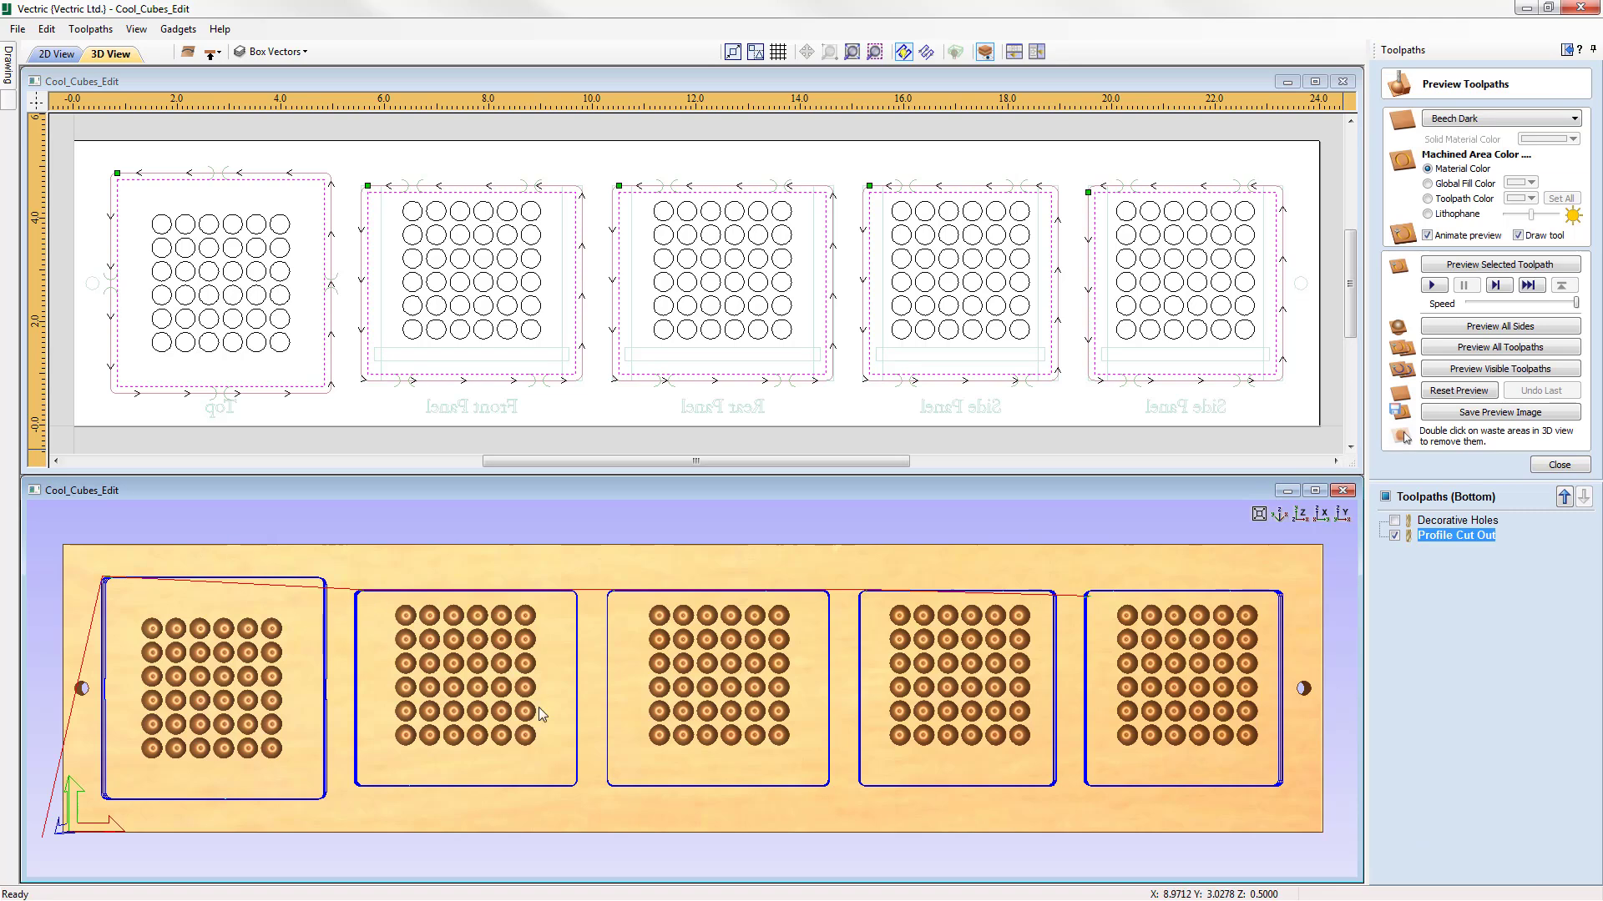
Step: Preview the Profile Cut Out toolpath, inspect the tabbed panels at an angle, and close the preview
left_click(1522, 267)
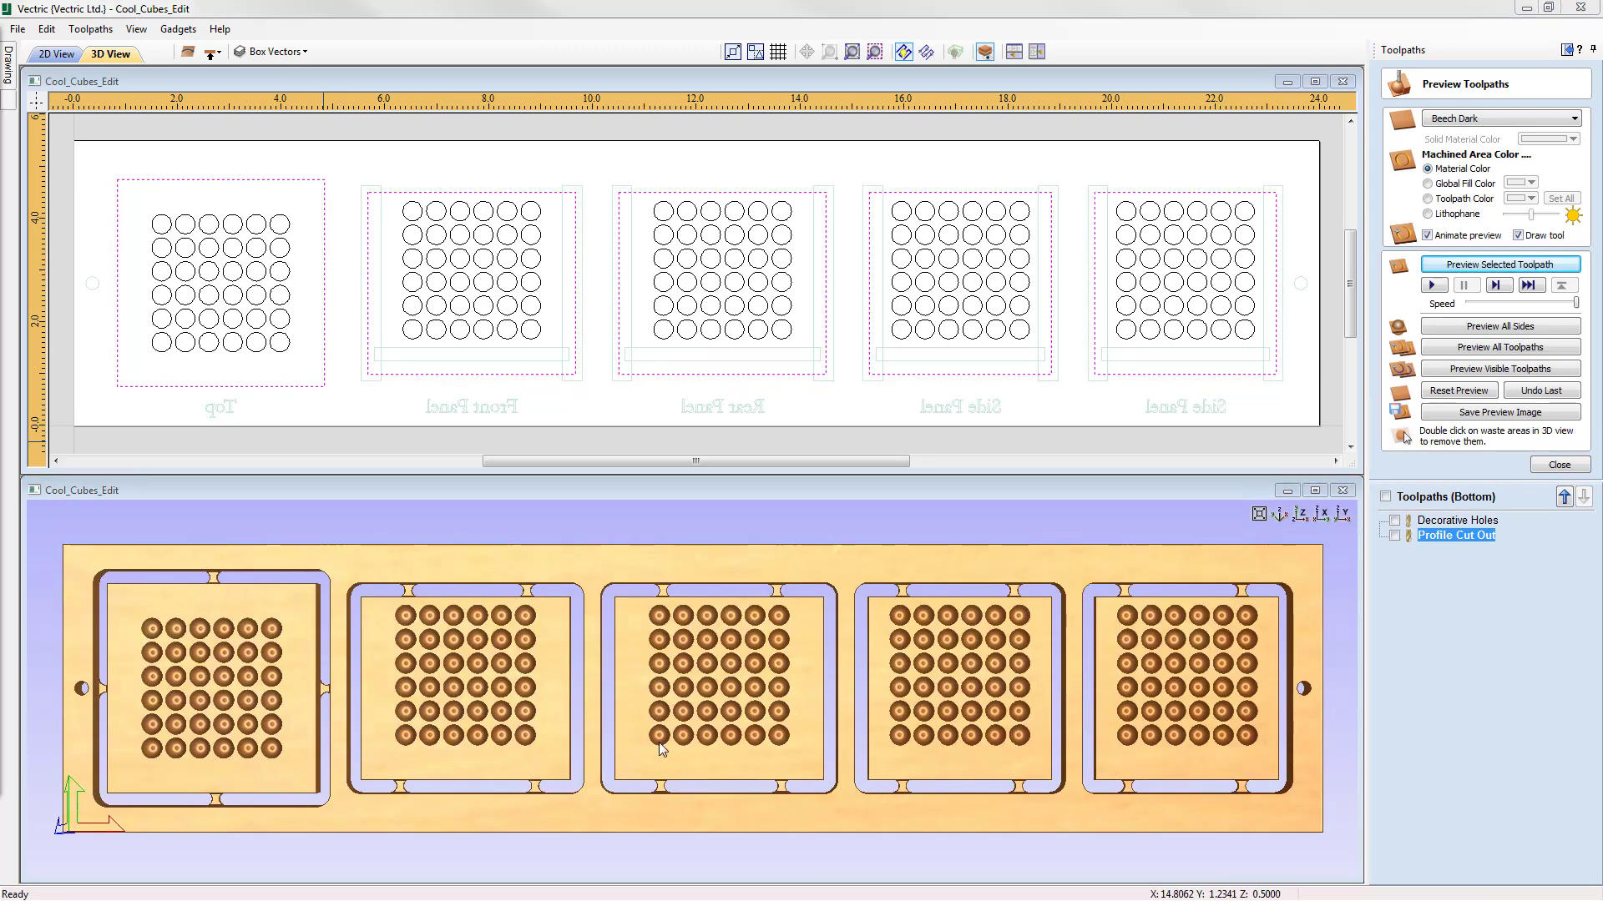
left_click_drag(207, 782, 726, 688)
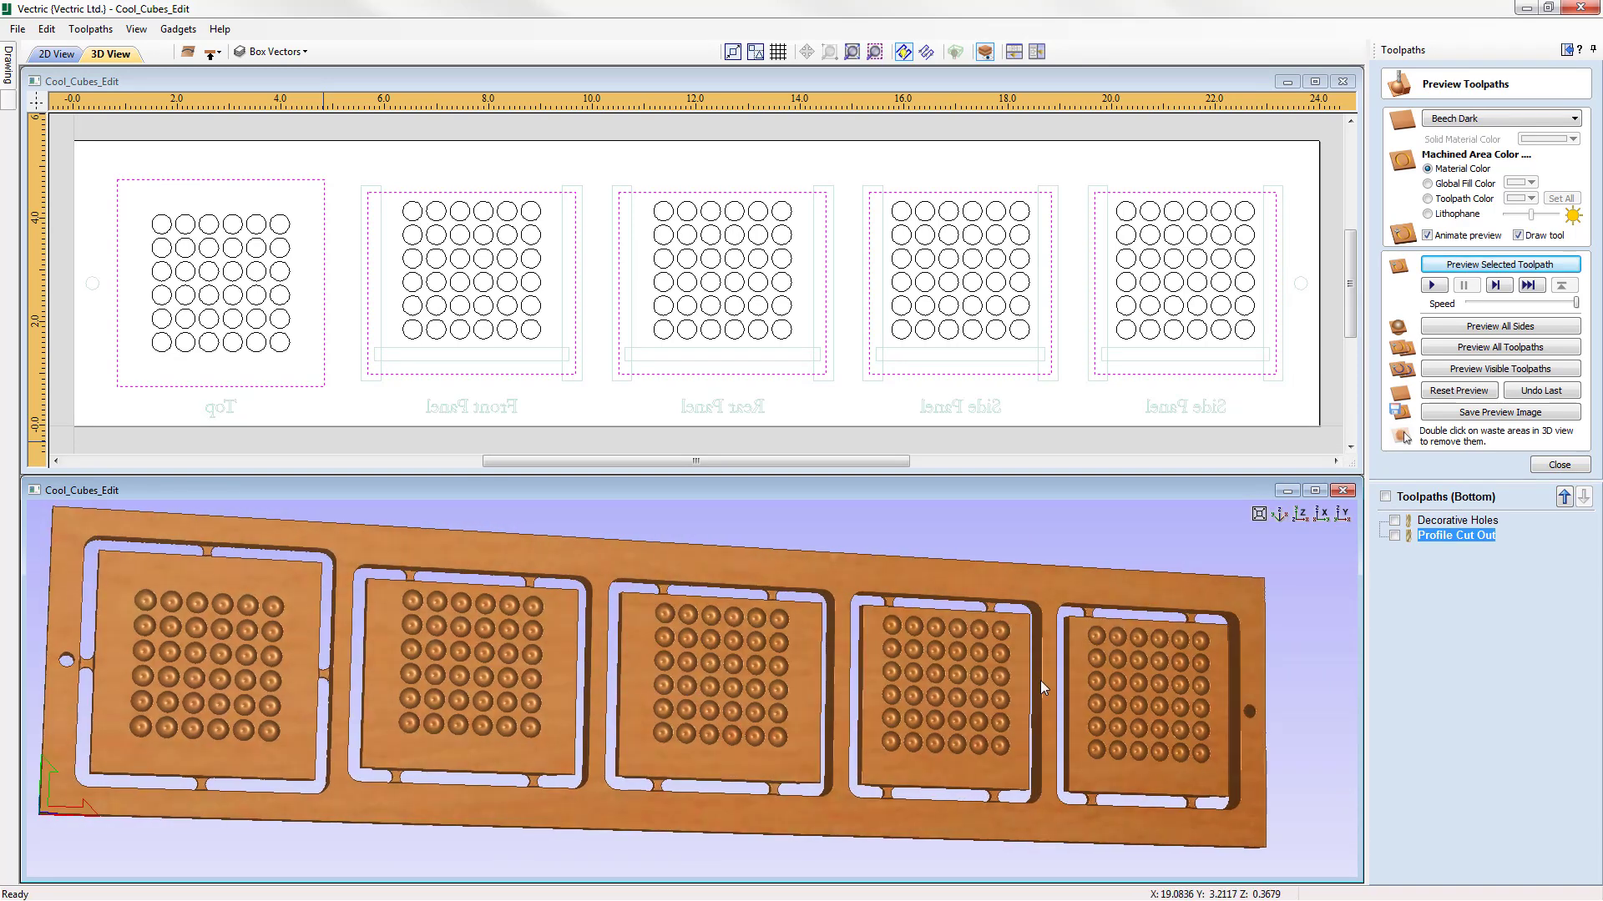
left_click(1301, 516)
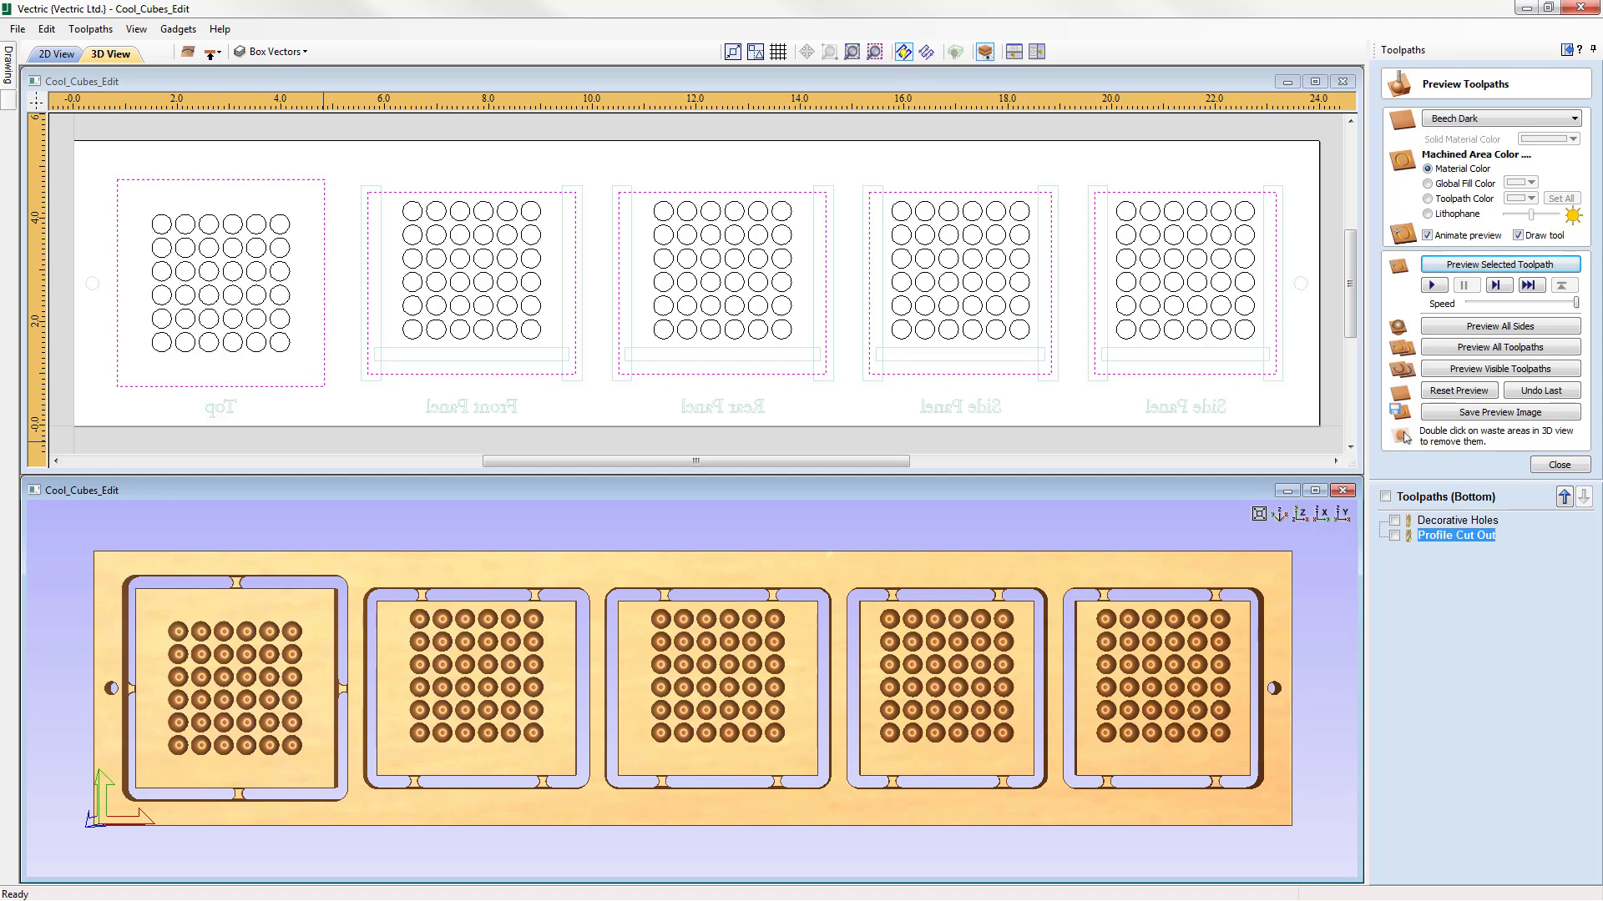
left_click(1570, 467)
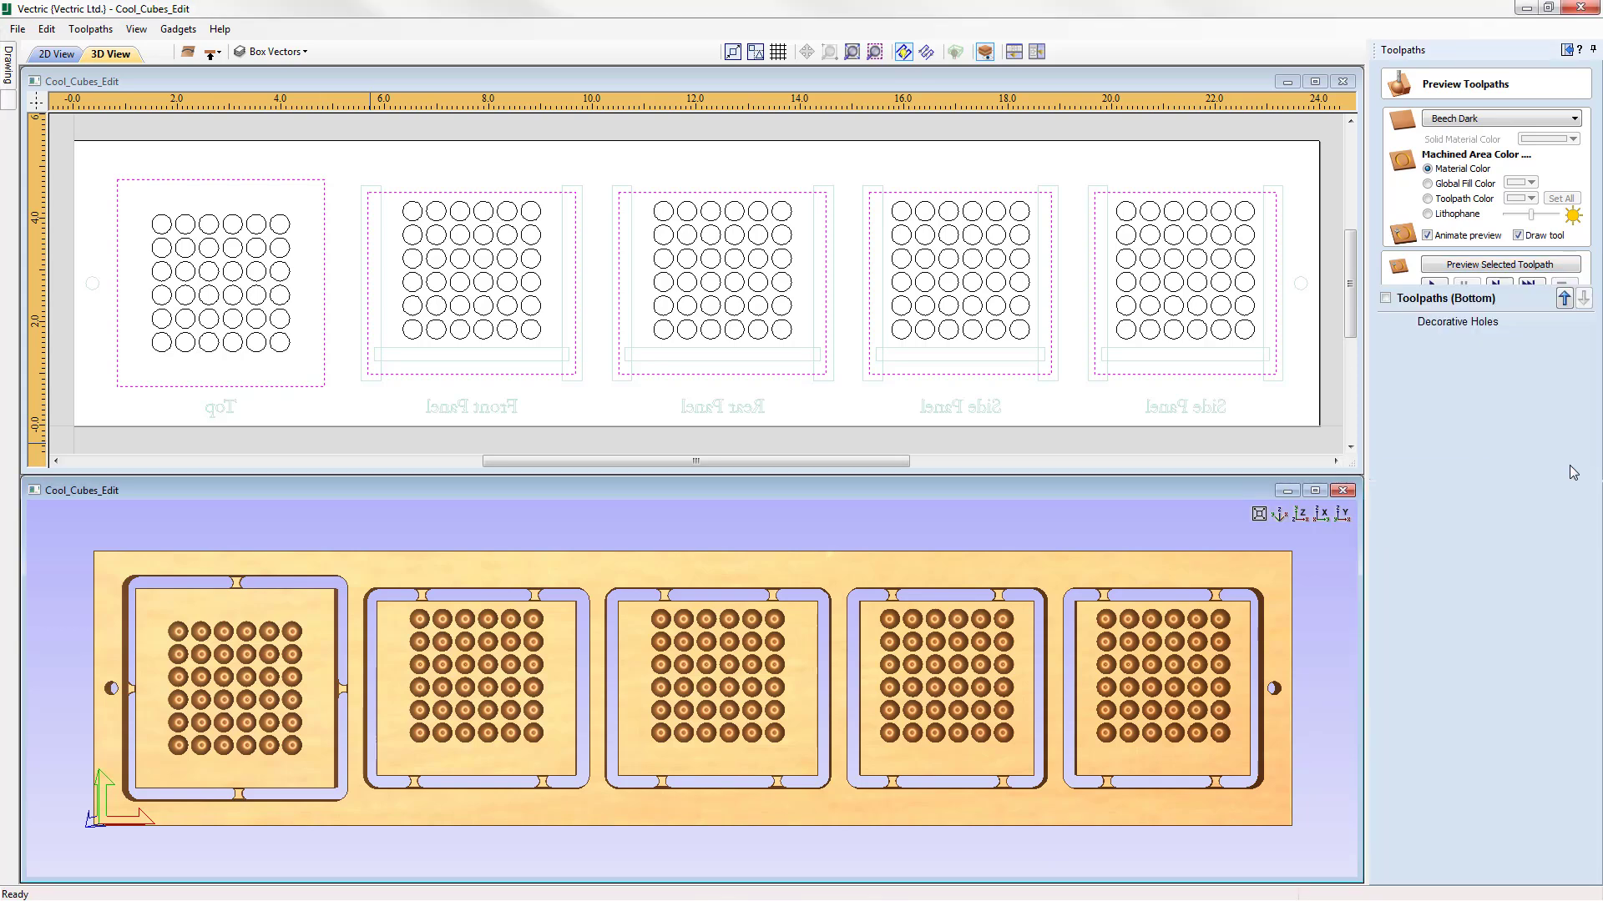
Step: Set up saving the top-side Pocket 1 toolpath with the side added to its name and the G-Code Arcs (inch) (*.tap) post processor
left_click(213, 54)
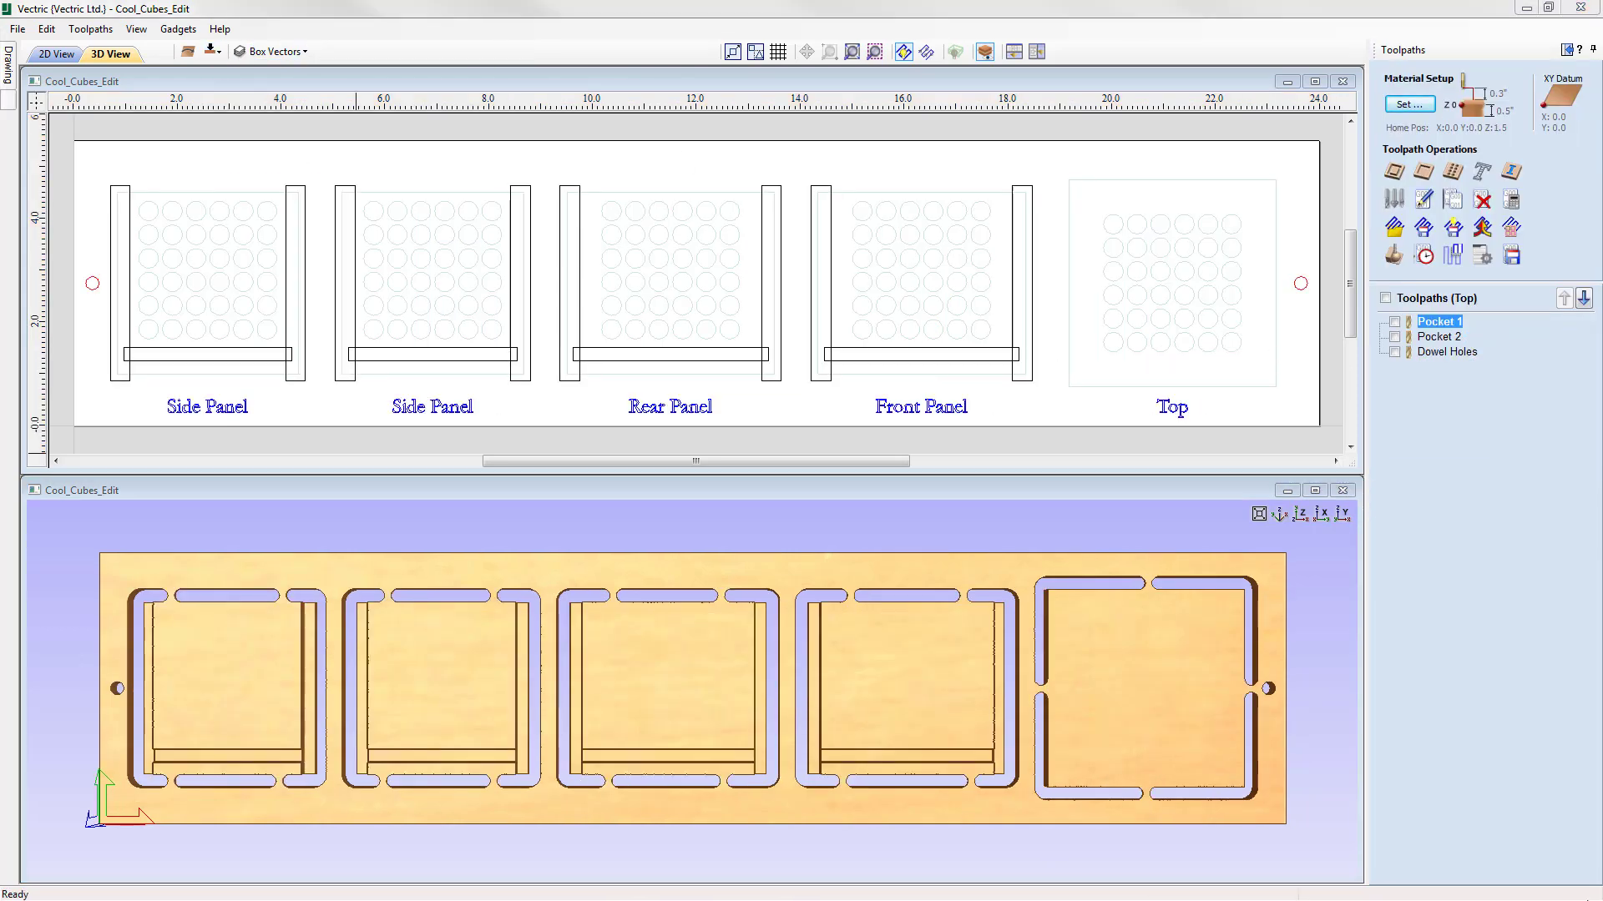
left_click(1510, 256)
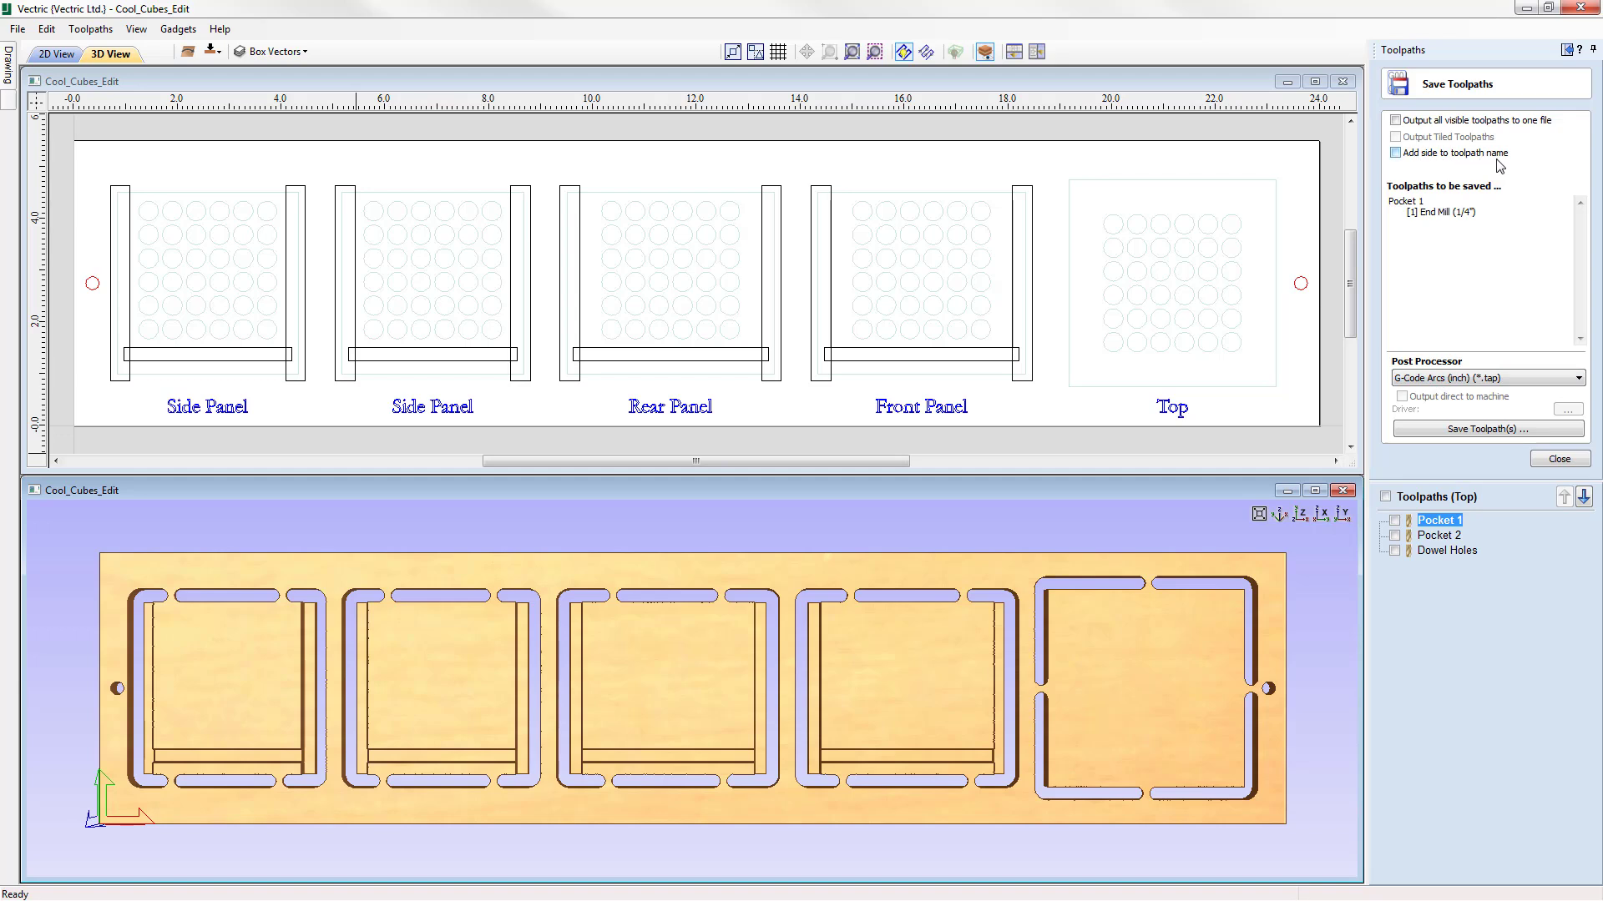
left_click(1397, 155)
left_click(1465, 382)
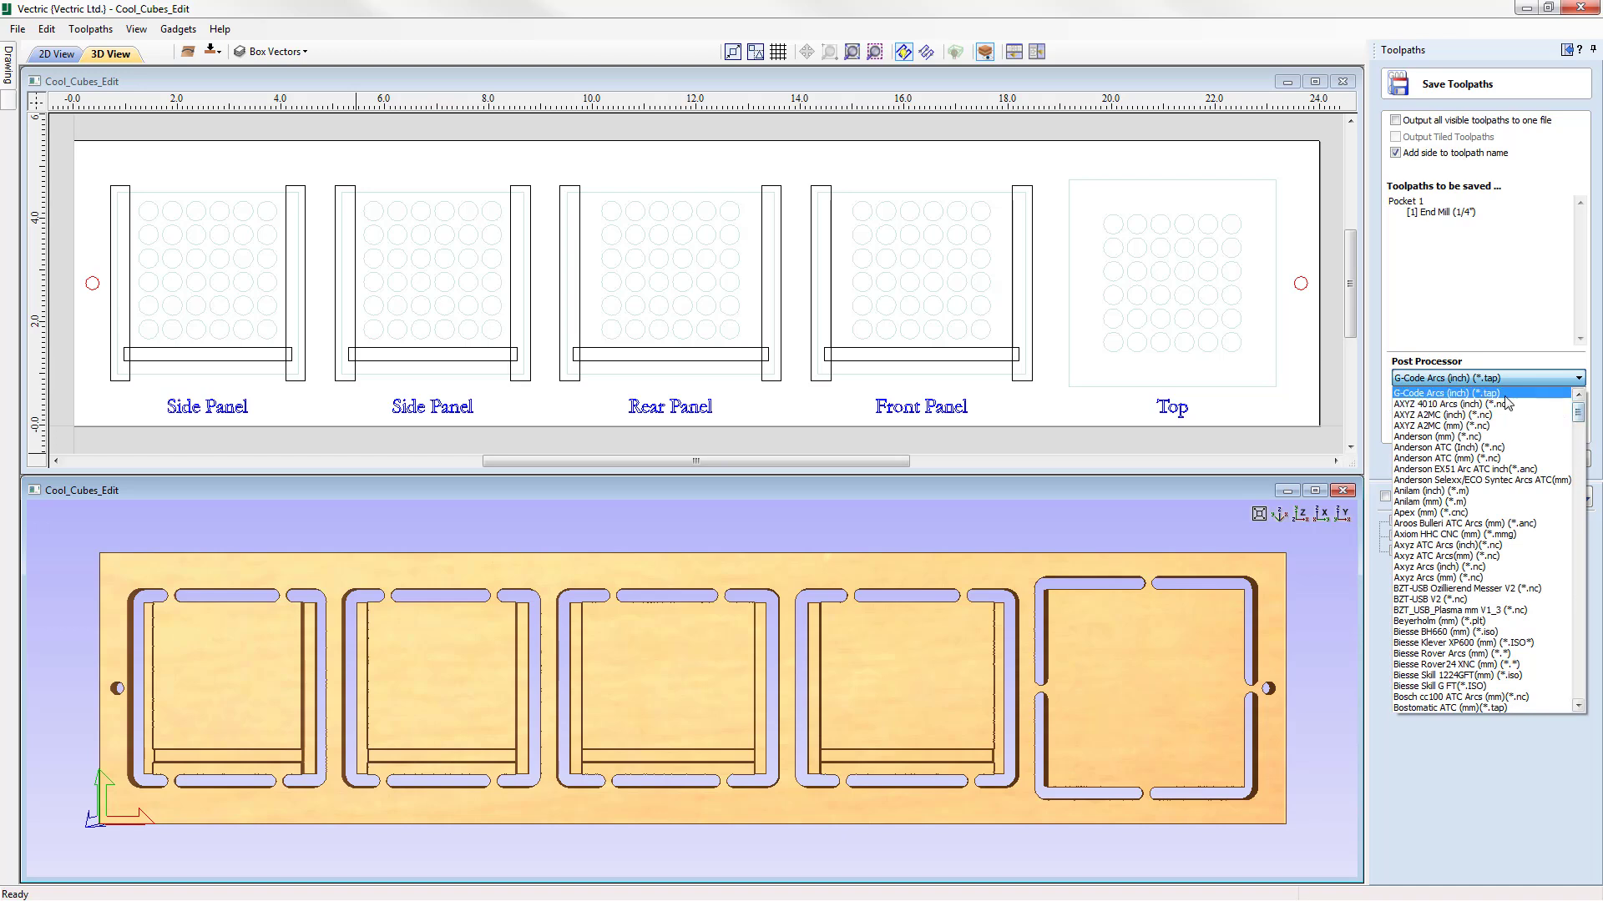
left_click(1447, 395)
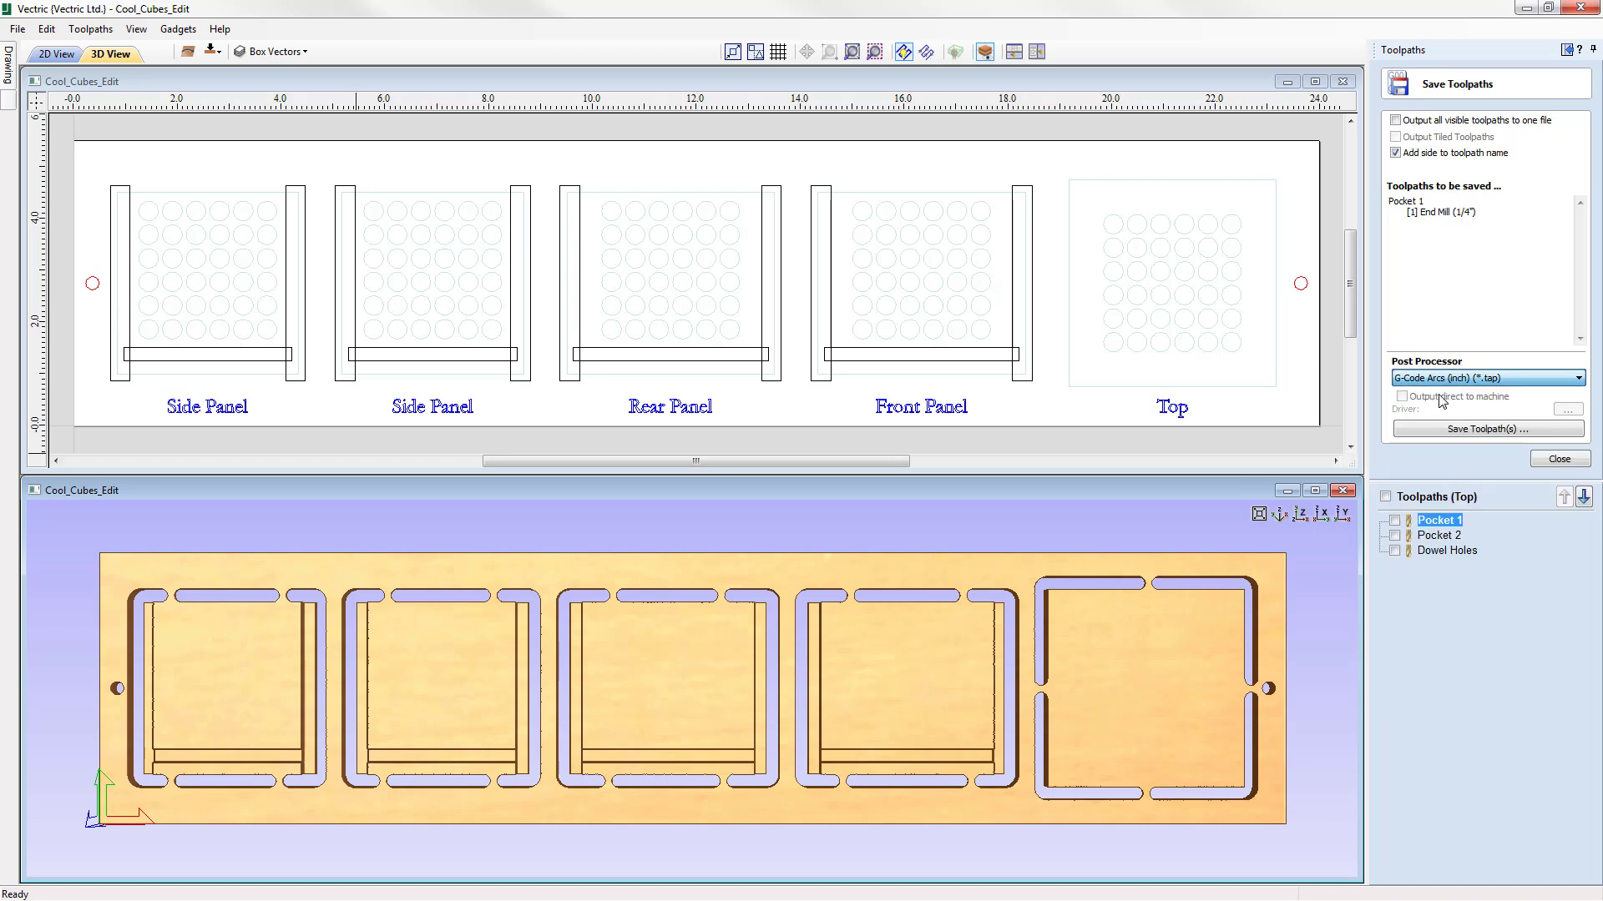
Step: Save the Pocket 1 toolpath as Top_Pocket 1.tap in the Introduction_to_Two_Sided_Machining_FILES folder and finish saving toolpaths
left_click(1498, 434)
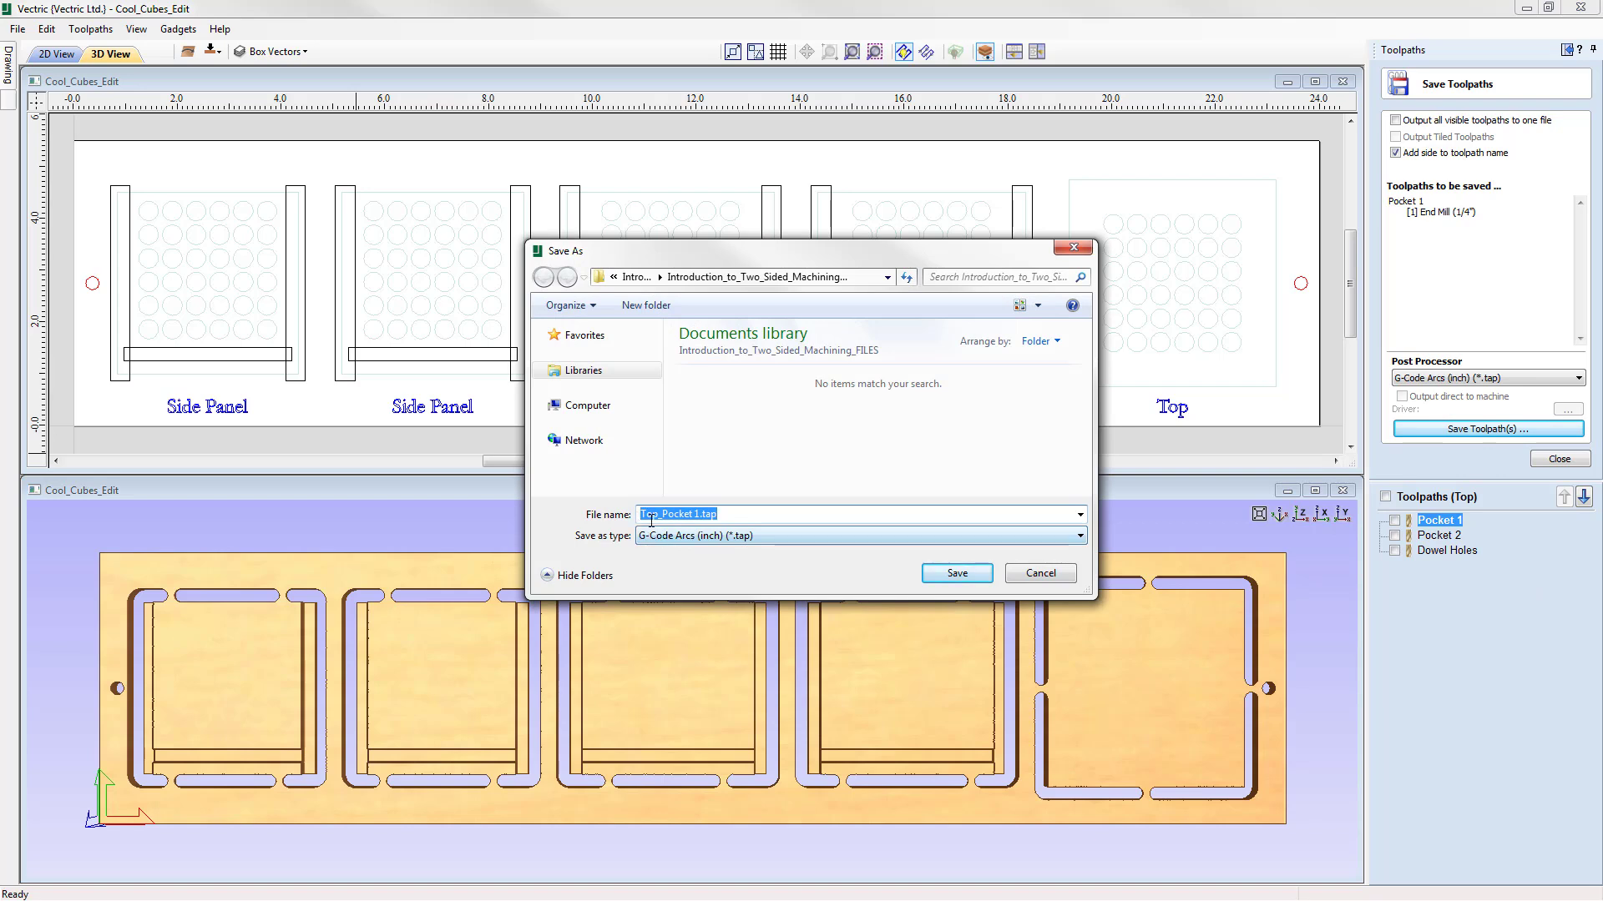
left_click(640, 516)
left_click_drag(640, 516, 659, 516)
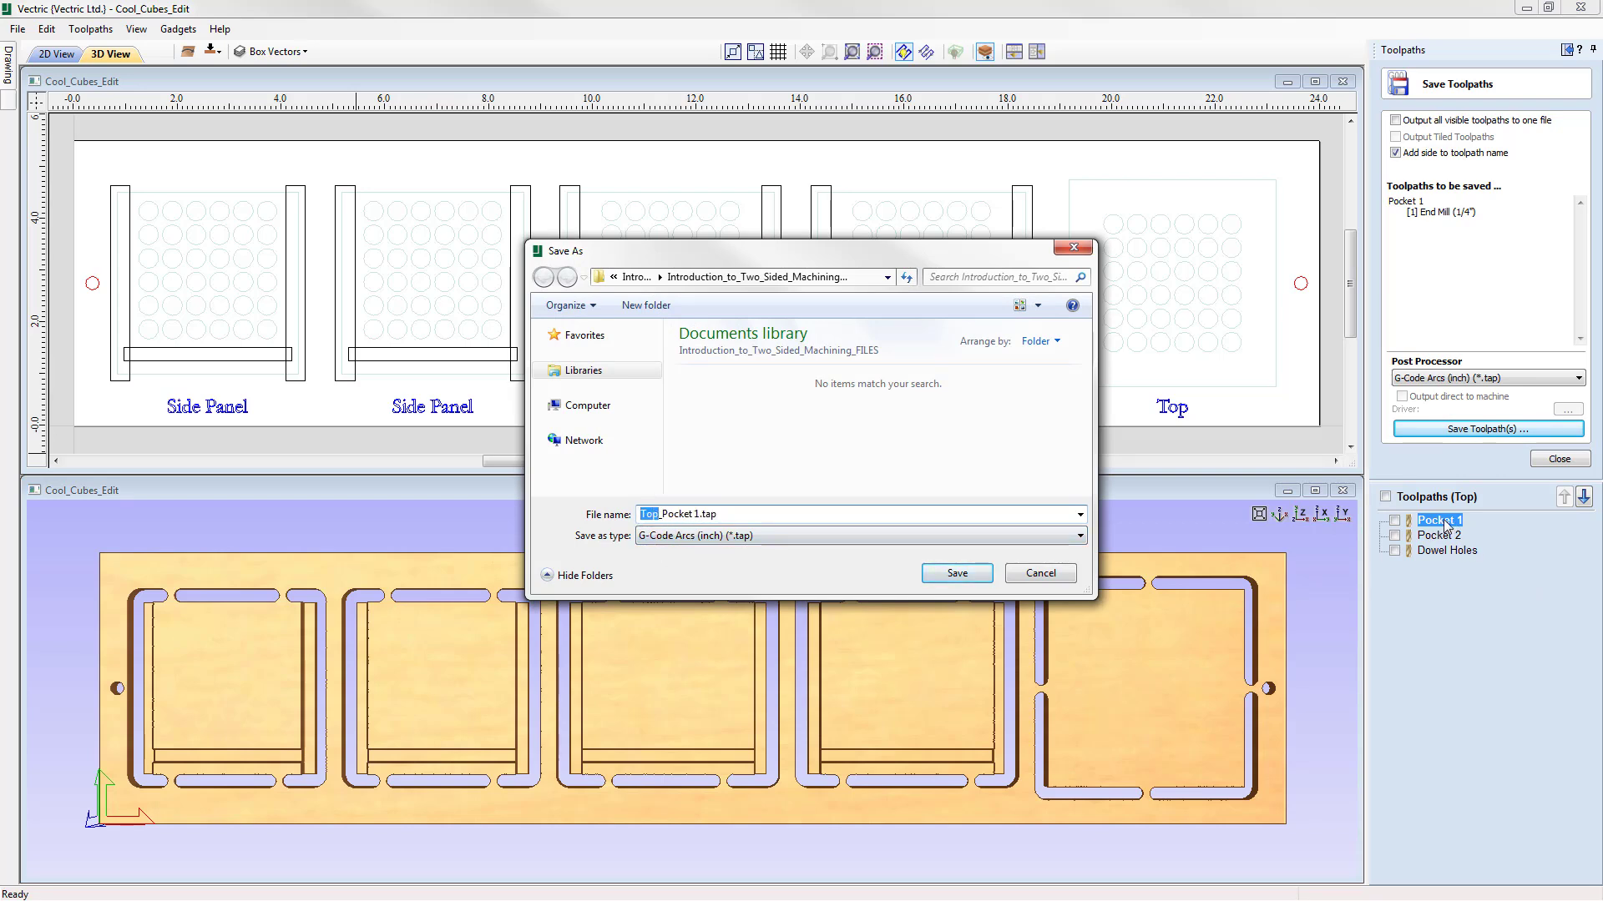
left_click(720, 515)
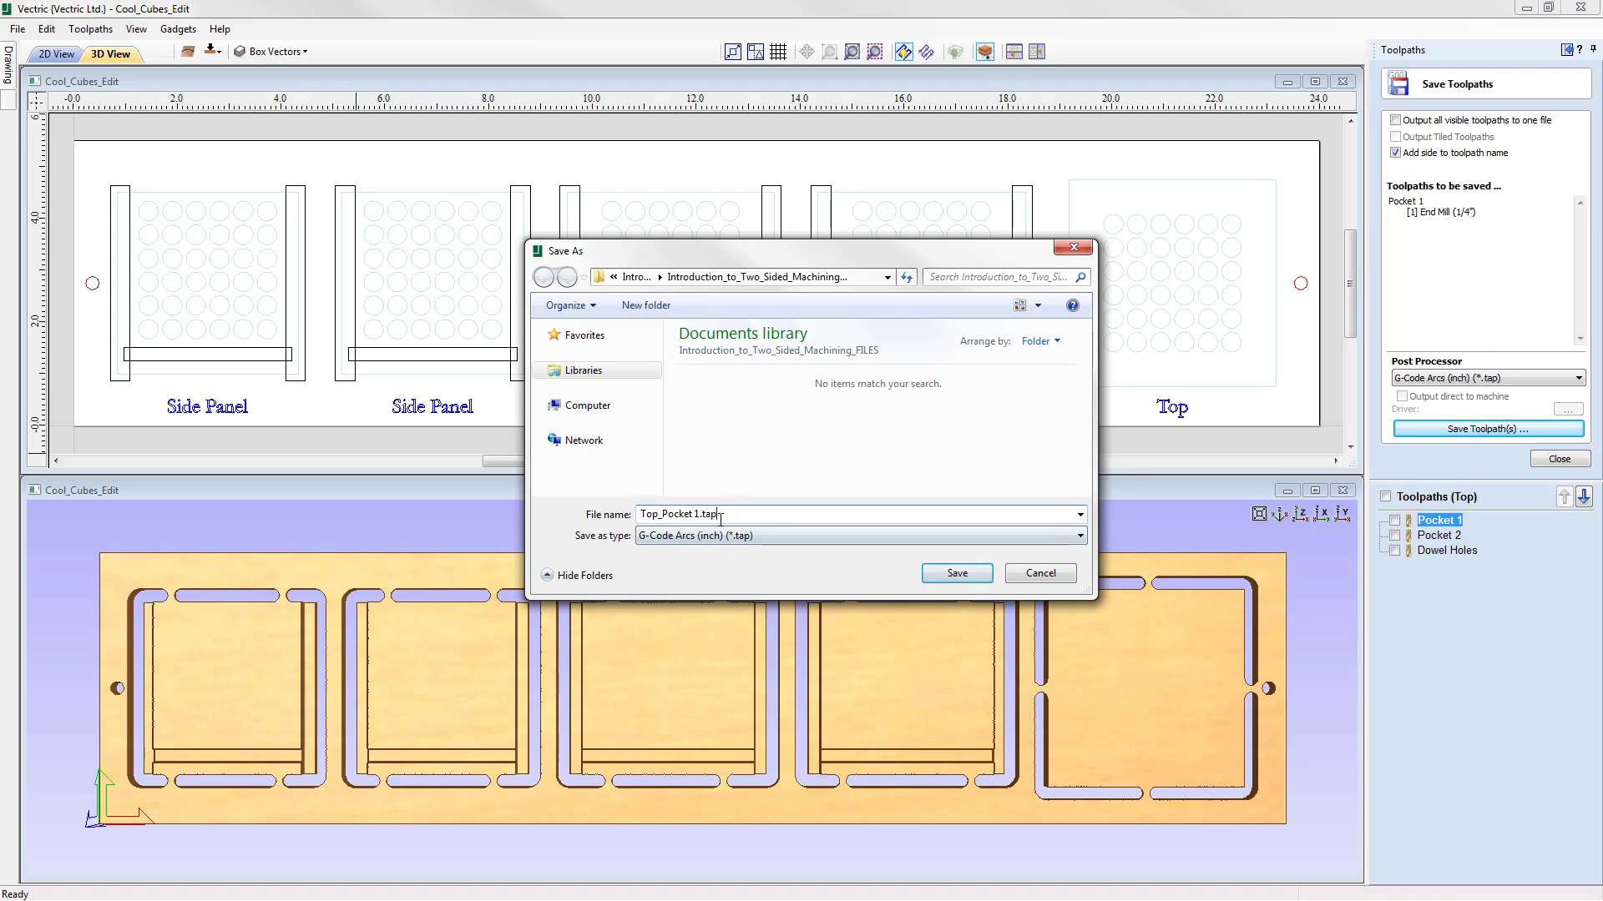
left_click(954, 574)
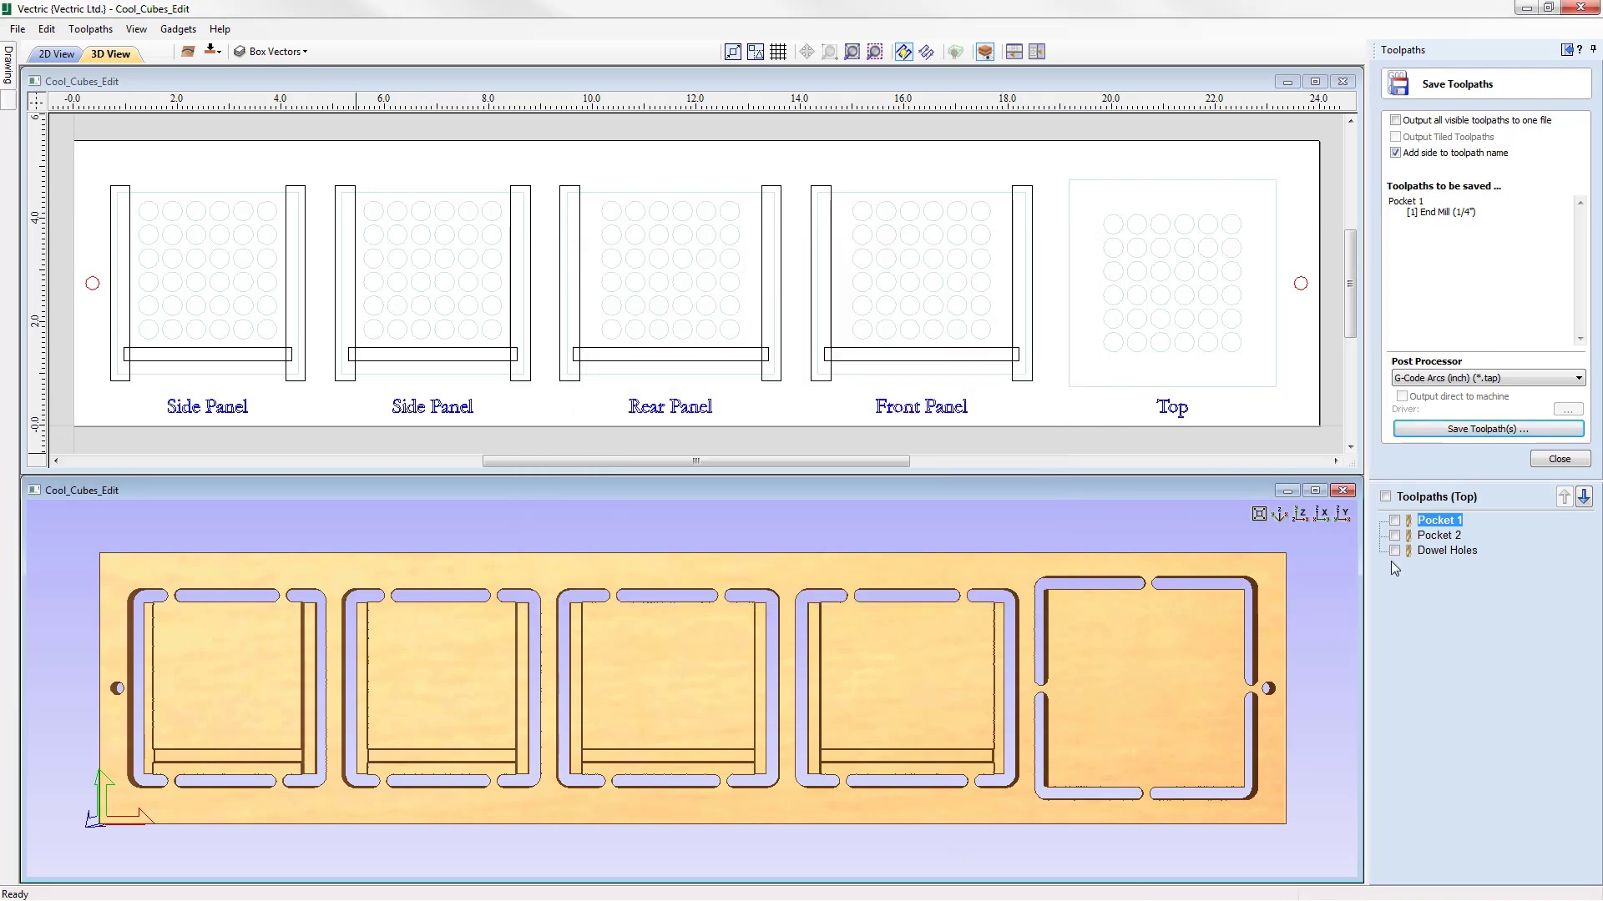
left_click(1559, 462)
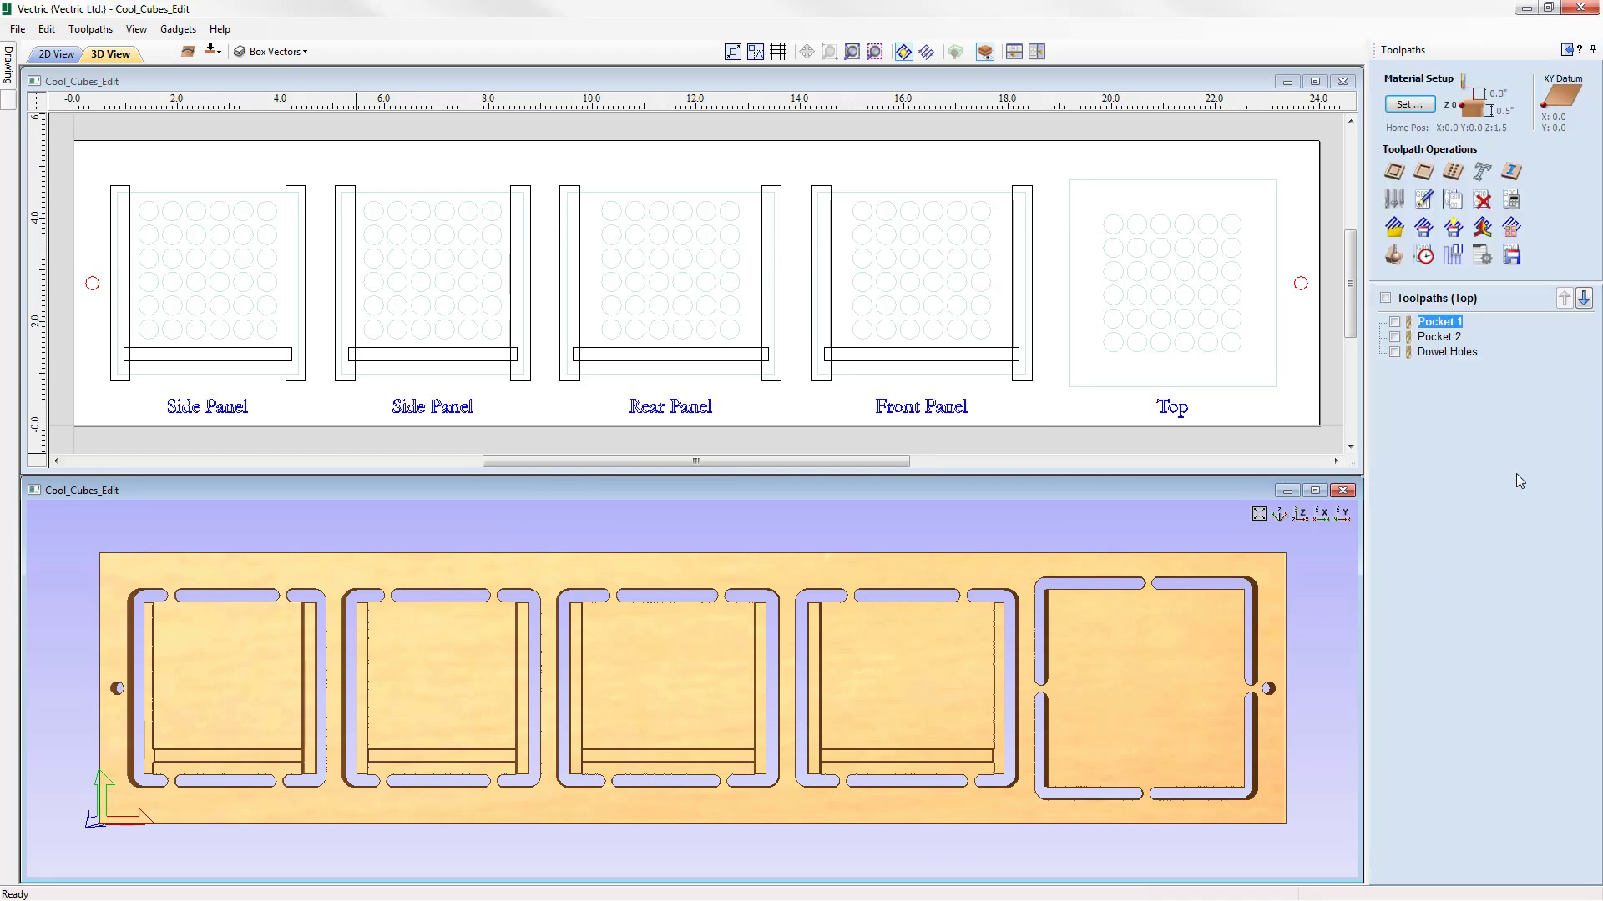
Step: Save the bottom-side Decorative Holes toolpath with the side added to its name, as Bottom_Decorative Holes.tap
left_click(211, 55)
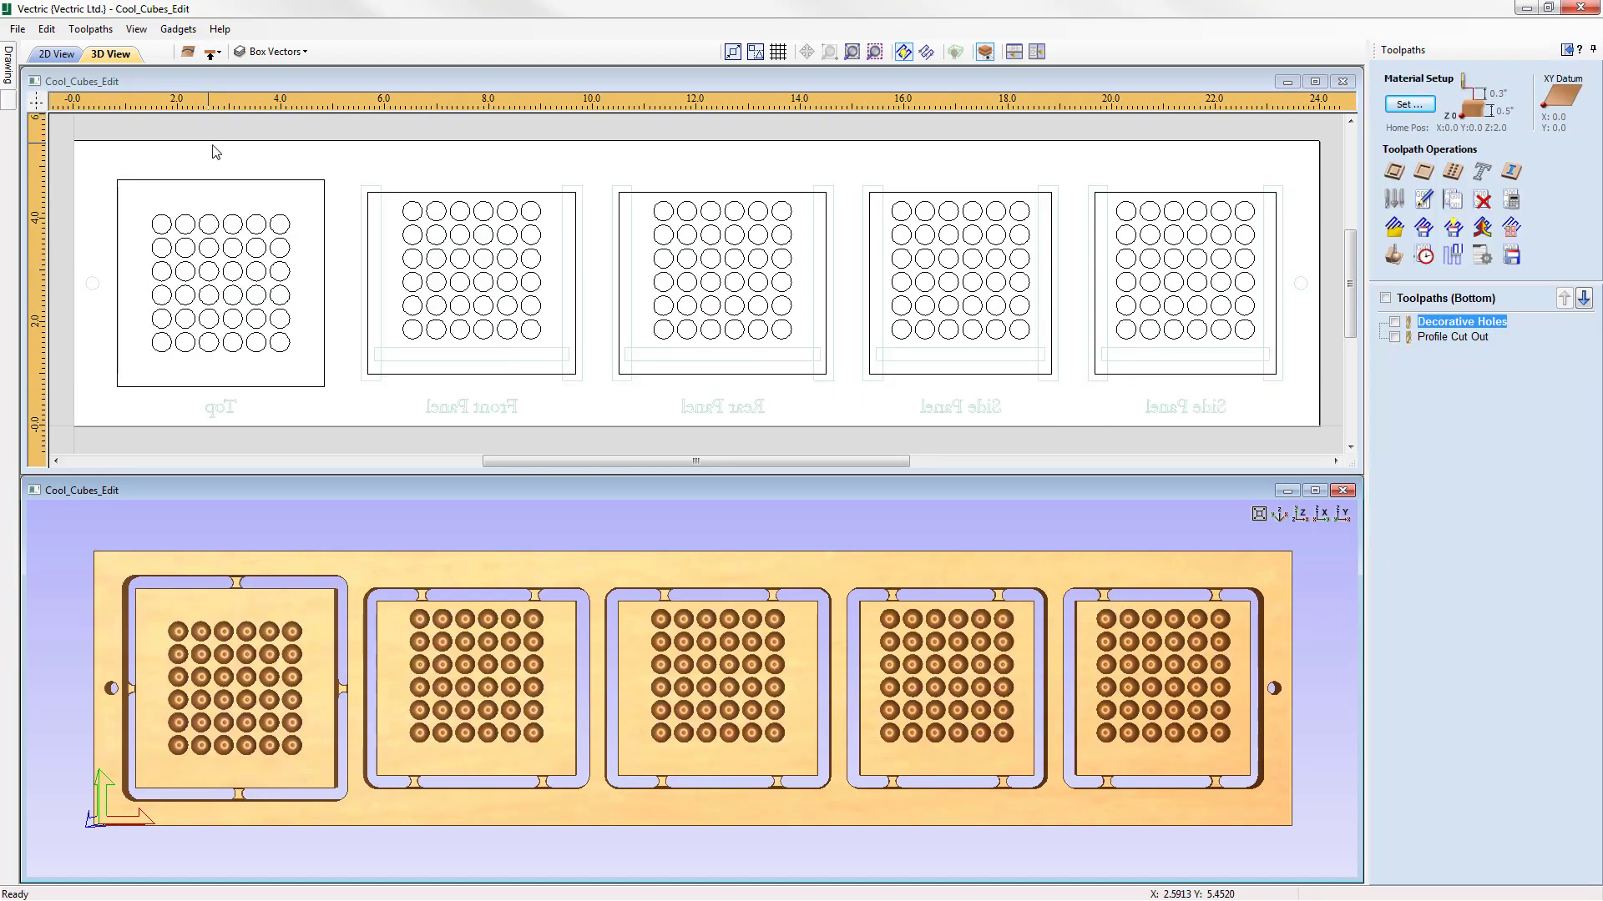
left_click(1512, 256)
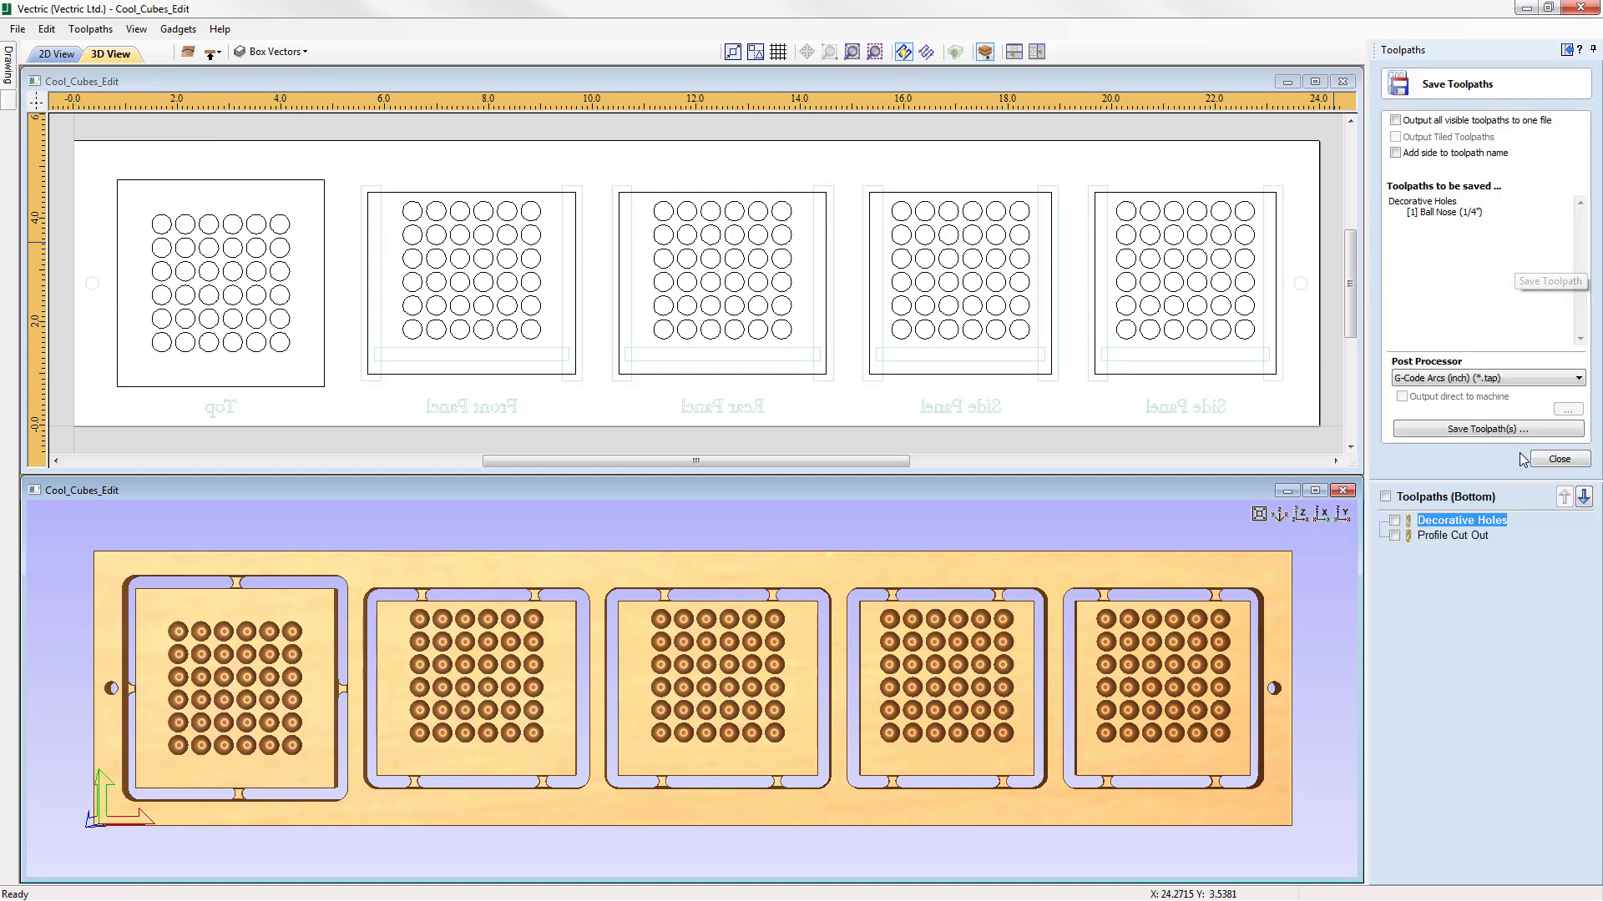
left_click(1395, 153)
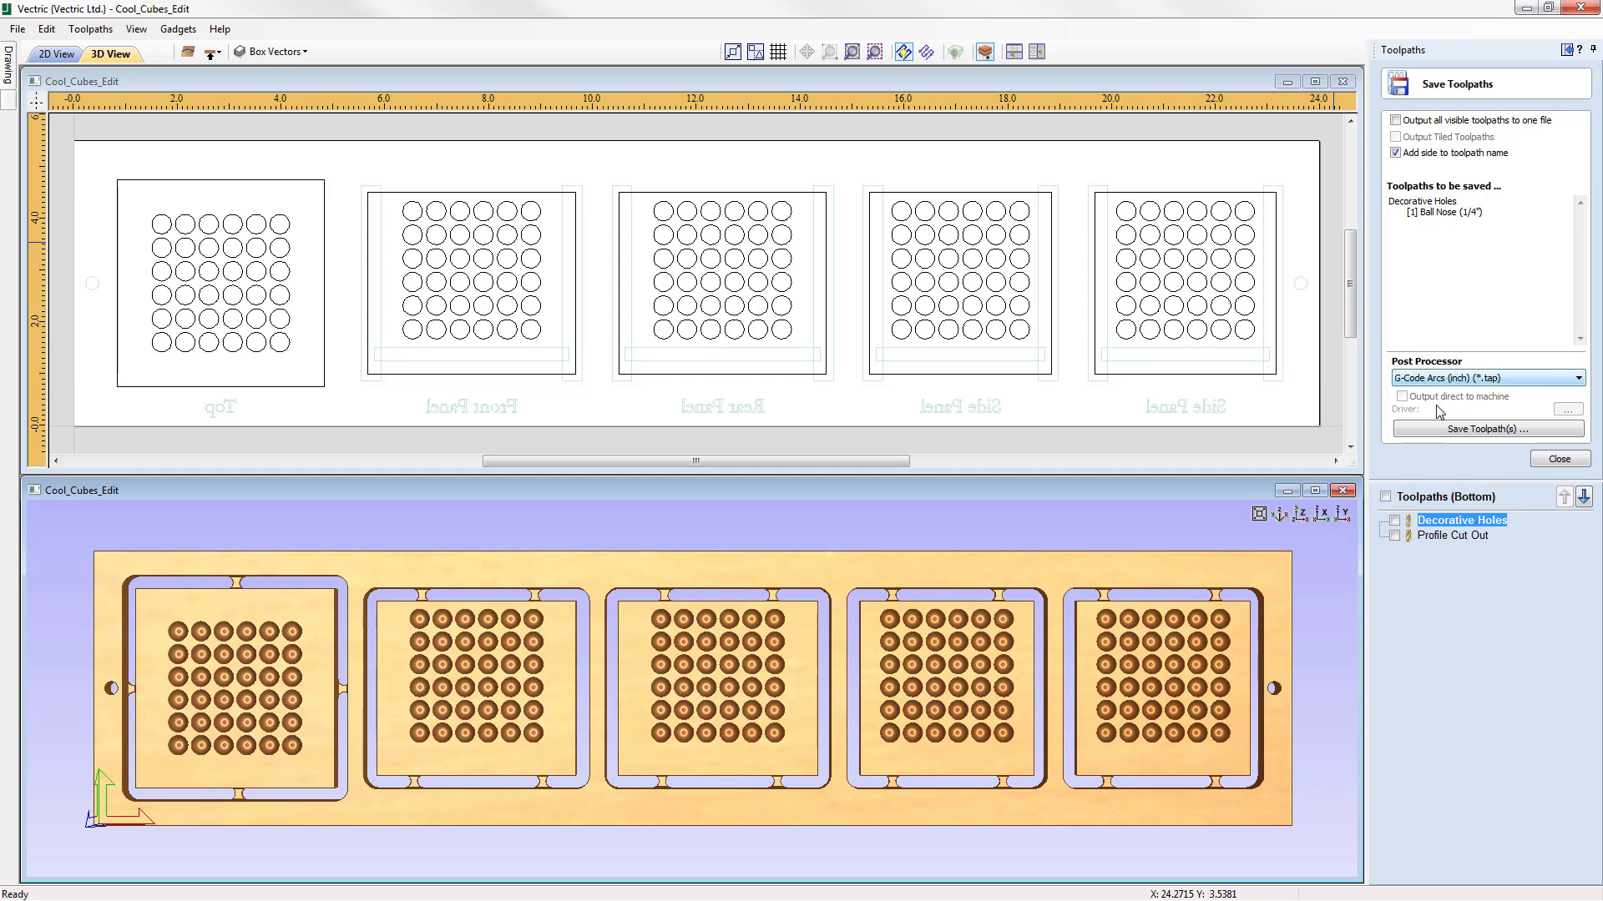
left_click(1479, 430)
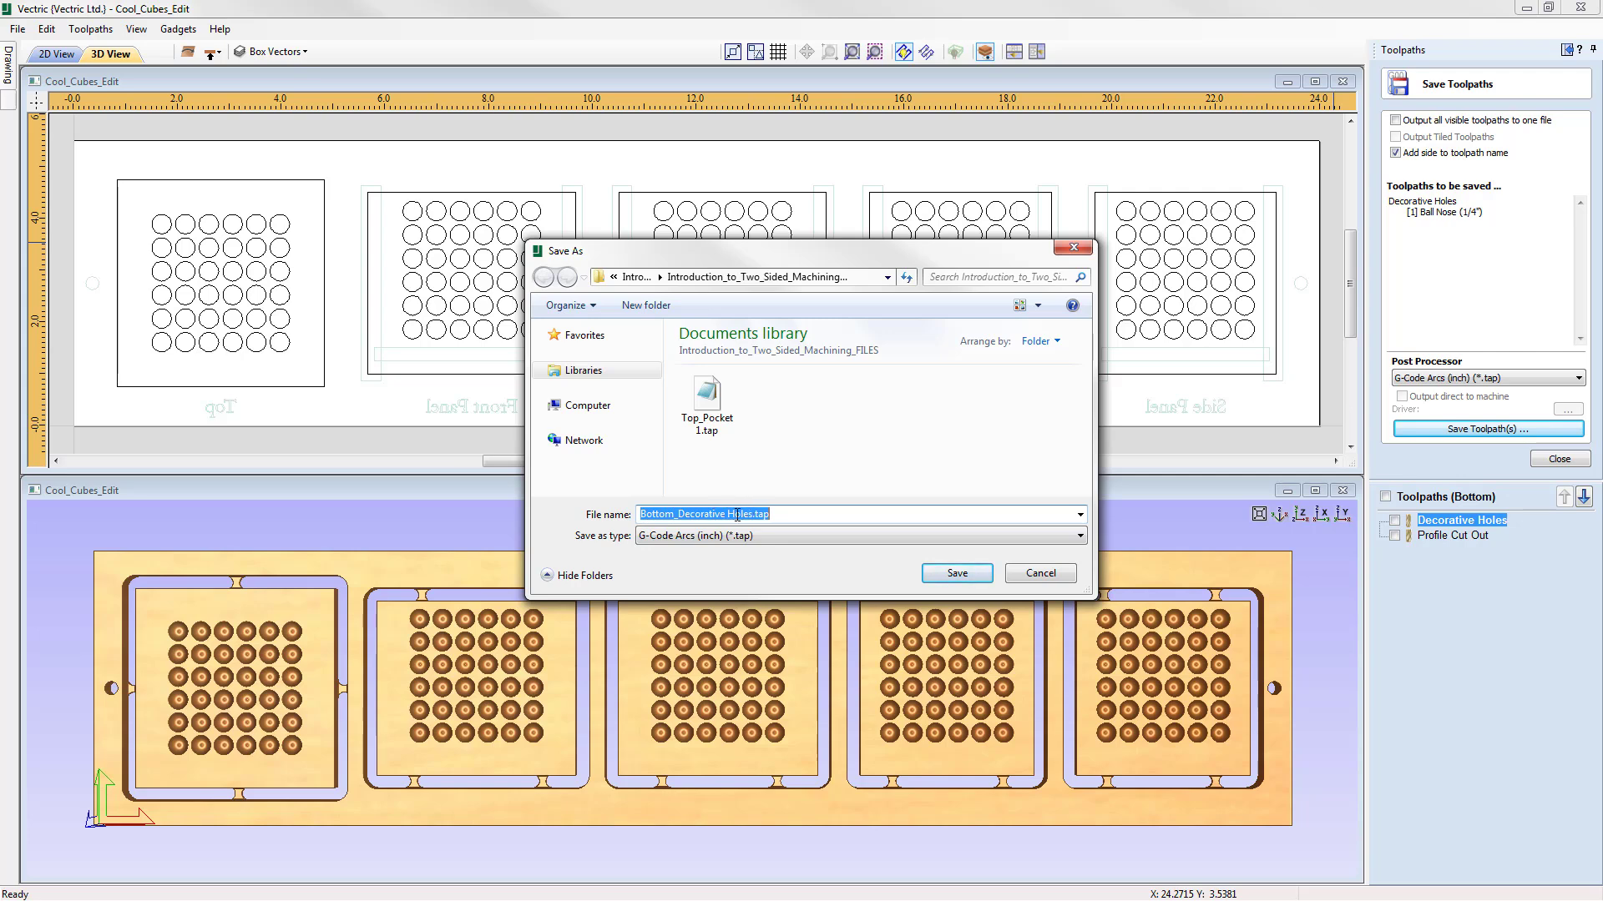
left_click(960, 573)
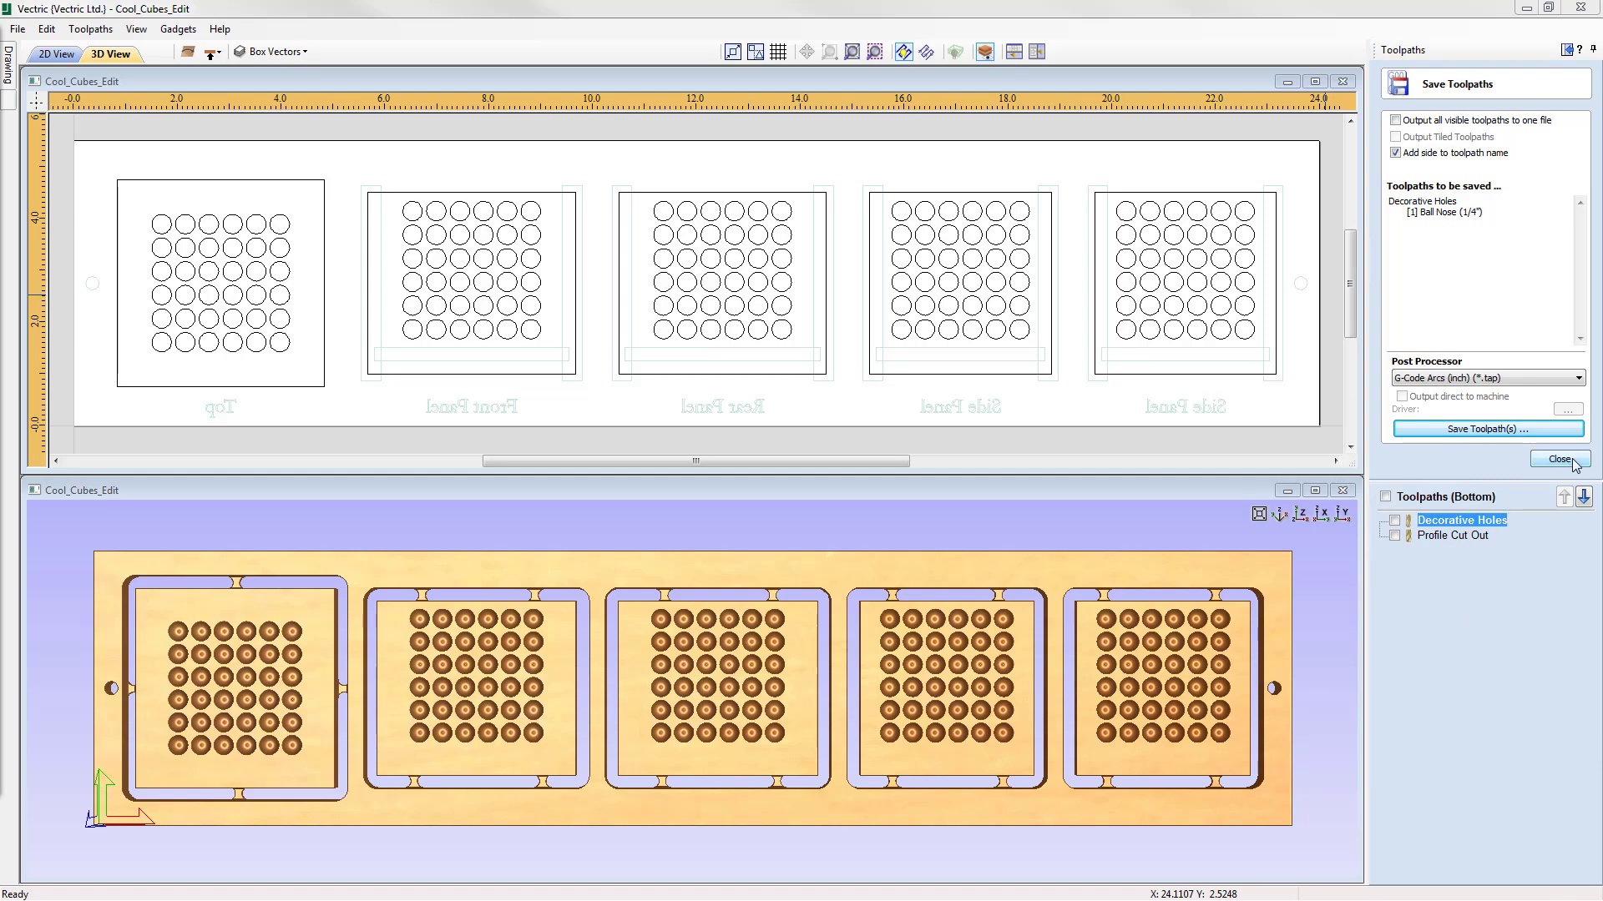
left_click(1560, 460)
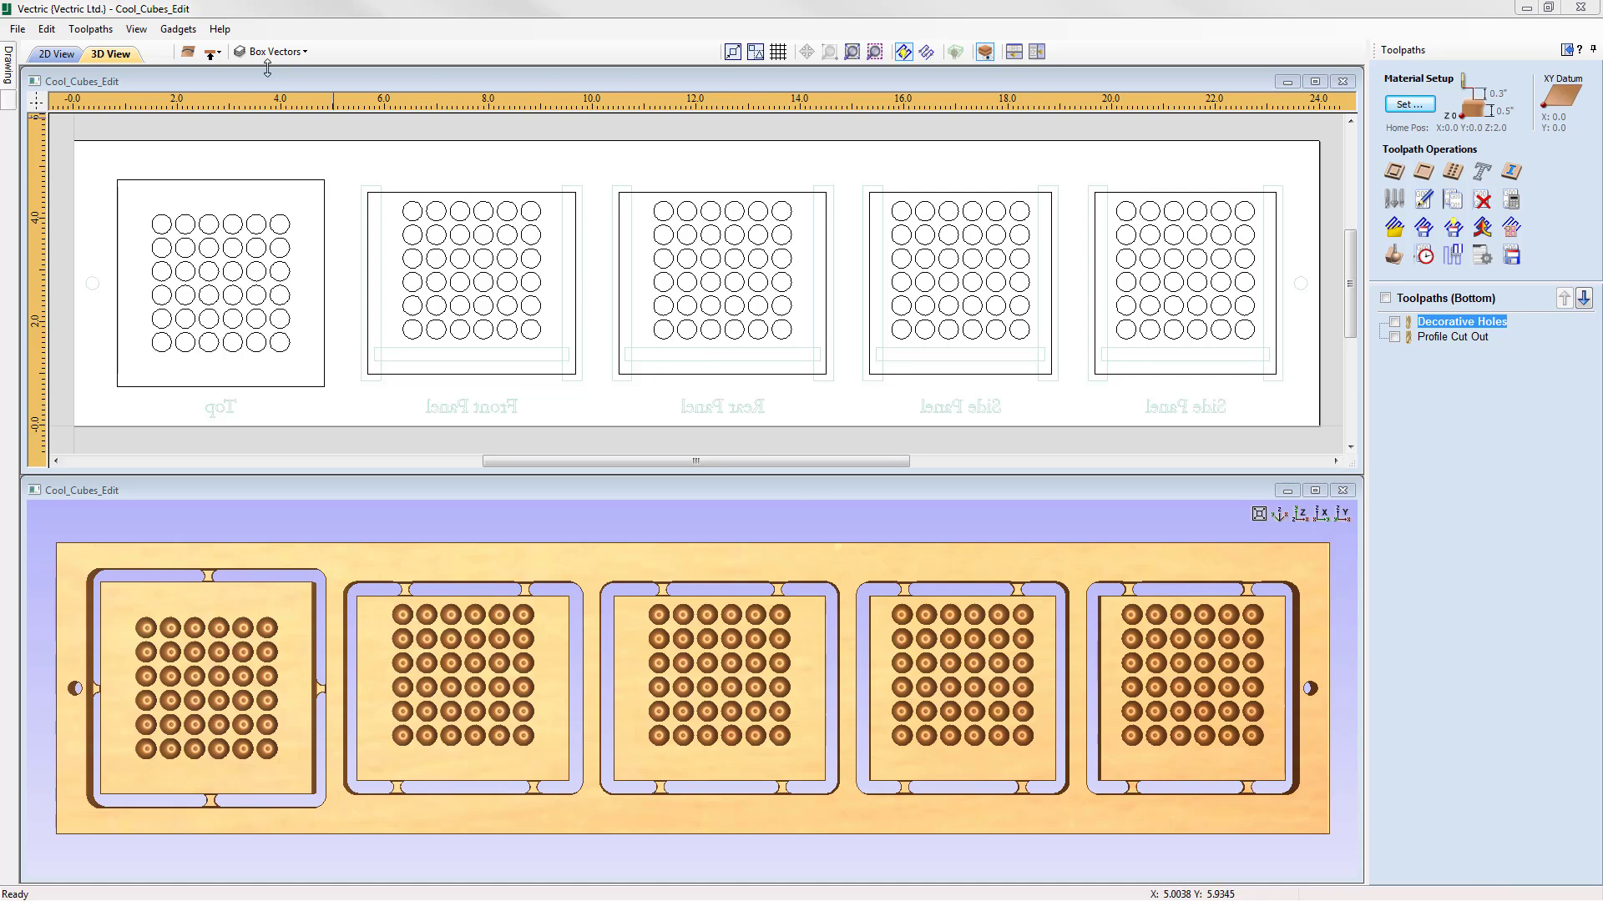
Step: Create job setup sheets for the top side and the bottom side, saving each under the file name Cool_Cubes_Edit_Summary.html
left_click(212, 52)
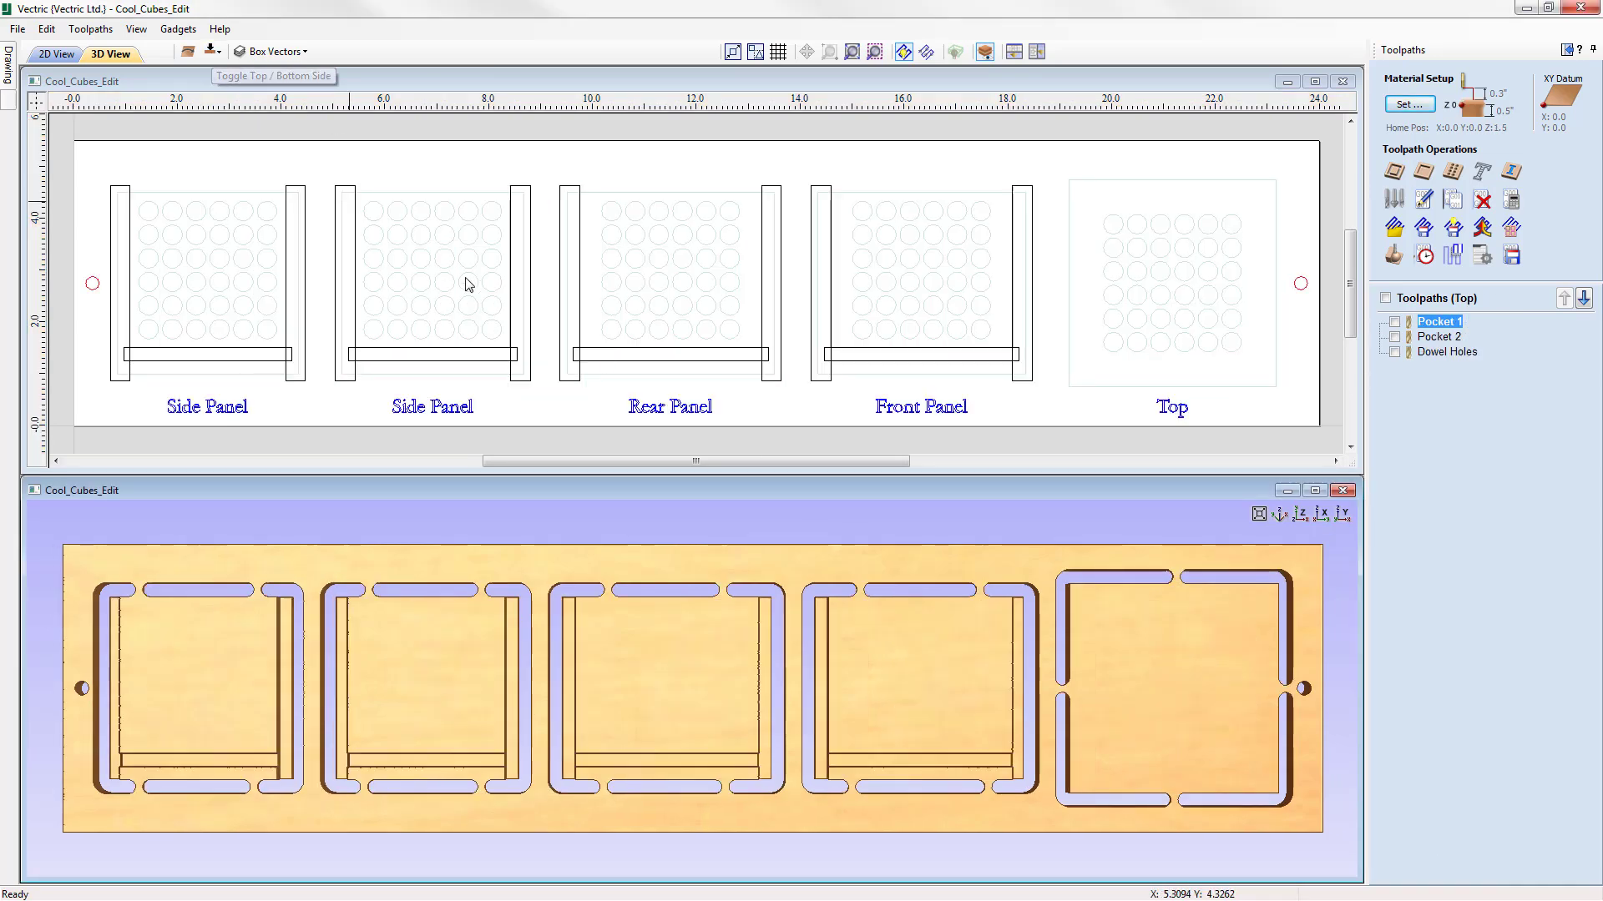
left_click(1481, 258)
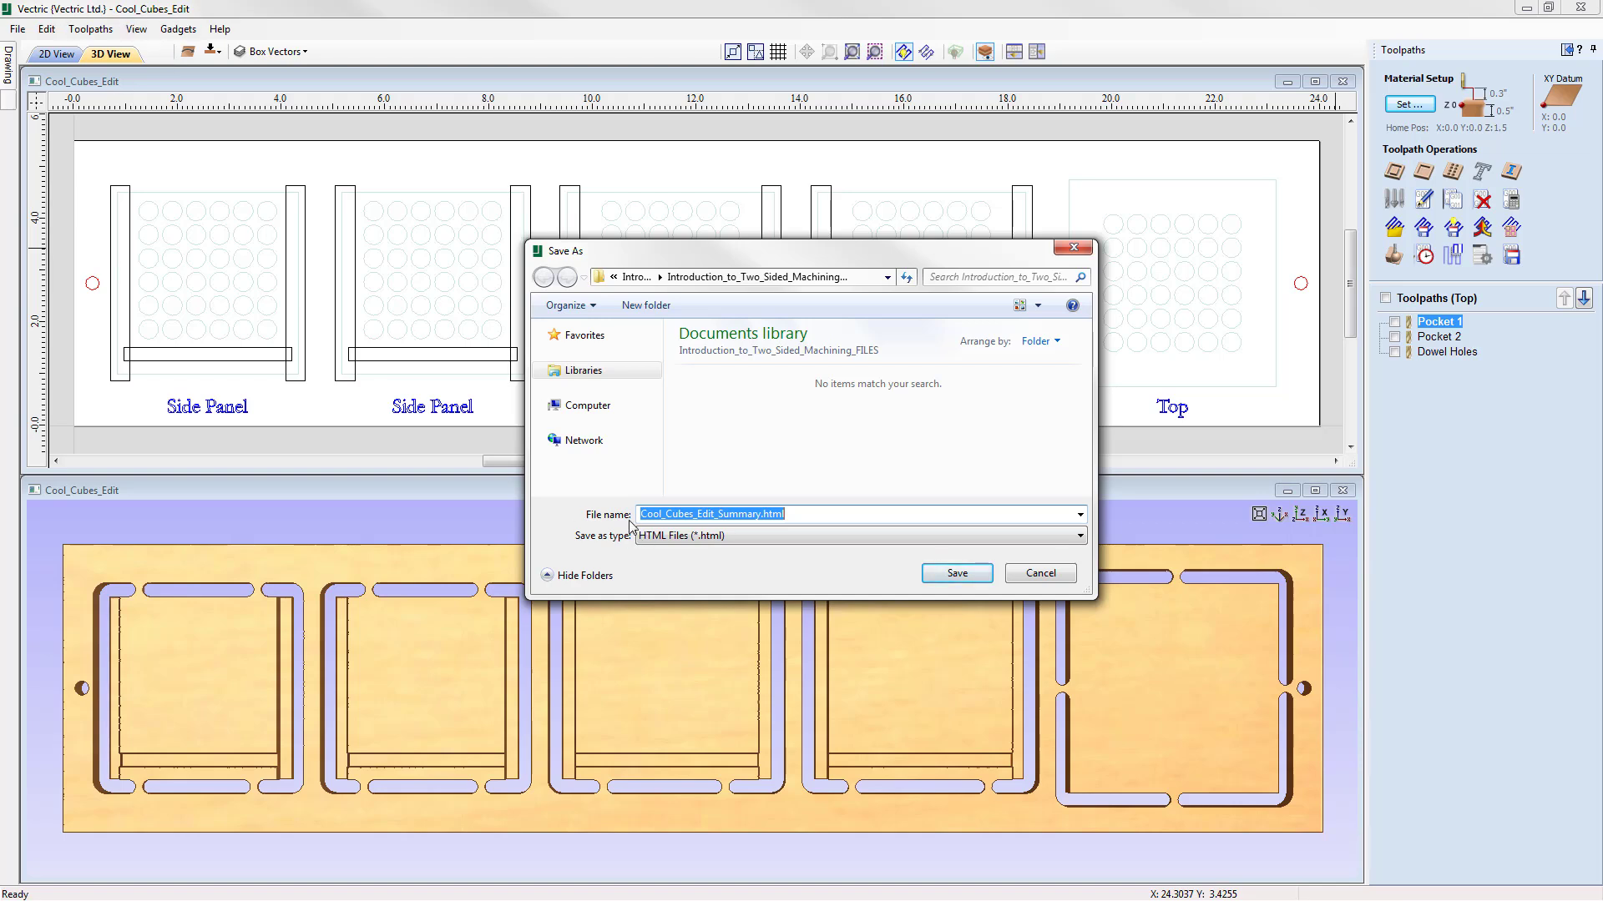
left_click(960, 575)
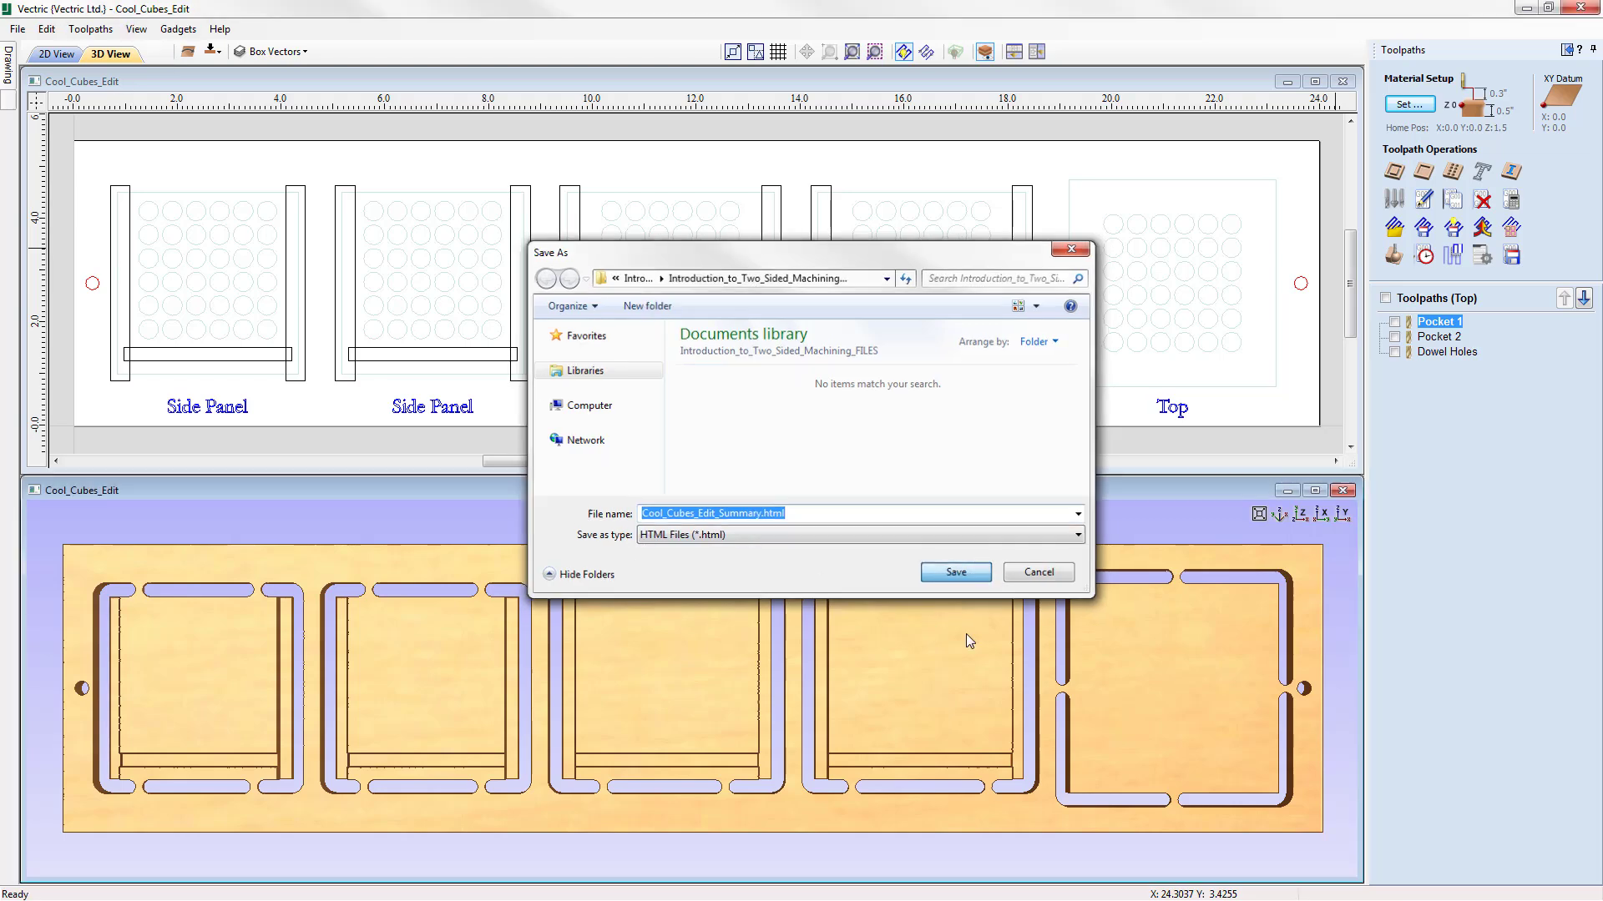
left_click(212, 51)
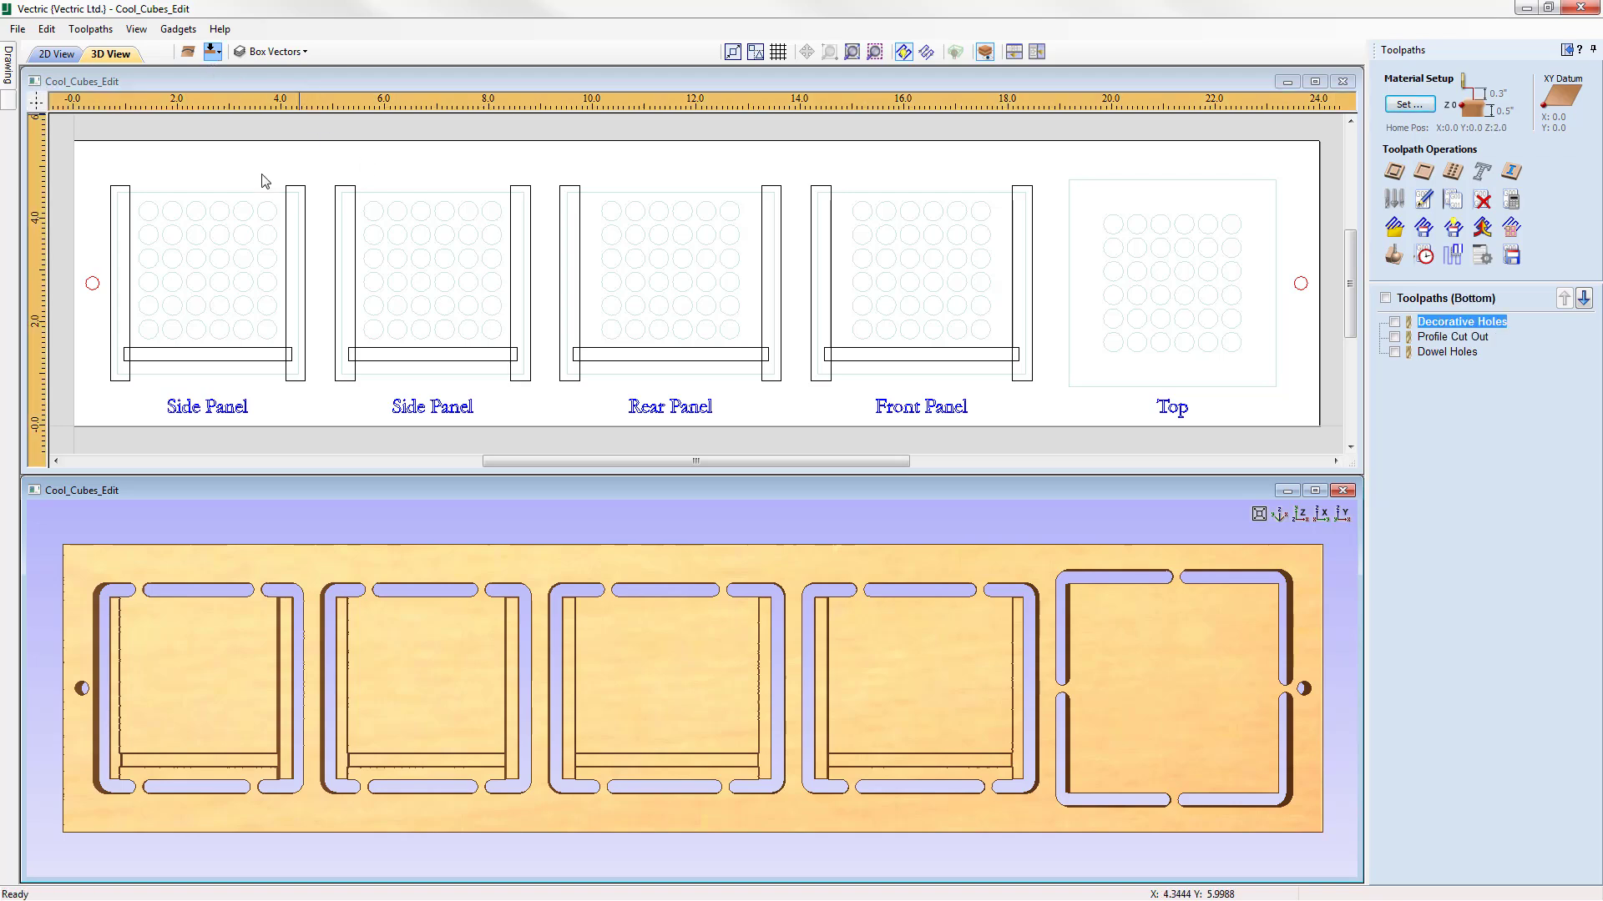
left_click(1482, 256)
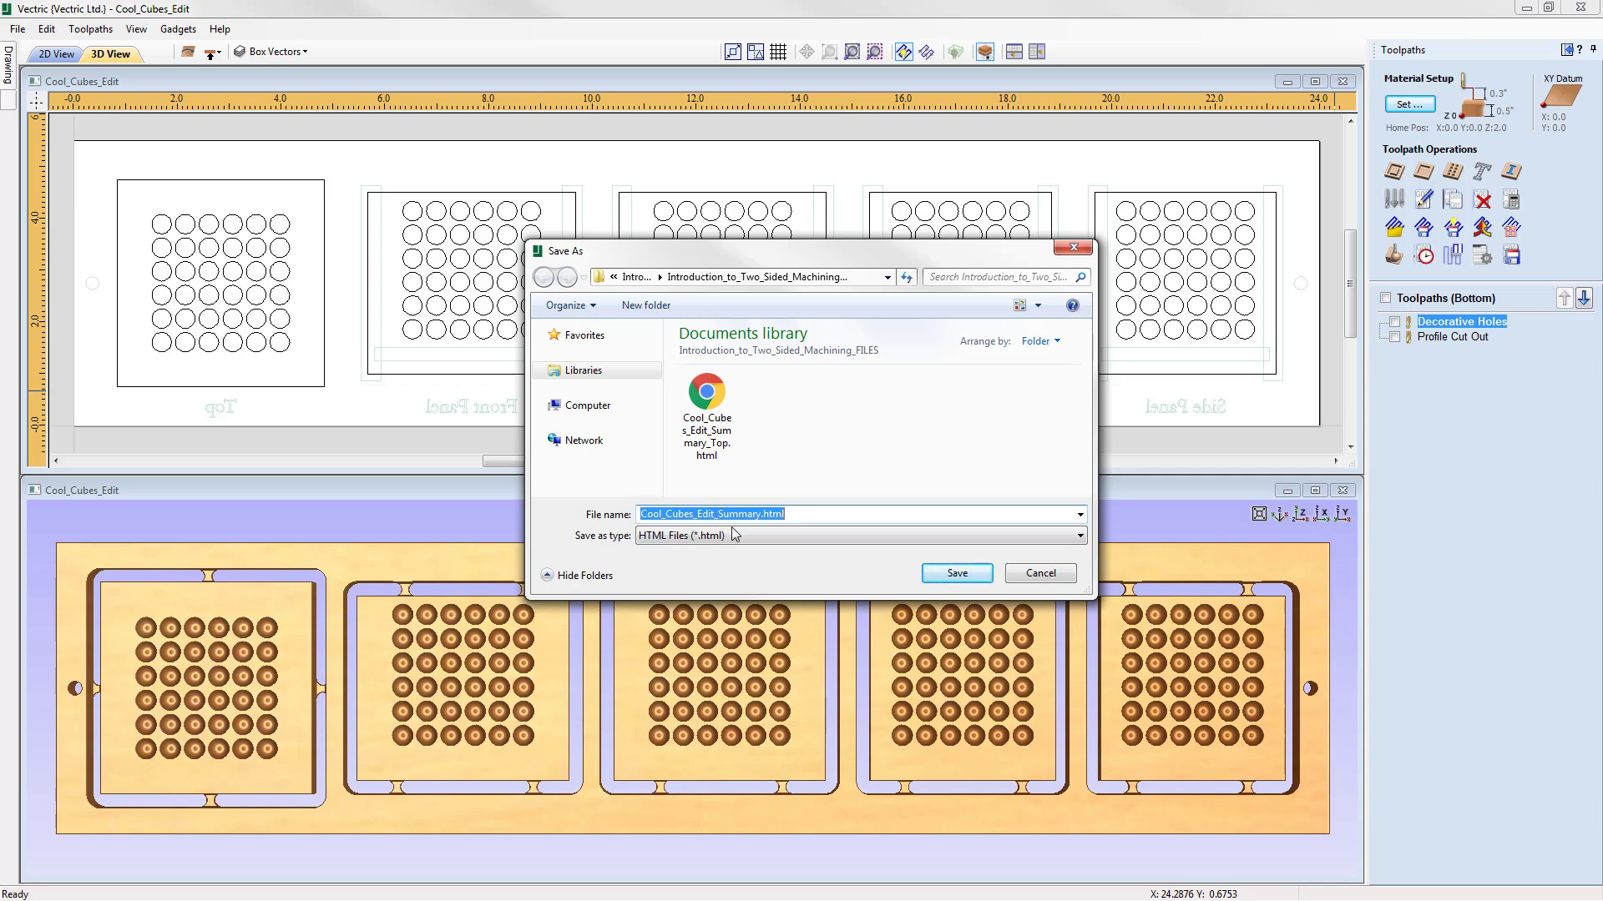
left_click(960, 576)
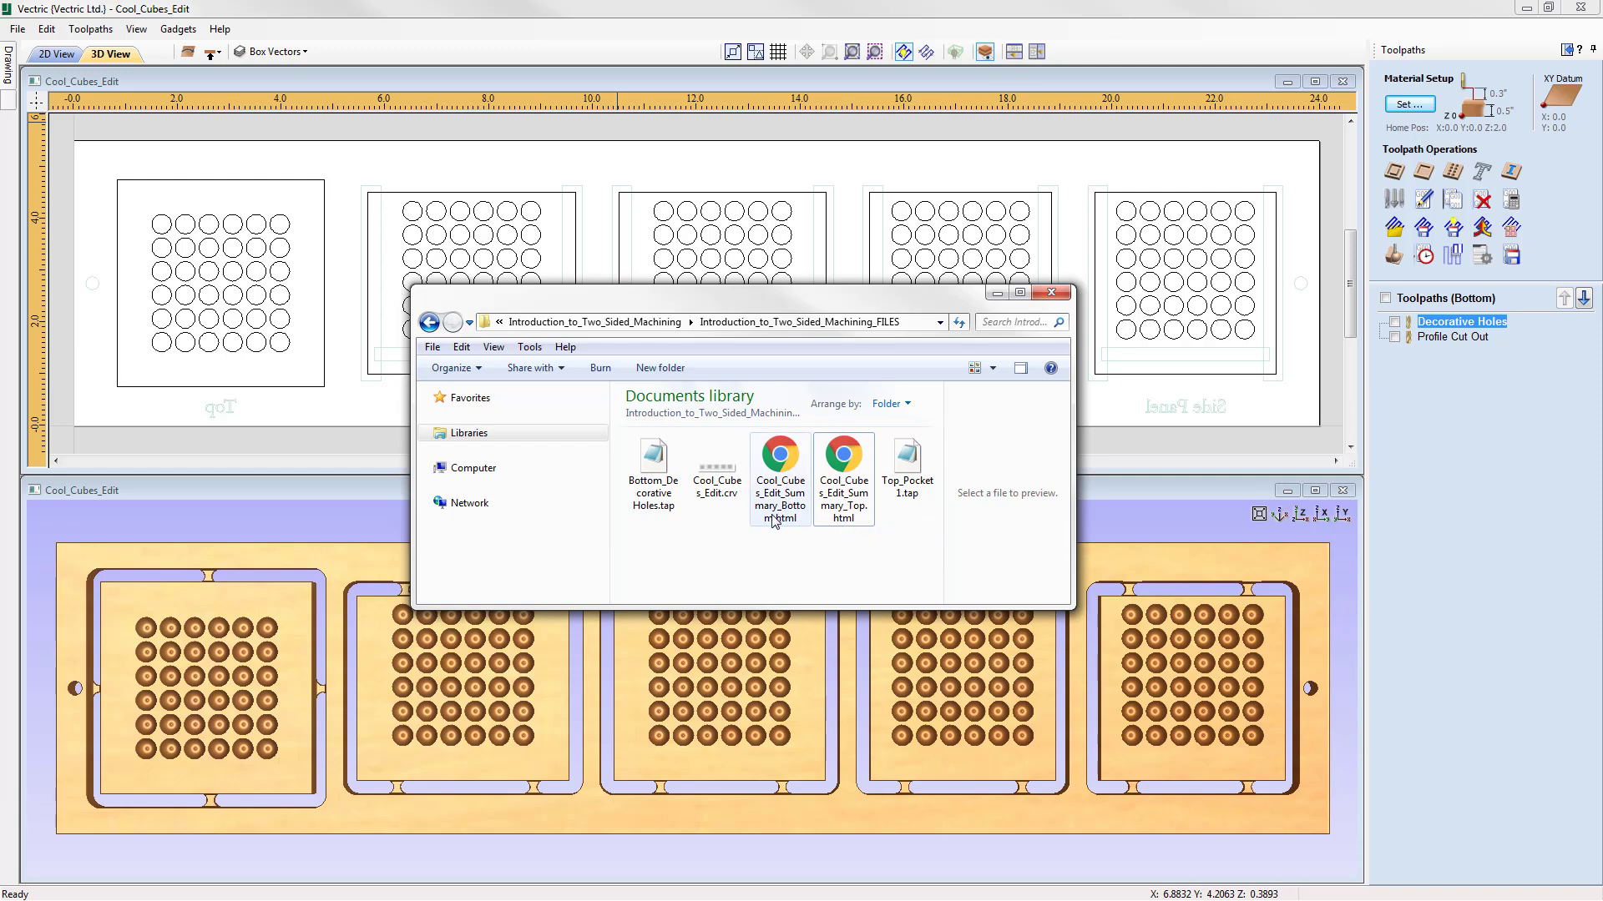
Step: Open the top-side job setup sheet from the project folder and review its layout, material setup and toolpath details
left_click(841, 465)
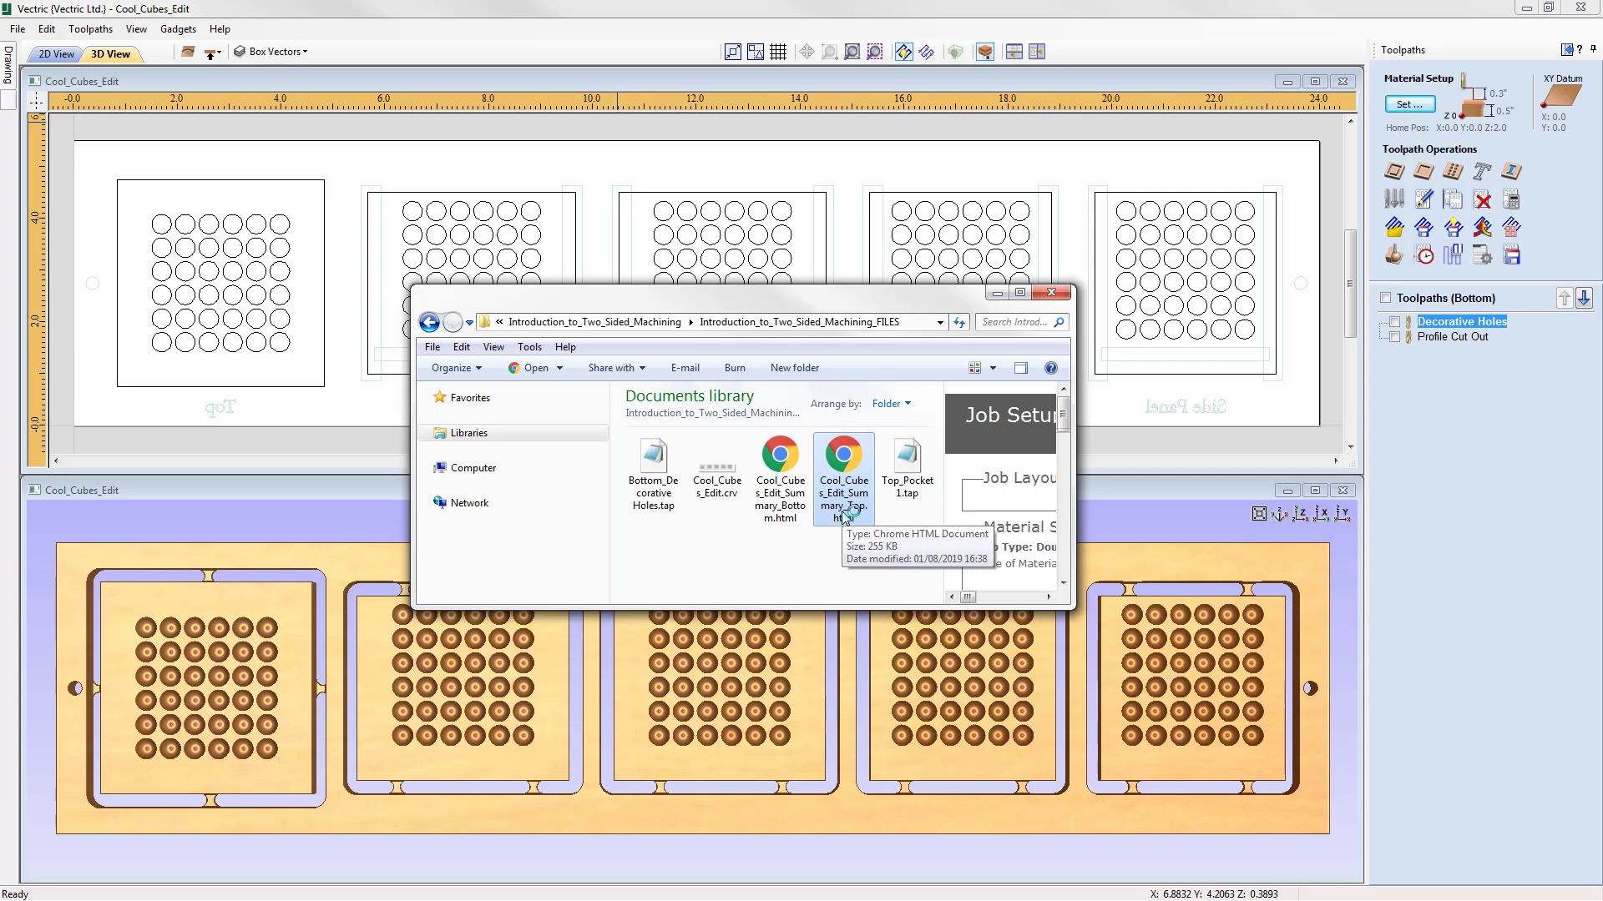
double_click(844, 516)
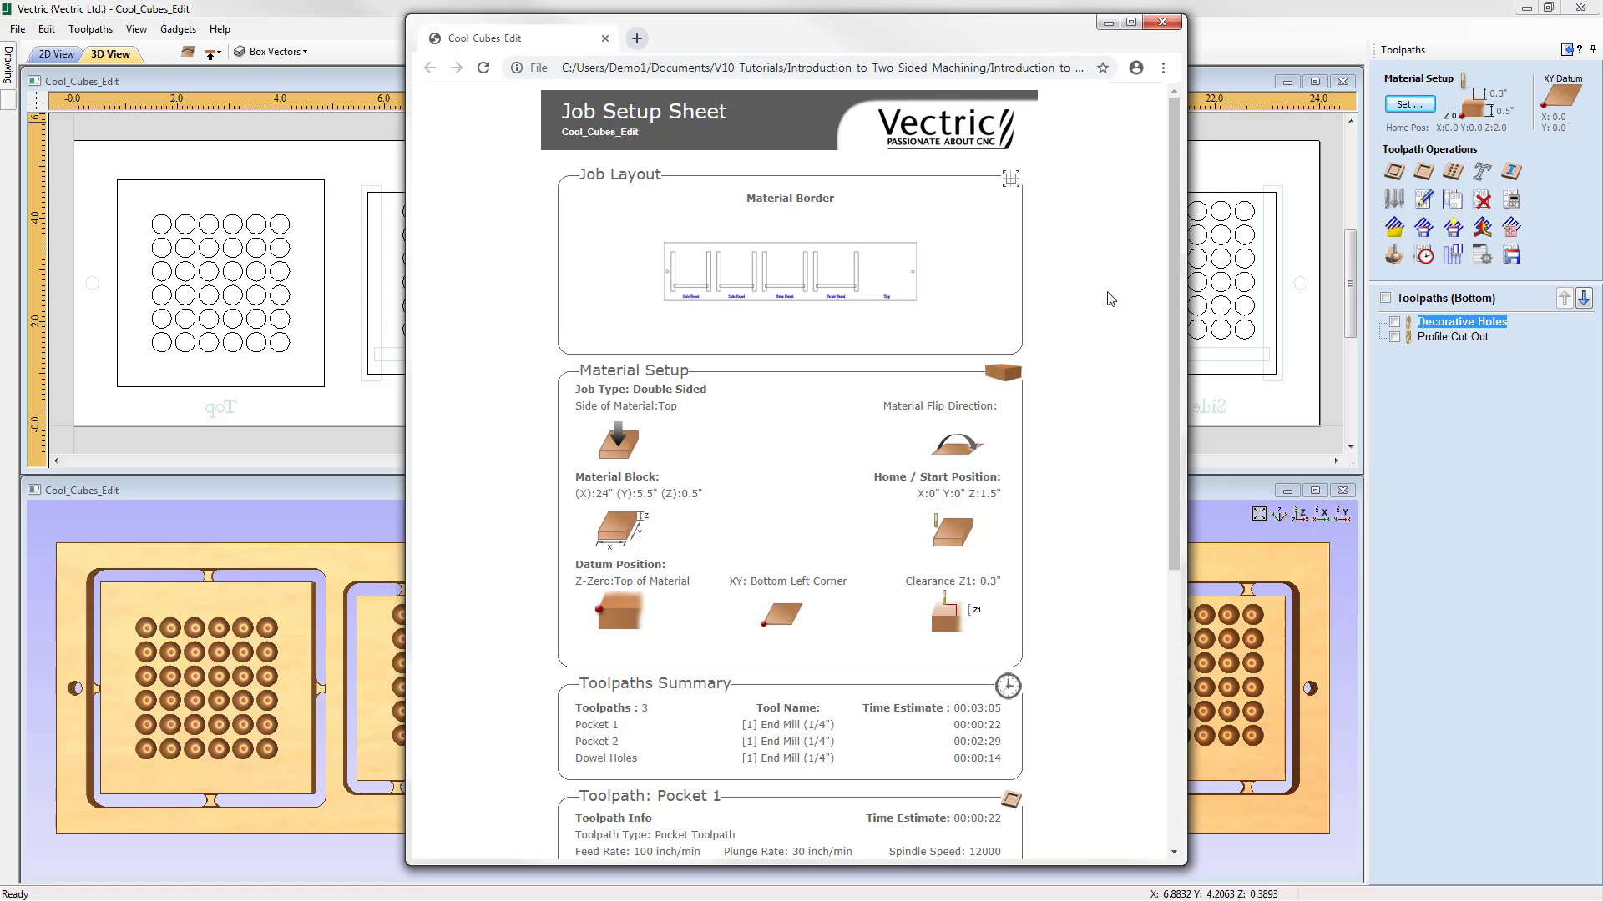
left_click_drag(1172, 299, 1174, 421)
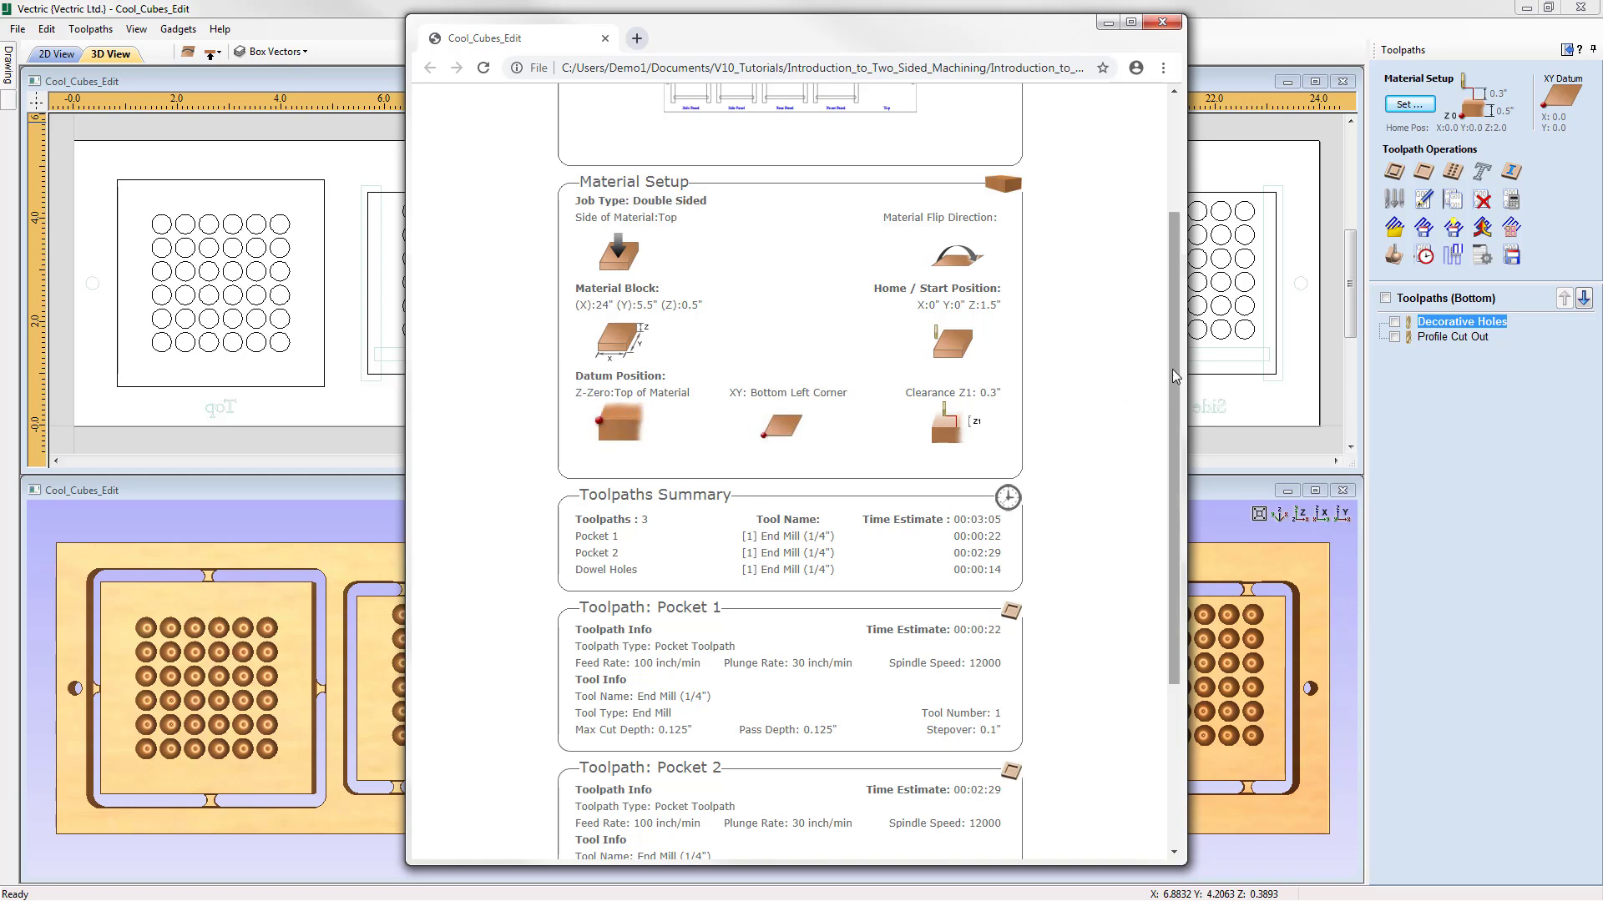
left_click_drag(1172, 369, 1170, 588)
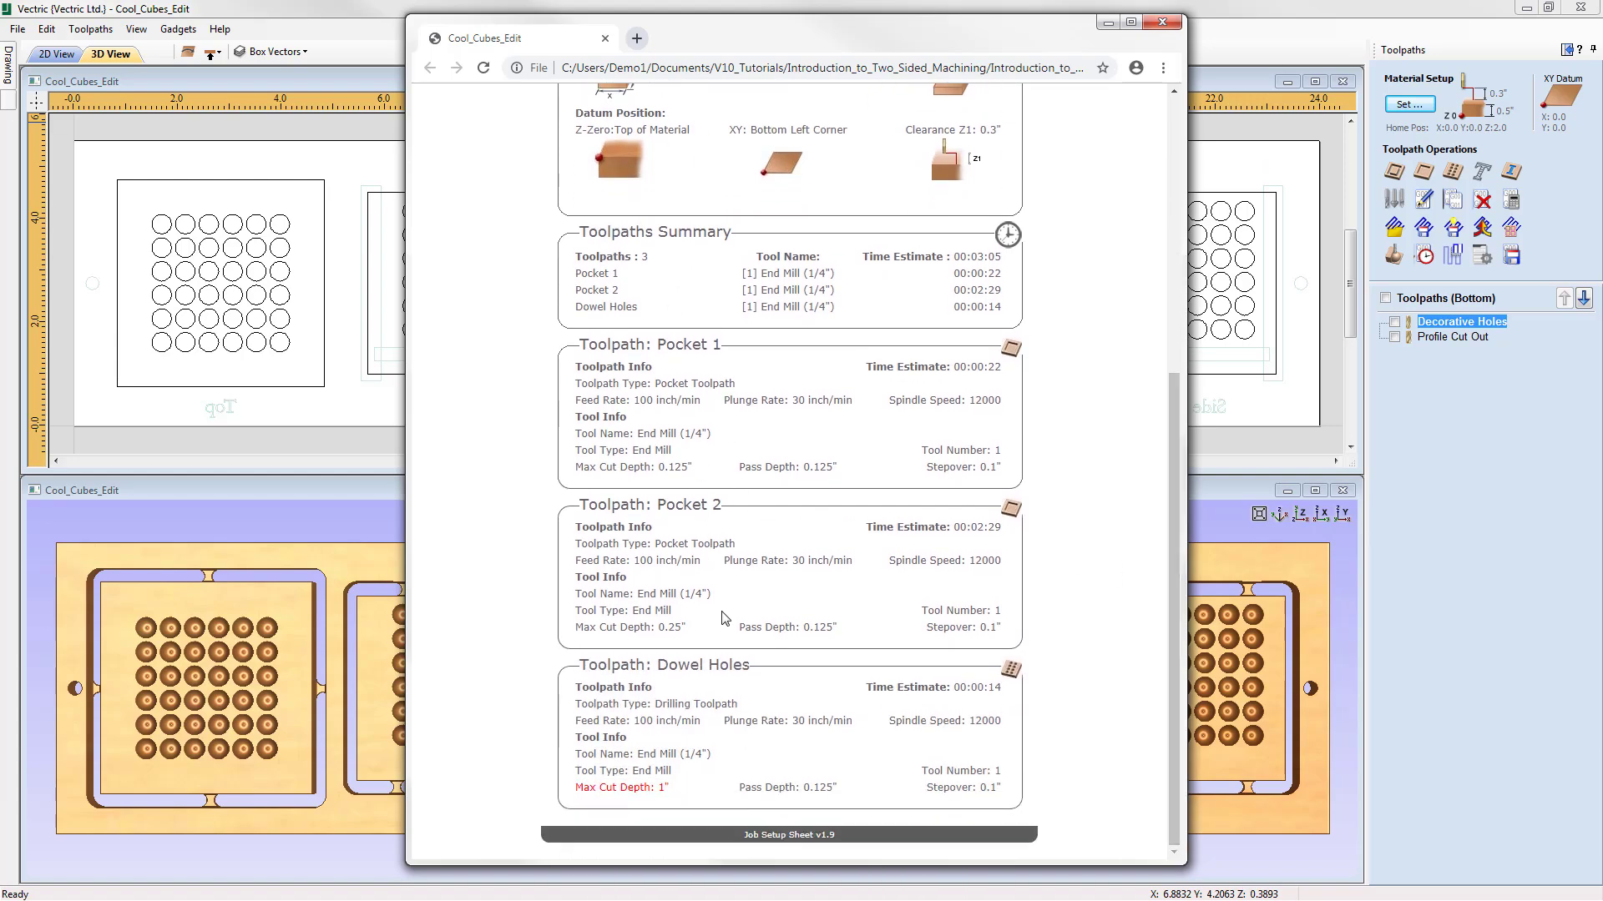
left_click_drag(1169, 514, 1171, 239)
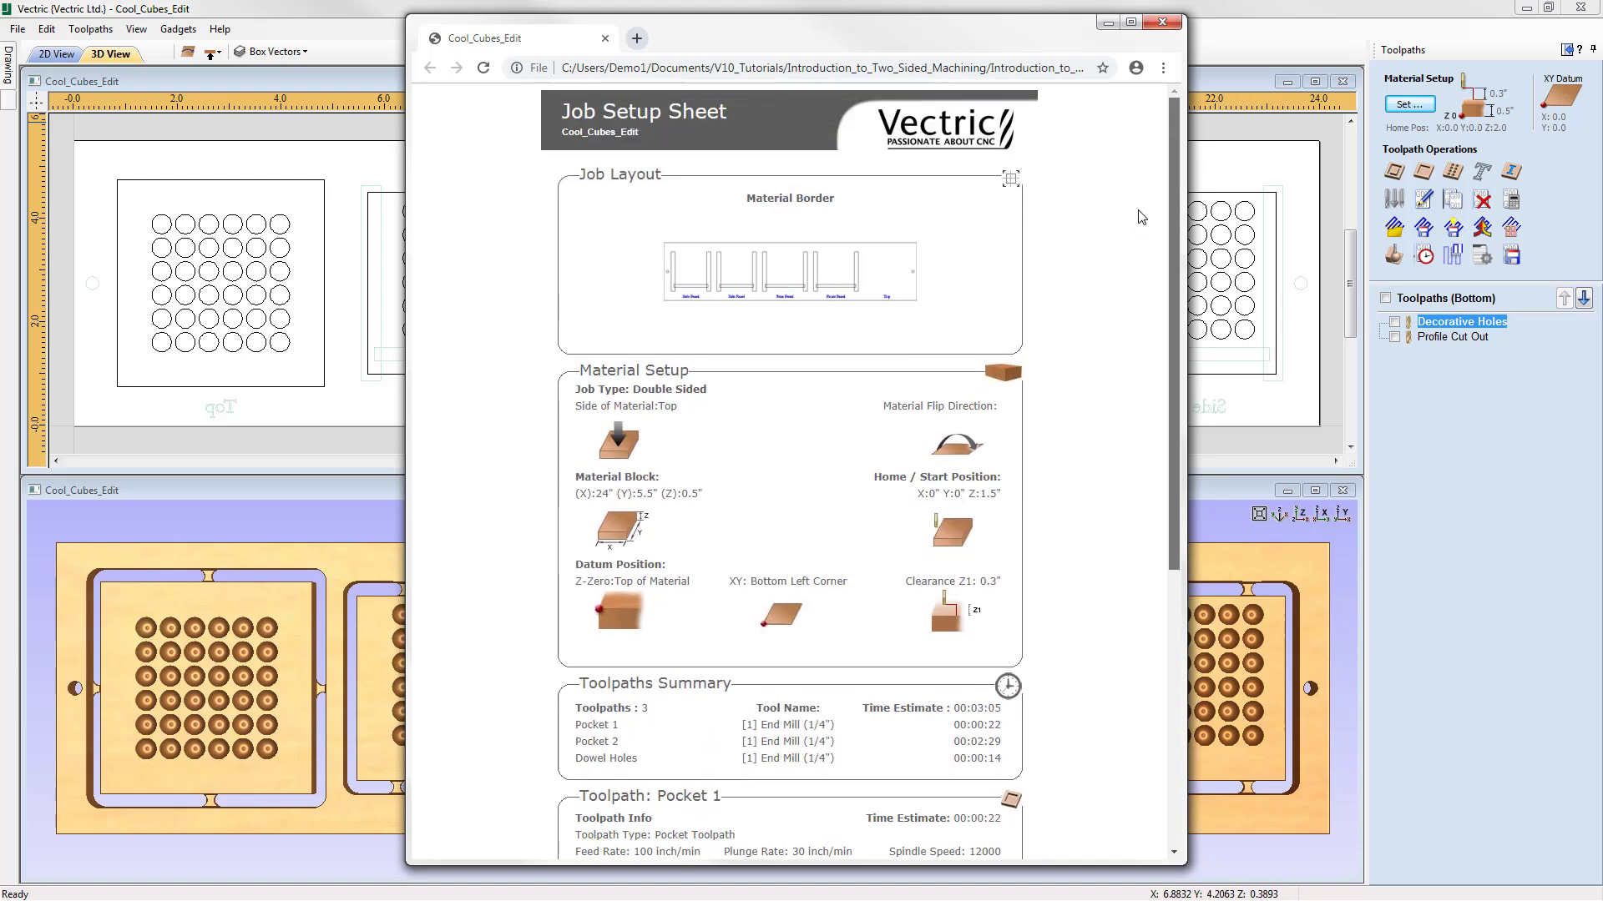
left_click(1106, 22)
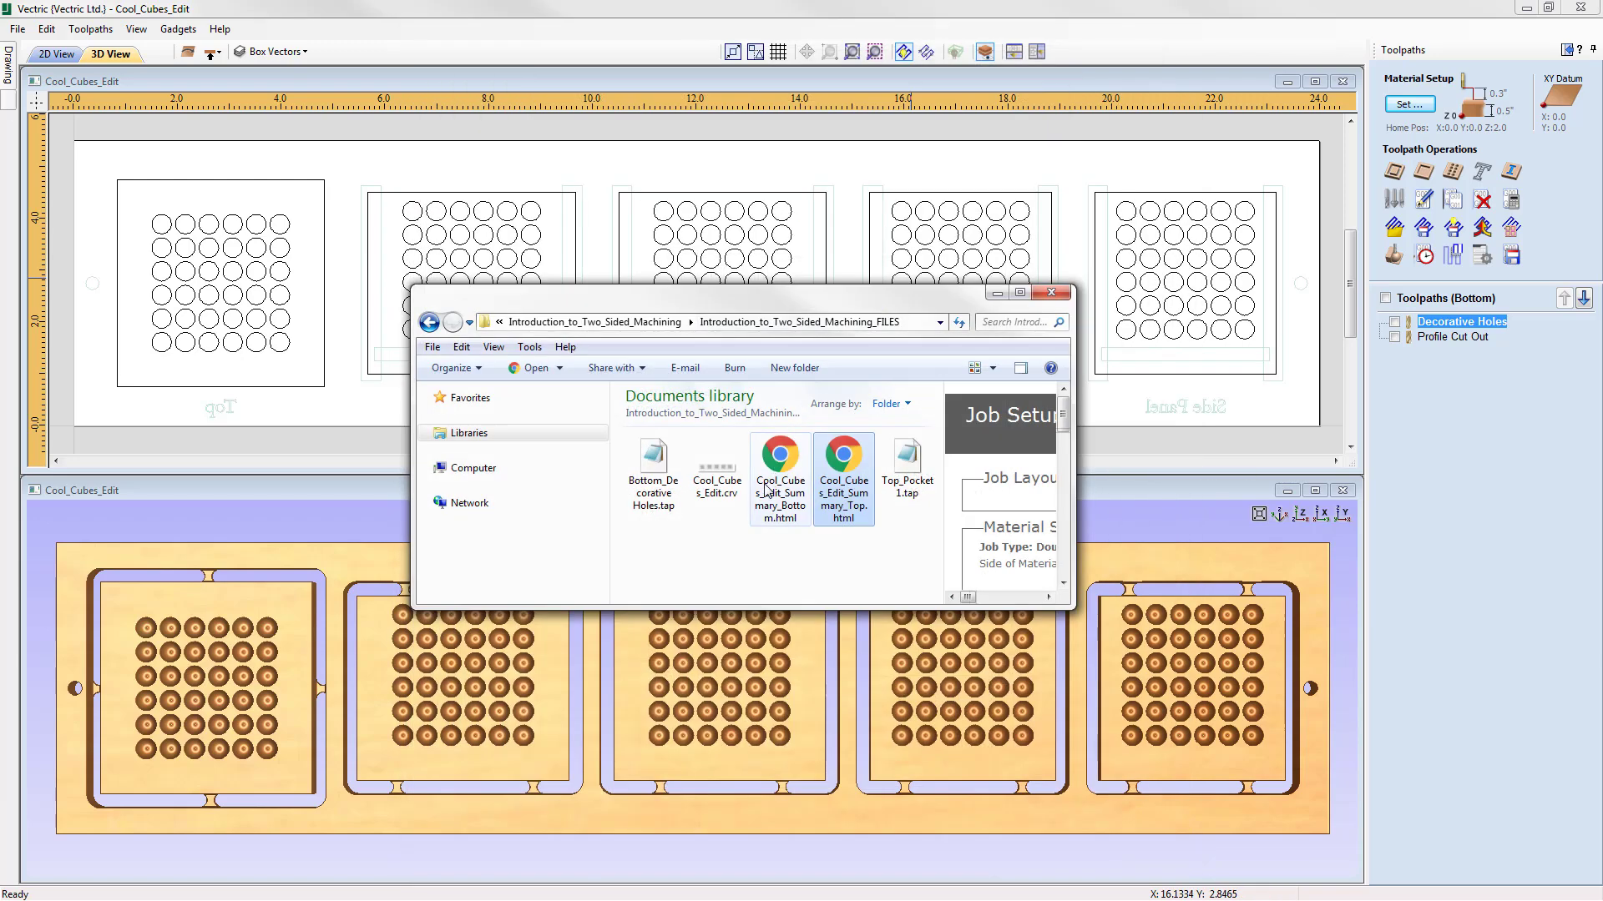
Step: Review the bottom-side job setup sheet's layout, datum position and toolpath details, and close the sheet and the project folder
double_click(793, 472)
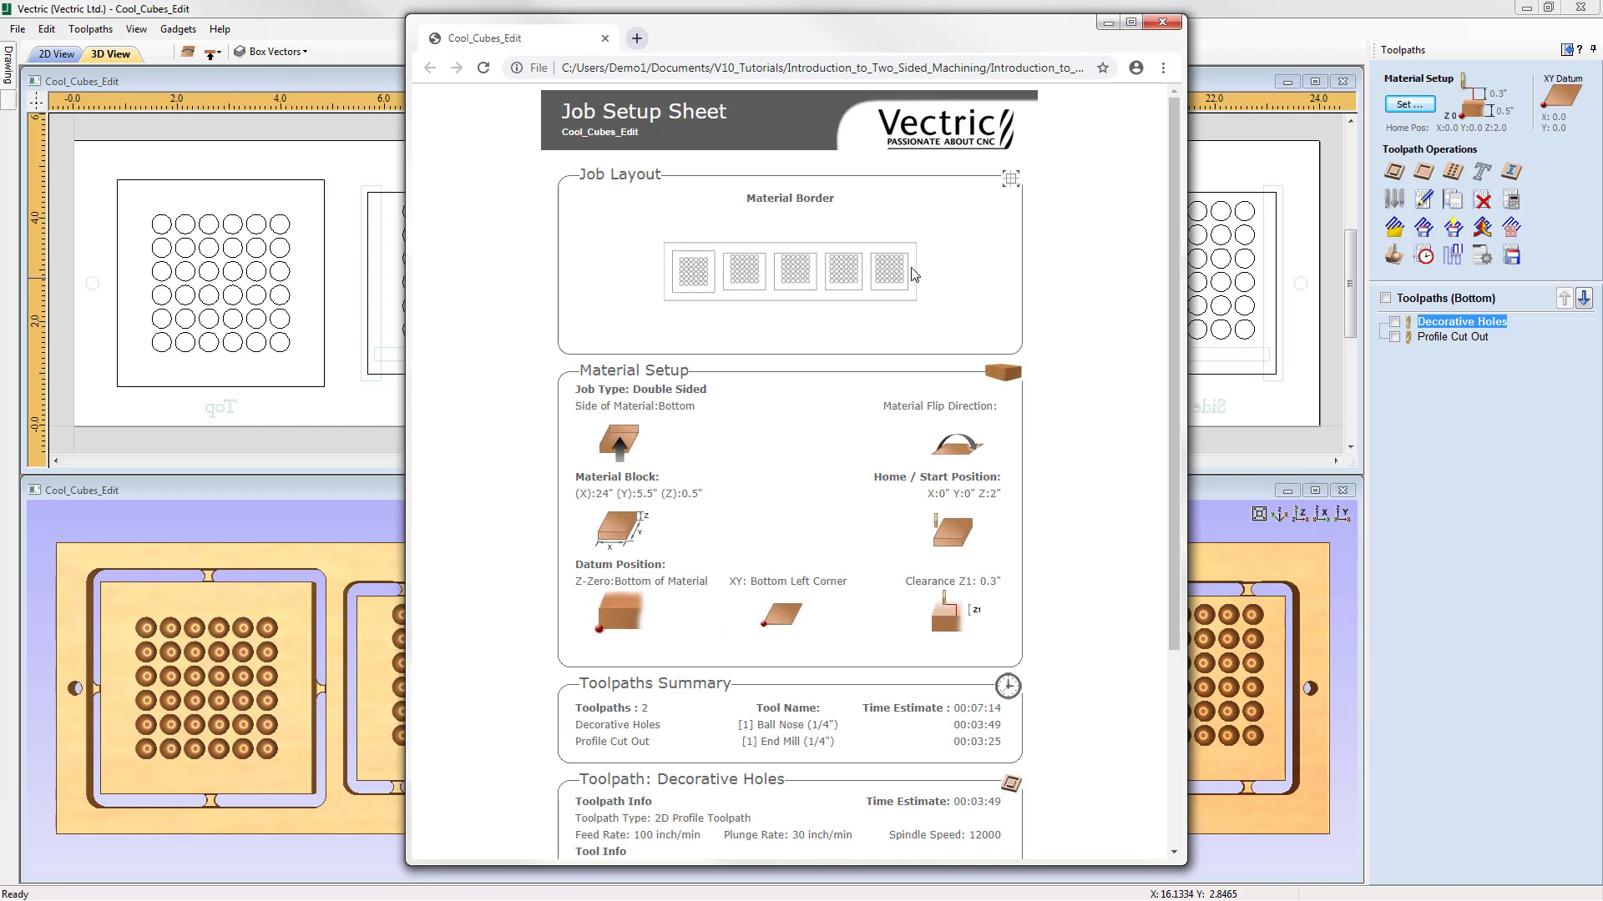
left_click_drag(1177, 292, 1180, 358)
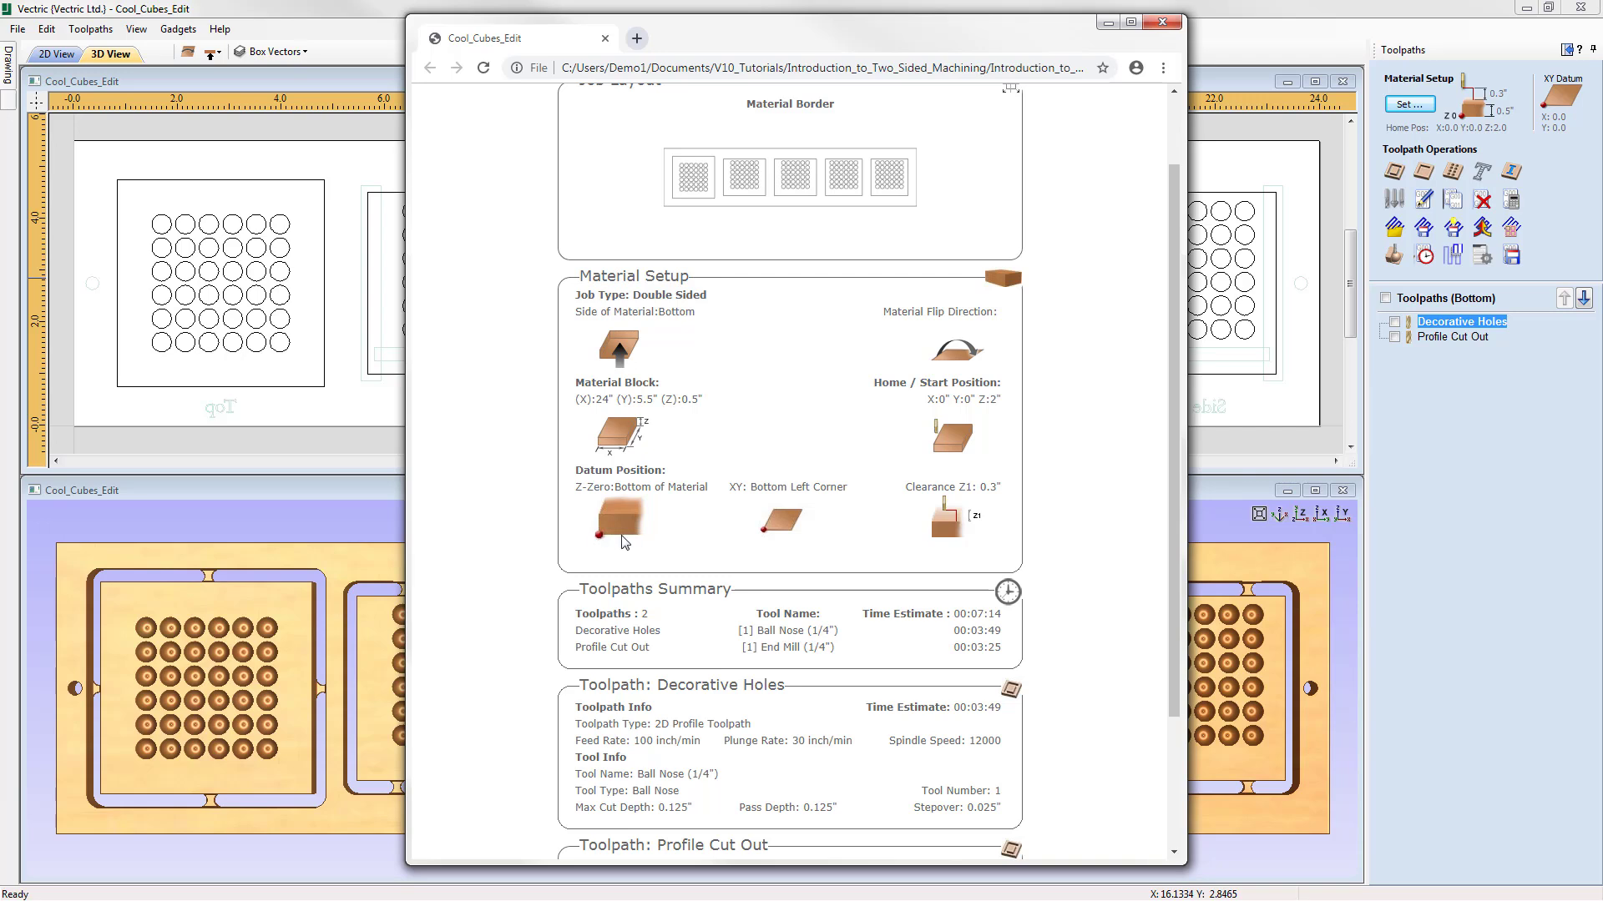
scroll(1174, 443, "down", 3)
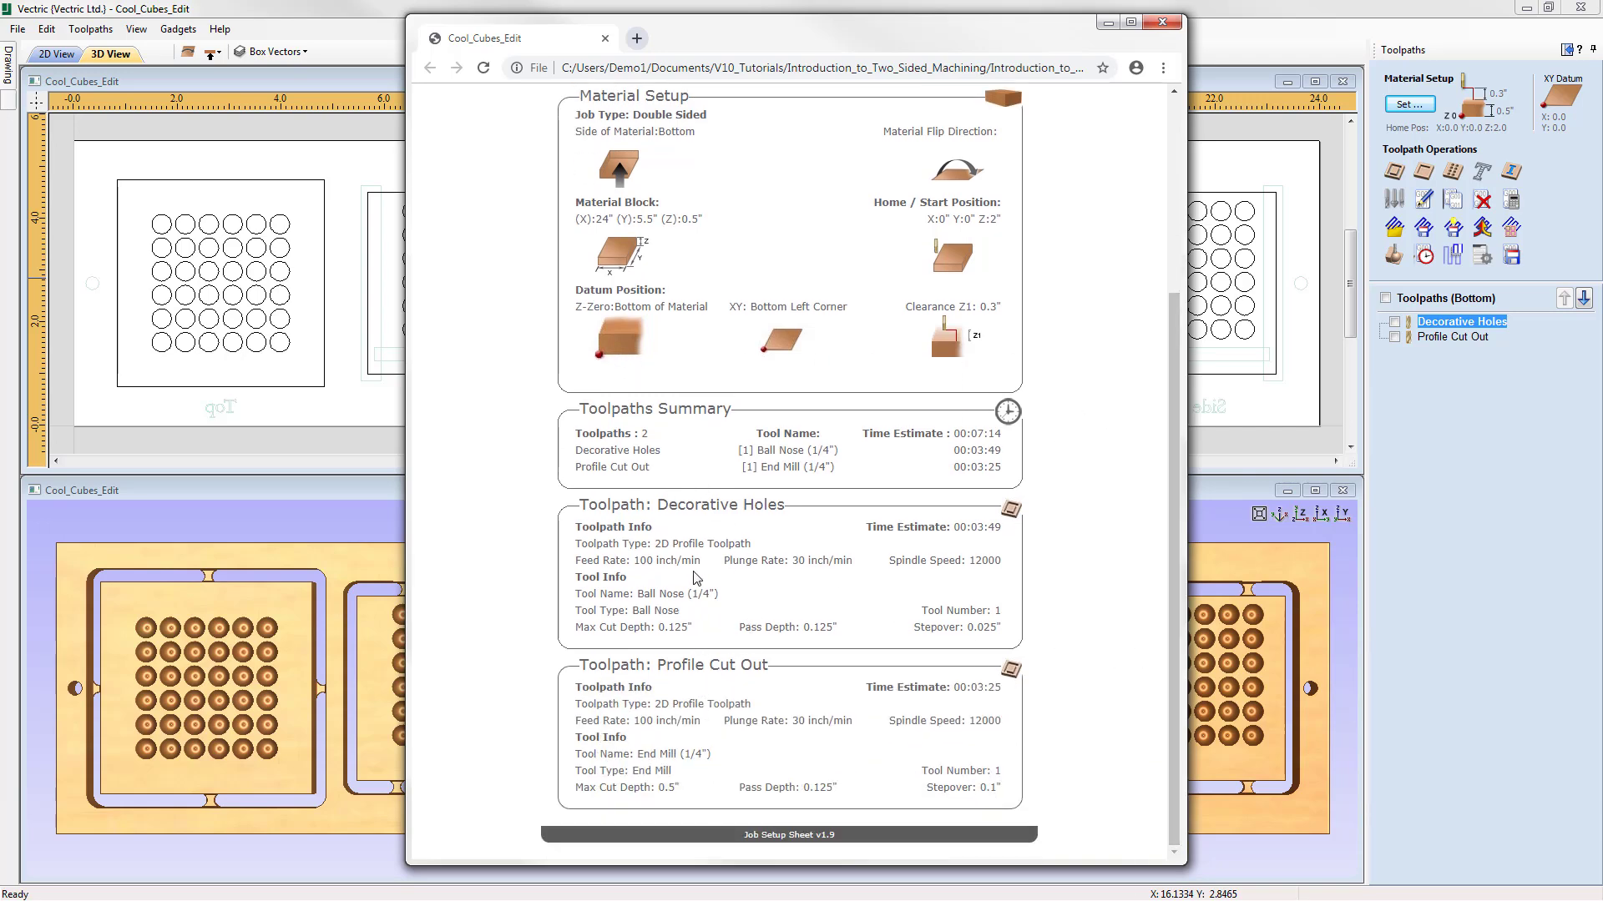
left_click(1162, 21)
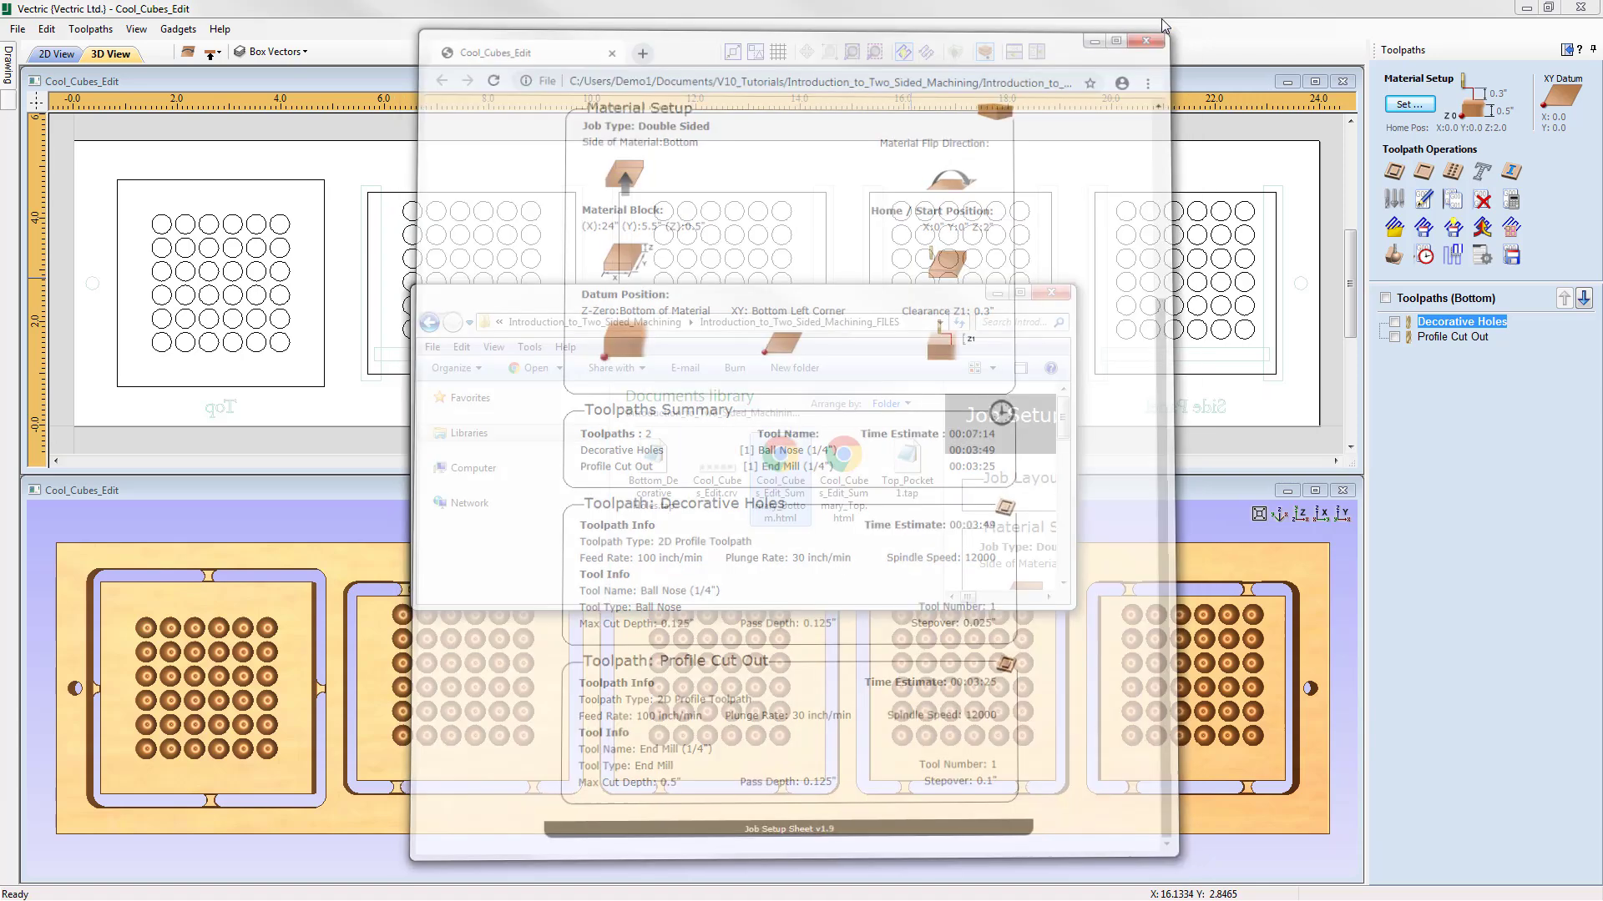
left_click(1051, 294)
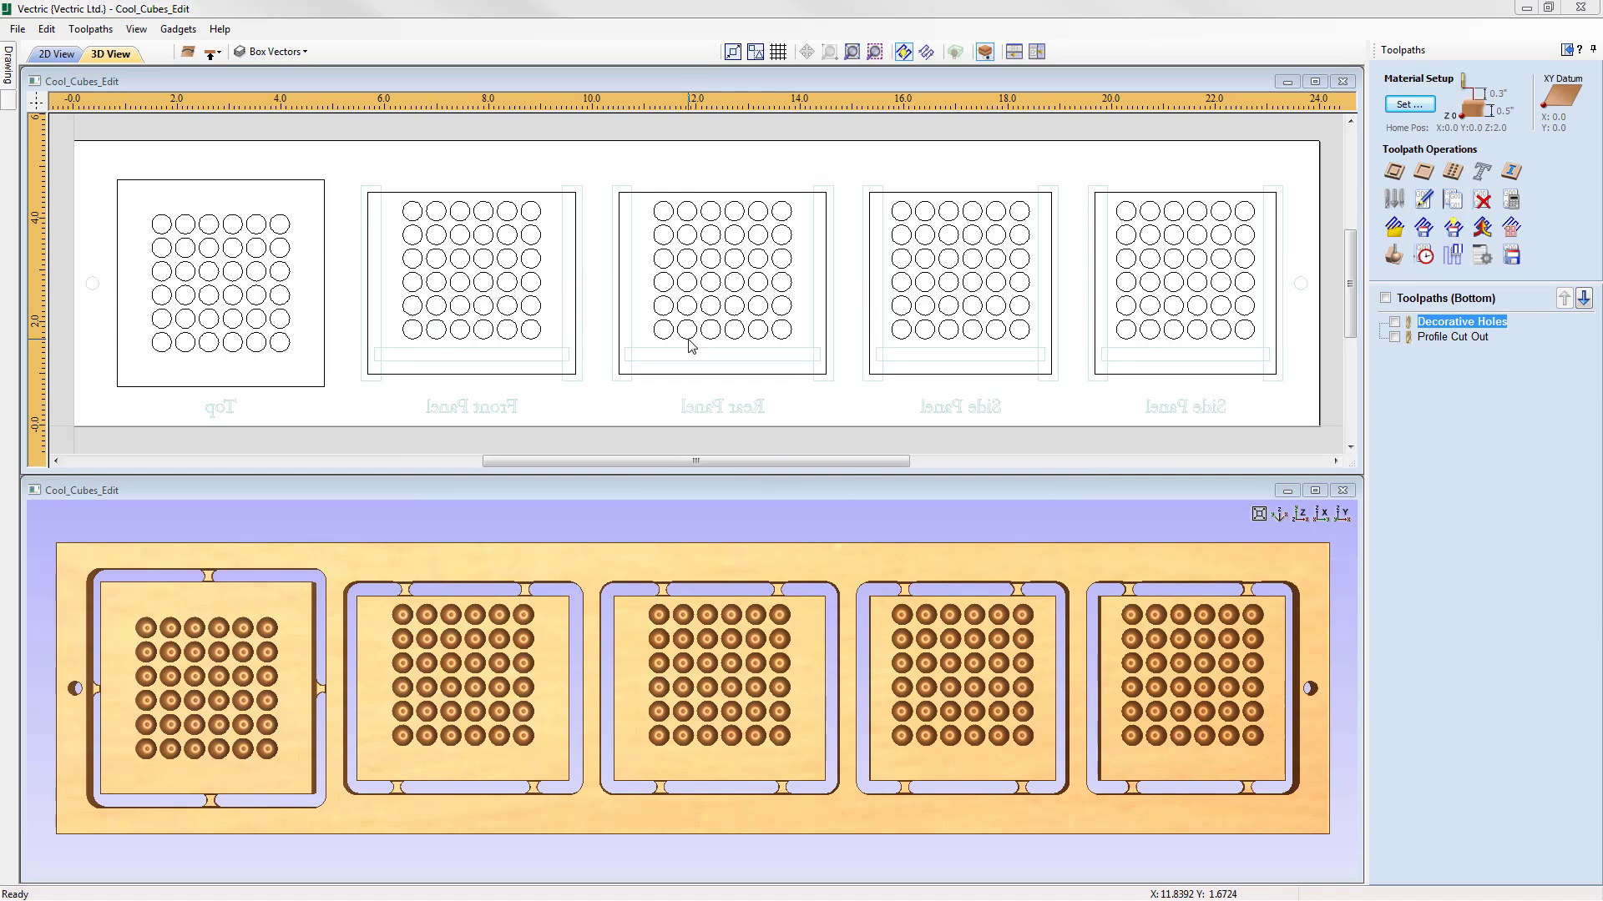
Step: Save a copy of the job as a VCarve file named Introduction_To_Two_Sided_Machining
left_click(19, 28)
key("Right")
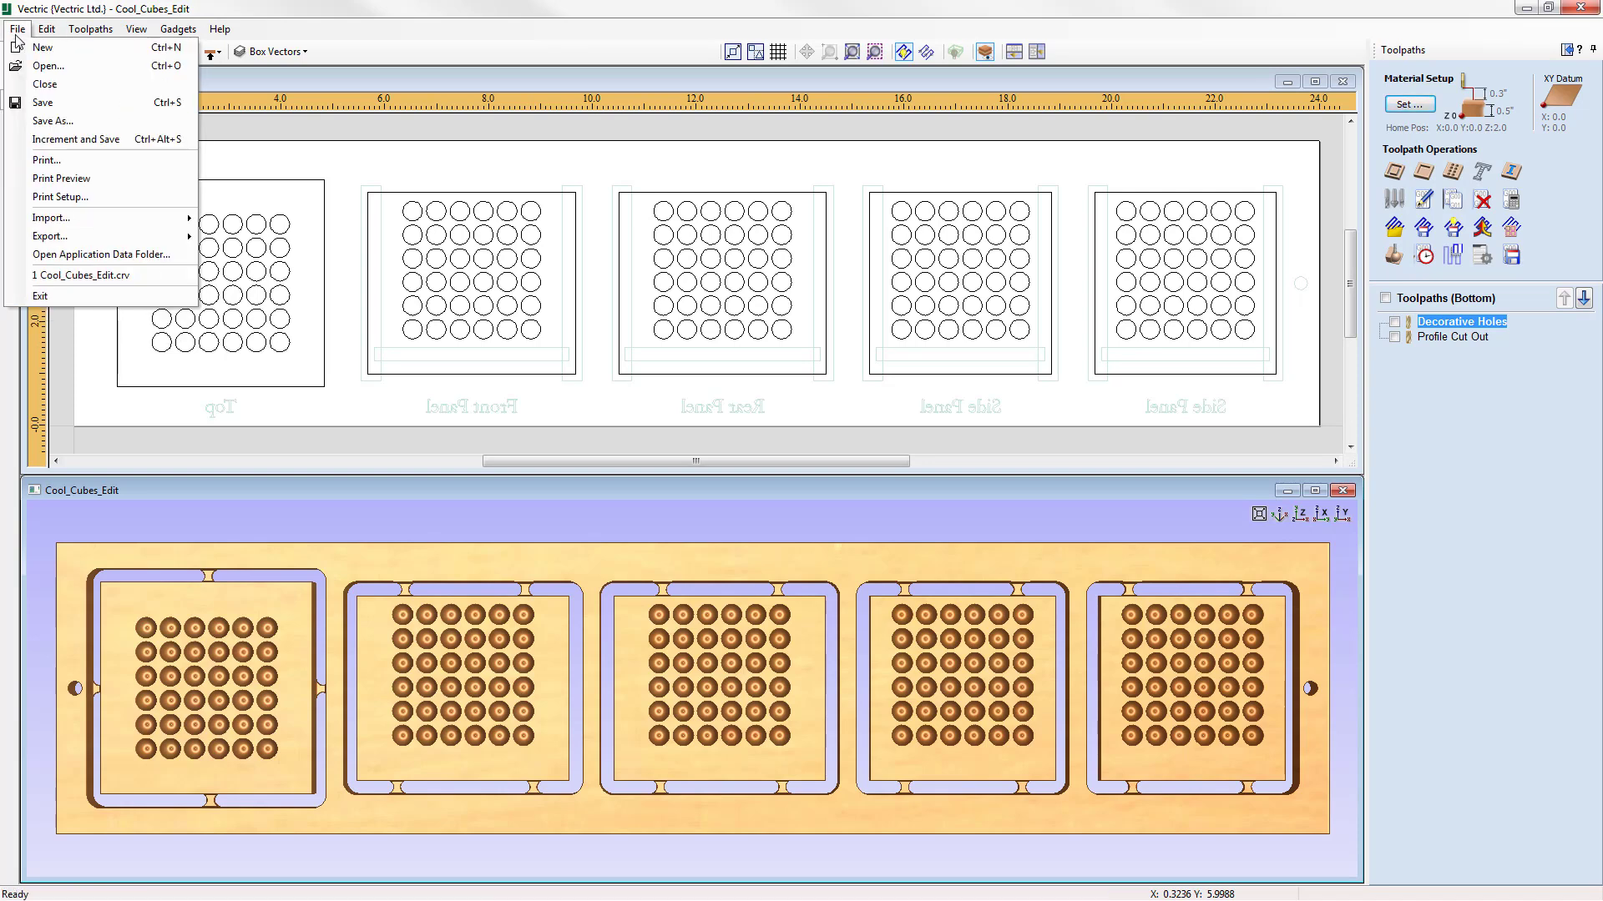
left_click(37, 114)
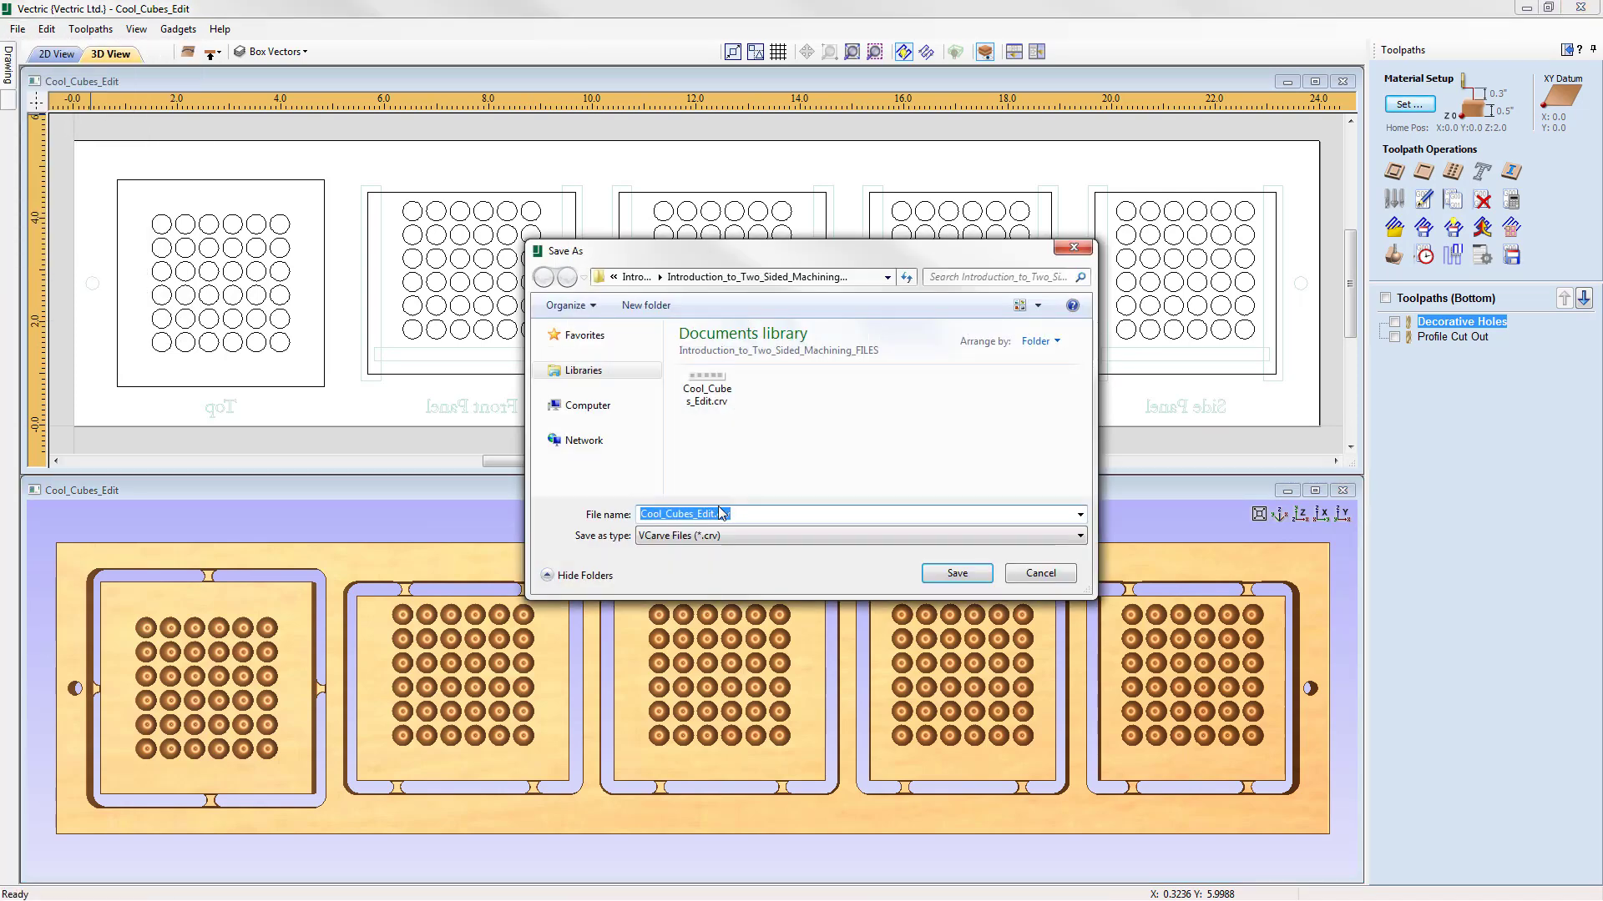
right_click(712, 515)
left_click(783, 590)
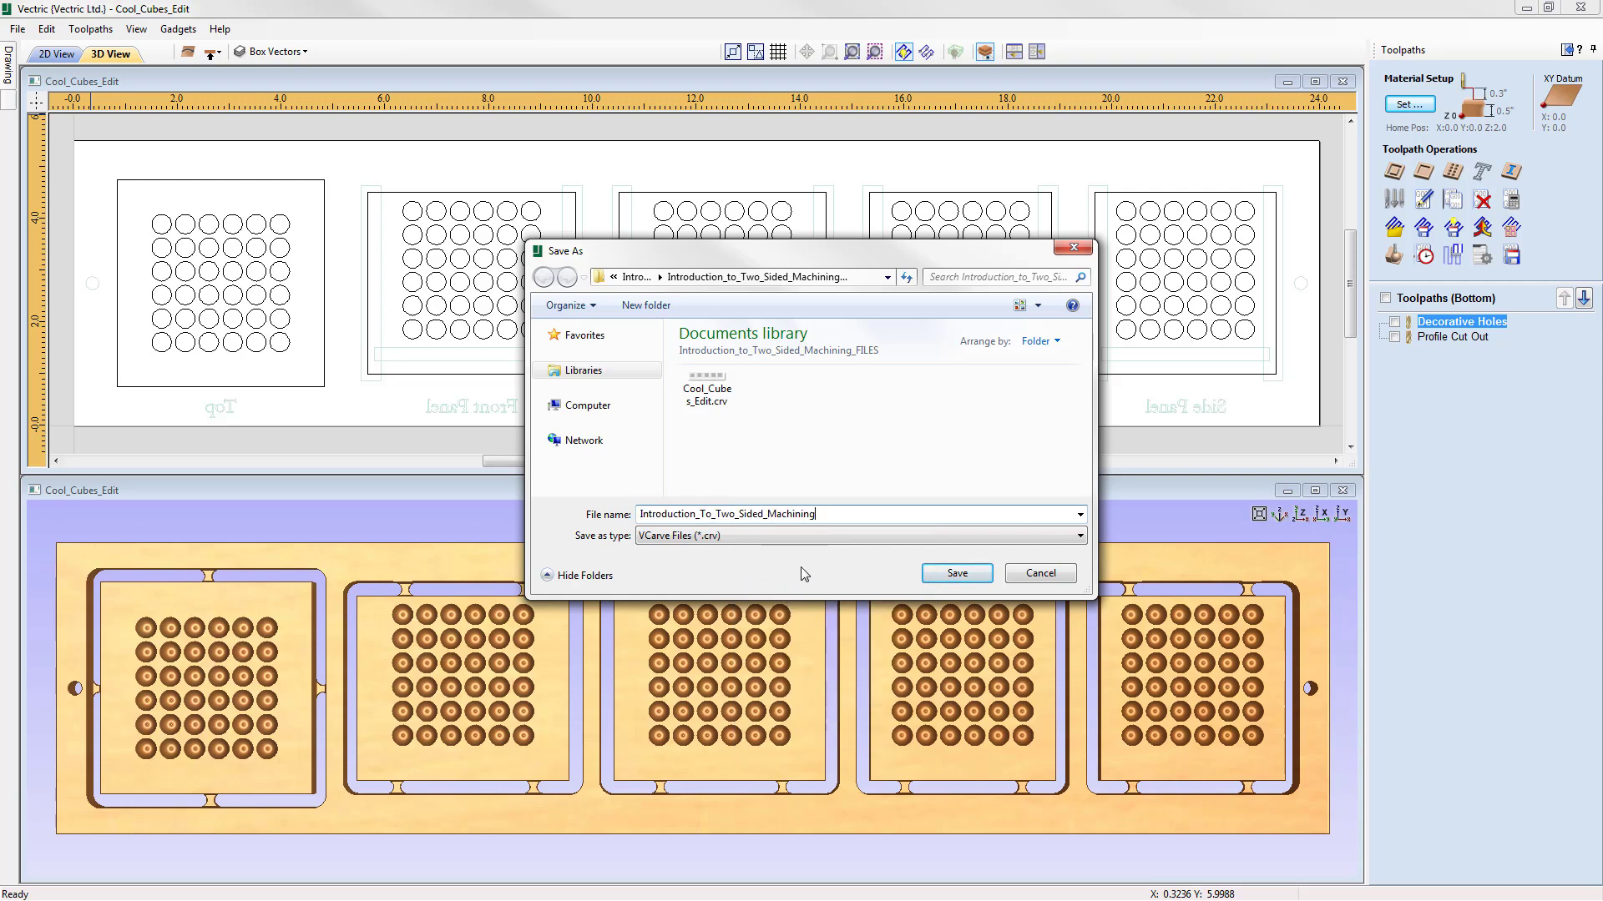
left_click(958, 574)
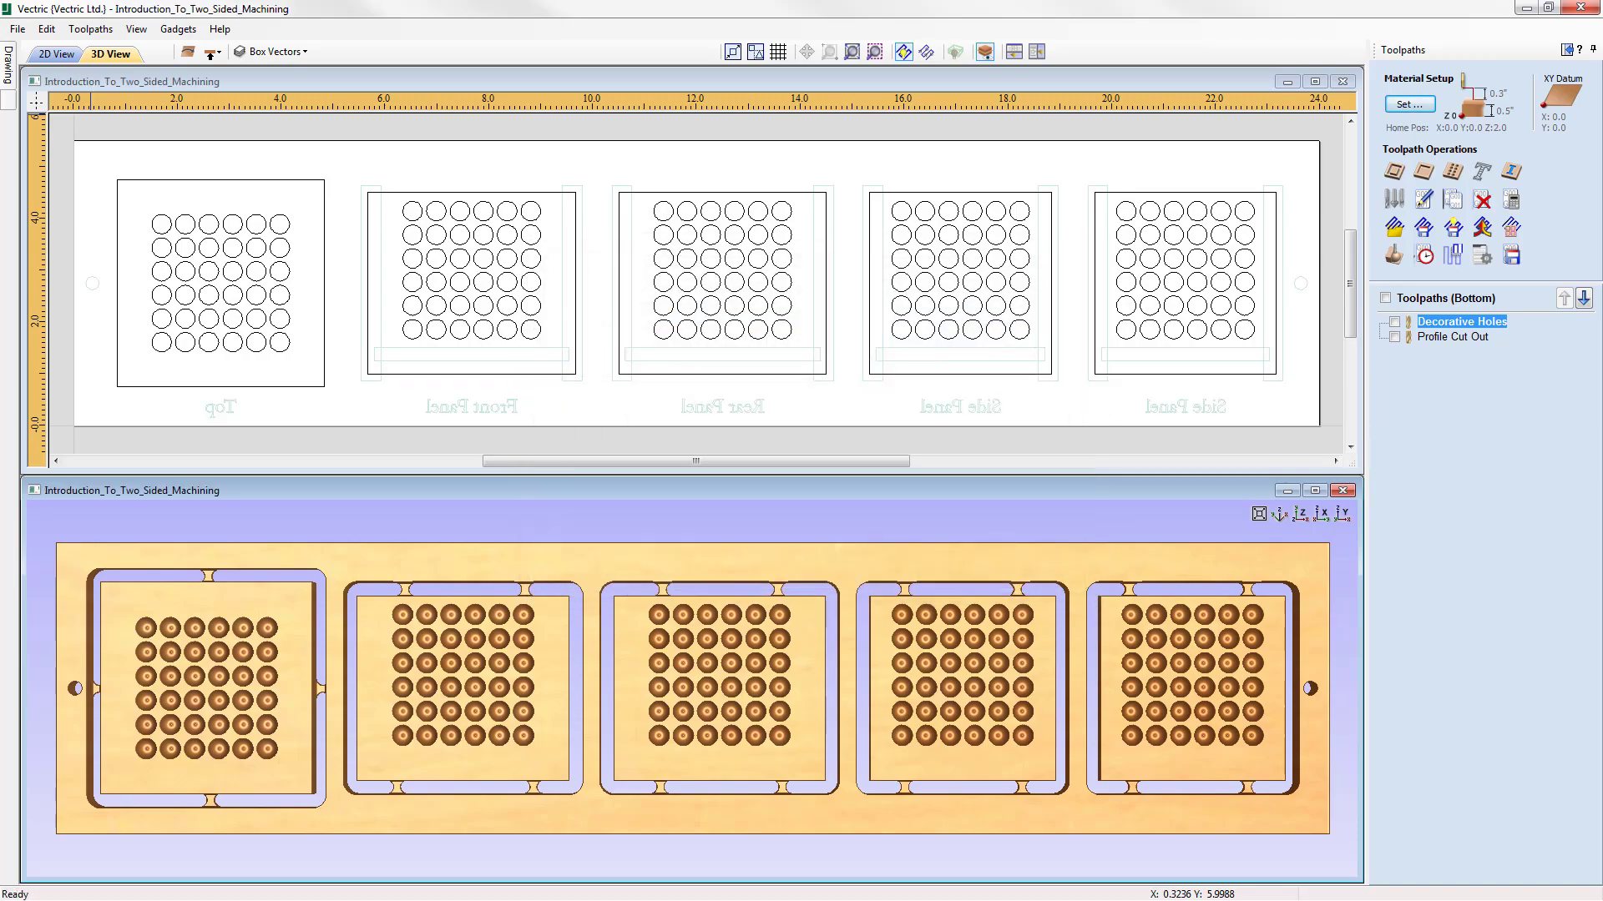